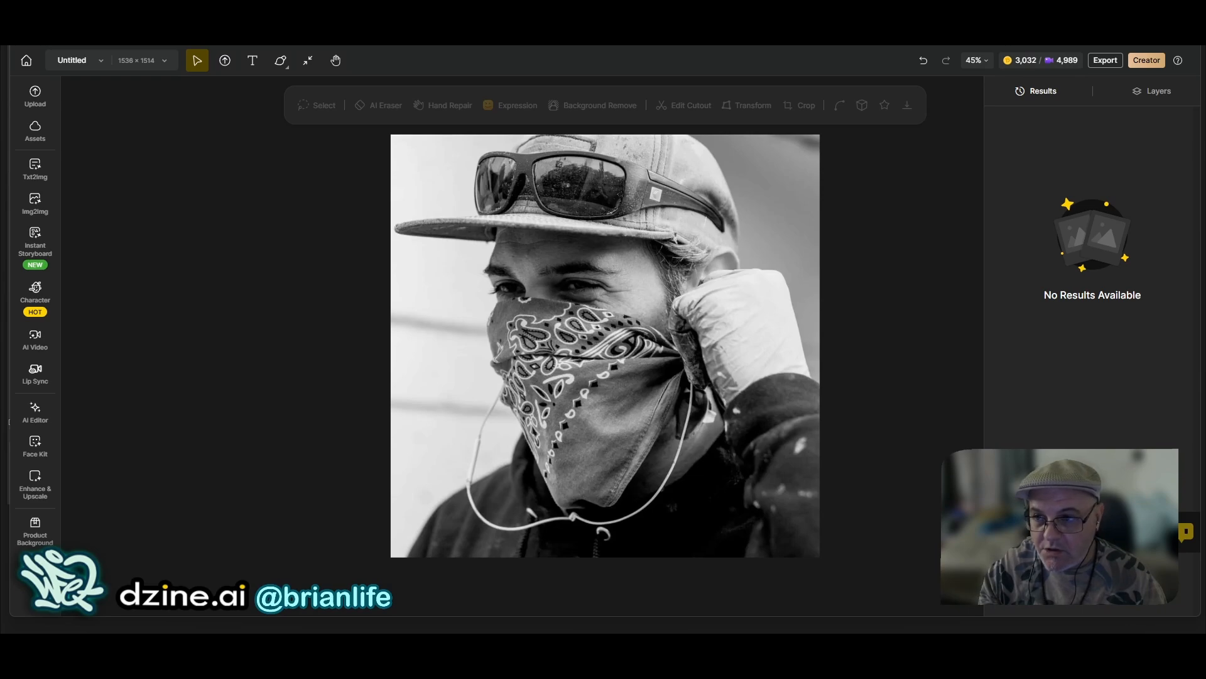
Step: Show the image's layers and open the AI Editor's Local Edit tool for the masked man's photo
{"action": "mouse_move", "coordinate": [489, 632]}
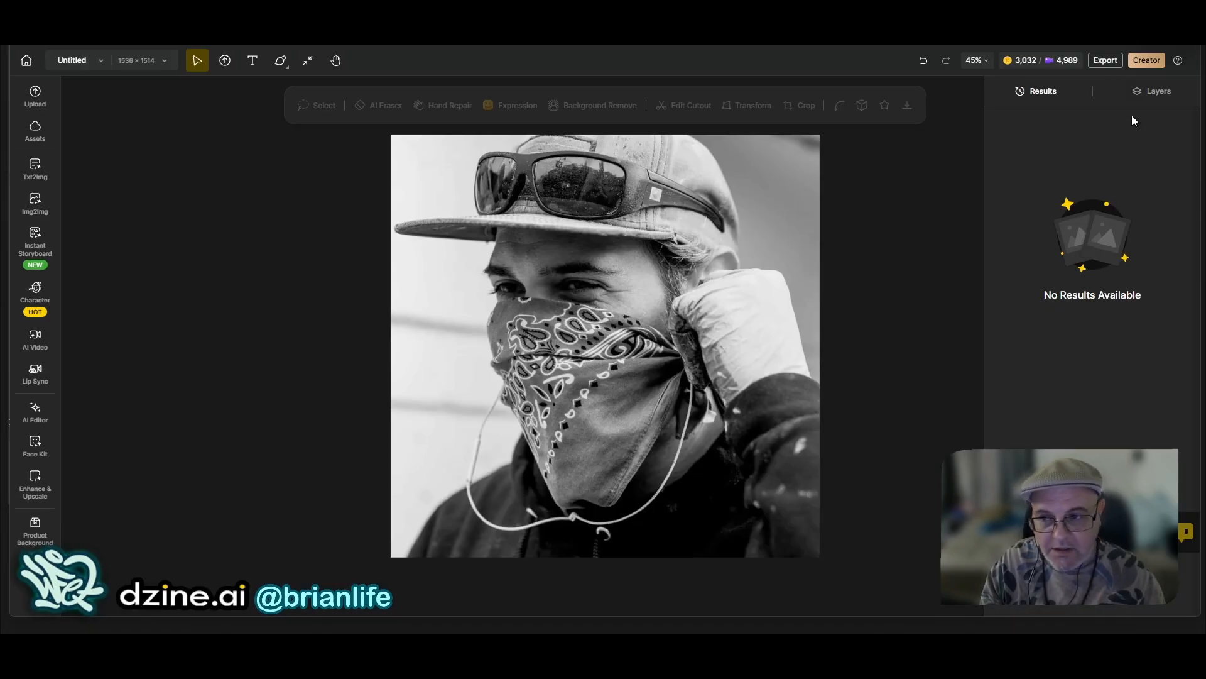
{"action": "left_click", "coordinate": [1155, 92]}
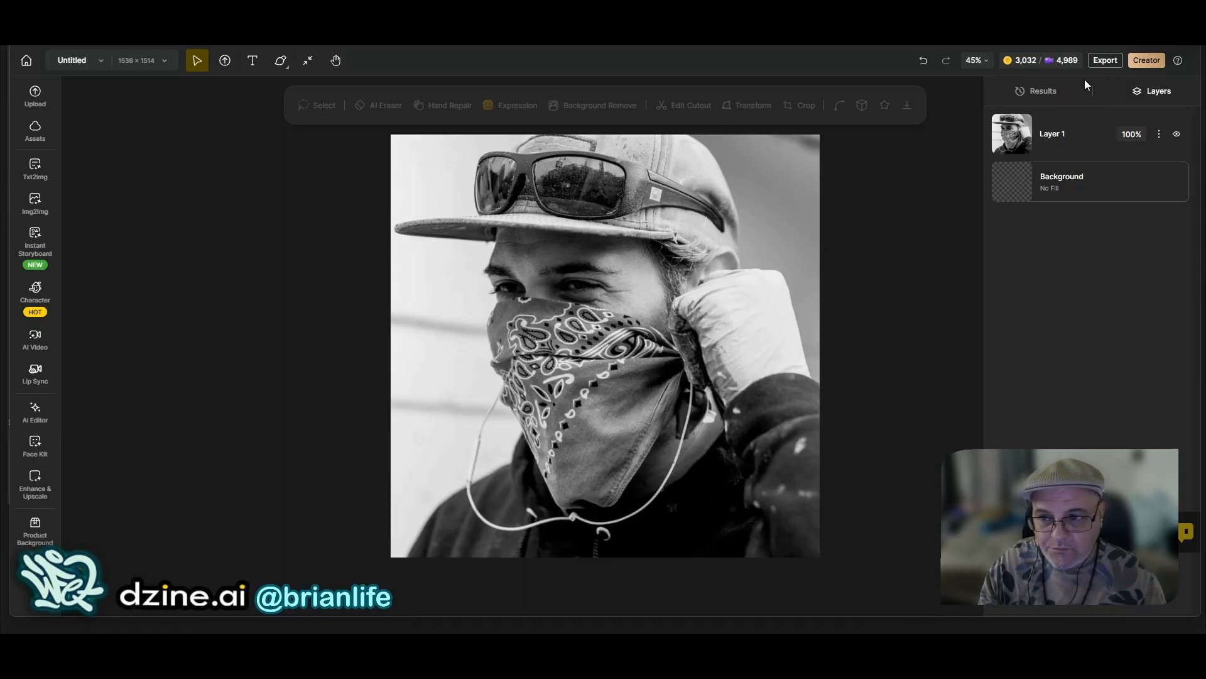
{"action": "left_click", "coordinate": [1076, 142]}
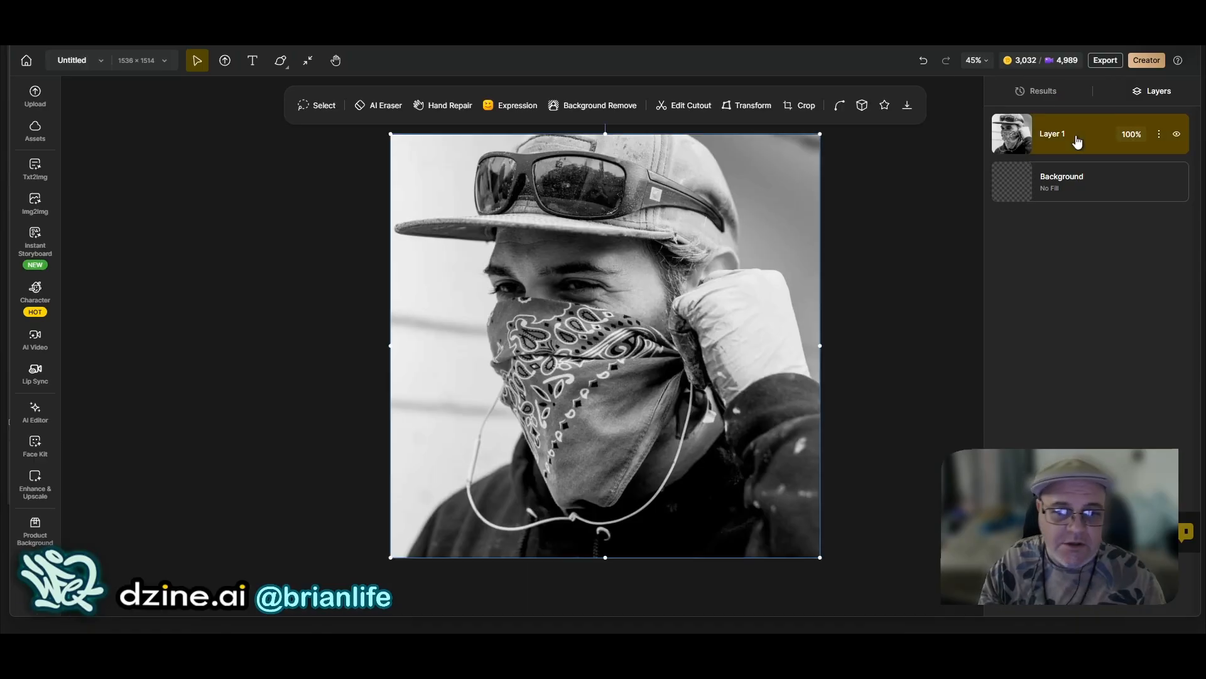
{"action": "left_click", "coordinate": [298, 296]}
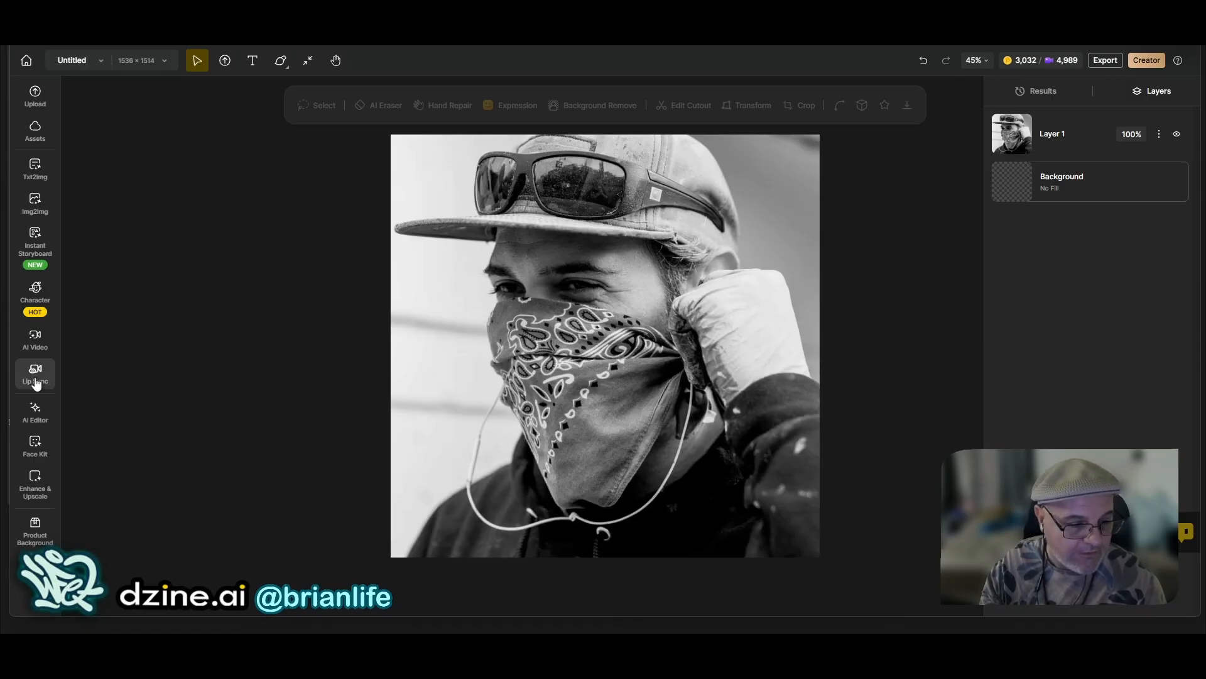
{"action": "left_click", "coordinate": [26, 413]}
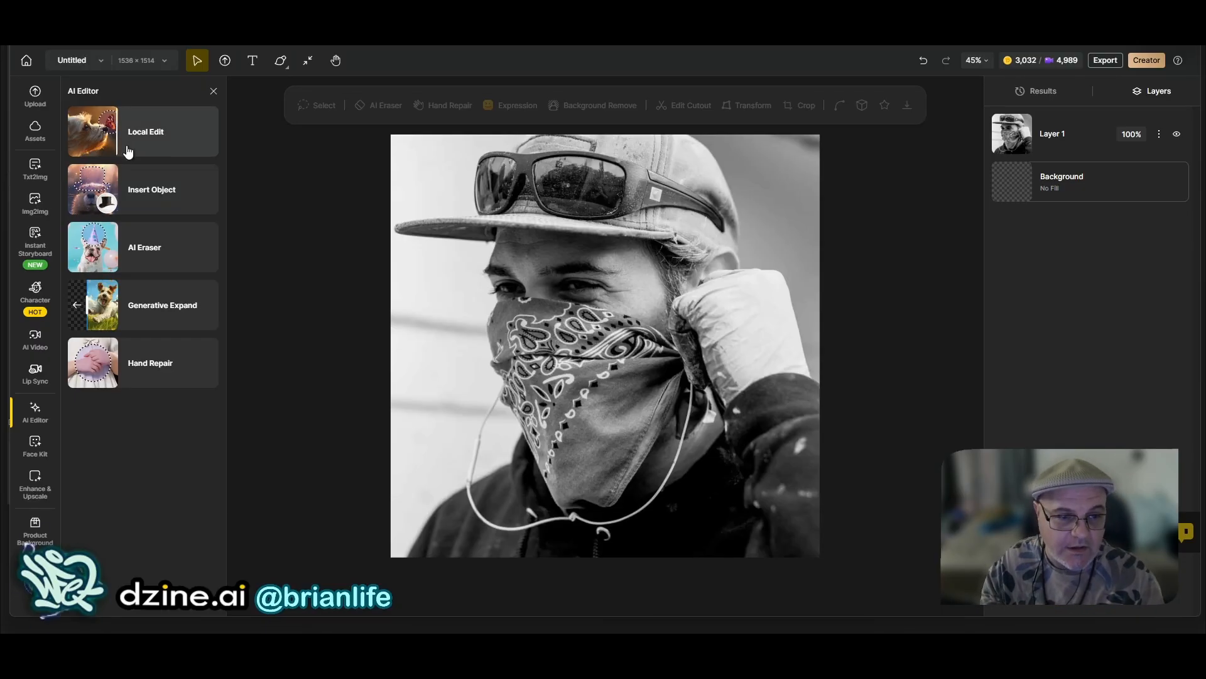
{"action": "left_click", "coordinate": [159, 144]}
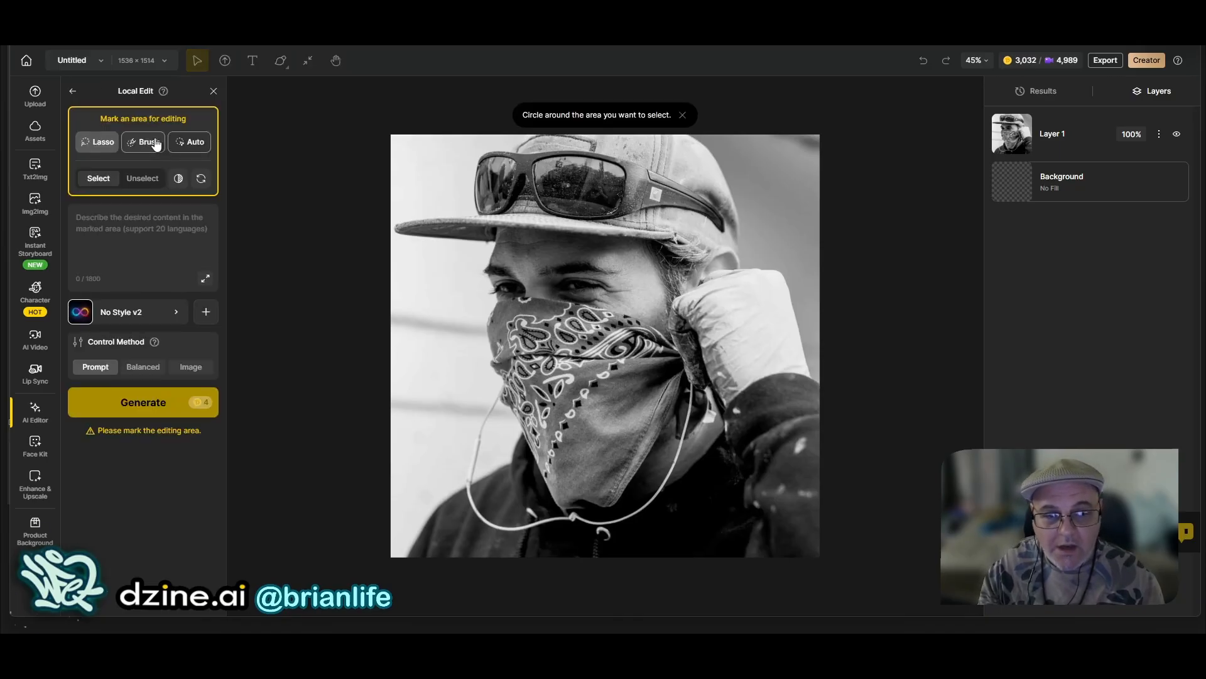
{"action": "left_click", "coordinate": [89, 217]}
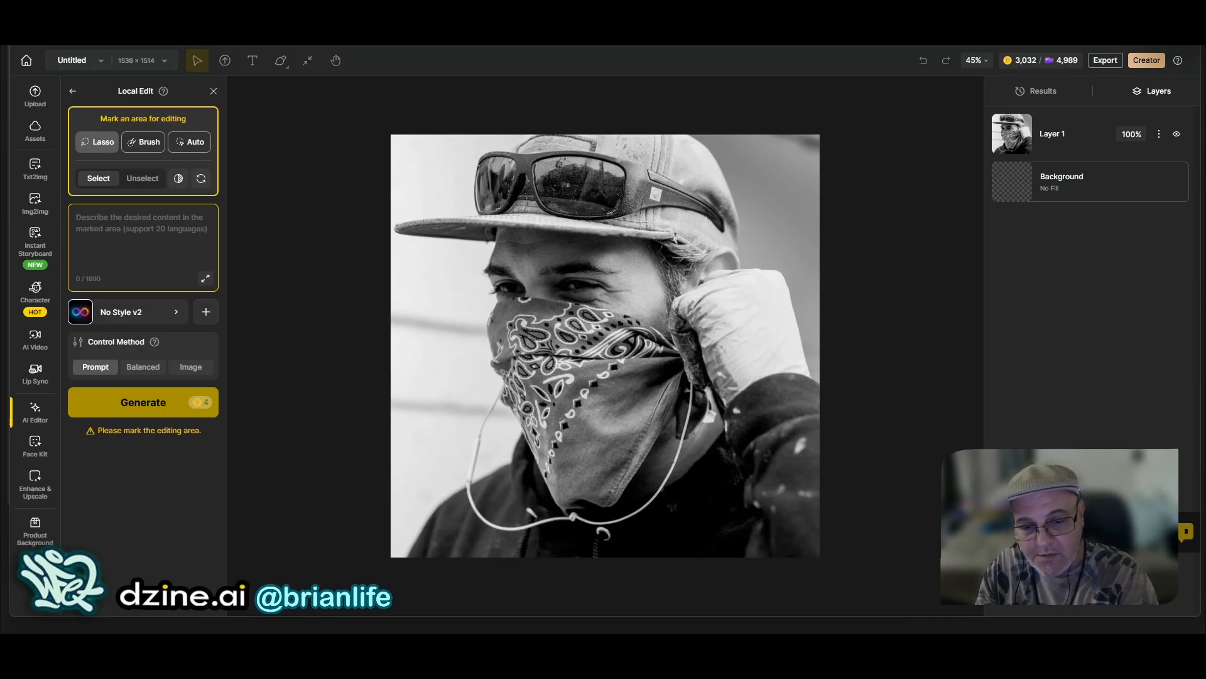
Step: Lasso the bandana over the man's face as the editing area, including its small knotted end below the ear
{"action": "mouse_move", "coordinate": [491, 307]}
{"action": "left_mouse_down"}
{"action": "mouse_move", "coordinate": [572, 300]}
{"action": "mouse_move", "coordinate": [661, 326]}
{"action": "left_mouse_up"}
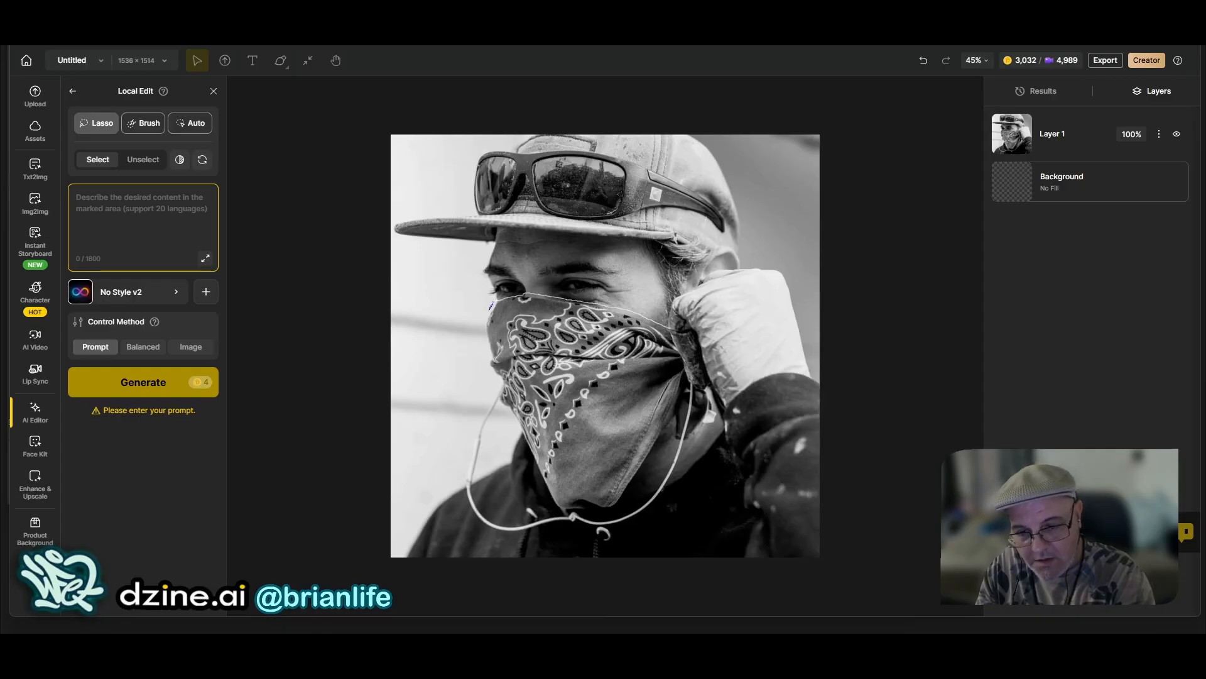
{"action": "mouse_move", "coordinate": [681, 380]}
{"action": "left_mouse_down"}
{"action": "mouse_move", "coordinate": [610, 513]}
{"action": "mouse_move", "coordinate": [588, 512]}
{"action": "left_mouse_up"}
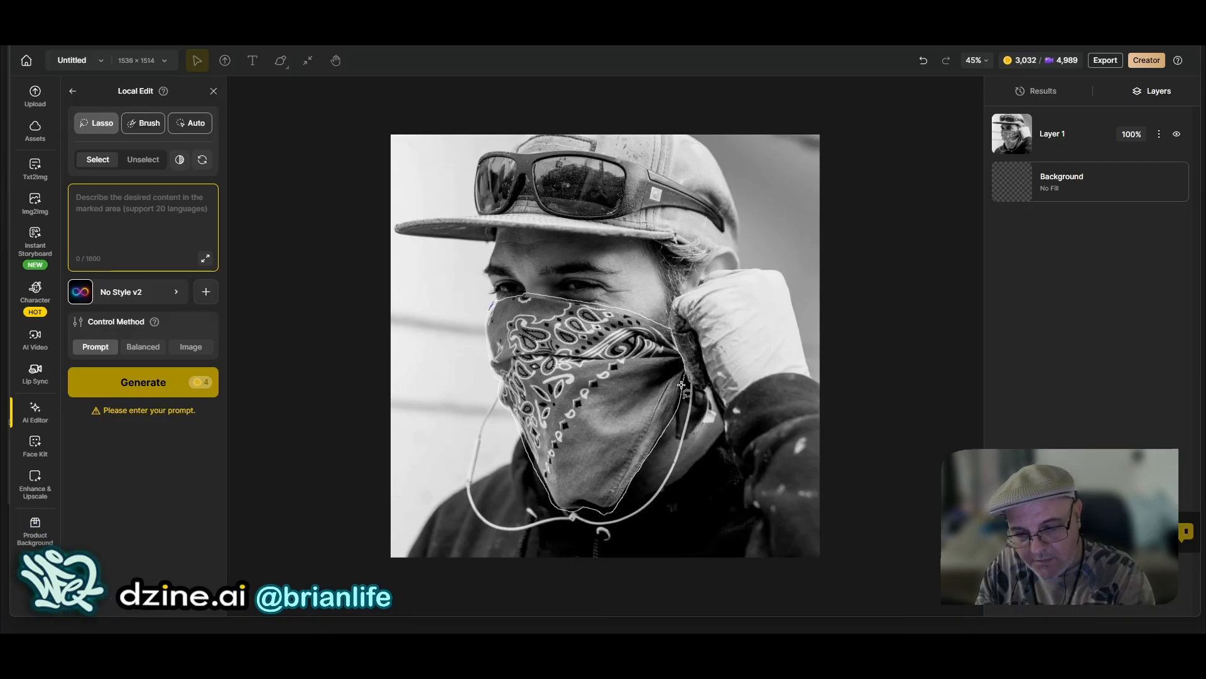
{"action": "left_click", "coordinate": [490, 305]}
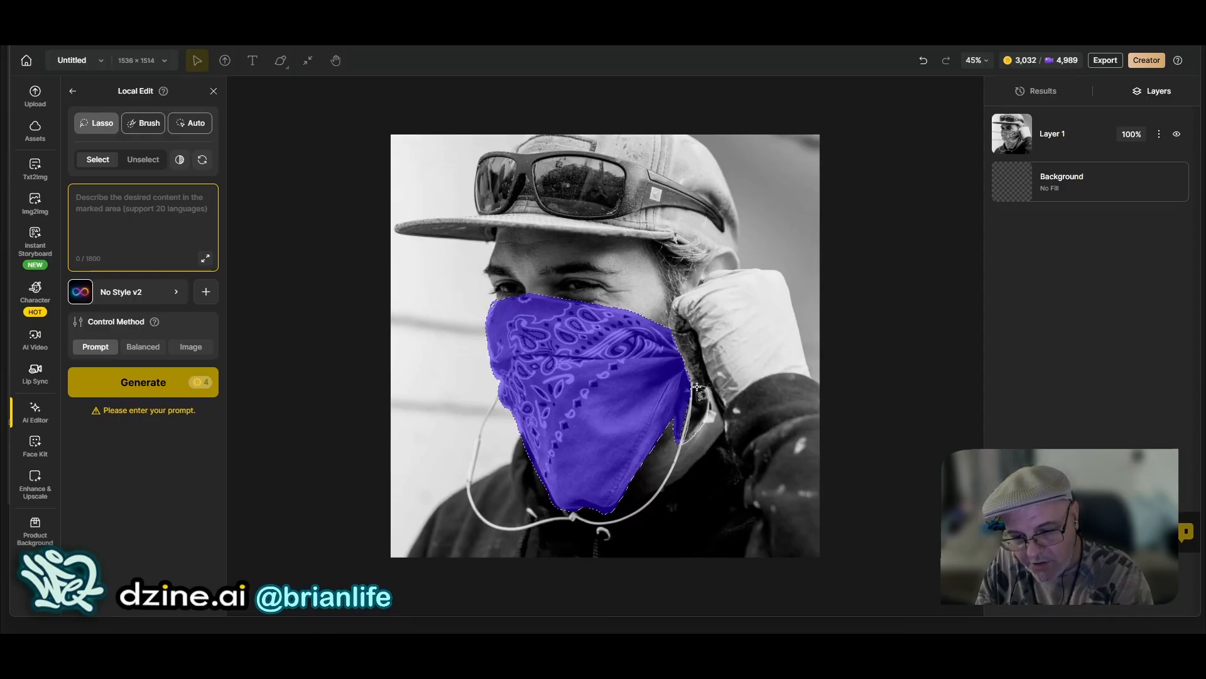
{"action": "left_click_drag", "start_coordinate": [697, 388], "coordinate": [697, 374]}
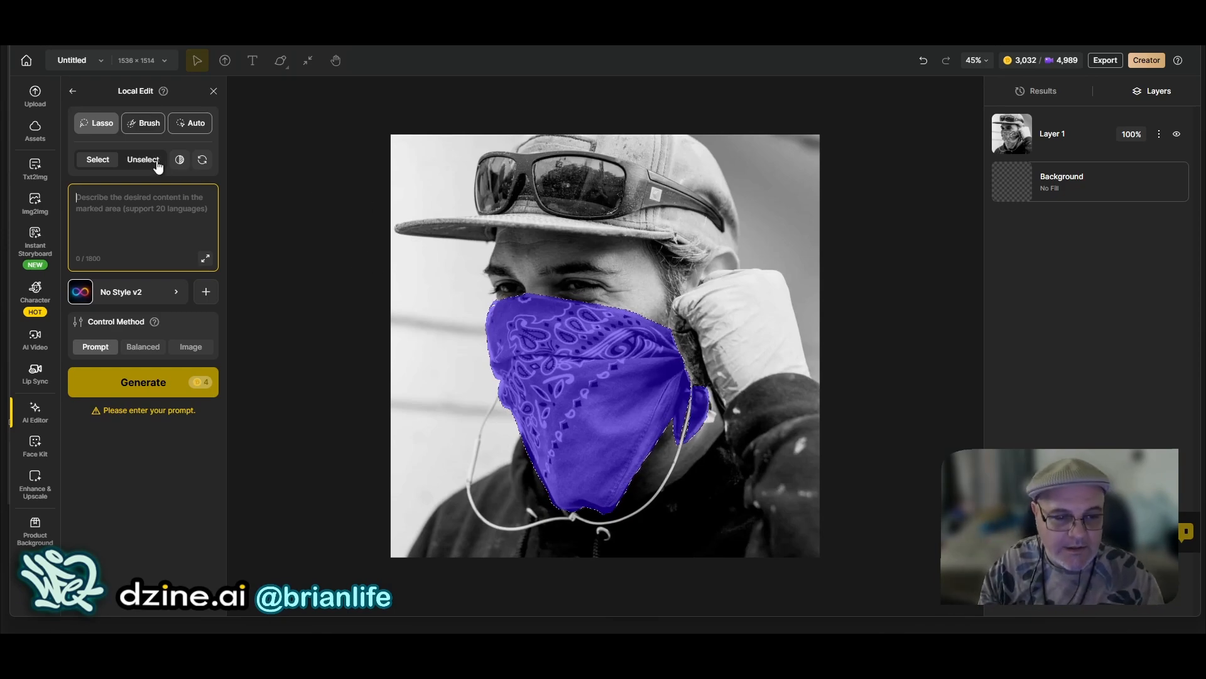
Step: Try inverting the marked area to cover everything around the bandana, and revert to the bandana selection
{"action": "left_click", "coordinate": [186, 212]}
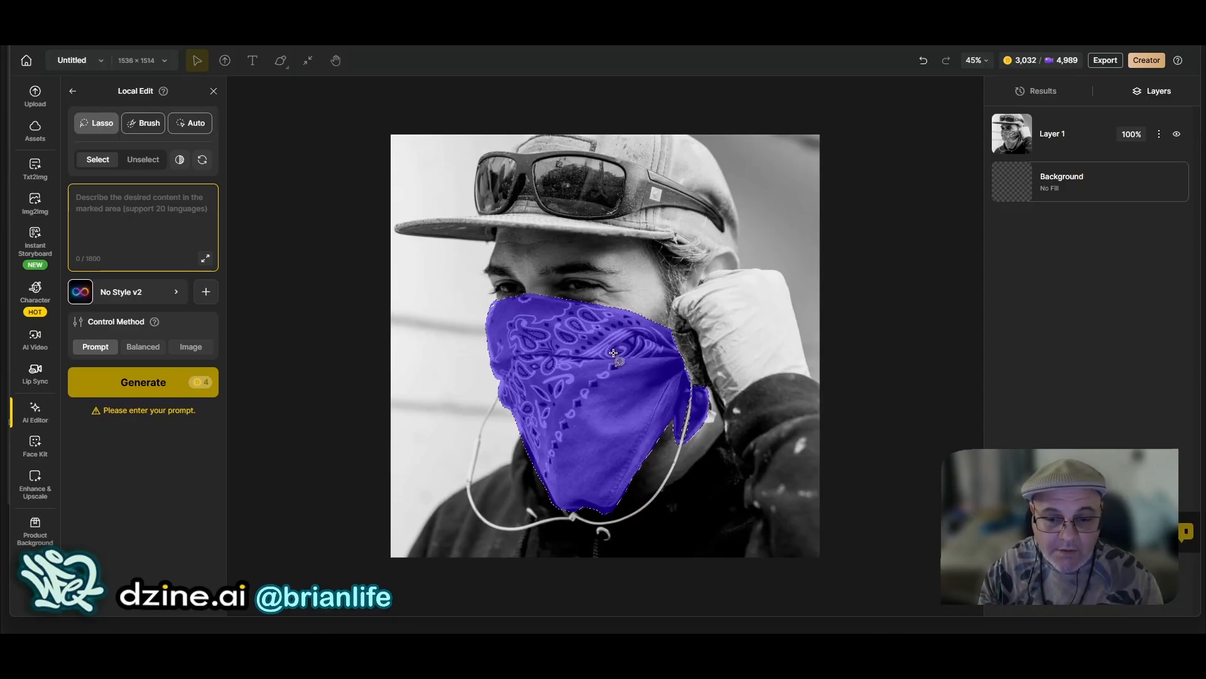
{"action": "left_click", "coordinate": [180, 162]}
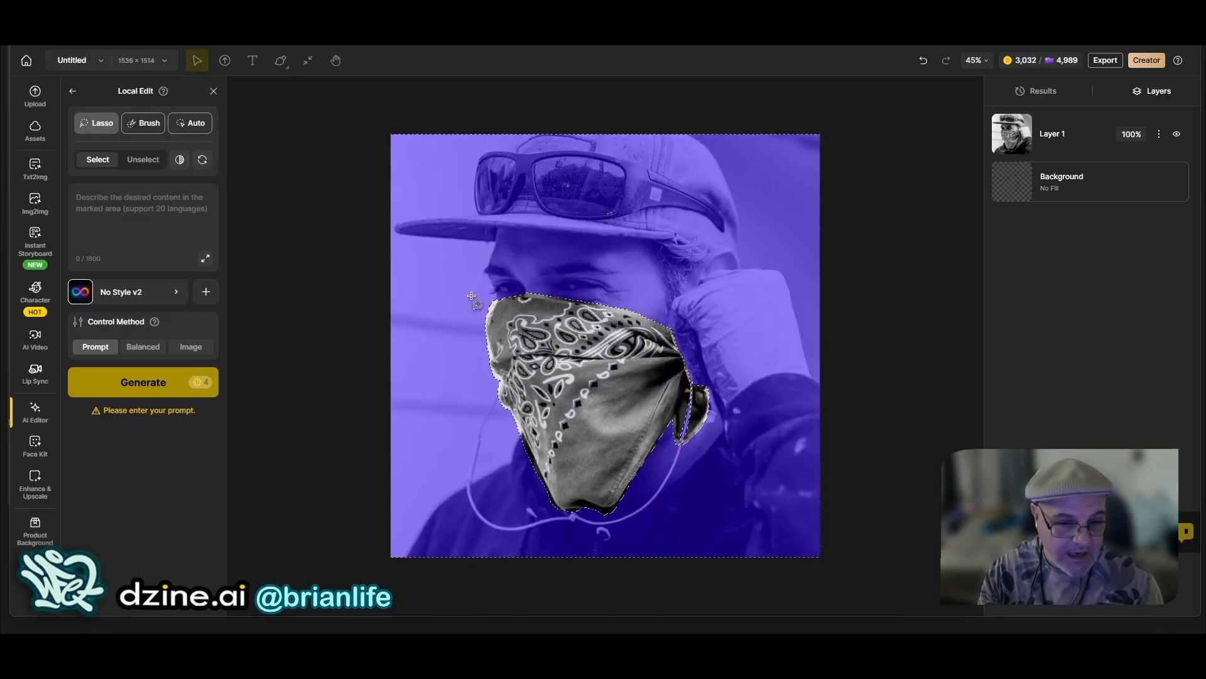
{"action": "mouse_move", "coordinate": [495, 304]}
{"action": "left_mouse_down"}
{"action": "mouse_move", "coordinate": [486, 320]}
{"action": "mouse_move", "coordinate": [464, 305]}
{"action": "mouse_move", "coordinate": [480, 295]}
{"action": "left_mouse_up"}
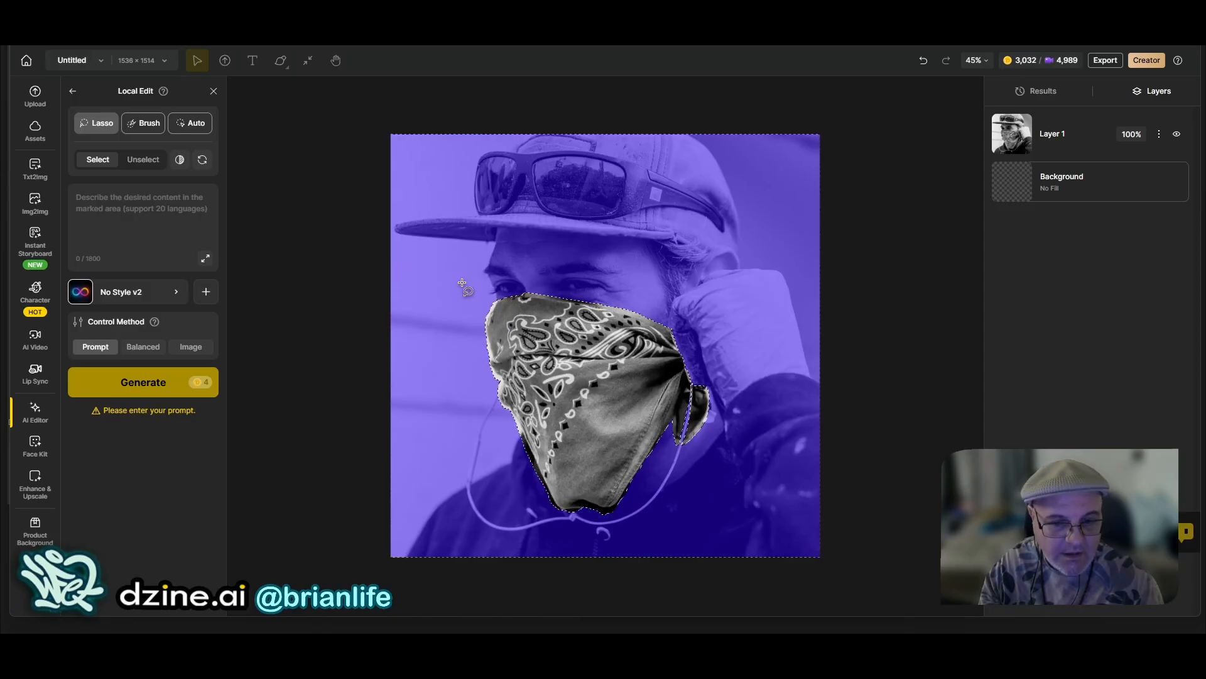
{"action": "left_click", "coordinate": [181, 161]}
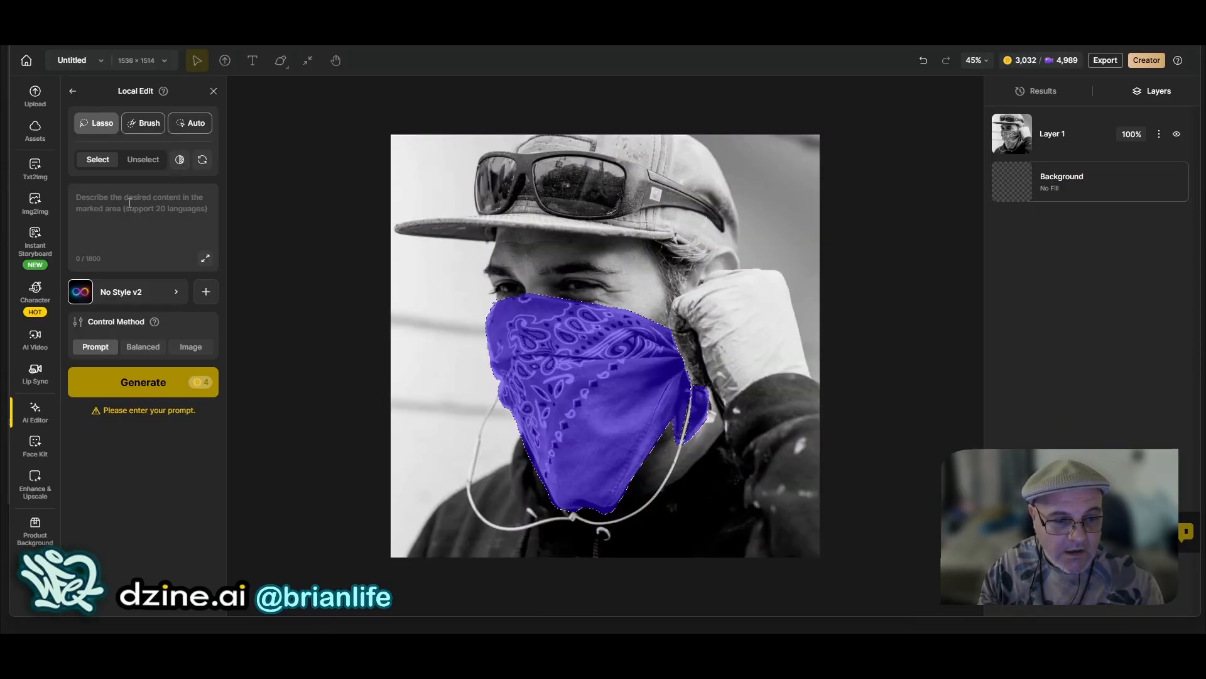
Step: Describe the content for the marked area as "face mask, scark, Paisley patterns."
{"action": "left_click", "coordinate": [107, 203]}
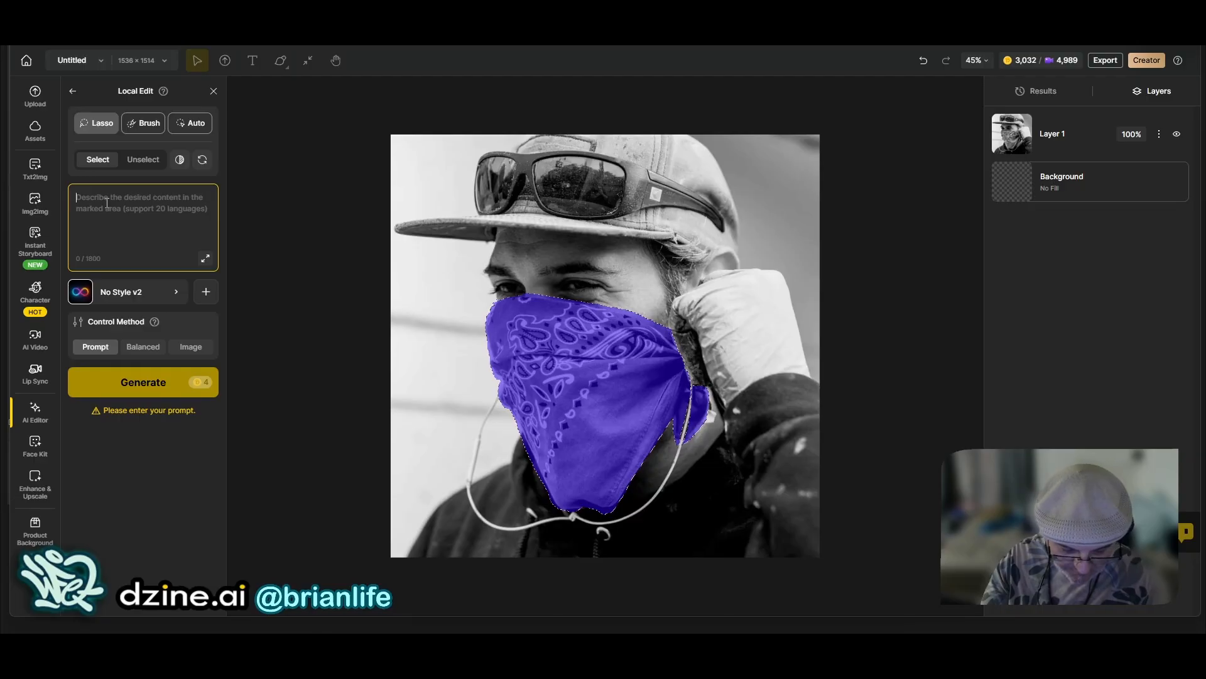
{"action": "type", "text": "face mask, scark, with"}
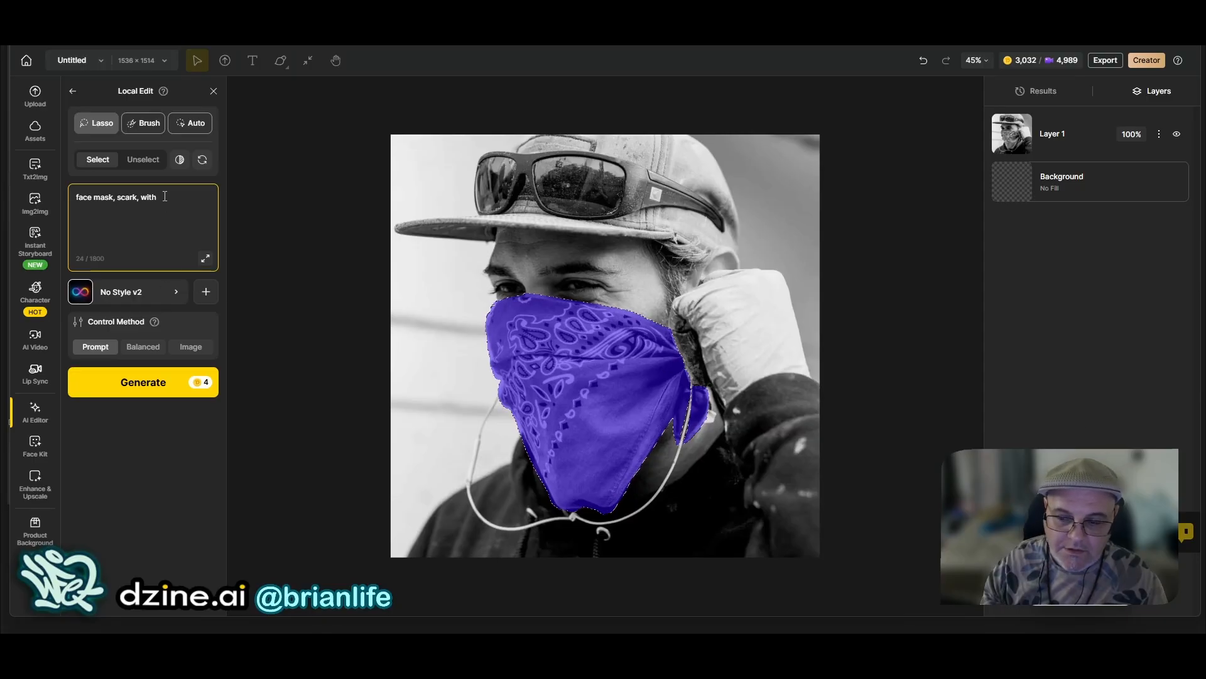
{"action": "type", "text": "Voice to text."}
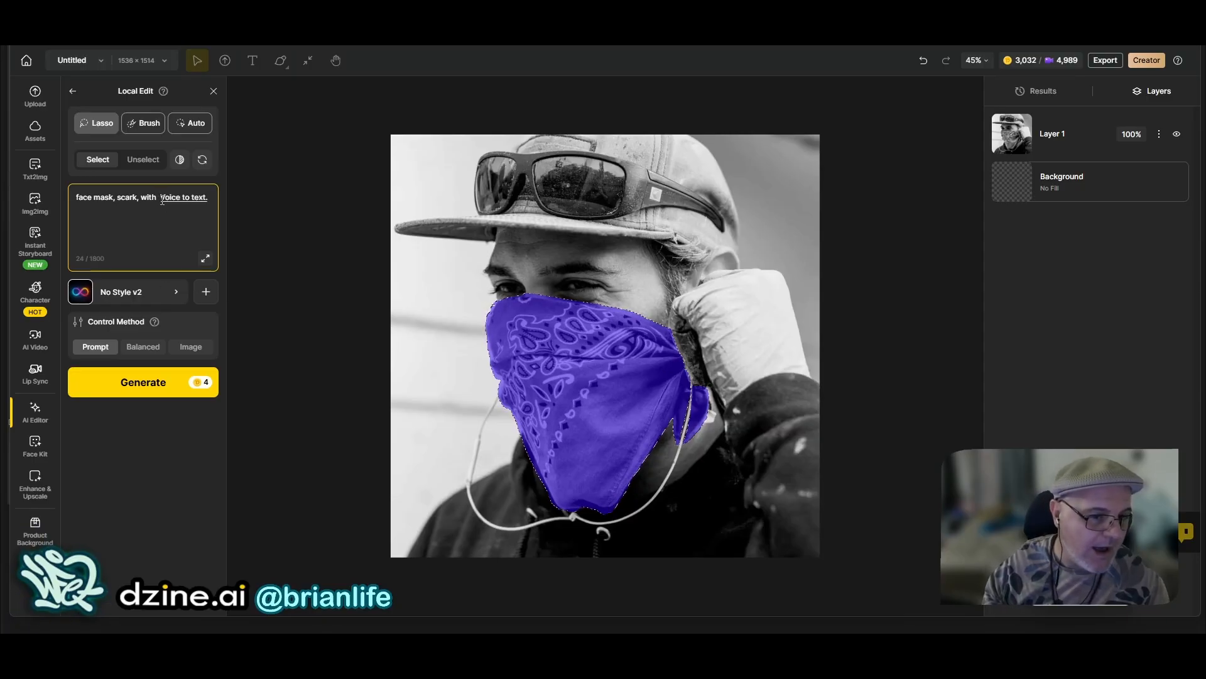
{"action": "key", "text": "BackSpace"}
{"action": "type", "text": "Paisley."}
{"action": "key", "text": "BackSpace"}
{"action": "type", "text": "patterns."}
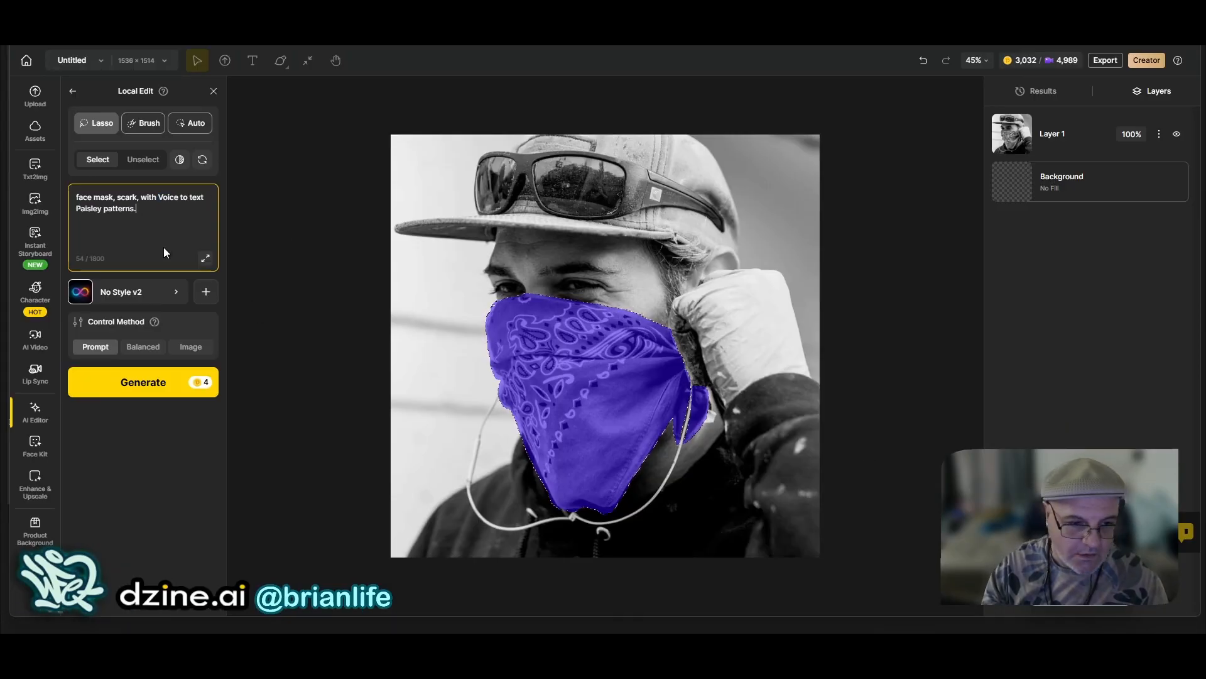
{"action": "left_click_drag", "start_coordinate": [139, 197], "coordinate": [209, 201]}
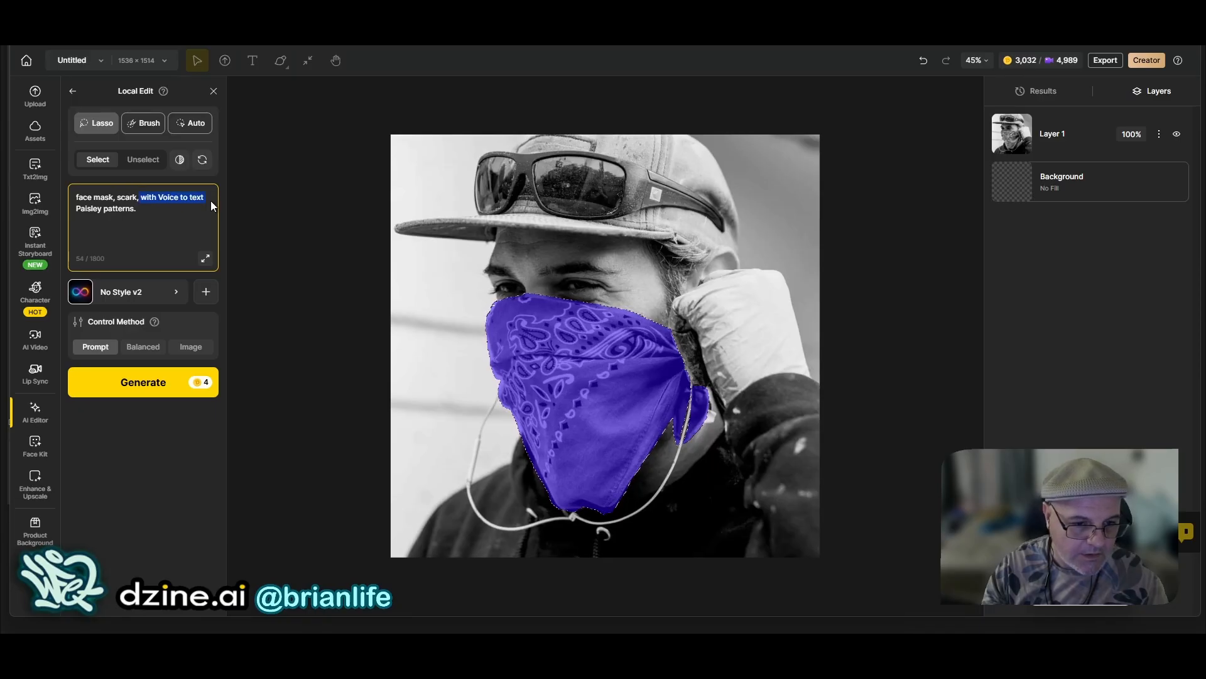
{"action": "key", "text": "BackSpace"}
{"action": "type", "text": "patterns."}
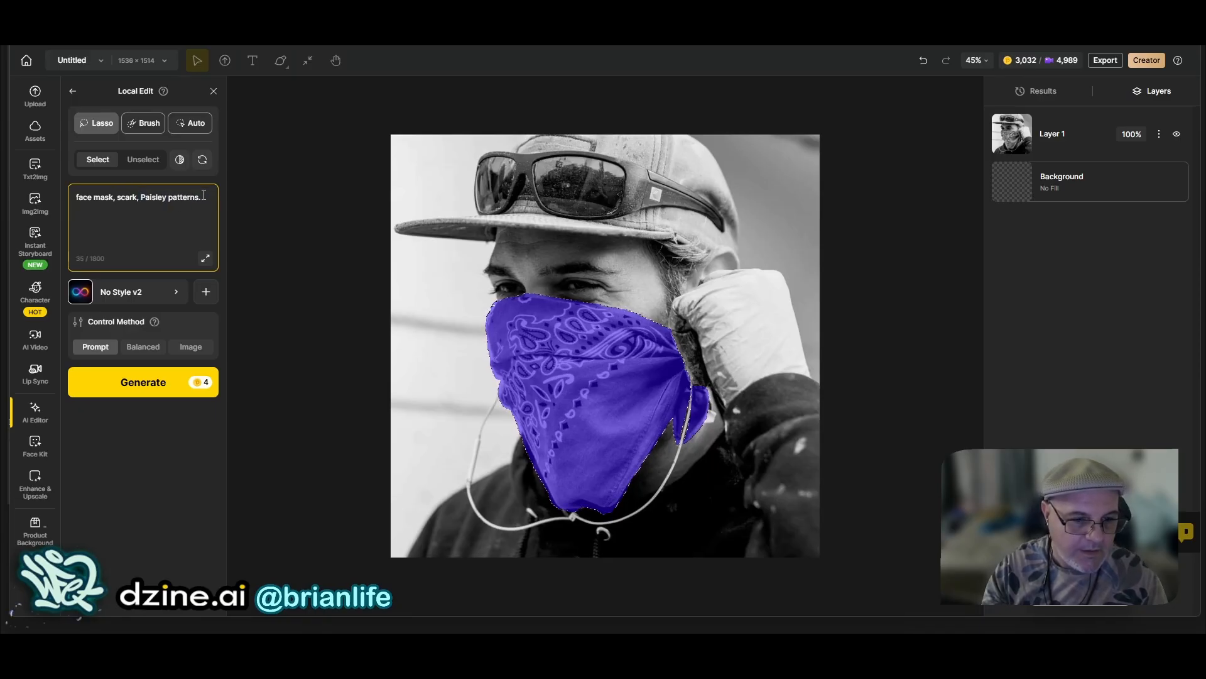
Step: Add "mostly black scarf." to the end of the prompt, correcting the spelling of "mostly"
{"action": "type", "text": " mo"}
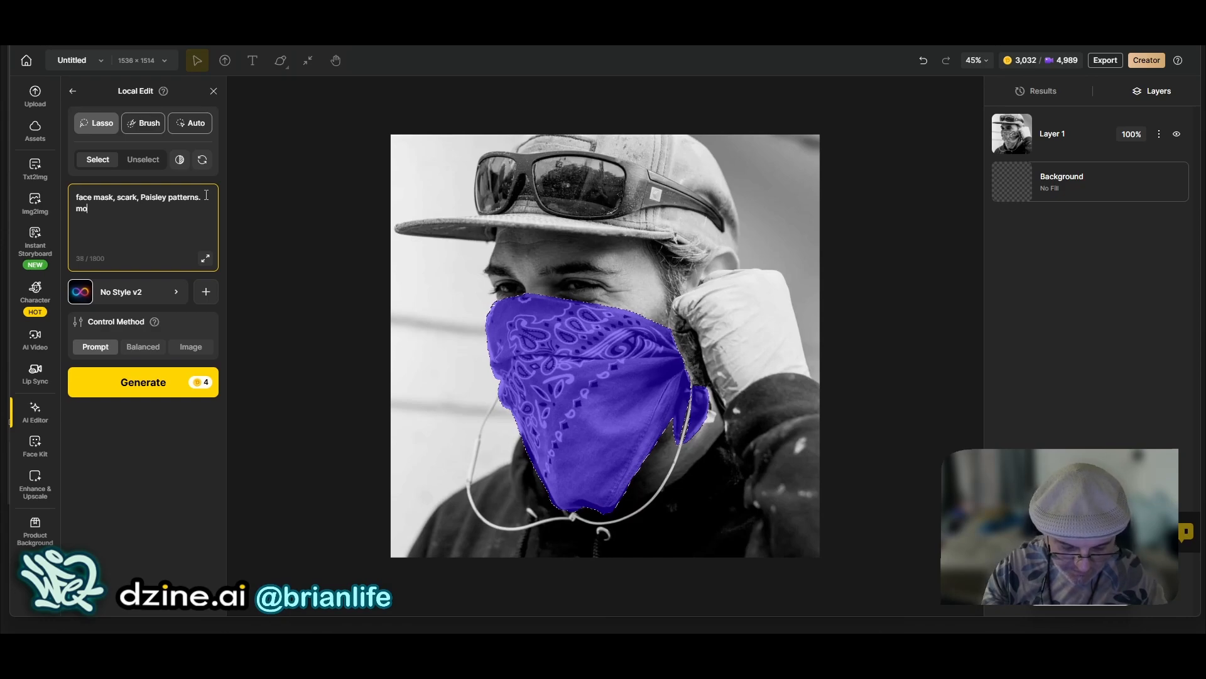
{"action": "type", "text": "slty black"}
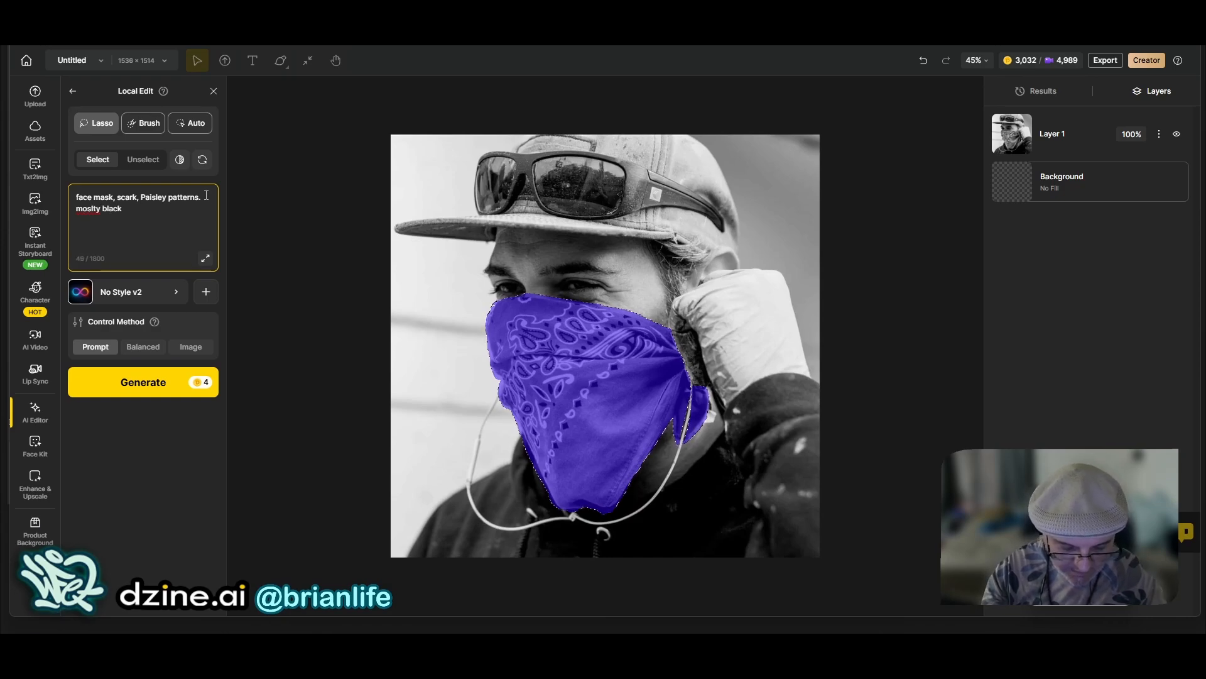
{"action": "type", "text": " scarf."}
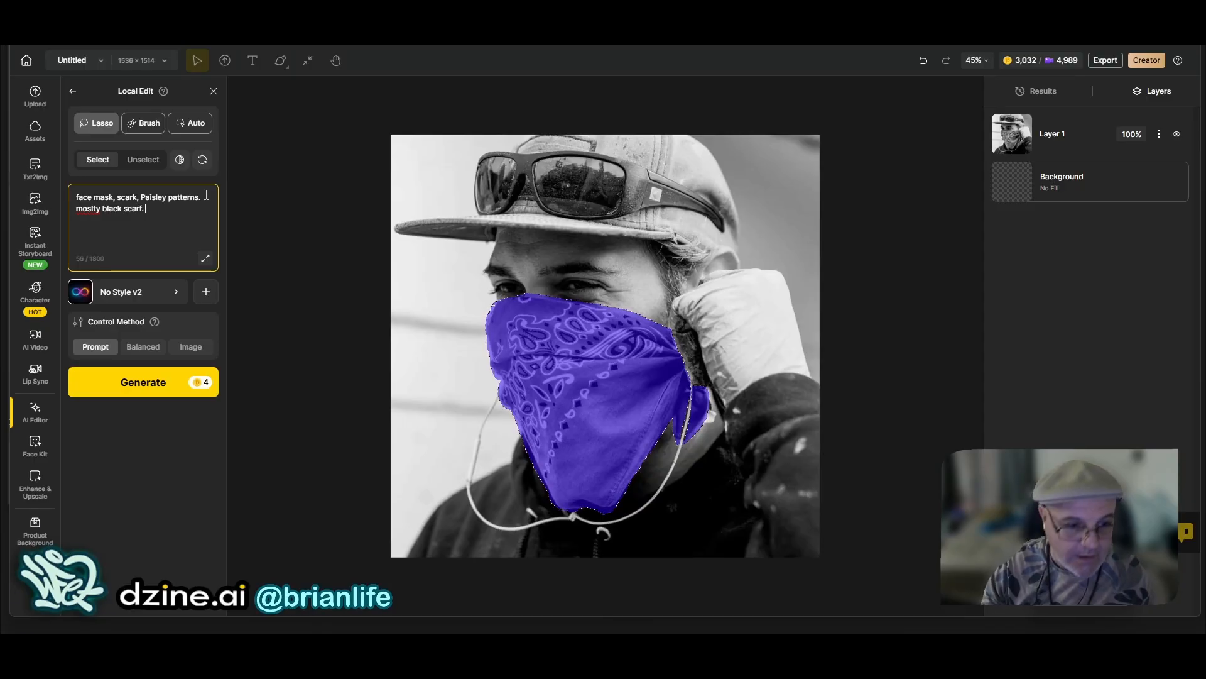
{"action": "right_click", "coordinate": [89, 210]}
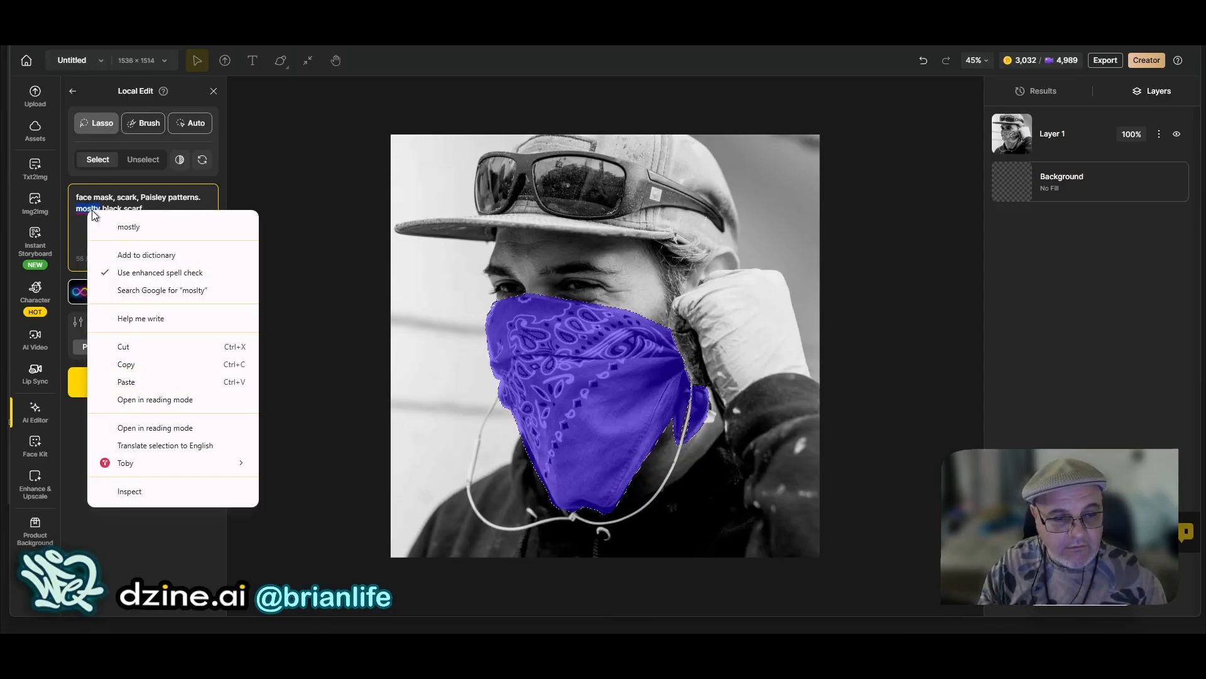
{"action": "left_click", "coordinate": [115, 225]}
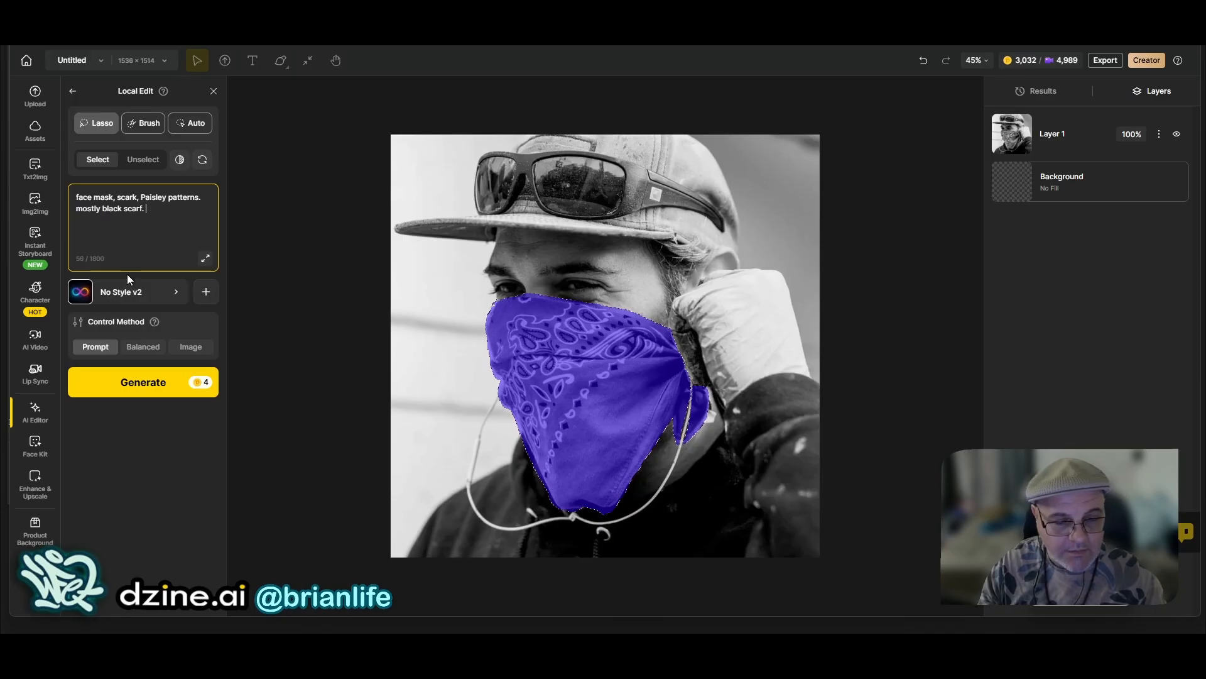
Step: Browse the style library and choose the Realistic style from the Realistic category
{"action": "left_click", "coordinate": [129, 291]}
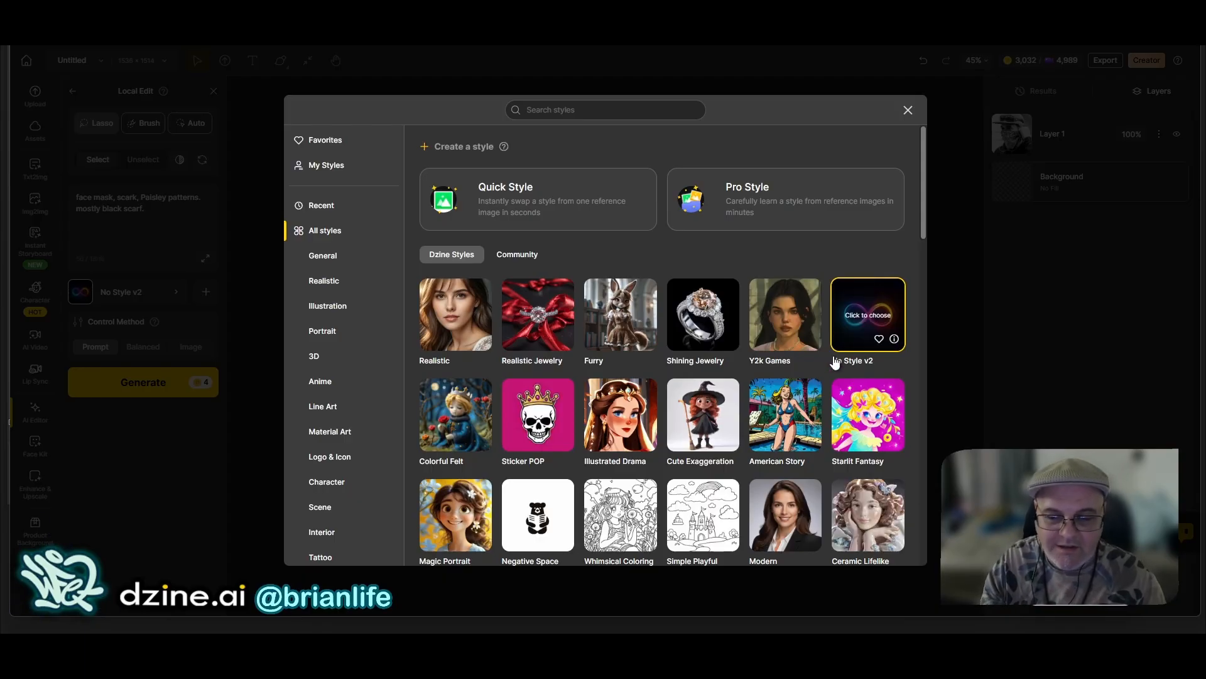
{"action": "scroll", "coordinate": [723, 427], "scroll_direction": "down", "scroll_amount": 4}
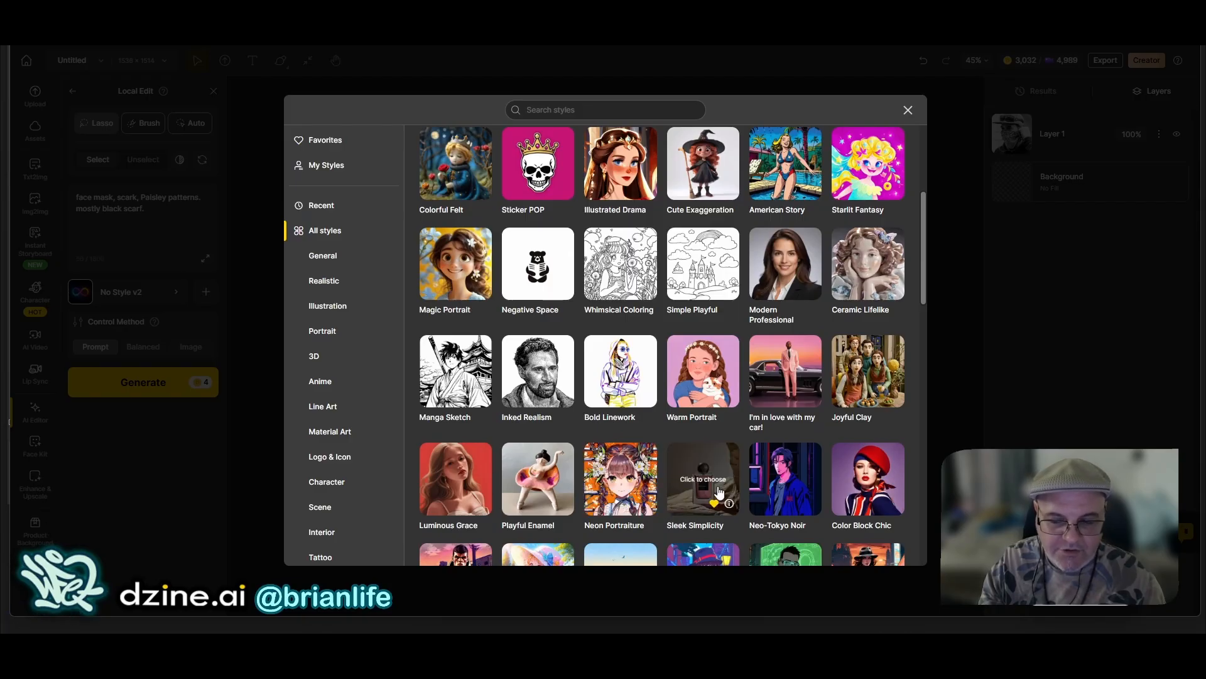
{"action": "scroll", "coordinate": [721, 492], "scroll_direction": "up", "scroll_amount": 2}
{"action": "scroll", "coordinate": [716, 440], "scroll_direction": "down", "scroll_amount": 4}
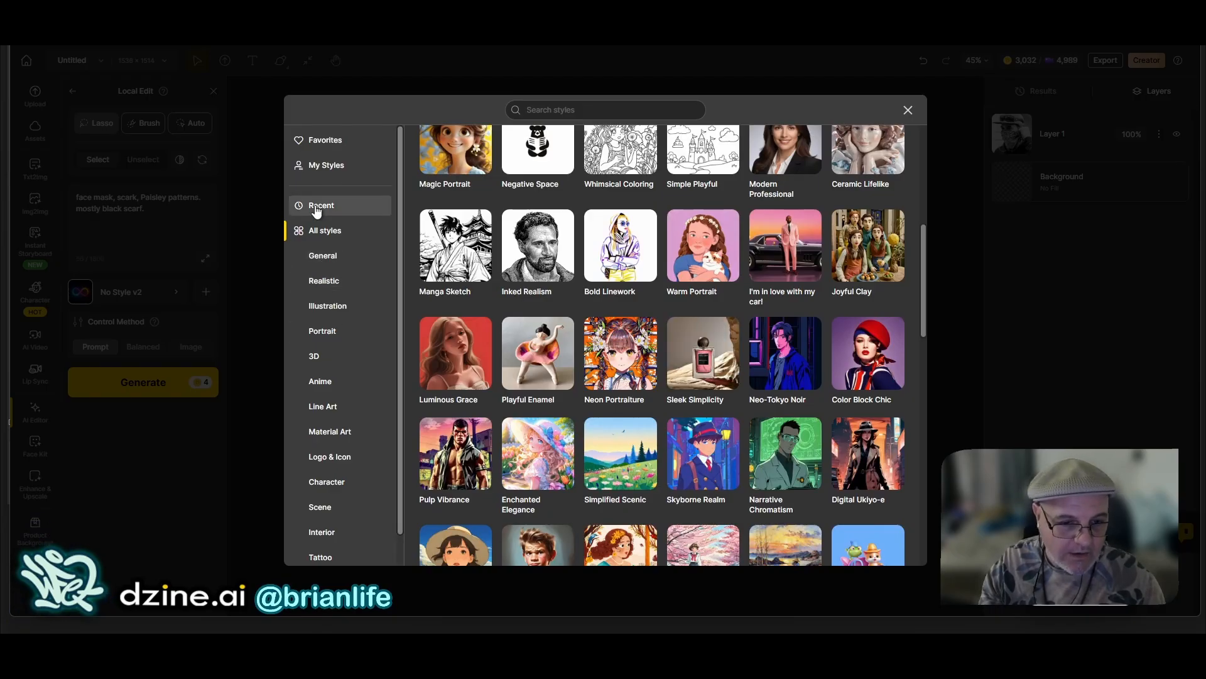
{"action": "left_click", "coordinate": [324, 280]}
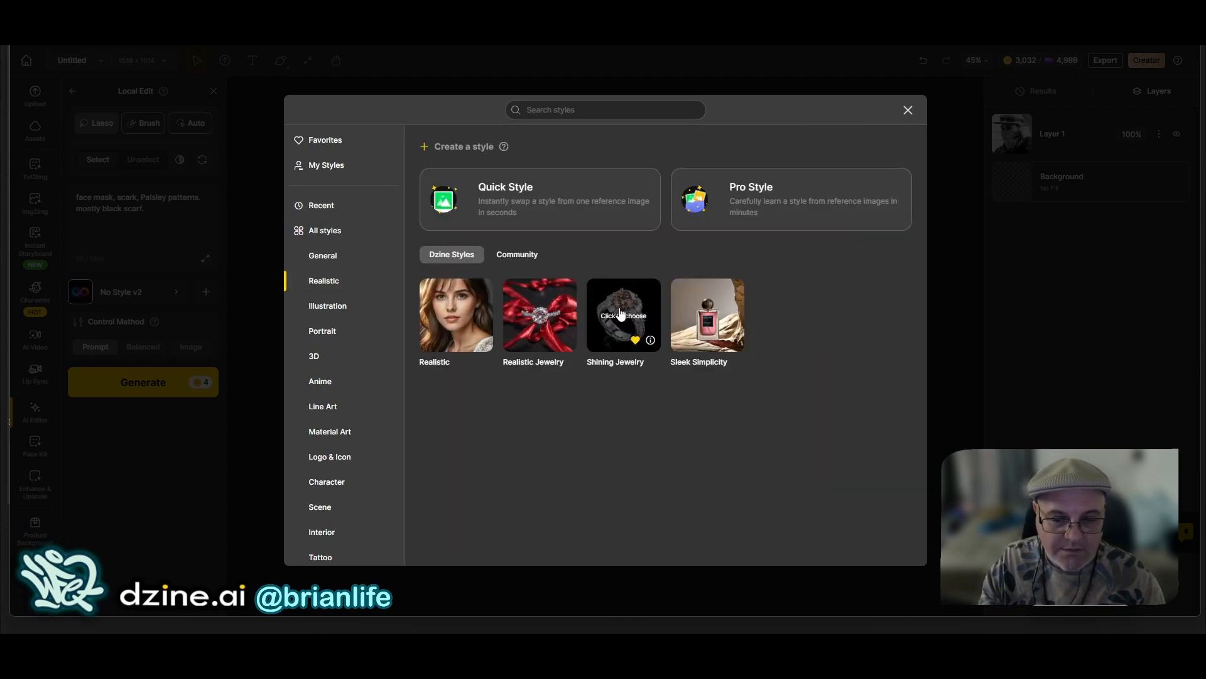
{"action": "left_click", "coordinate": [445, 309]}
Step: Choose No Style v2 from the recent styles and set the control method to Balanced
{"action": "left_click", "coordinate": [129, 293]}
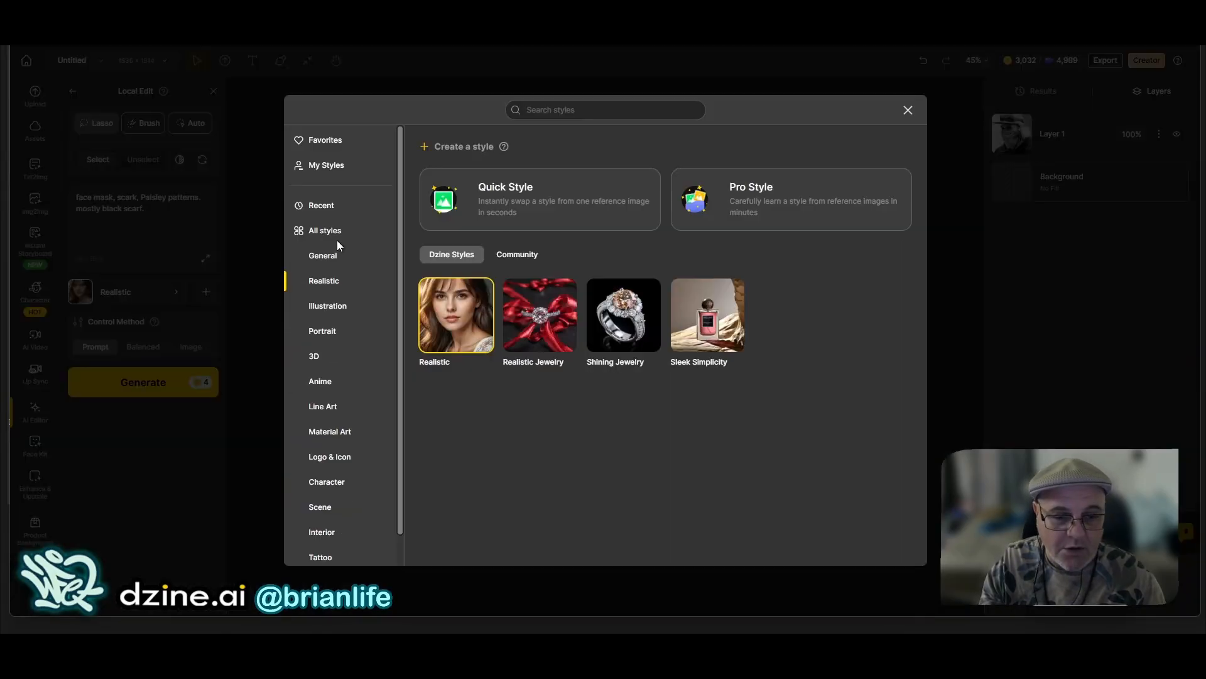
{"action": "left_click", "coordinate": [322, 205]}
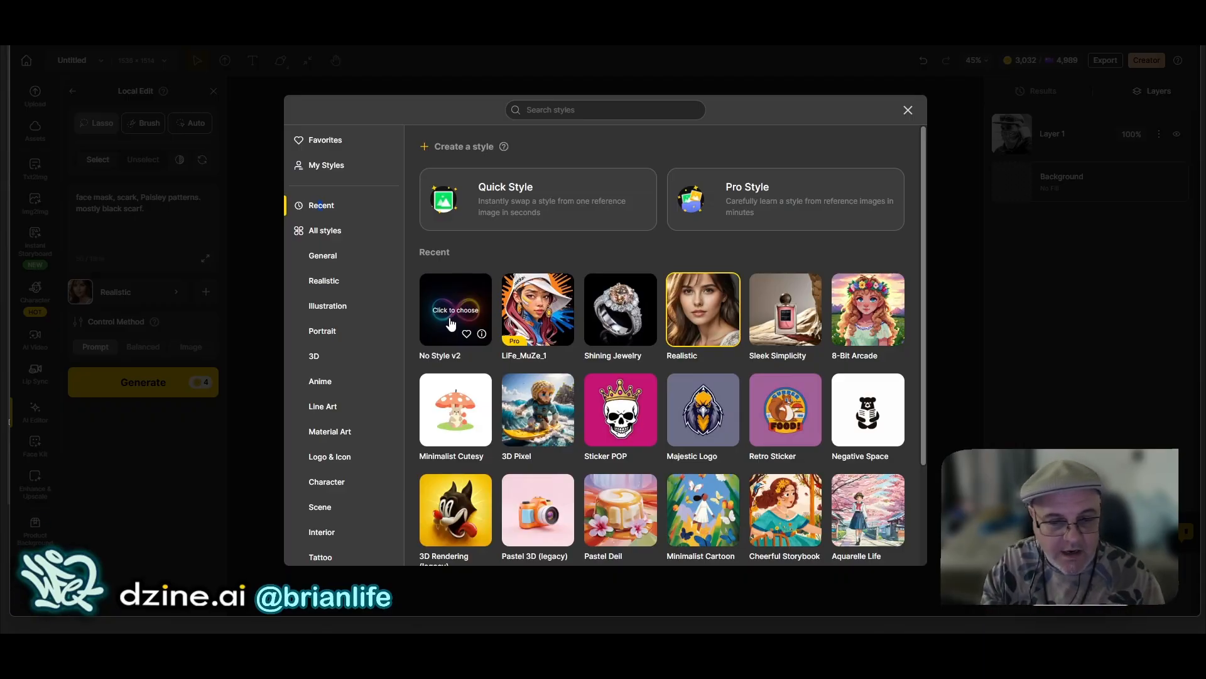
{"action": "left_click", "coordinate": [450, 323]}
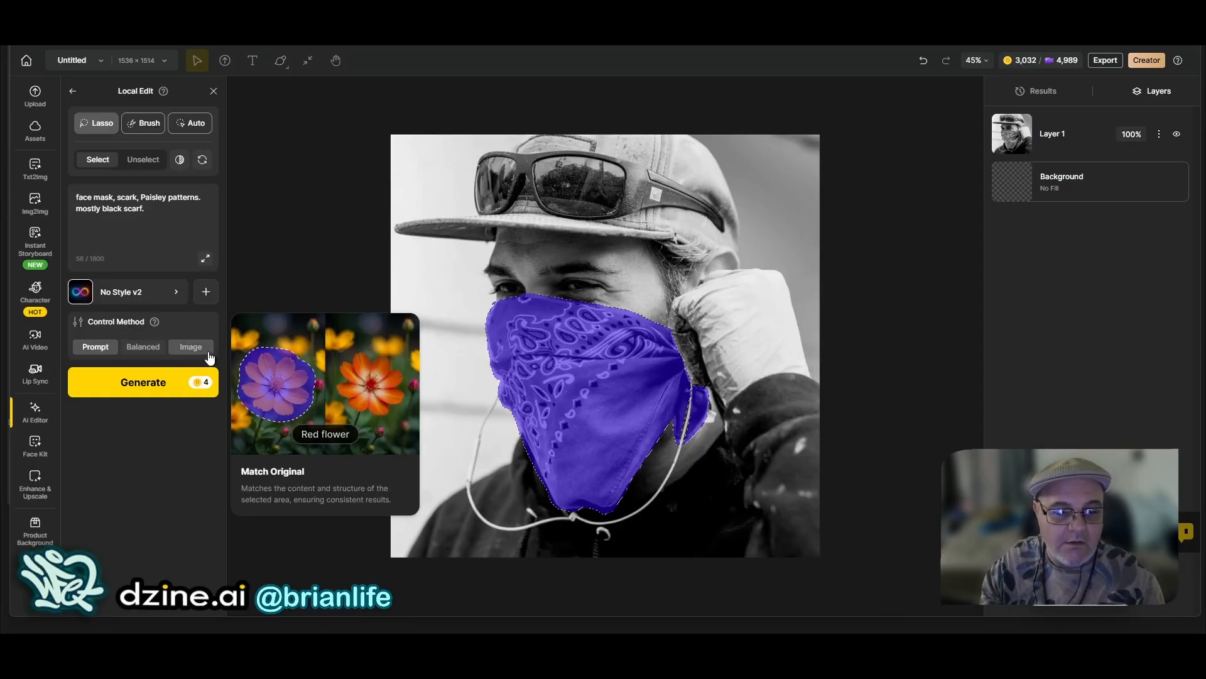
{"action": "left_click", "coordinate": [191, 349]}
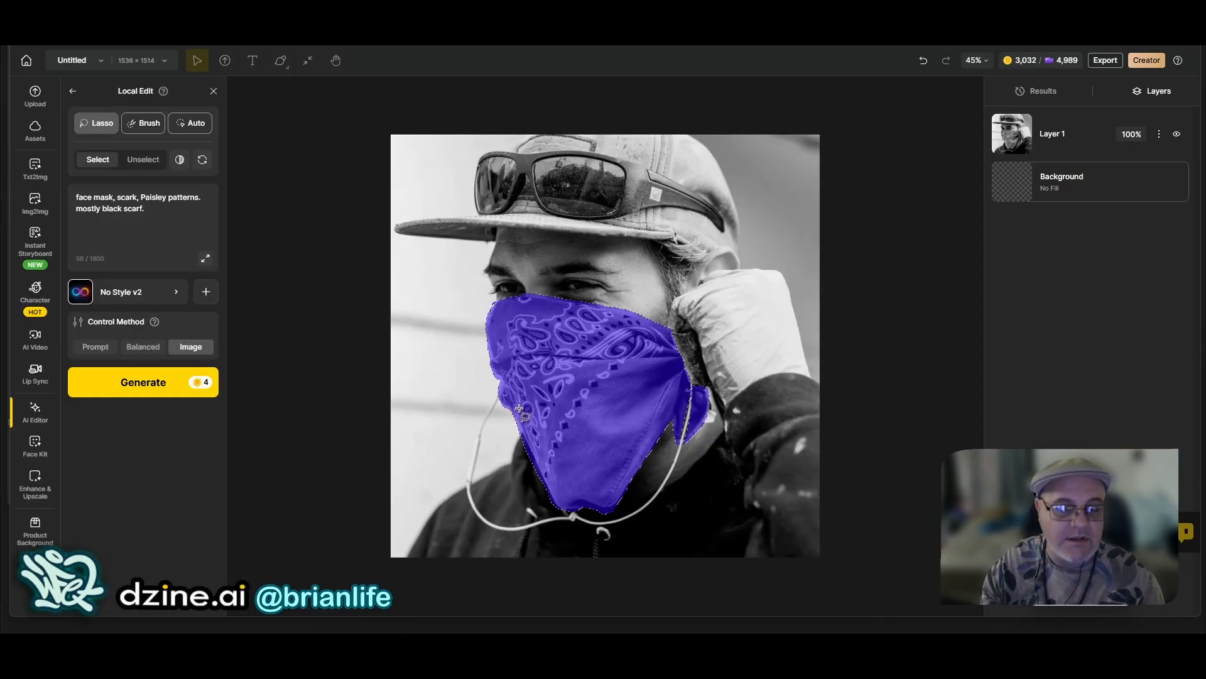
{"action": "left_click", "coordinate": [146, 346]}
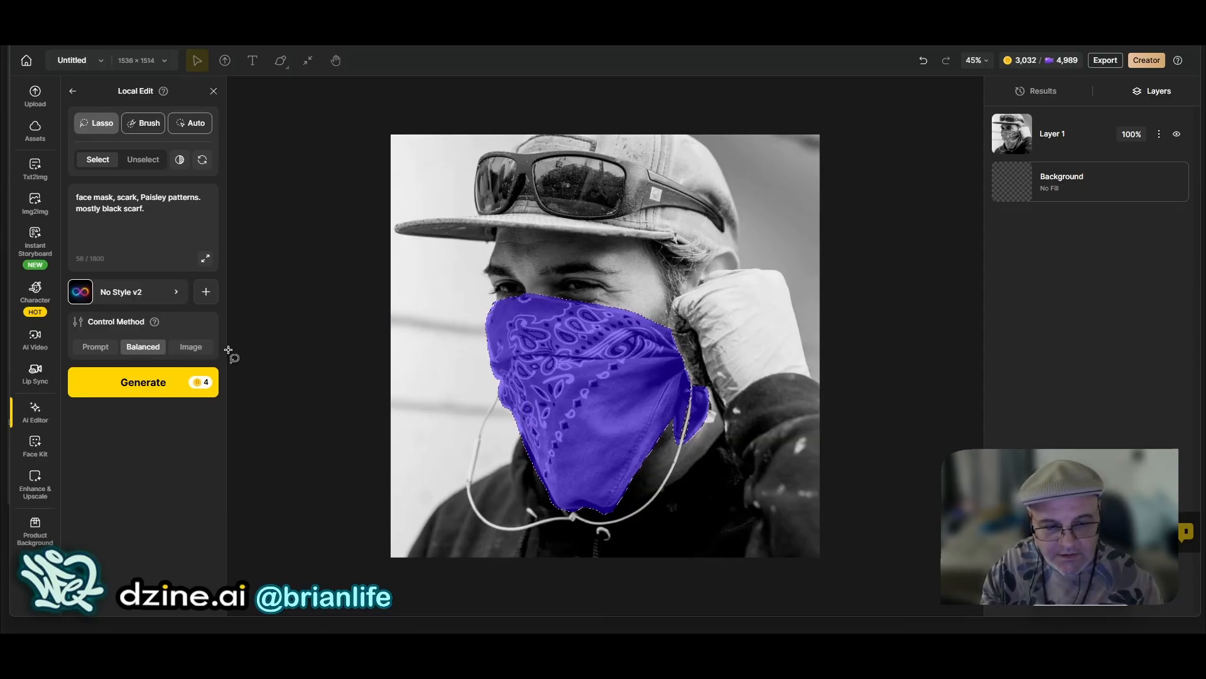
Step: Generate the local edit for the marked bandana area and open the results list
{"action": "mouse_move", "coordinate": [142, 357]}
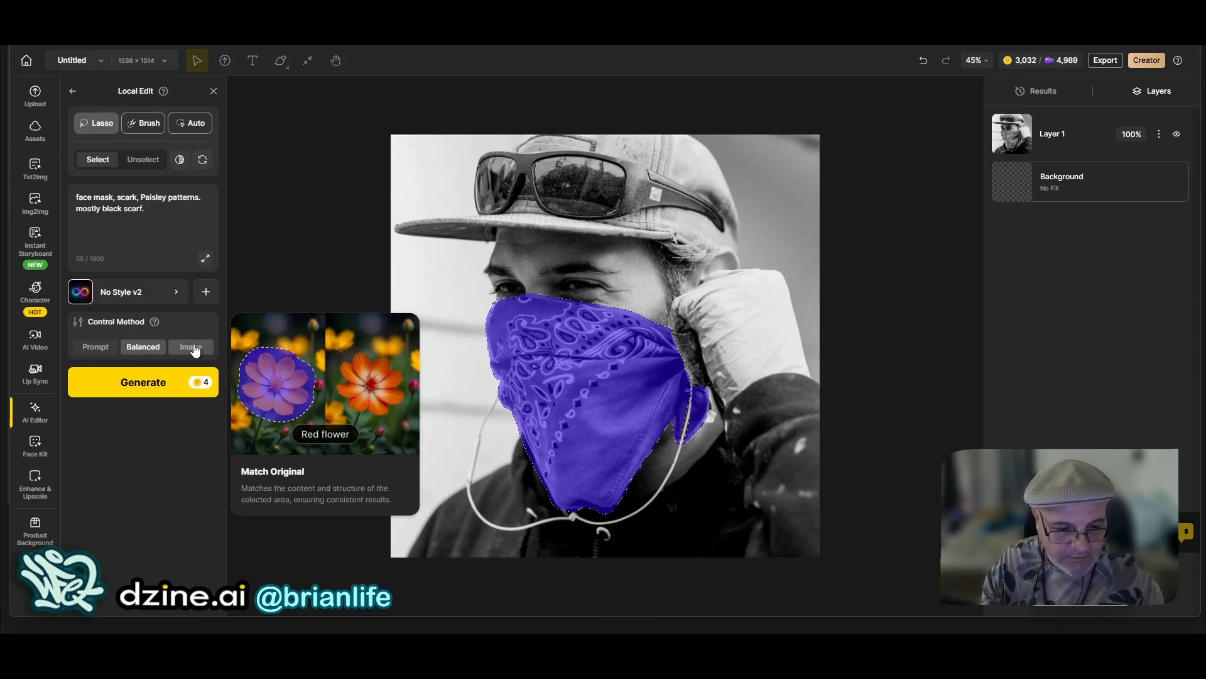
{"action": "mouse_move", "coordinate": [104, 350]}
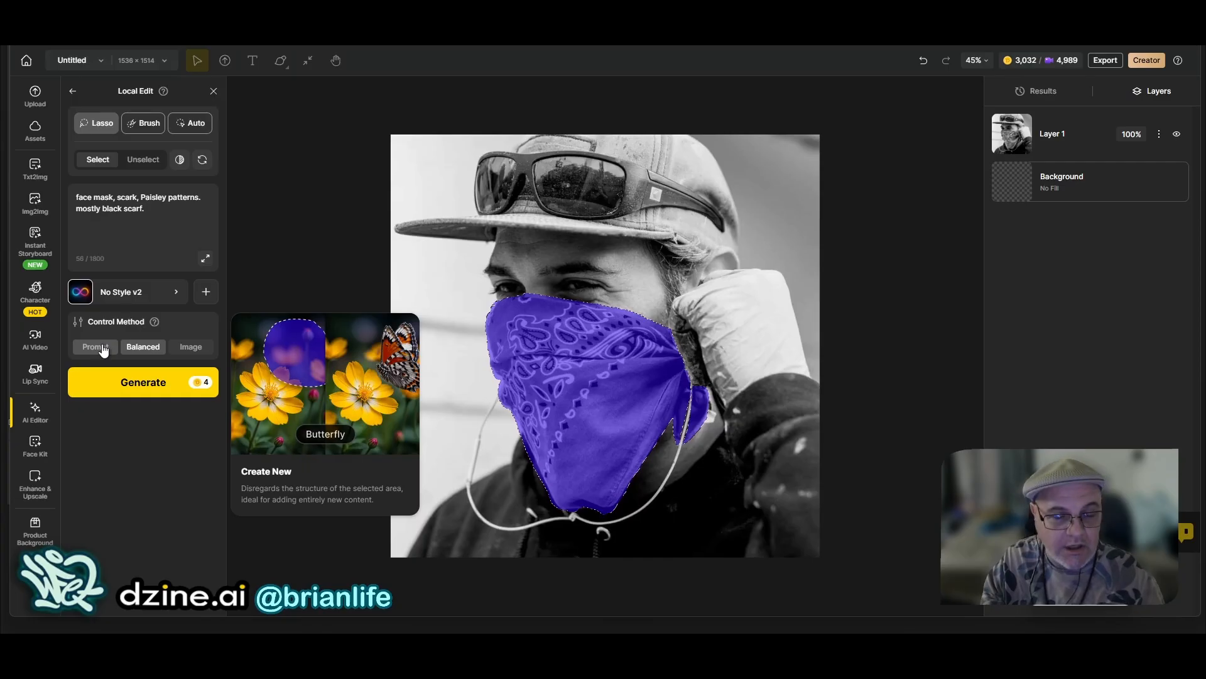
{"action": "left_click", "coordinate": [135, 393]}
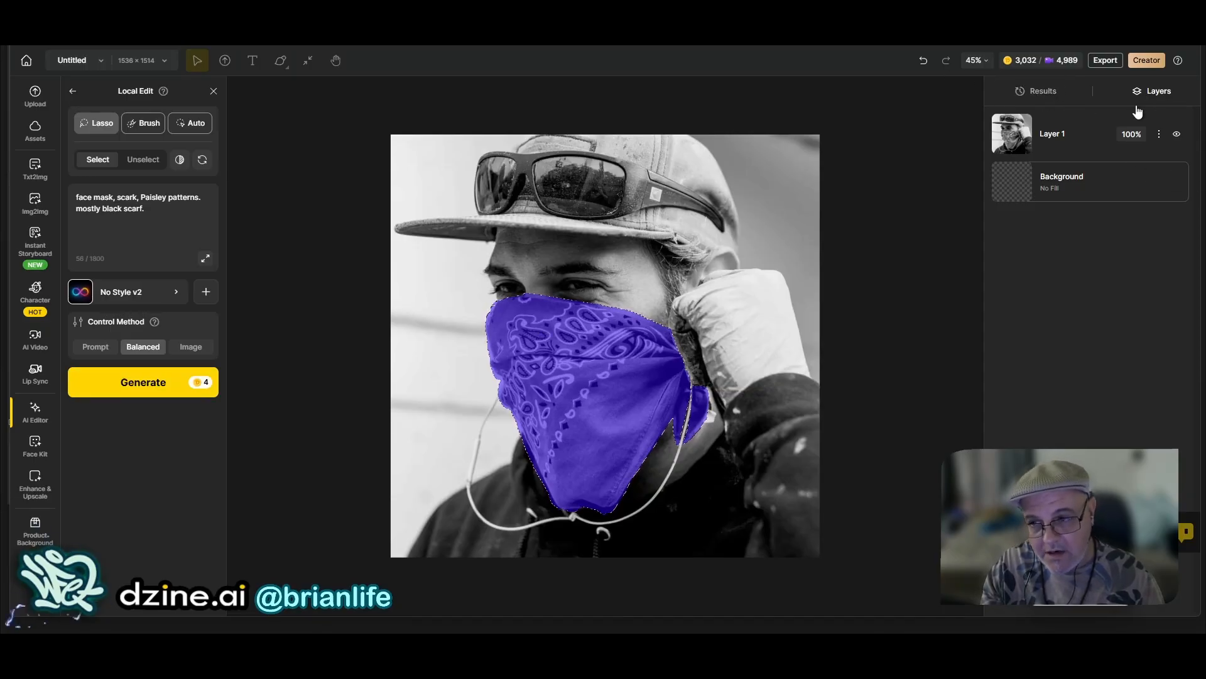
{"action": "left_click", "coordinate": [1054, 95]}
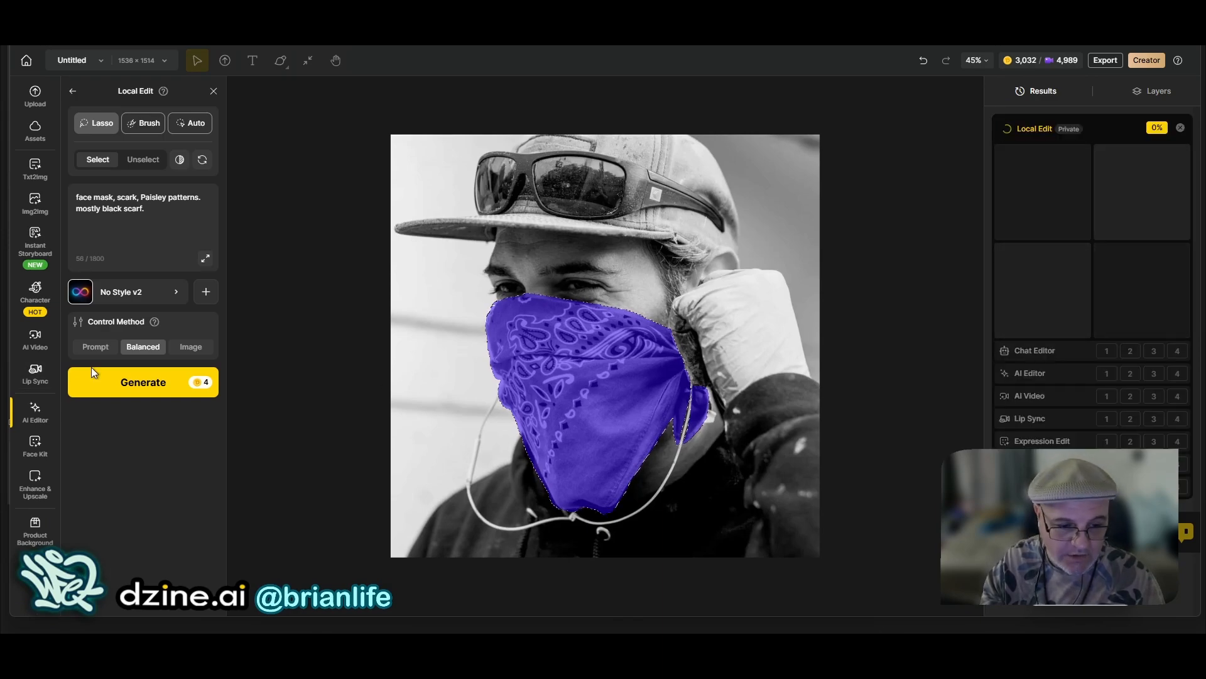
Step: Change the local edit's style to Realistic from the recent styles
{"action": "left_click", "coordinate": [128, 293]}
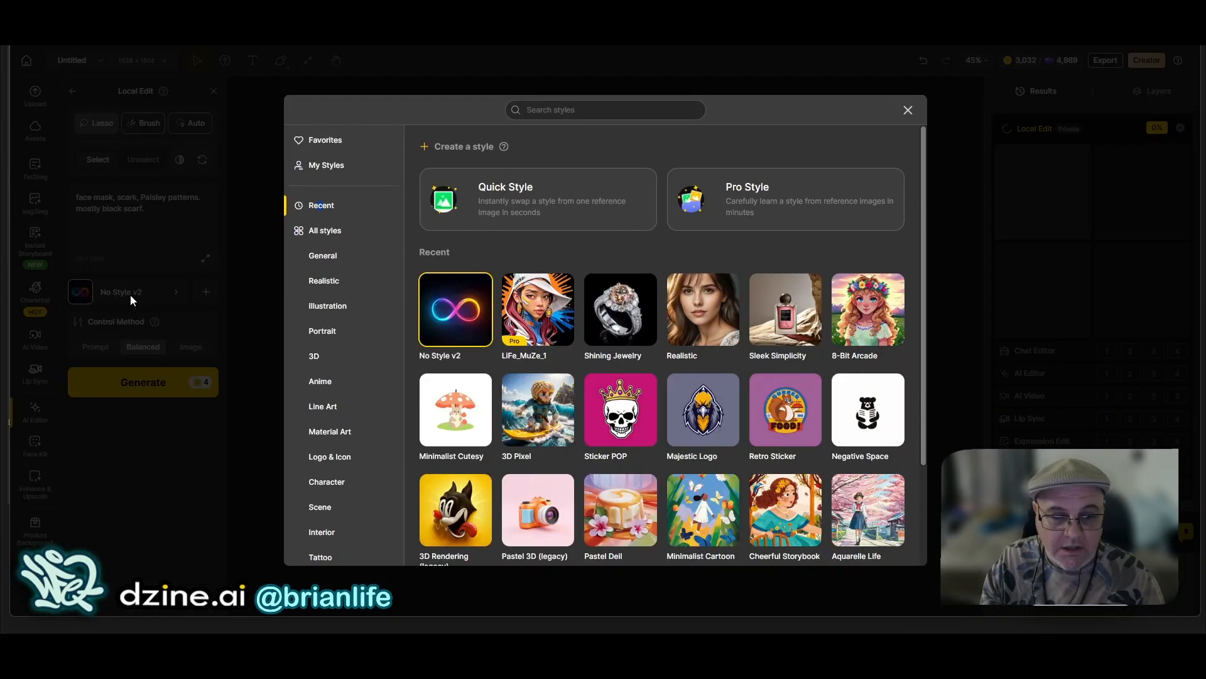
{"action": "left_click", "coordinate": [695, 318]}
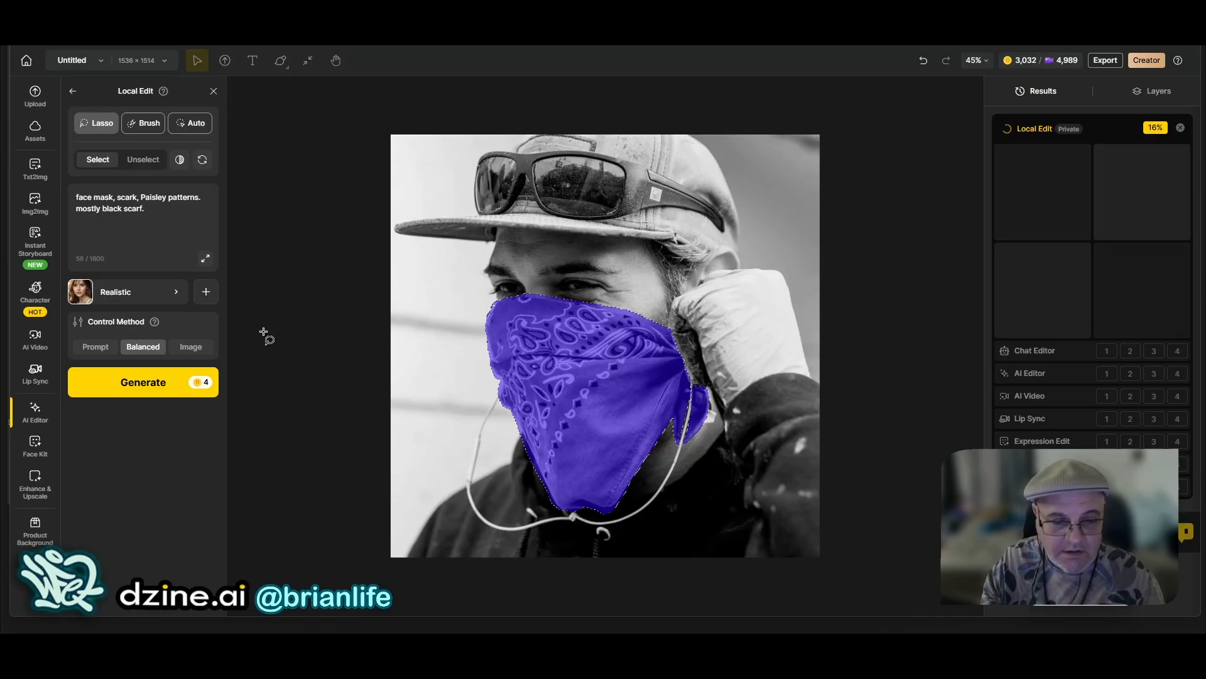
{"action": "left_click", "coordinate": [106, 297]}
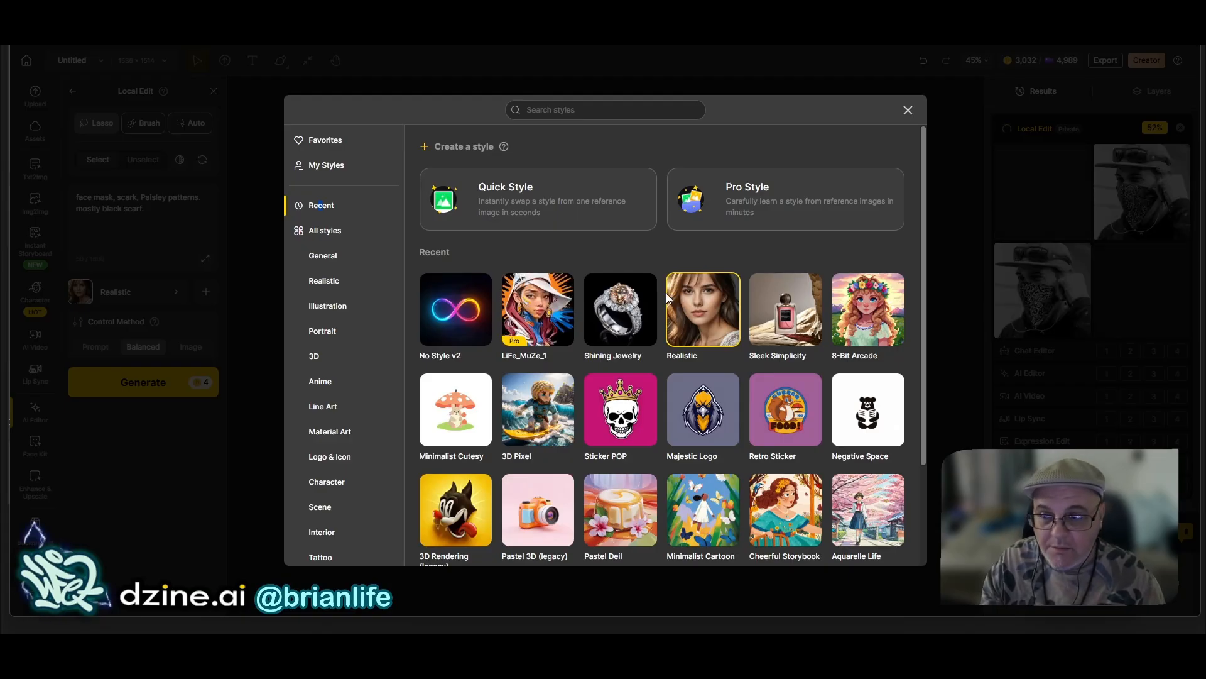
{"action": "left_click", "coordinate": [1009, 188]}
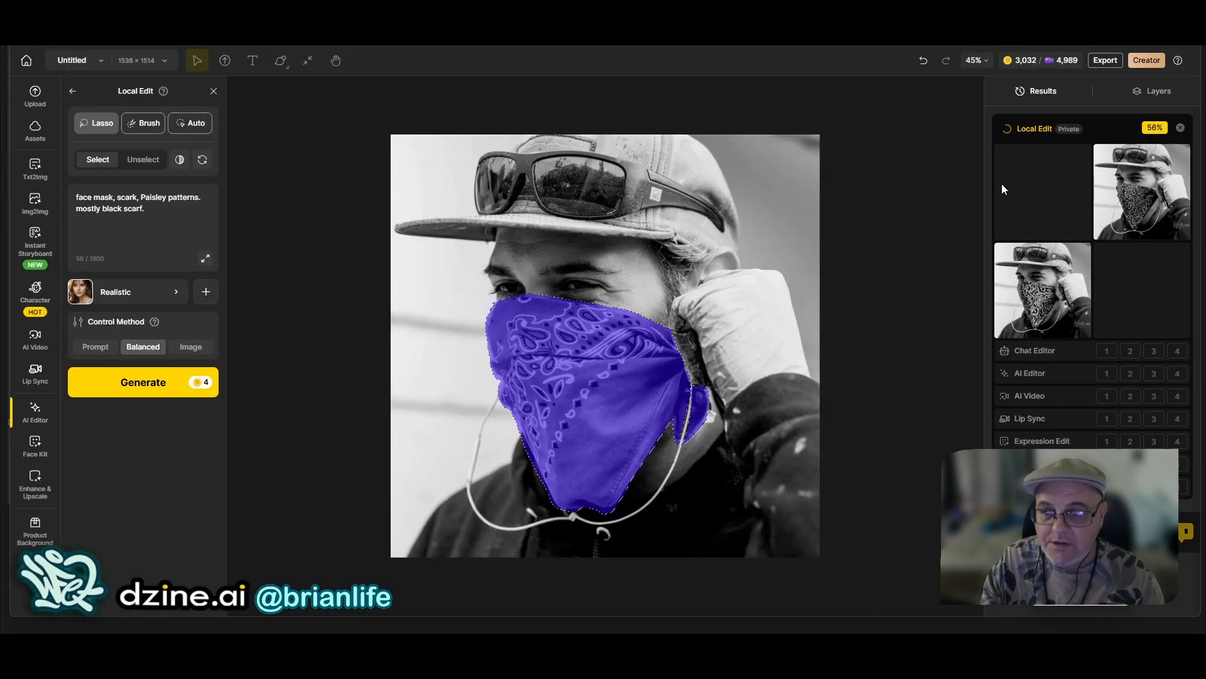
Step: Preview the generated scarf variations and place the fourth result, the mostly black paisley scarf, on the canvas
{"action": "mouse_move", "coordinate": [1132, 200]}
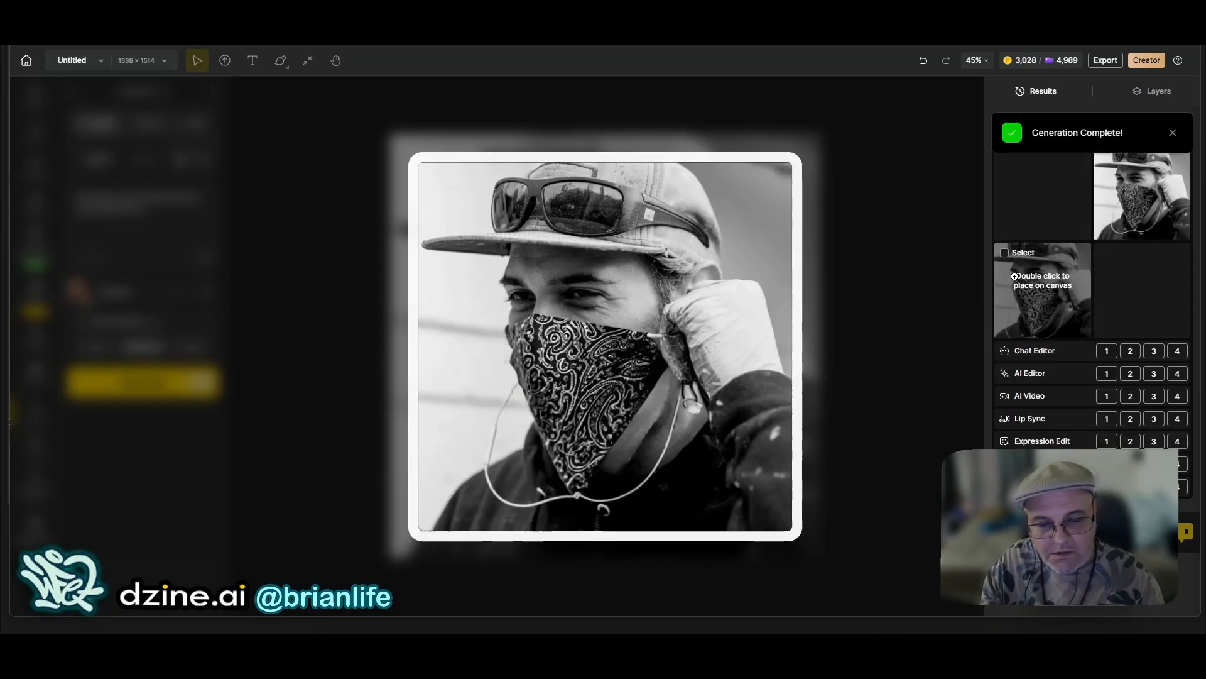
{"action": "mouse_move", "coordinate": [1007, 277]}
{"action": "mouse_move", "coordinate": [1057, 207]}
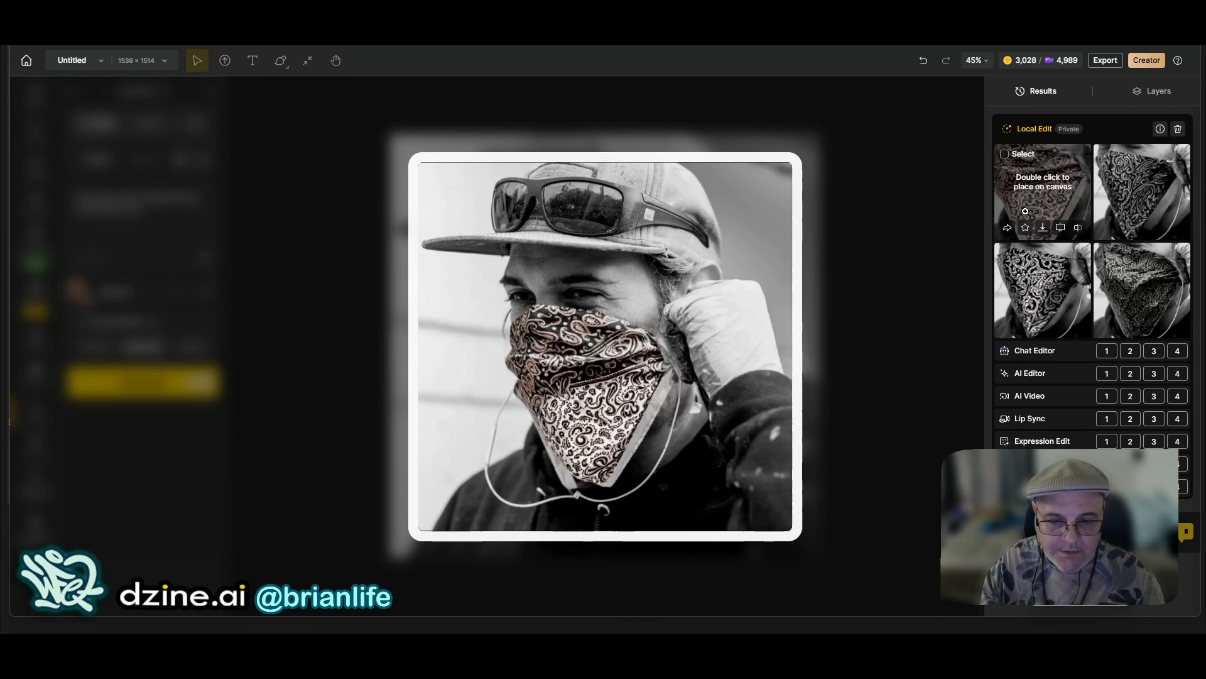
{"action": "mouse_move", "coordinate": [1098, 212]}
{"action": "mouse_move", "coordinate": [1011, 211]}
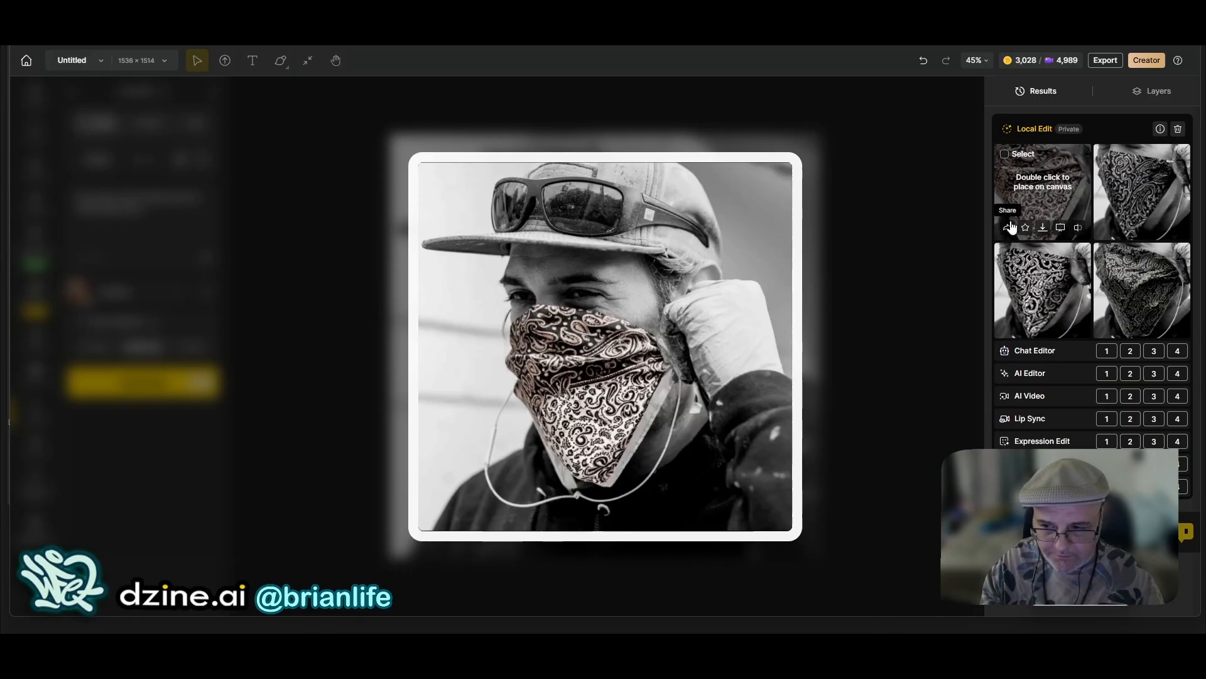
{"action": "mouse_move", "coordinate": [1138, 308]}
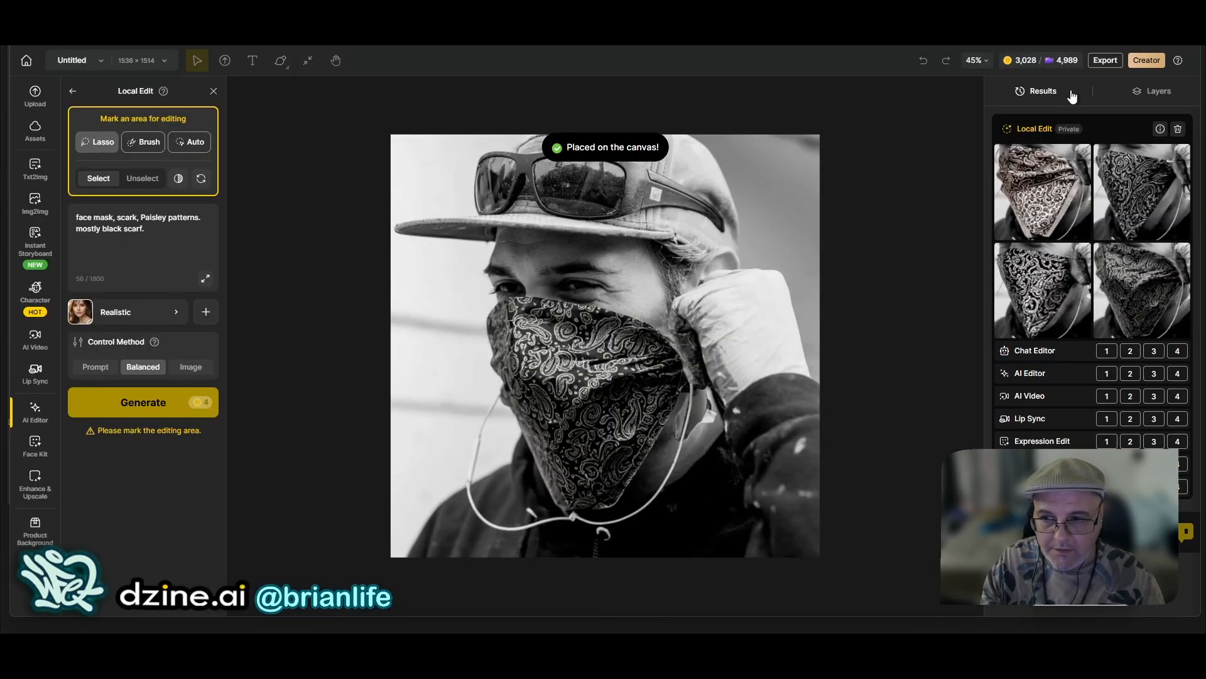
Step: Hide and show Layer 2 in the layer list to compare the new scarf with the original bandana
{"action": "left_click", "coordinate": [1139, 93]}
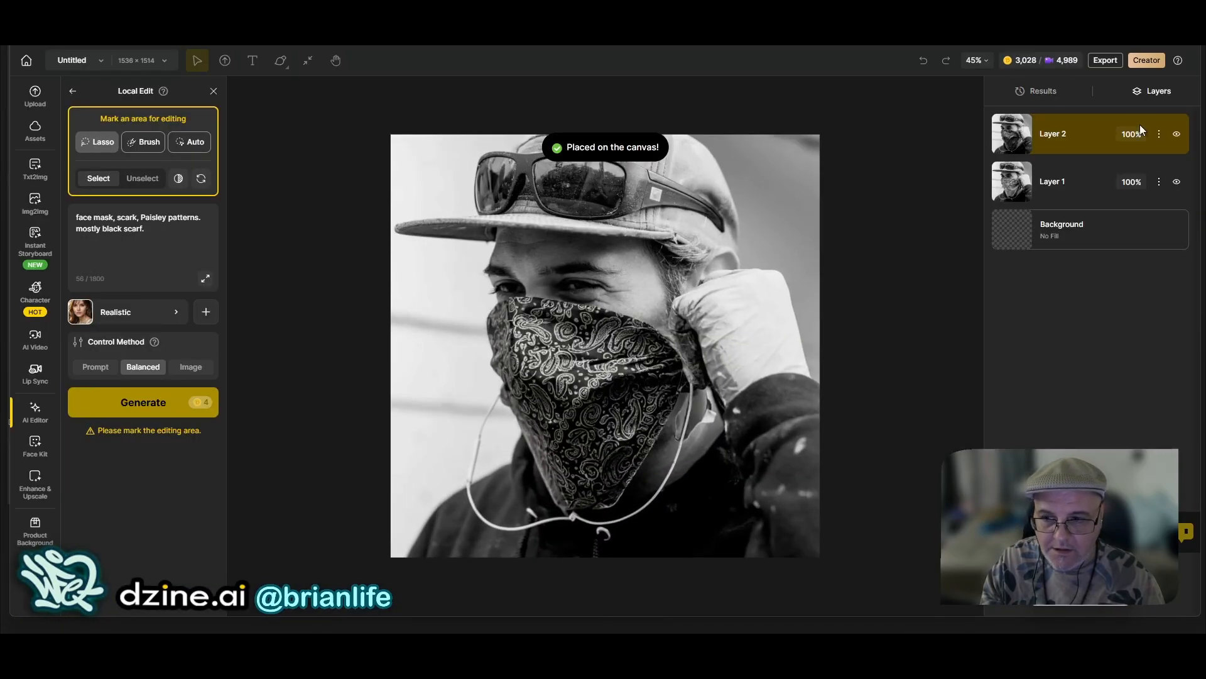
{"action": "left_click", "coordinate": [1178, 136]}
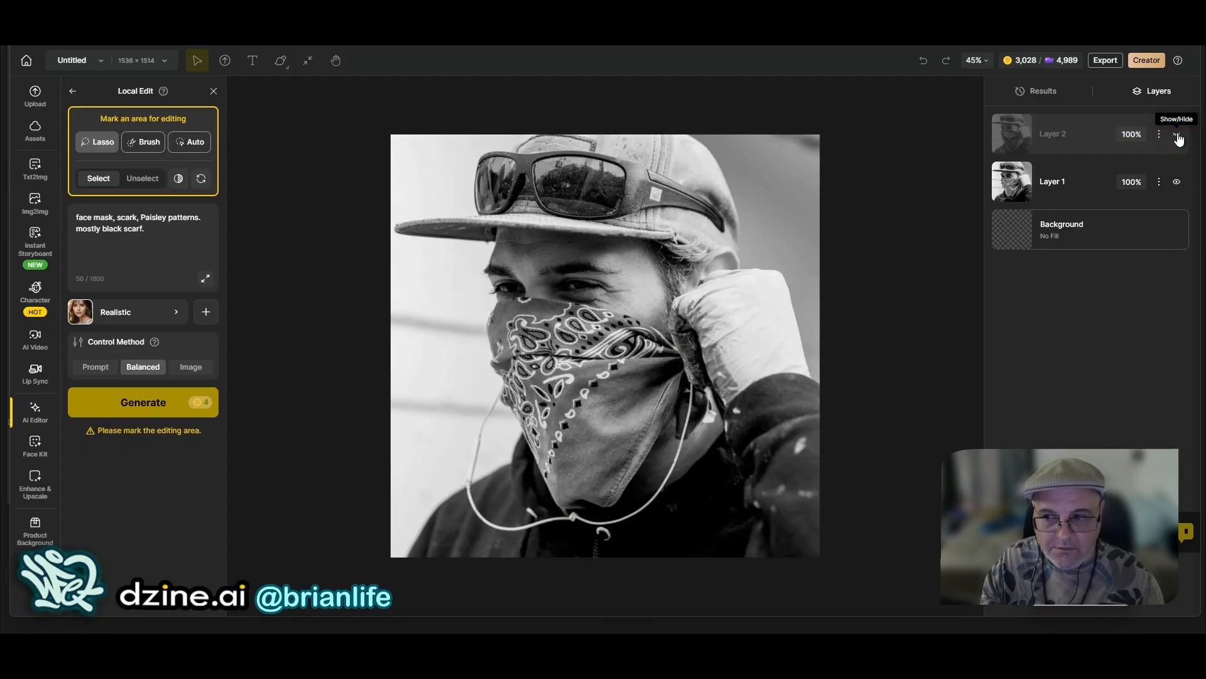
{"action": "left_click", "coordinate": [1177, 136]}
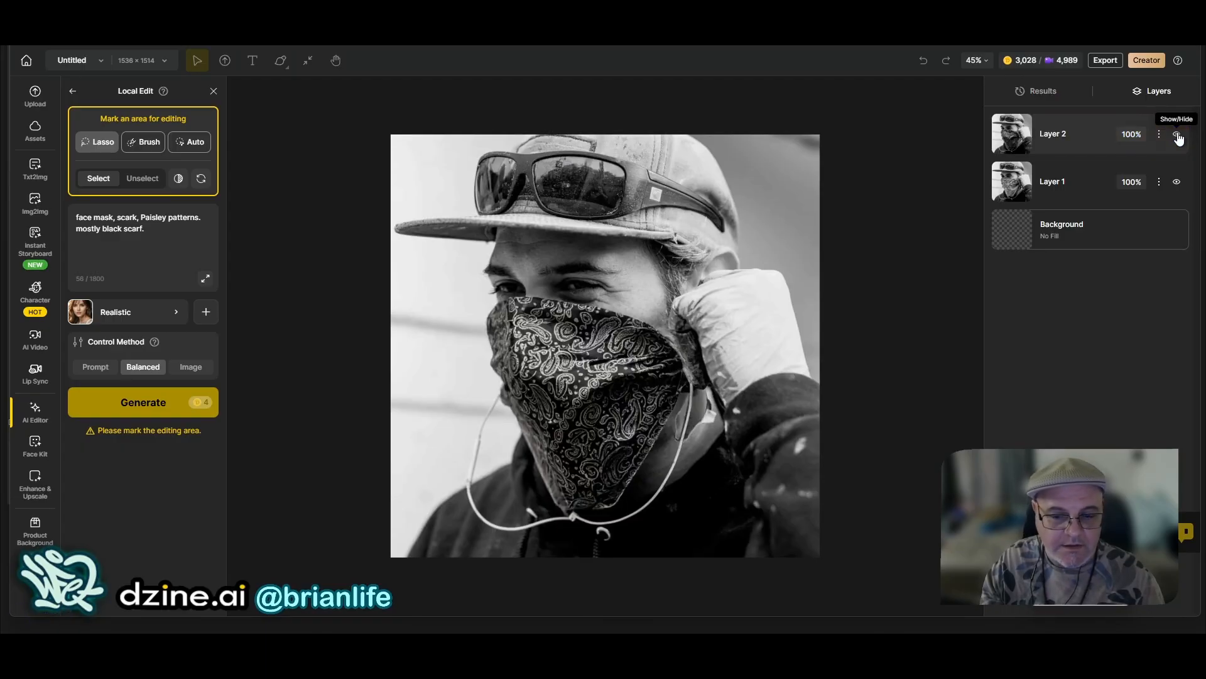
{"action": "left_click", "coordinate": [1178, 135]}
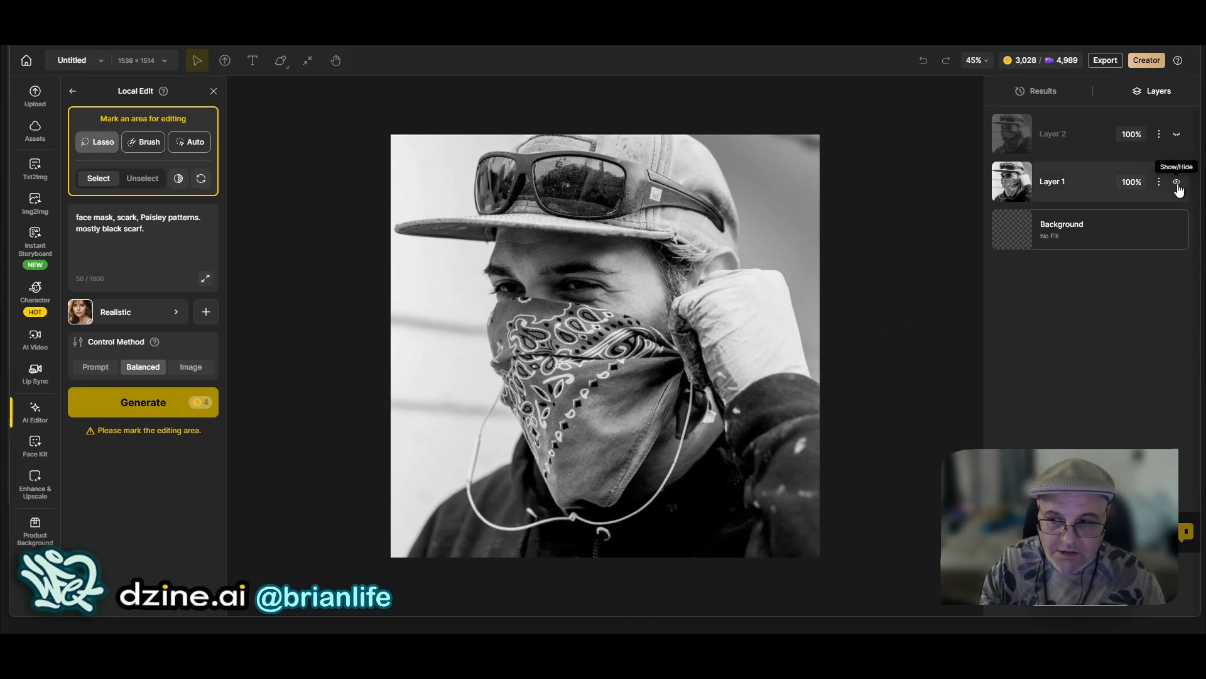
{"action": "left_click", "coordinate": [1176, 138]}
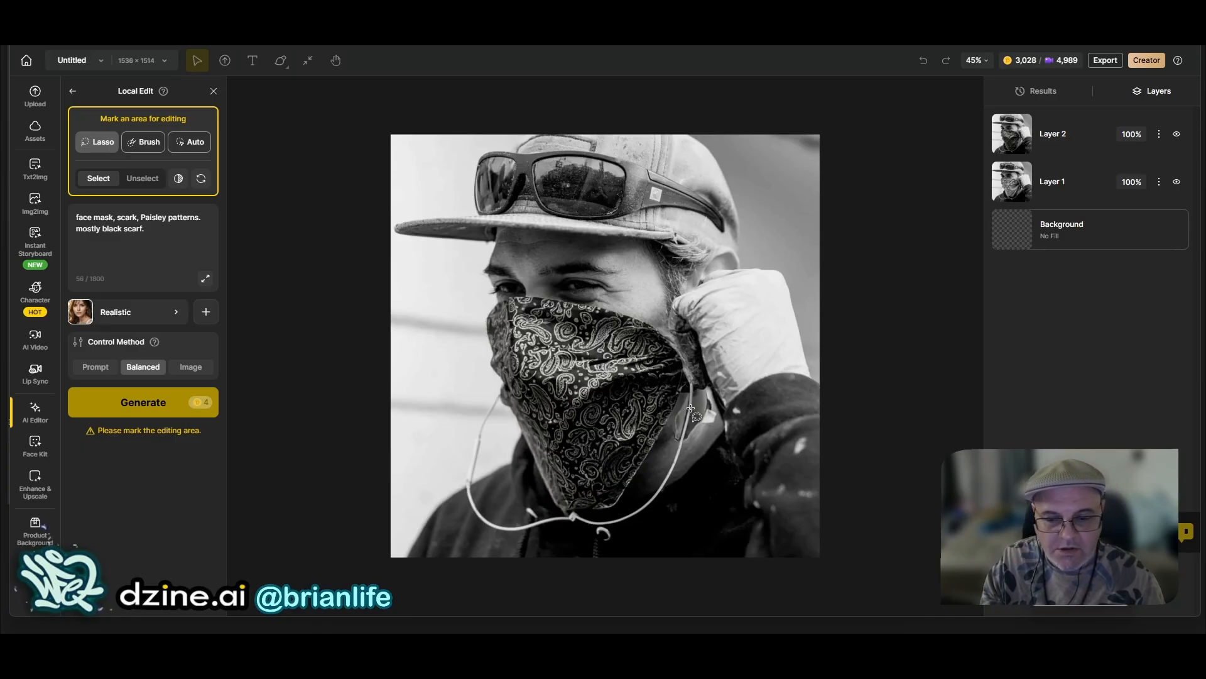
{"action": "left_click", "coordinate": [1180, 136]}
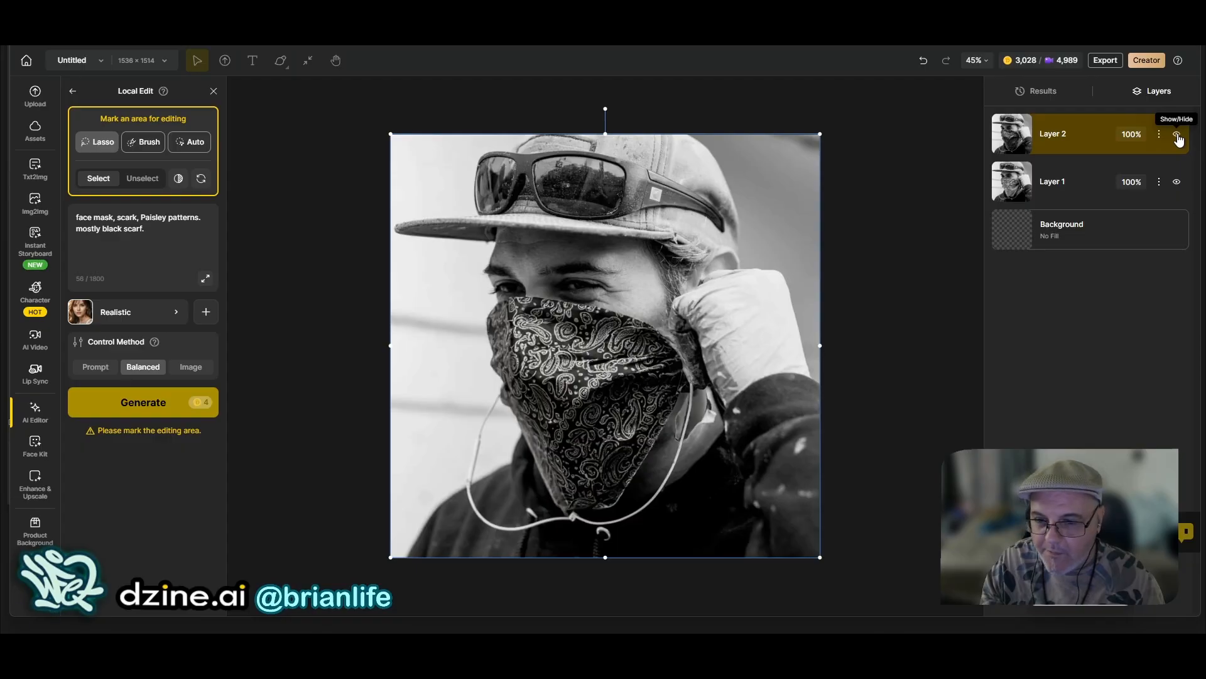
{"action": "left_click", "coordinate": [1179, 137]}
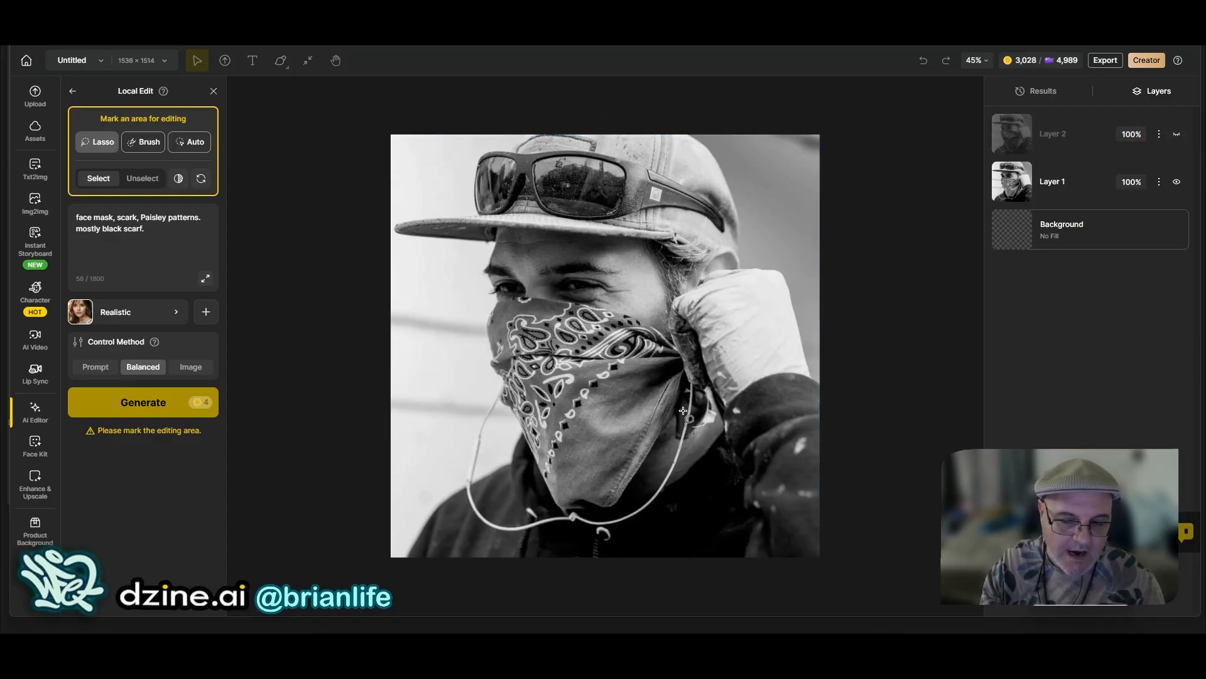
{"action": "left_click_drag", "start_coordinate": [693, 408], "coordinate": [693, 425]}
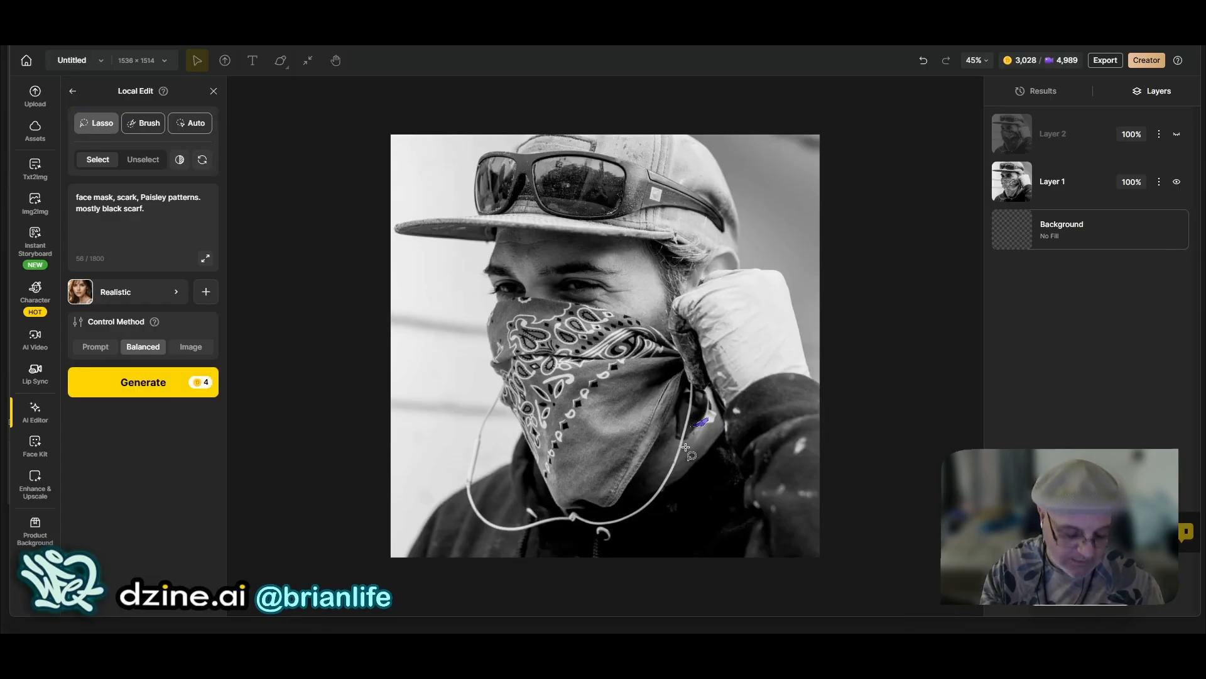
{"action": "left_click", "coordinate": [202, 160]}
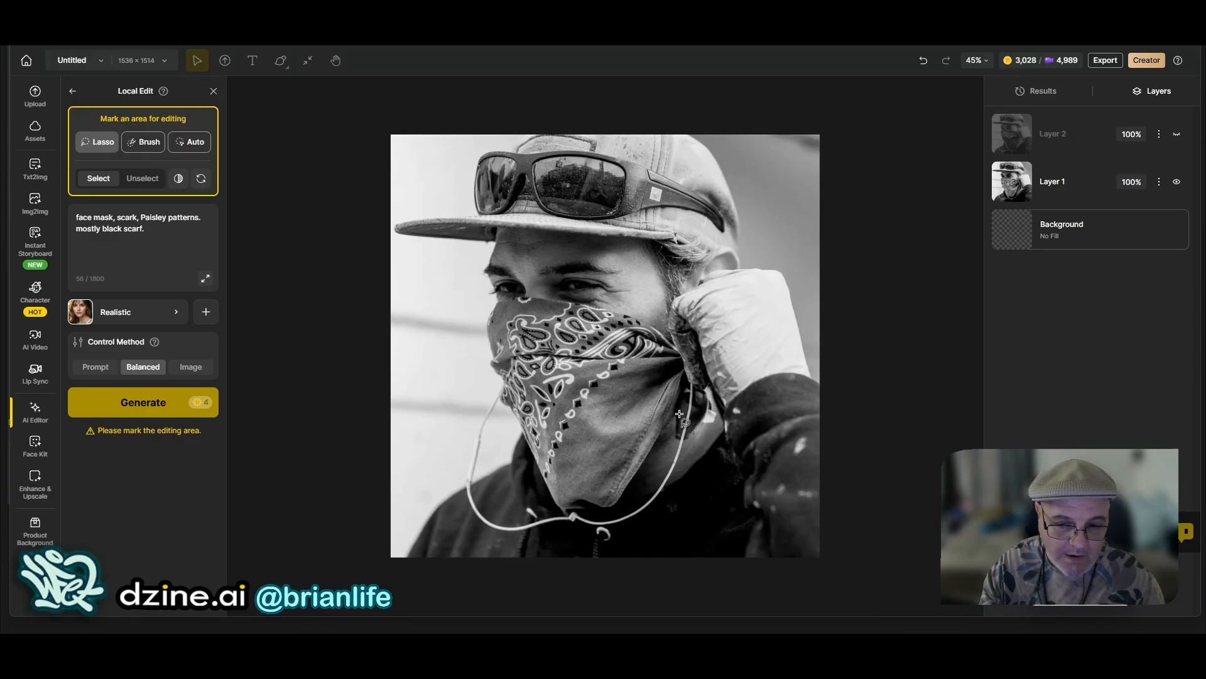
{"action": "left_click", "coordinate": [1178, 136]}
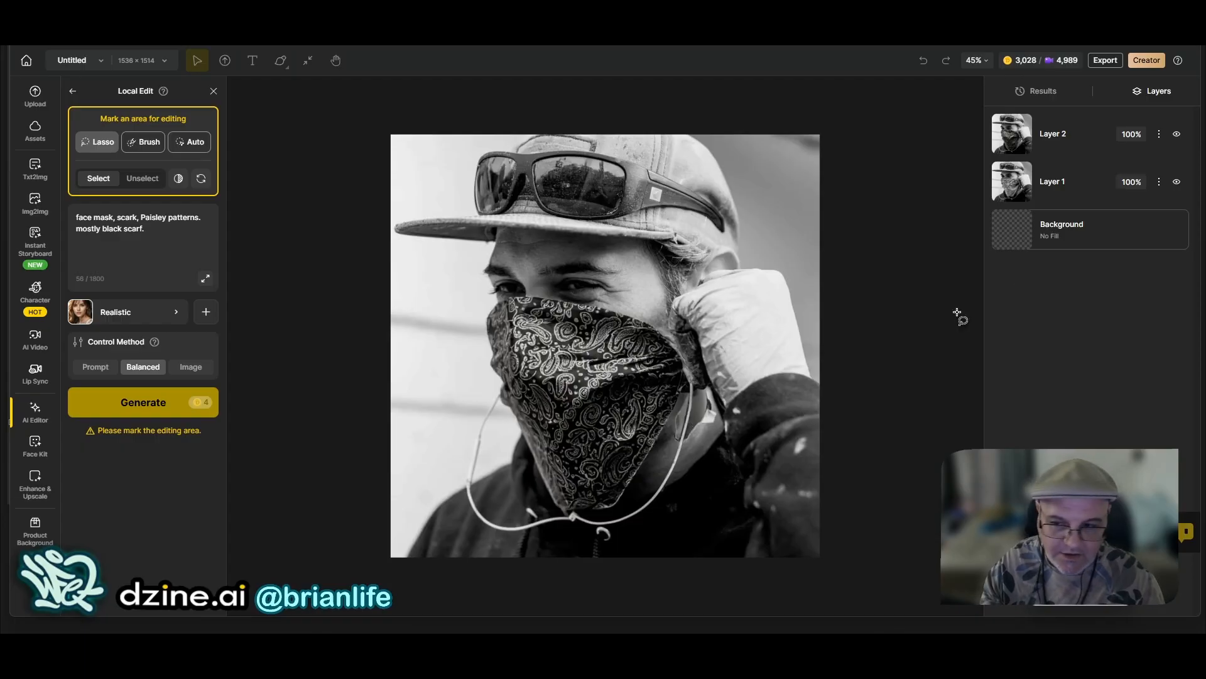
Step: Select Layer 2 and look over the Image-to-Image and Text to Image settings
{"action": "left_click", "coordinate": [1058, 124]}
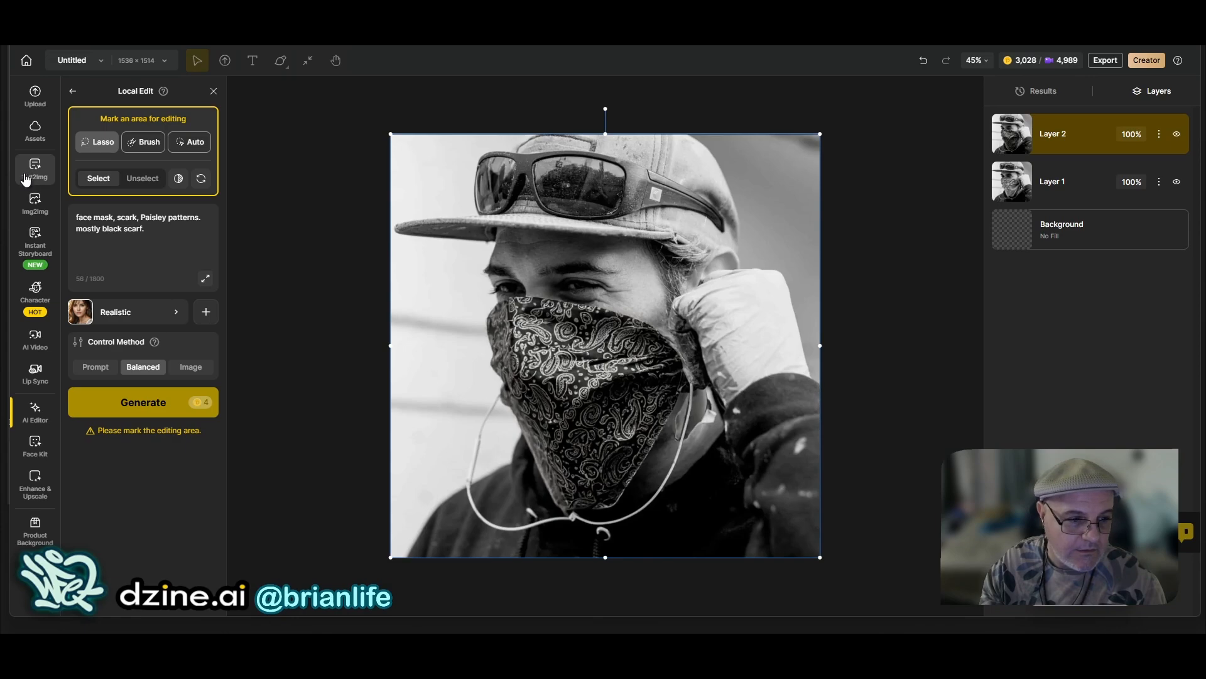
{"action": "mouse_move", "coordinate": [32, 239]}
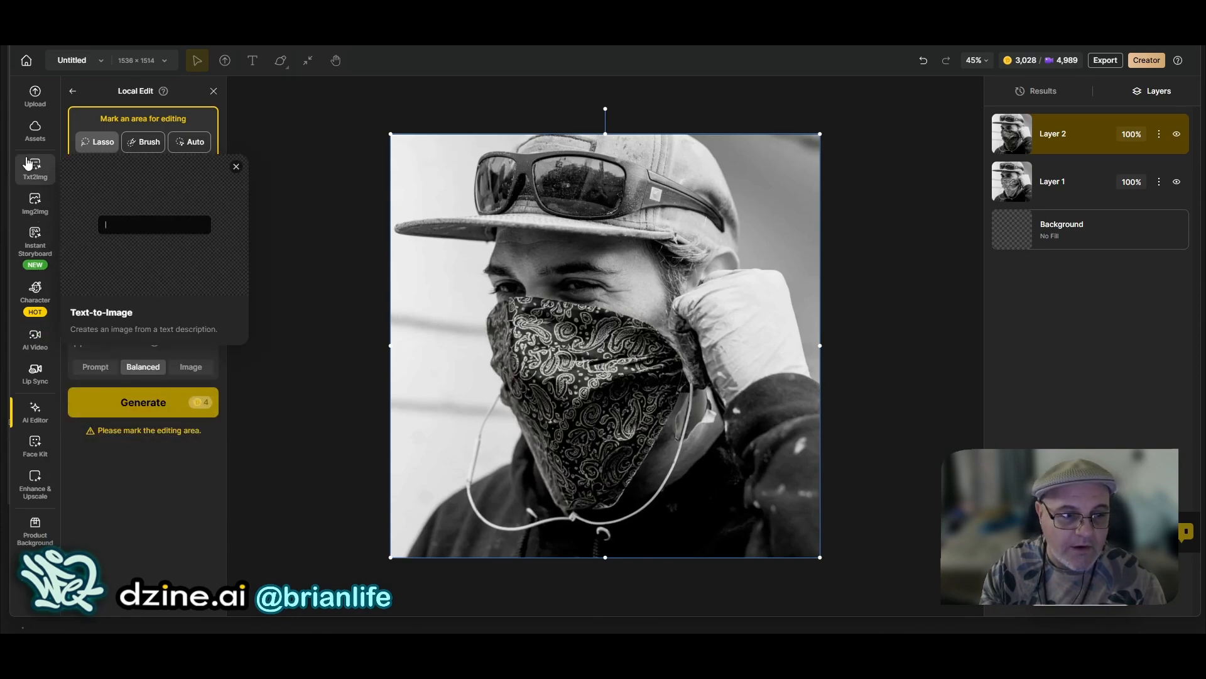
{"action": "left_click", "coordinate": [34, 204]}
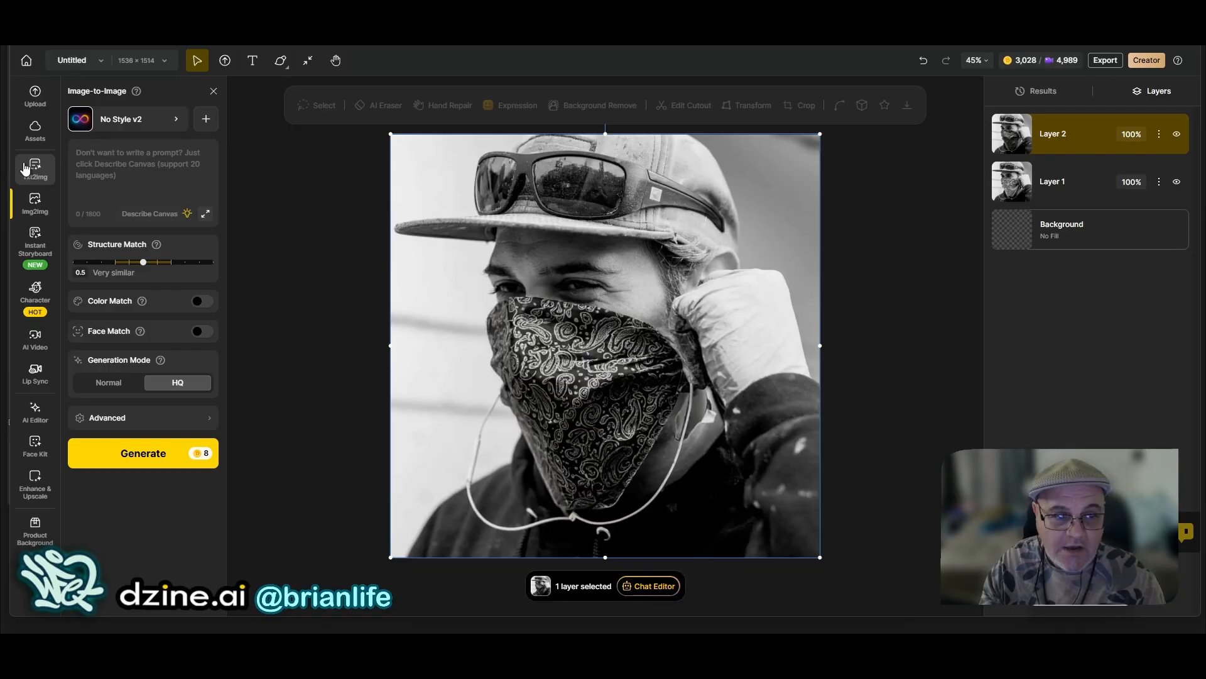
{"action": "left_click", "coordinate": [54, 176]}
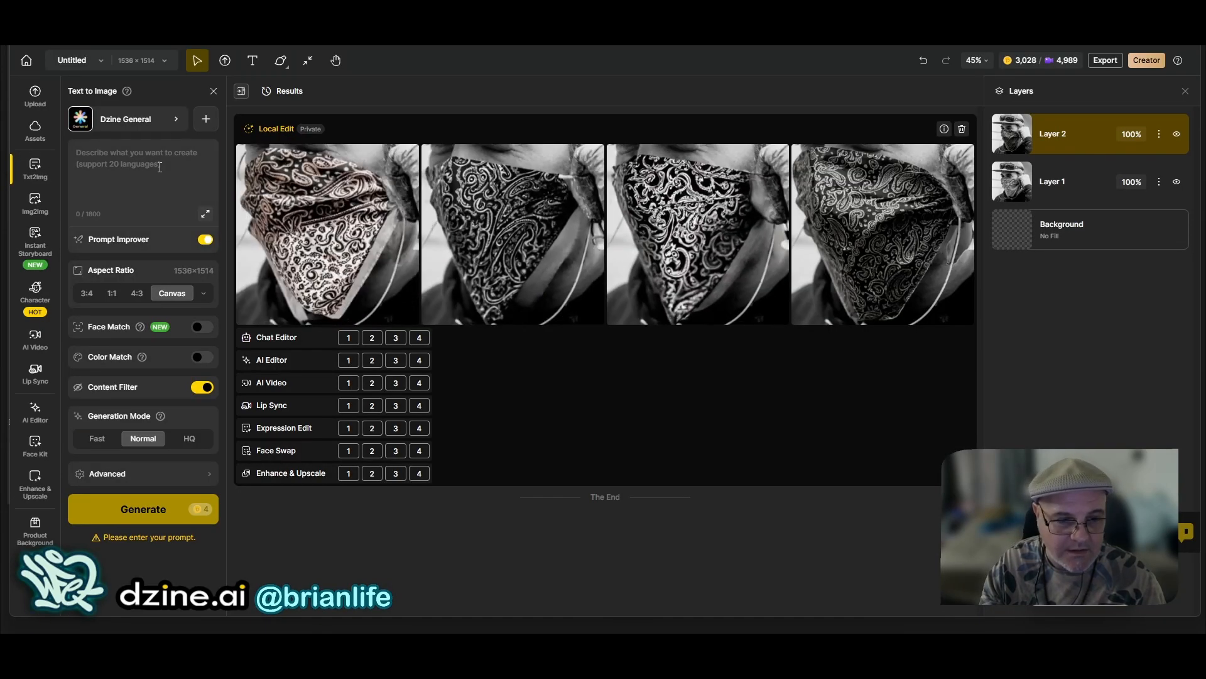
{"action": "left_click", "coordinate": [158, 167]}
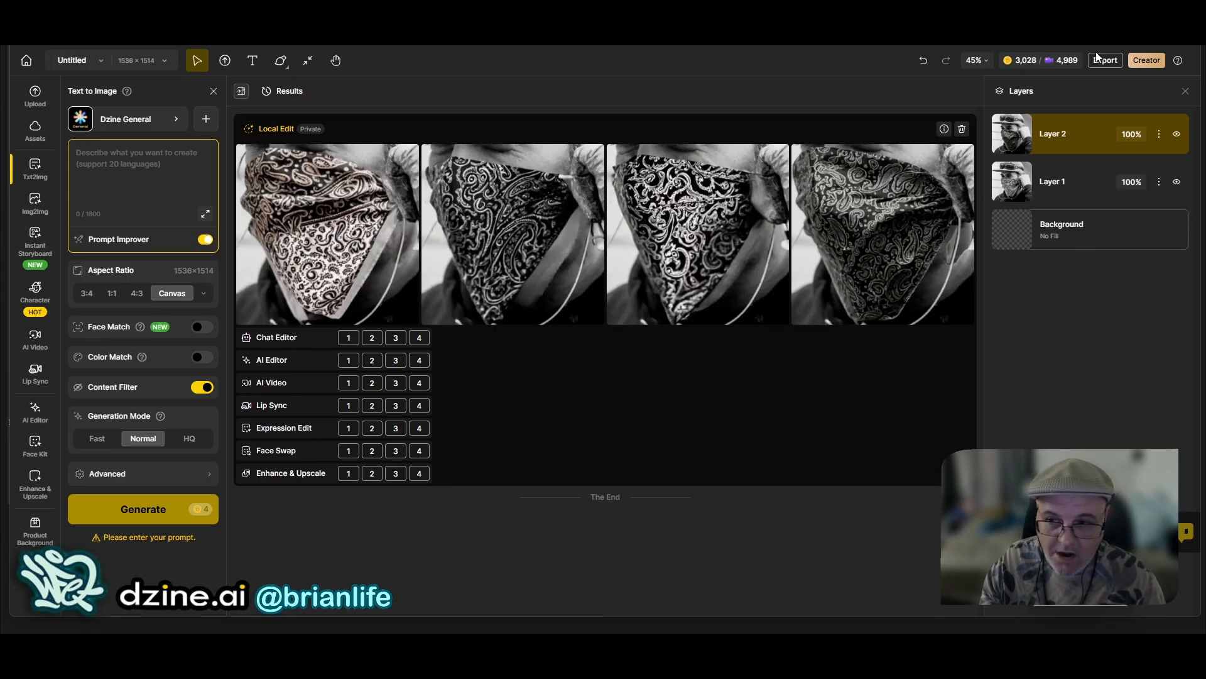
Step: Return to Image-to-Image and compare Layer 2 with the original photo by hiding and showing it
{"action": "left_click", "coordinate": [35, 204]}
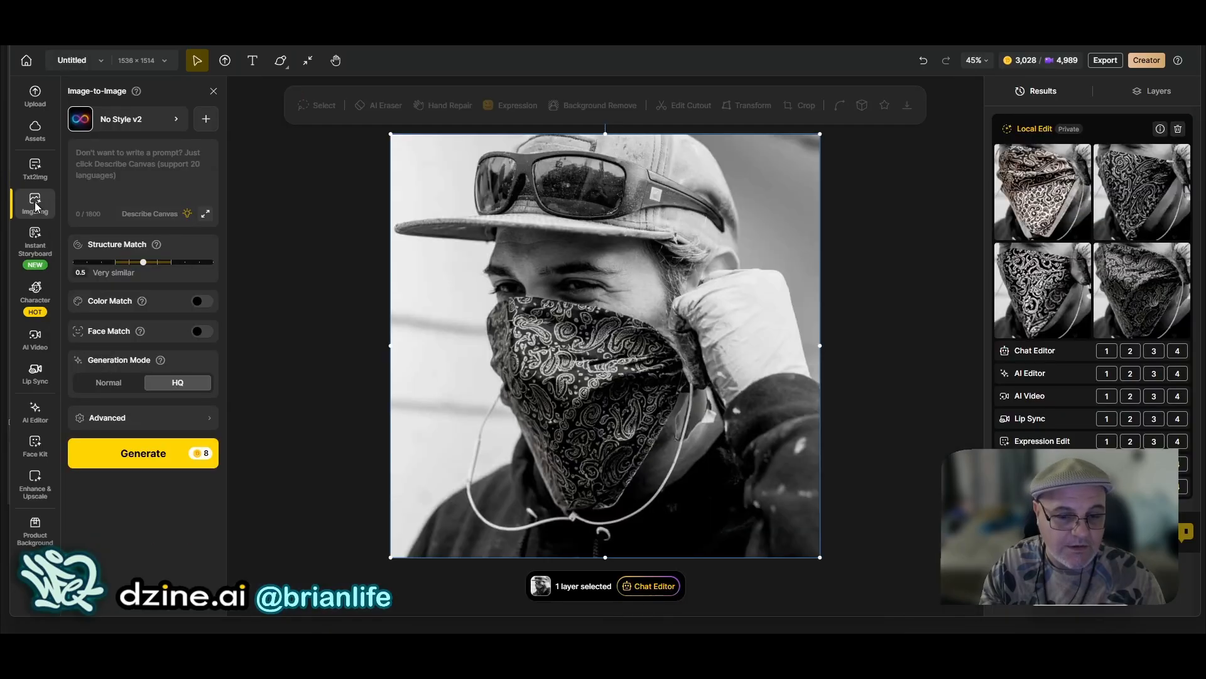
{"action": "left_click", "coordinate": [1155, 91]}
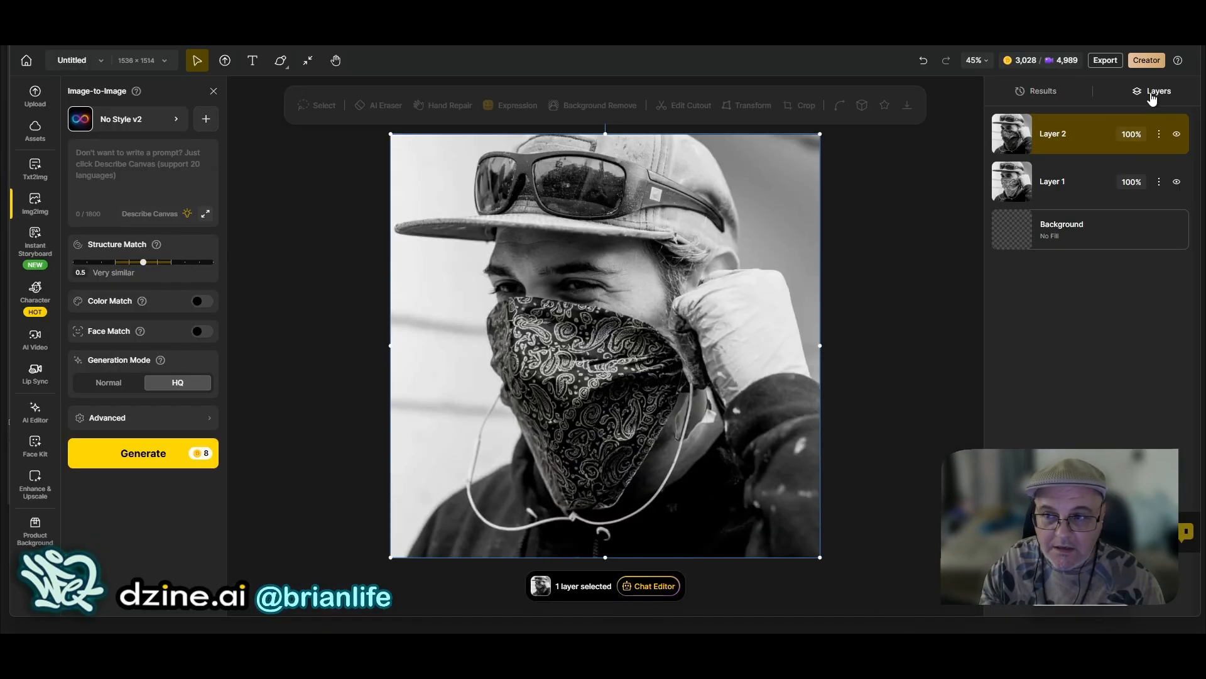
{"action": "left_click", "coordinate": [1178, 135]}
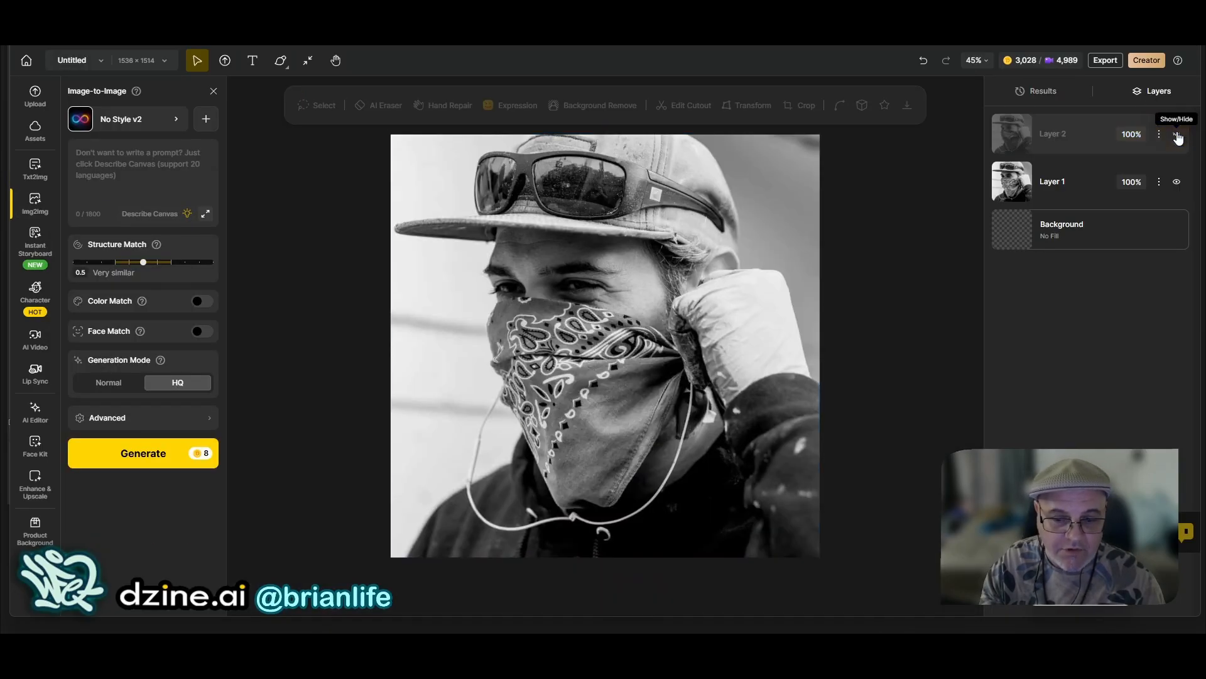
{"action": "left_click", "coordinate": [1177, 135]}
Step: Show and select Layer 2, lasso the small neck area between the scarf and the ear, and delete it
{"action": "left_click", "coordinate": [1063, 144]}
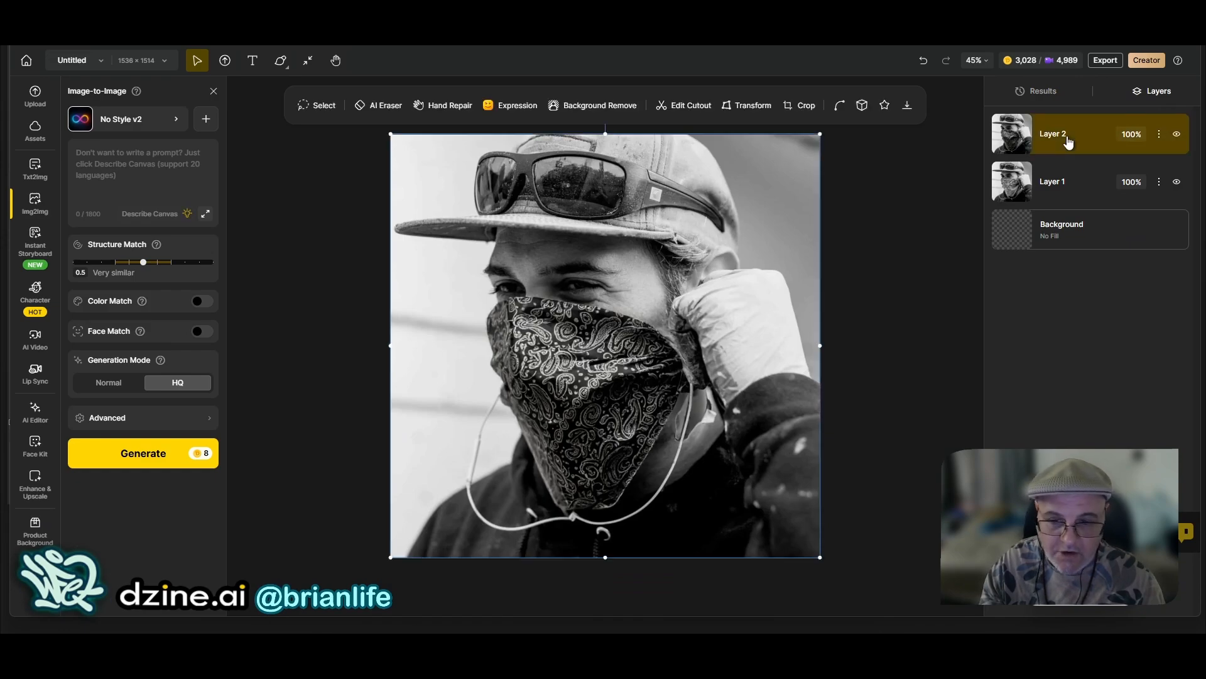
{"action": "left_click", "coordinate": [327, 107]}
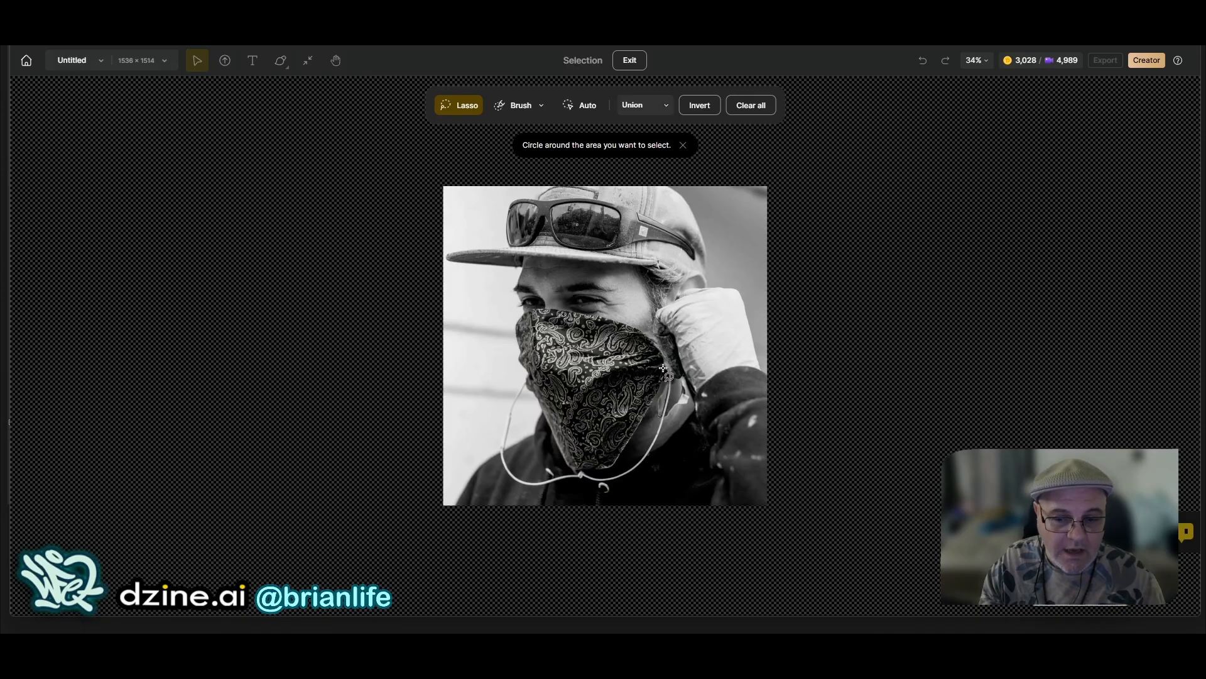
{"action": "scroll", "coordinate": [678, 400], "scroll_direction": "up", "scroll_amount": 5}
{"action": "scroll", "coordinate": [668, 416], "scroll_direction": "down", "scroll_amount": 4}
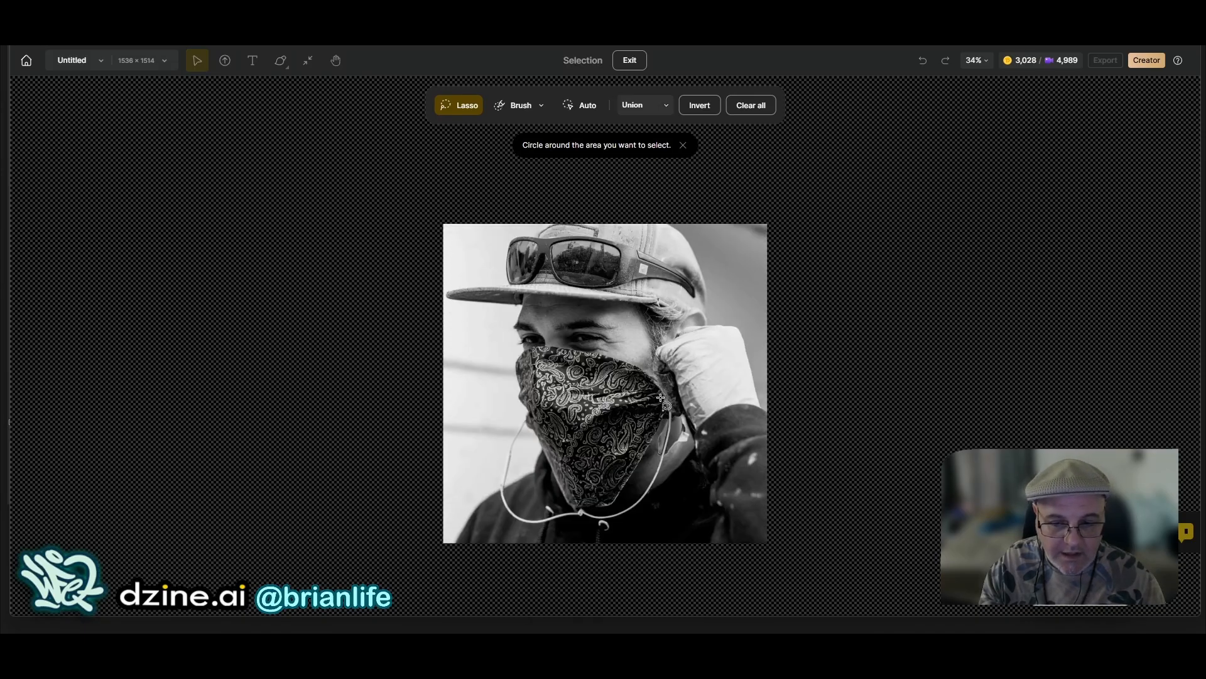
{"action": "scroll", "coordinate": [660, 397], "scroll_direction": "up", "scroll_amount": 5}
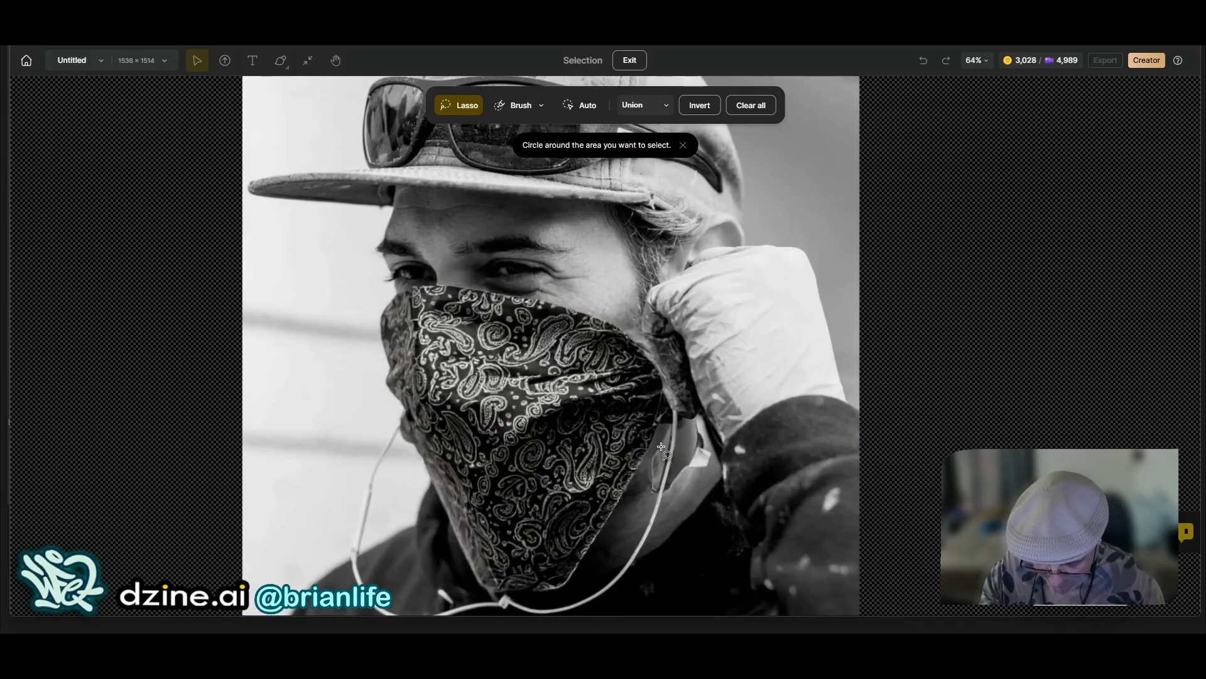
{"action": "scroll", "coordinate": [656, 455], "scroll_direction": "up", "scroll_amount": 2}
{"action": "scroll", "coordinate": [655, 464], "scroll_direction": "down", "scroll_amount": 3}
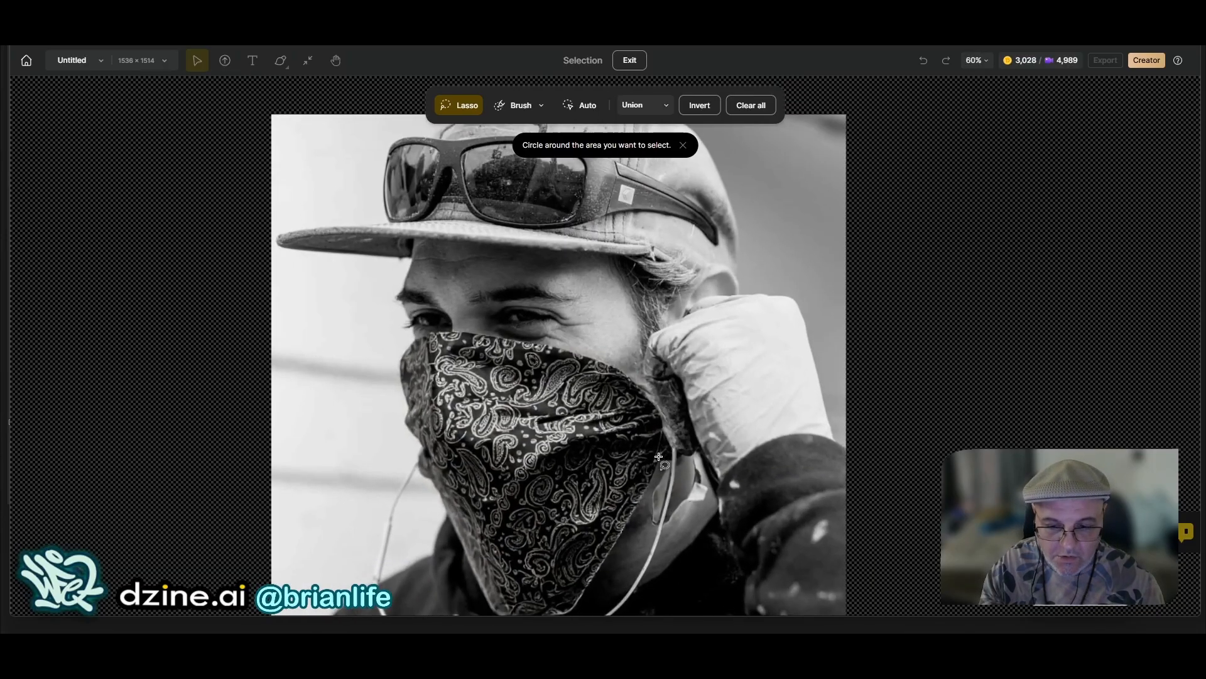
{"action": "mouse_move", "coordinate": [670, 464]}
{"action": "left_mouse_down"}
{"action": "mouse_move", "coordinate": [678, 452]}
{"action": "mouse_move", "coordinate": [700, 483]}
{"action": "mouse_move", "coordinate": [667, 535]}
{"action": "mouse_move", "coordinate": [644, 515]}
{"action": "mouse_move", "coordinate": [663, 468]}
{"action": "left_mouse_up"}
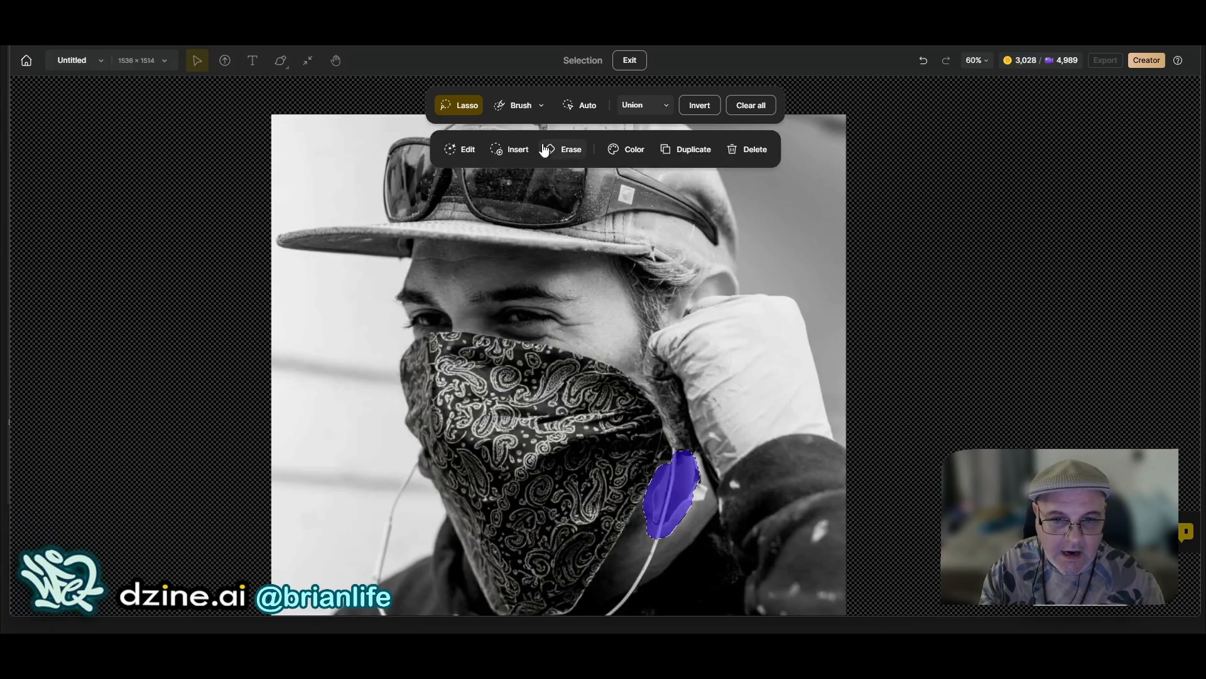
{"action": "left_click", "coordinate": [759, 149]}
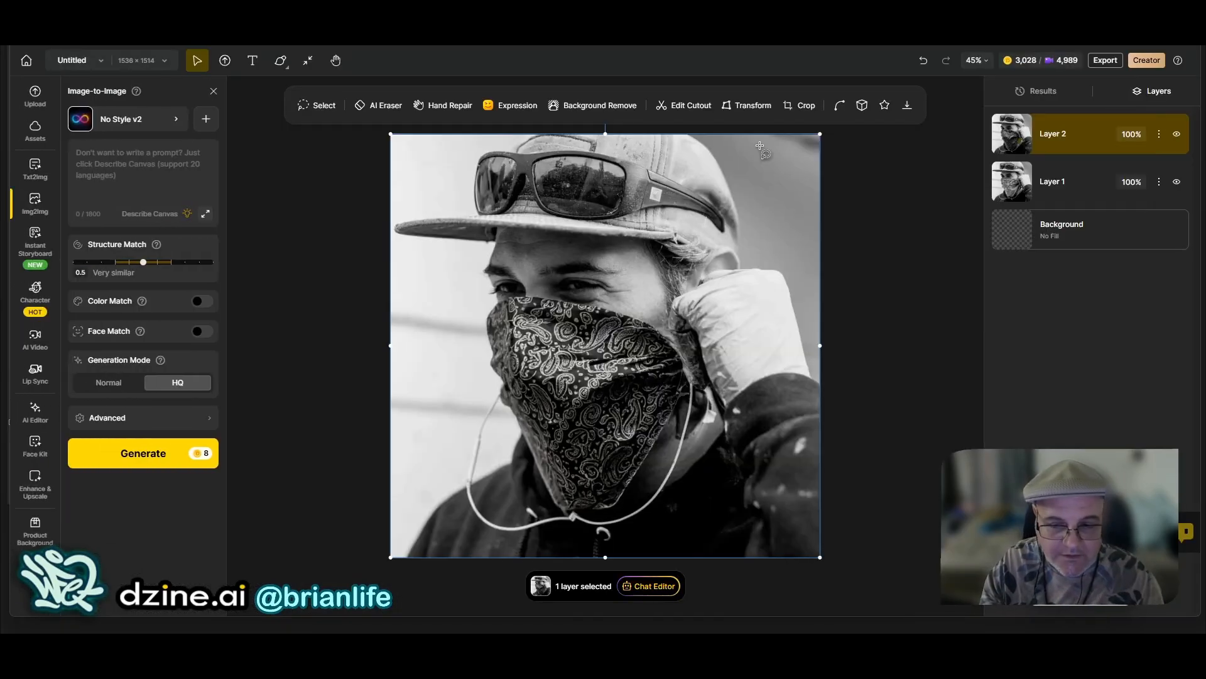
Step: Hide and show Layer 2 to compare the cleaned-up neck area with the original photo
{"action": "left_click", "coordinate": [1007, 341]}
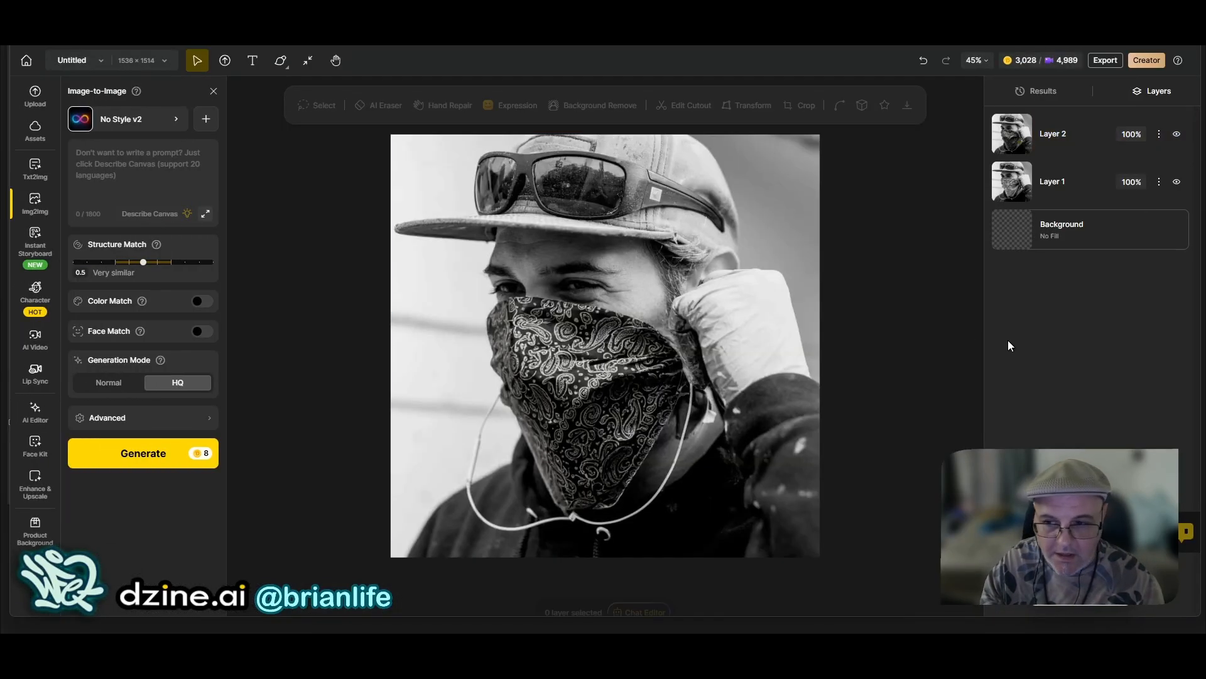
{"action": "left_click", "coordinate": [1177, 134]}
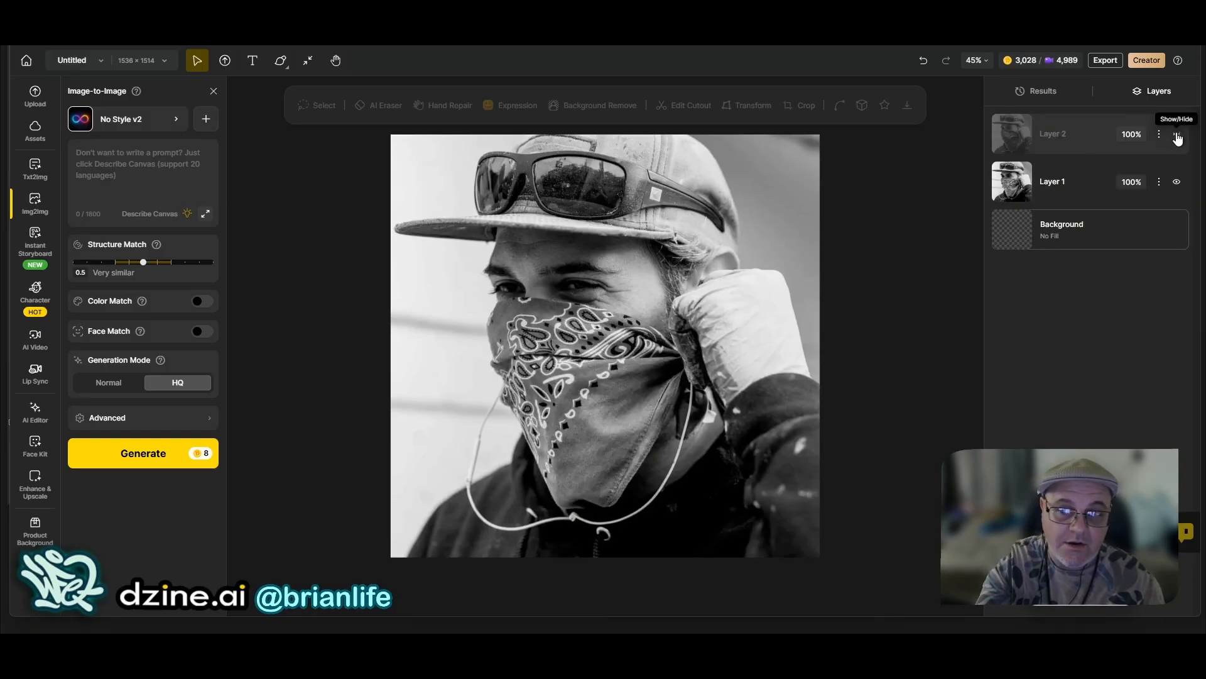
{"action": "left_click", "coordinate": [1178, 134]}
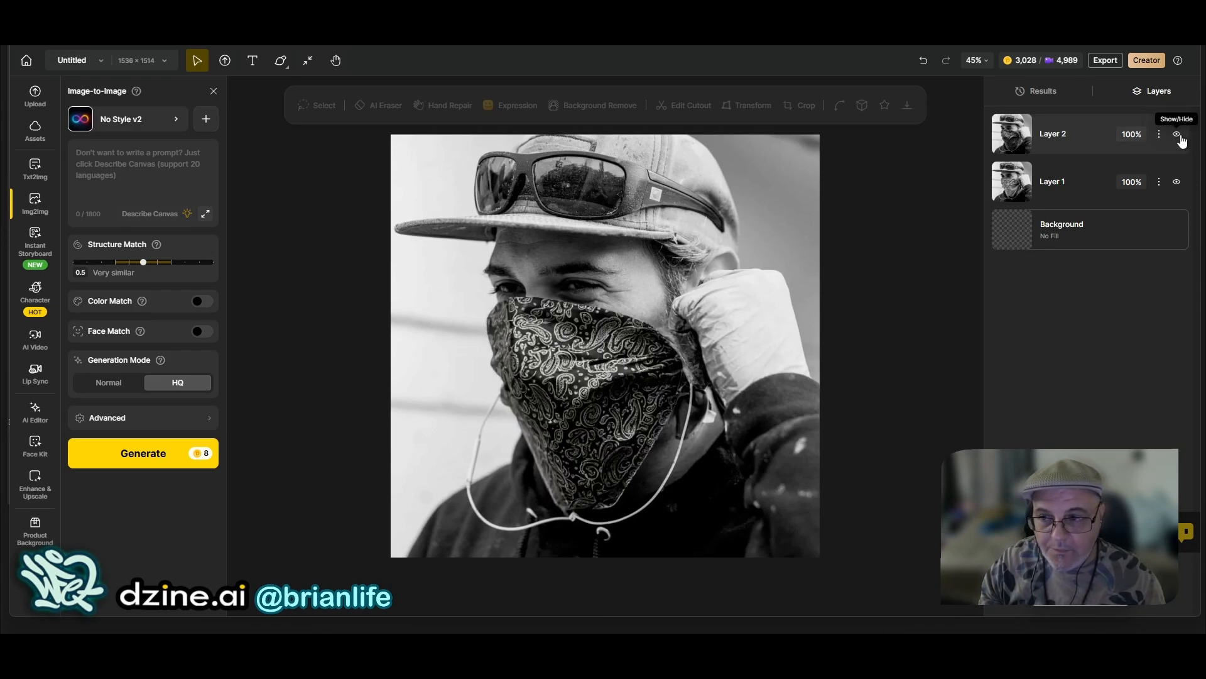
Step: Hide Layer 2, select Layer 1, and open the AI Editor's Local Edit for it
{"action": "left_click", "coordinate": [1177, 134]}
{"action": "left_click", "coordinate": [1063, 183]}
{"action": "left_click", "coordinate": [1049, 94]}
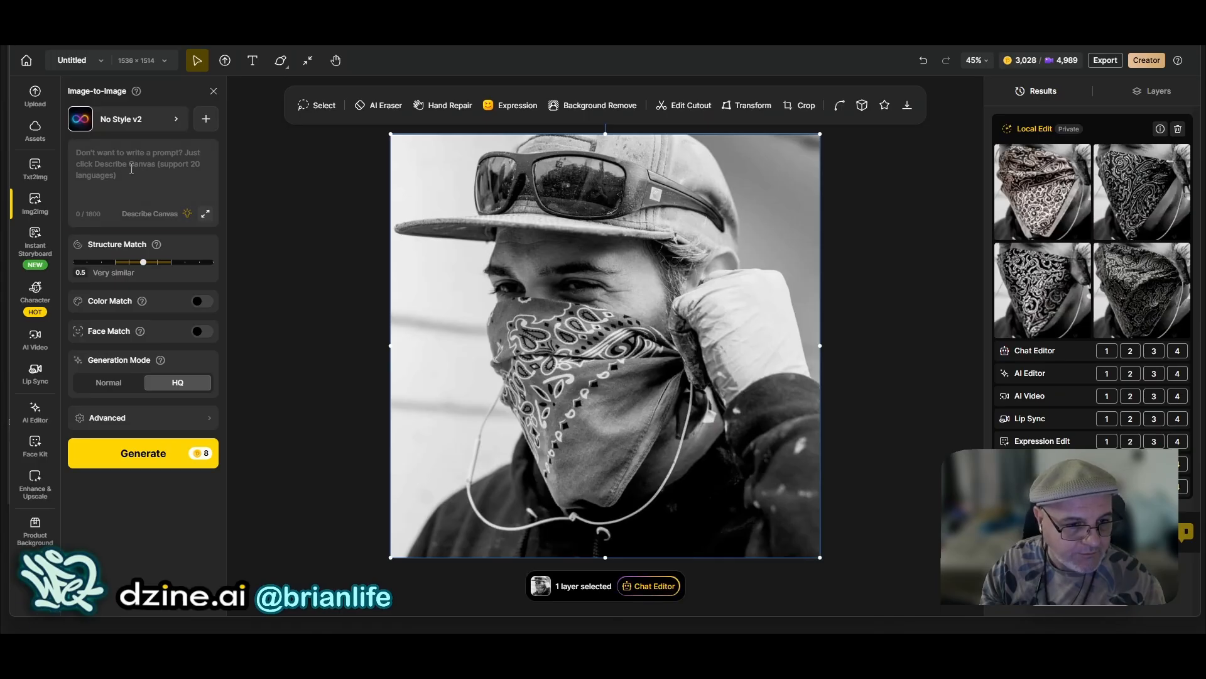
{"action": "left_click", "coordinate": [29, 426]}
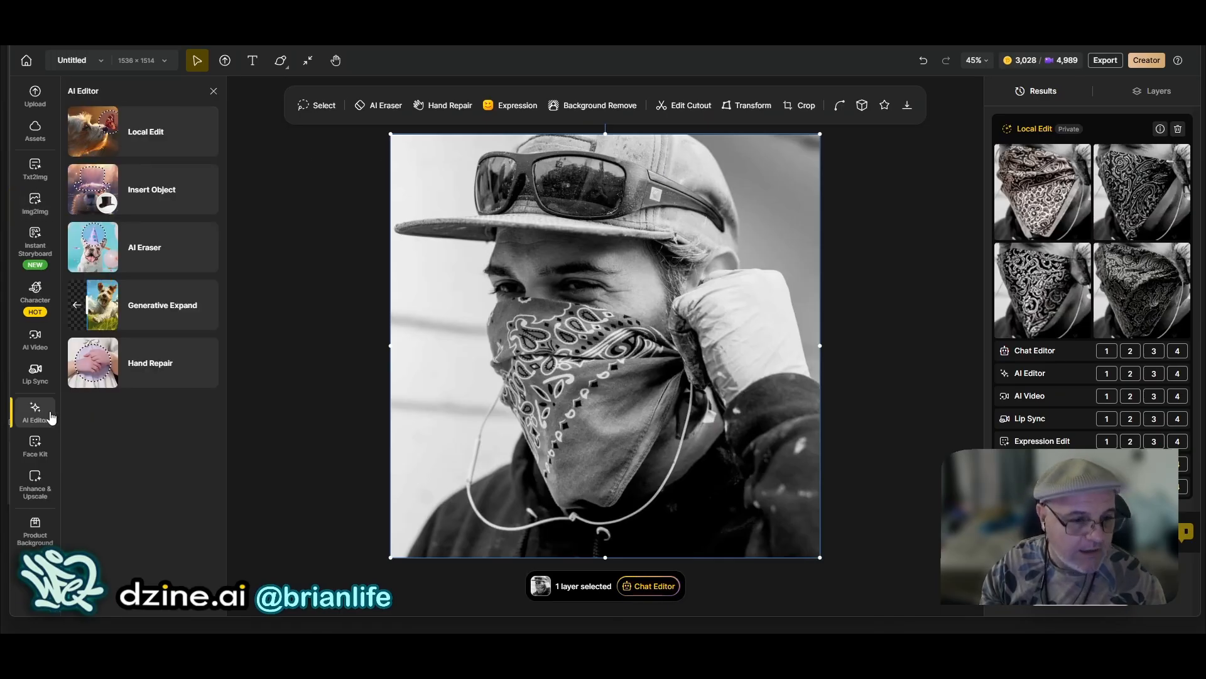
{"action": "left_click", "coordinate": [141, 137]}
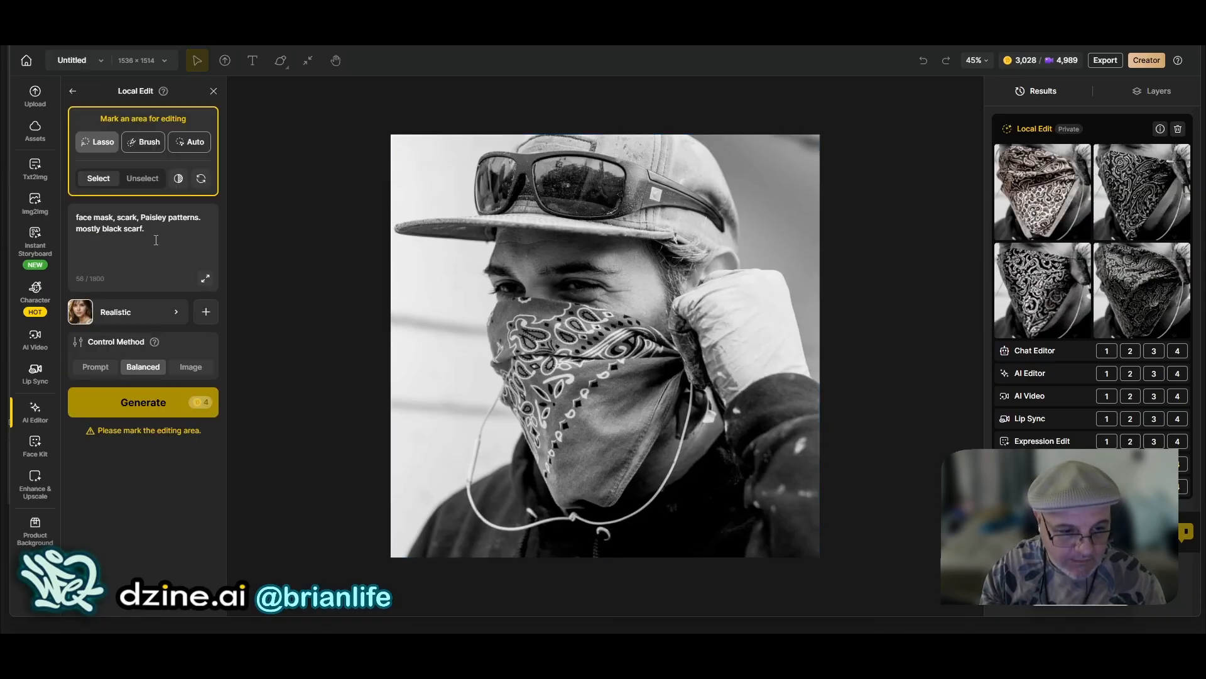
{"action": "left_click_drag", "start_coordinate": [156, 240], "coordinate": [72, 219]}
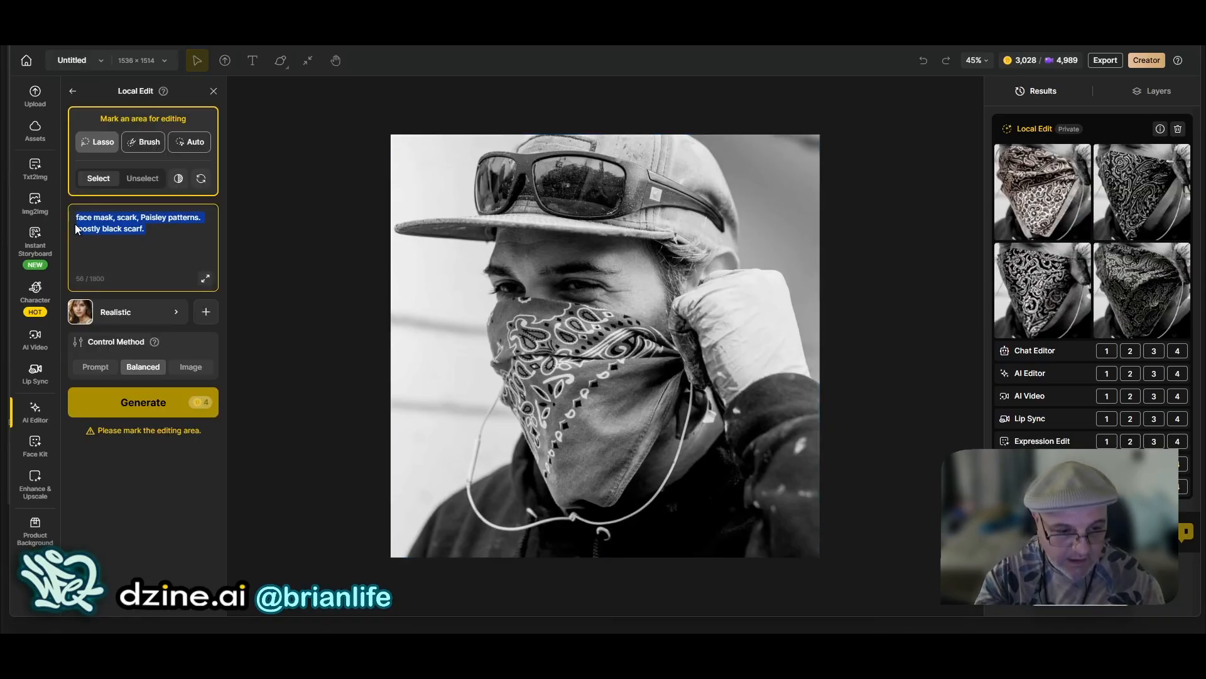
{"action": "left_click", "coordinate": [98, 316]}
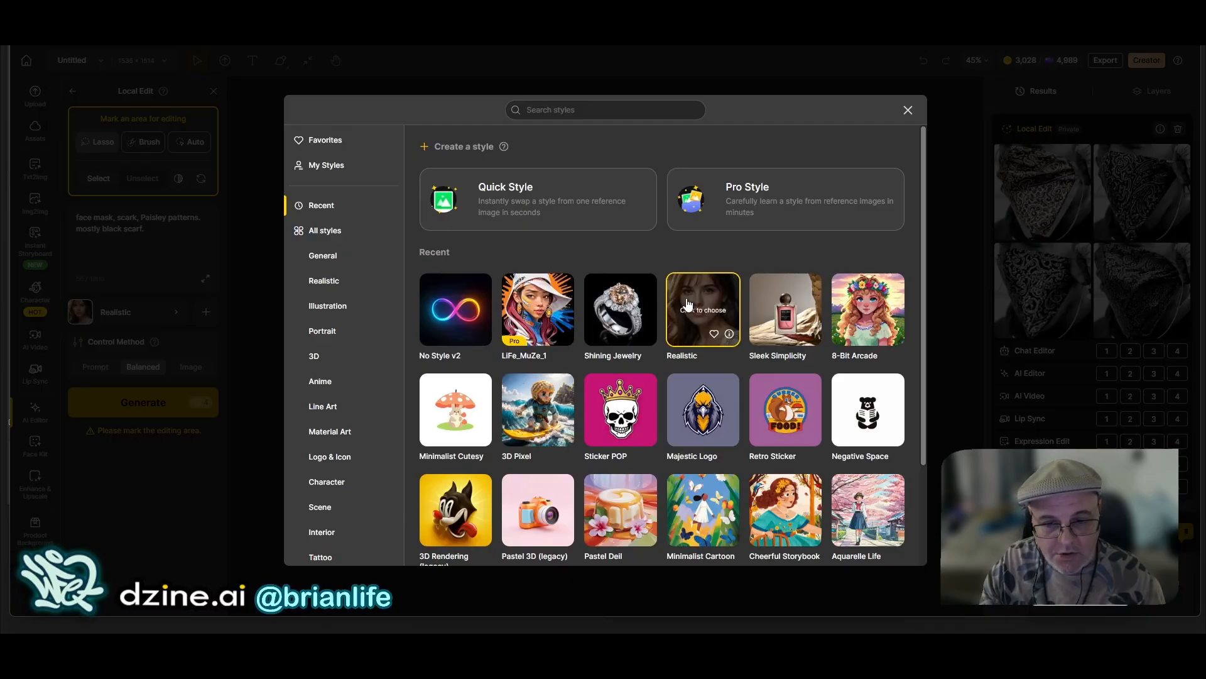
{"action": "left_click", "coordinate": [461, 311]}
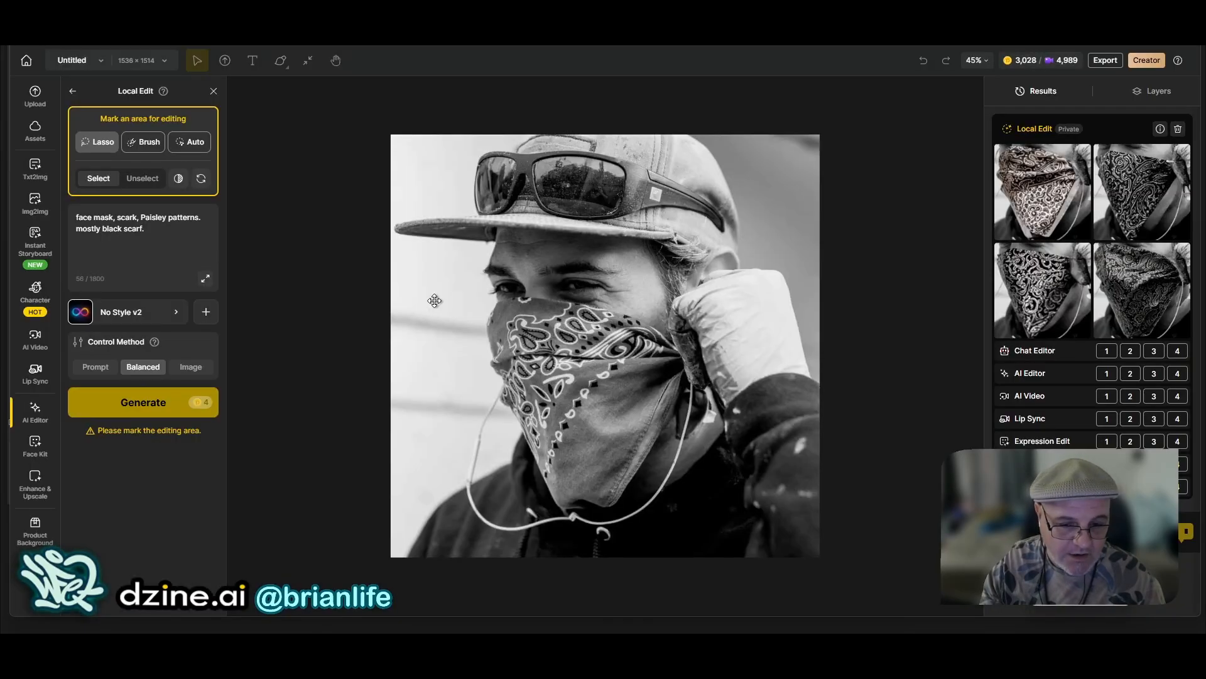
{"action": "left_click", "coordinate": [104, 318]}
{"action": "left_click", "coordinate": [698, 303]}
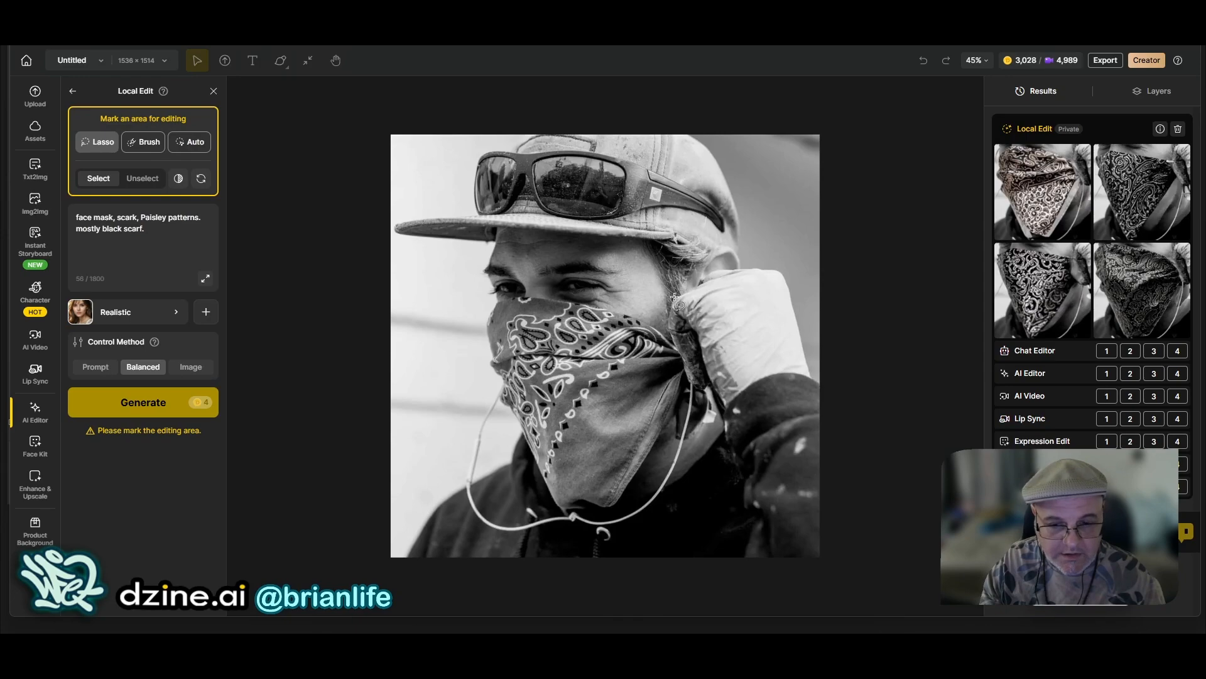
Step: Mark the bandana on Layer 1 as the editing area using automatic selection
{"action": "mouse_move", "coordinate": [134, 371]}
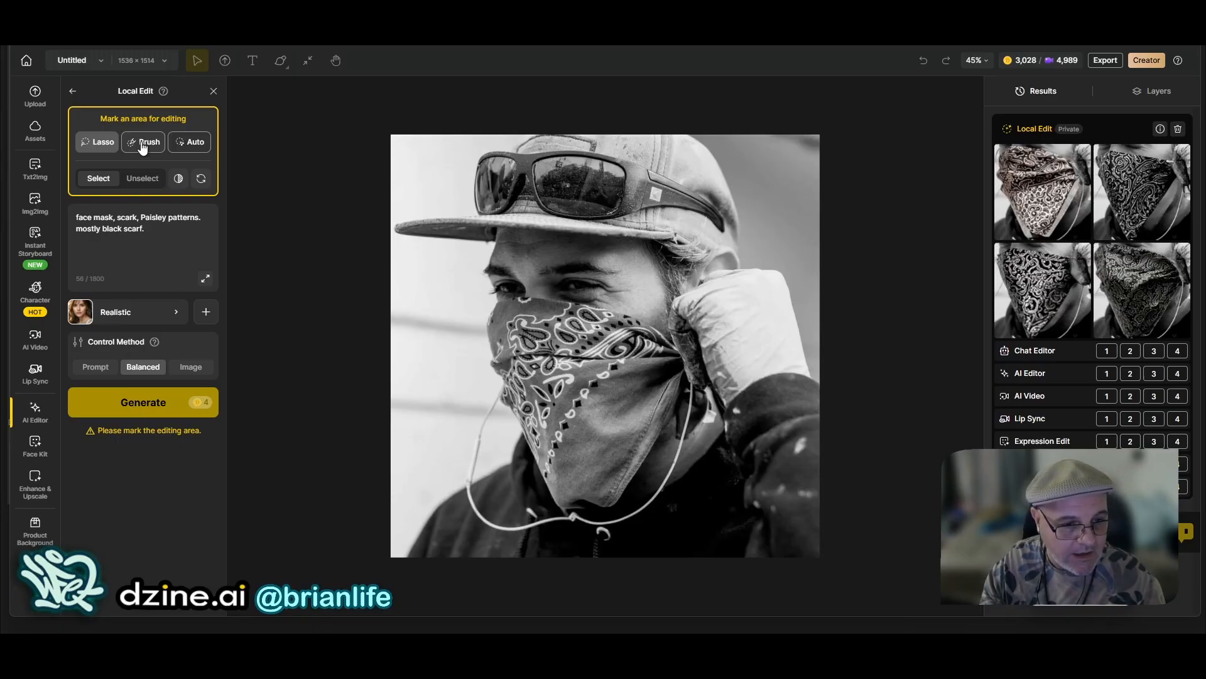
{"action": "left_click", "coordinate": [189, 142]}
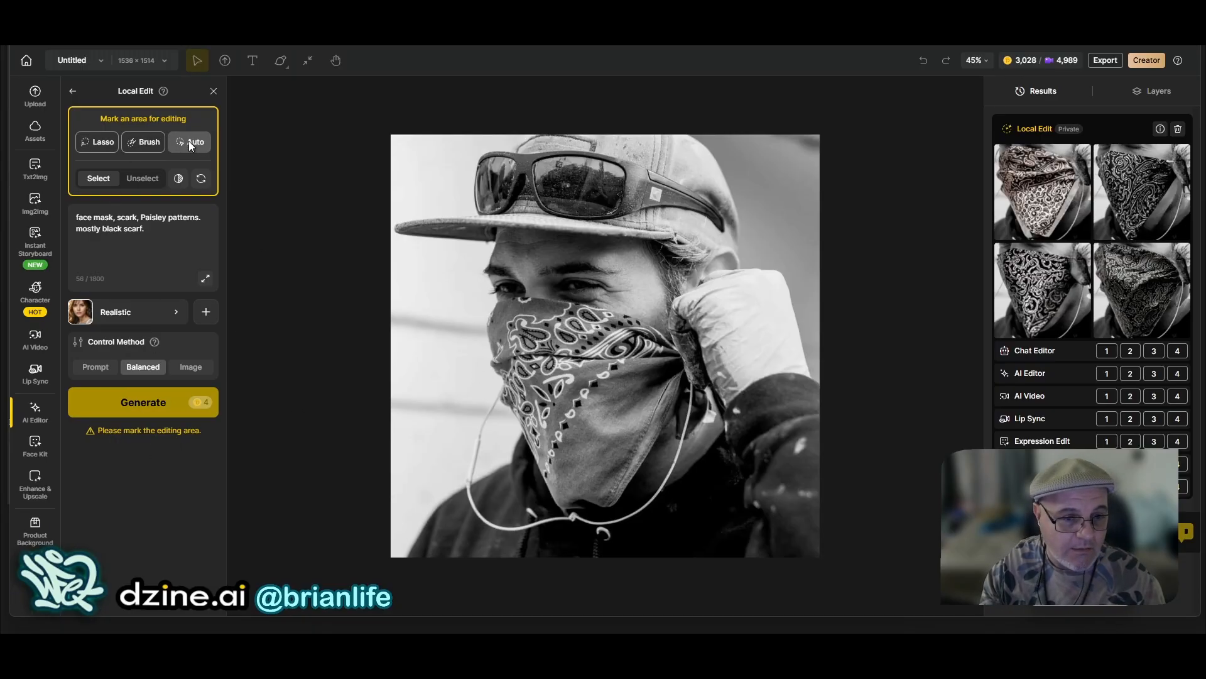
{"action": "left_click", "coordinate": [582, 382]}
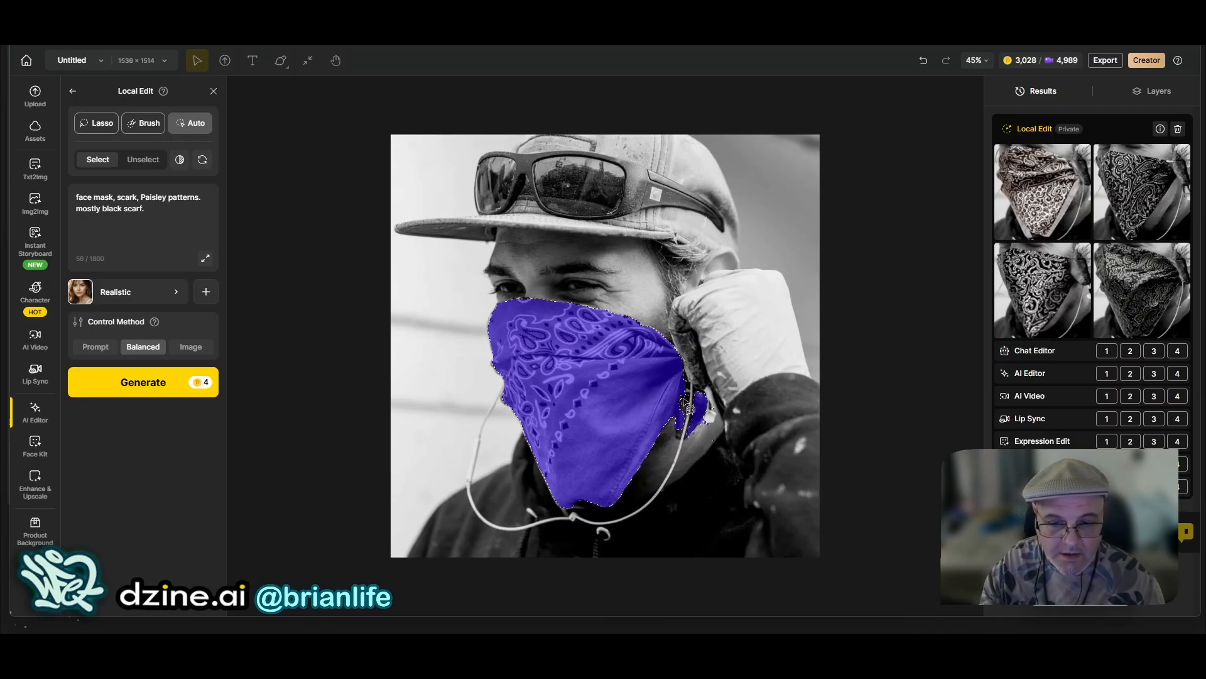
Step: Invert the mask, lasso the stray spots on the neck below the ear, and invert the mask back
{"action": "left_click", "coordinate": [108, 125]}
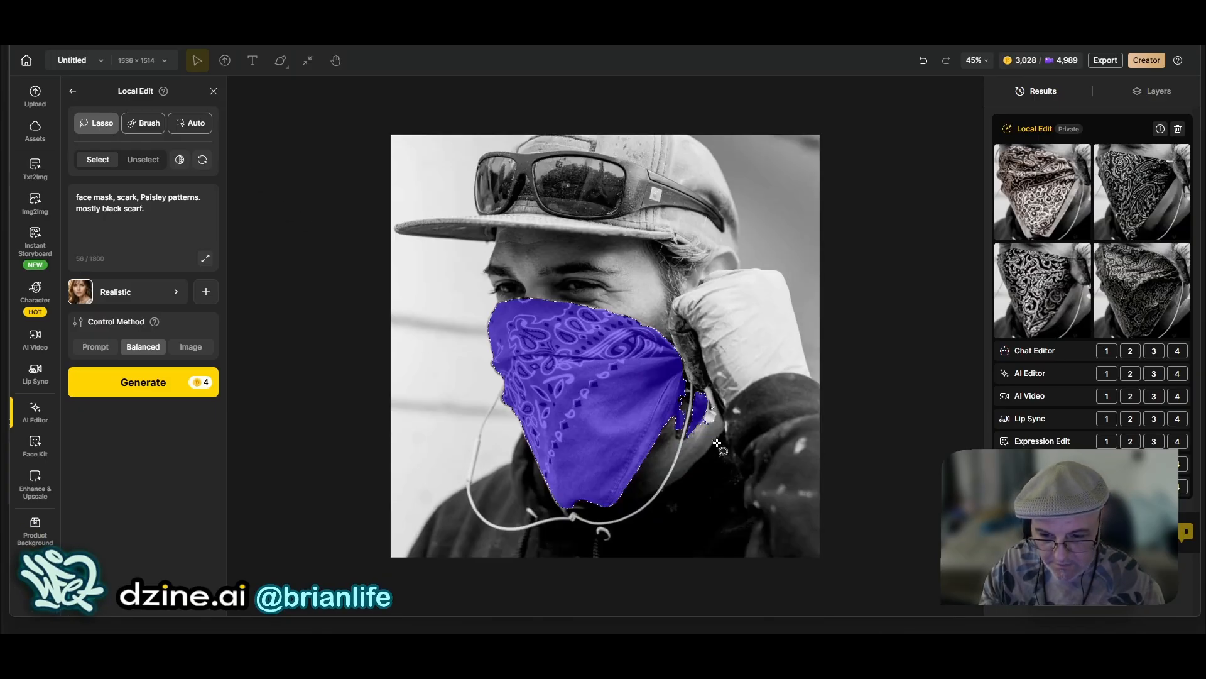
{"action": "scroll", "coordinate": [710, 420], "scroll_direction": "up", "scroll_amount": 4}
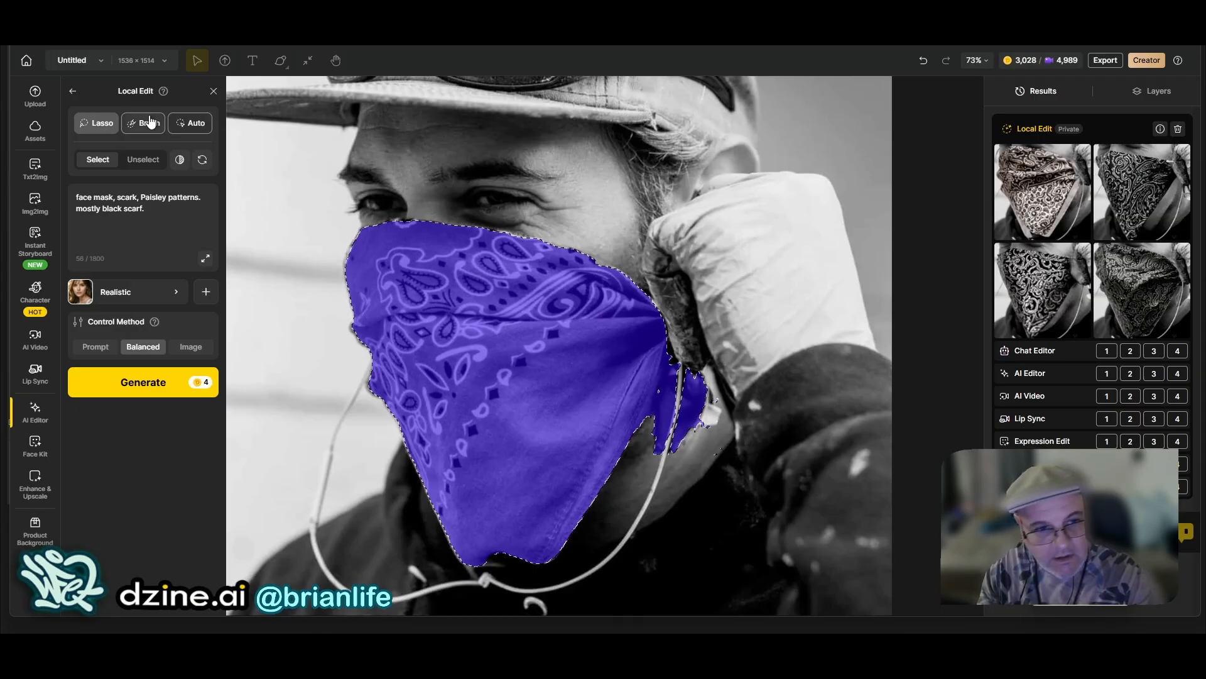
{"action": "left_click", "coordinate": [167, 167]}
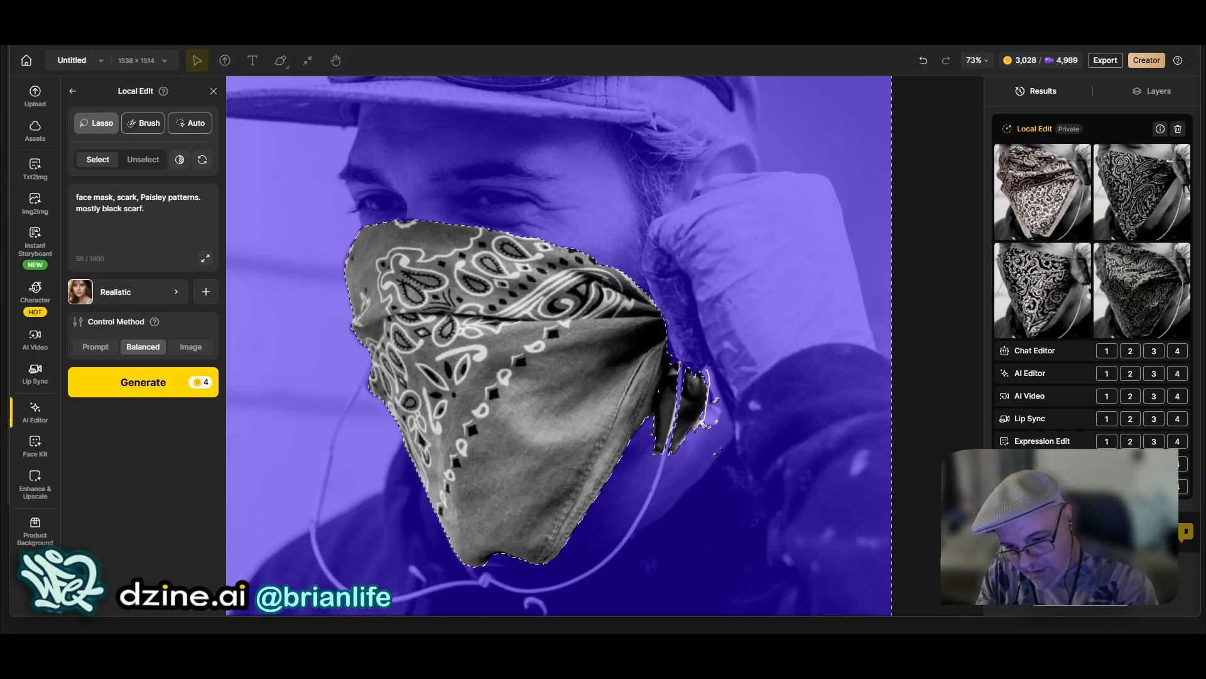
{"action": "left_click_drag", "start_coordinate": [707, 370], "coordinate": [710, 468]}
{"action": "mouse_move", "coordinate": [700, 396]}
{"action": "left_mouse_down"}
{"action": "mouse_move", "coordinate": [691, 360]}
{"action": "mouse_move", "coordinate": [696, 429]}
{"action": "left_mouse_up"}
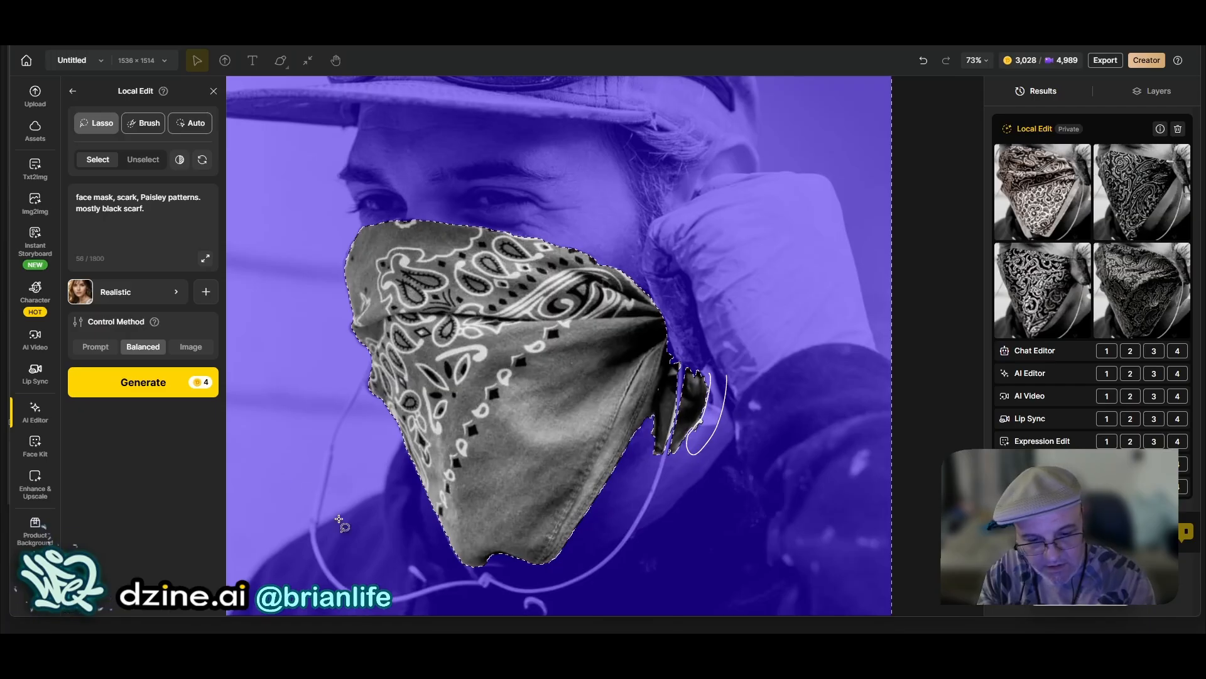
{"action": "left_click", "coordinate": [180, 160]}
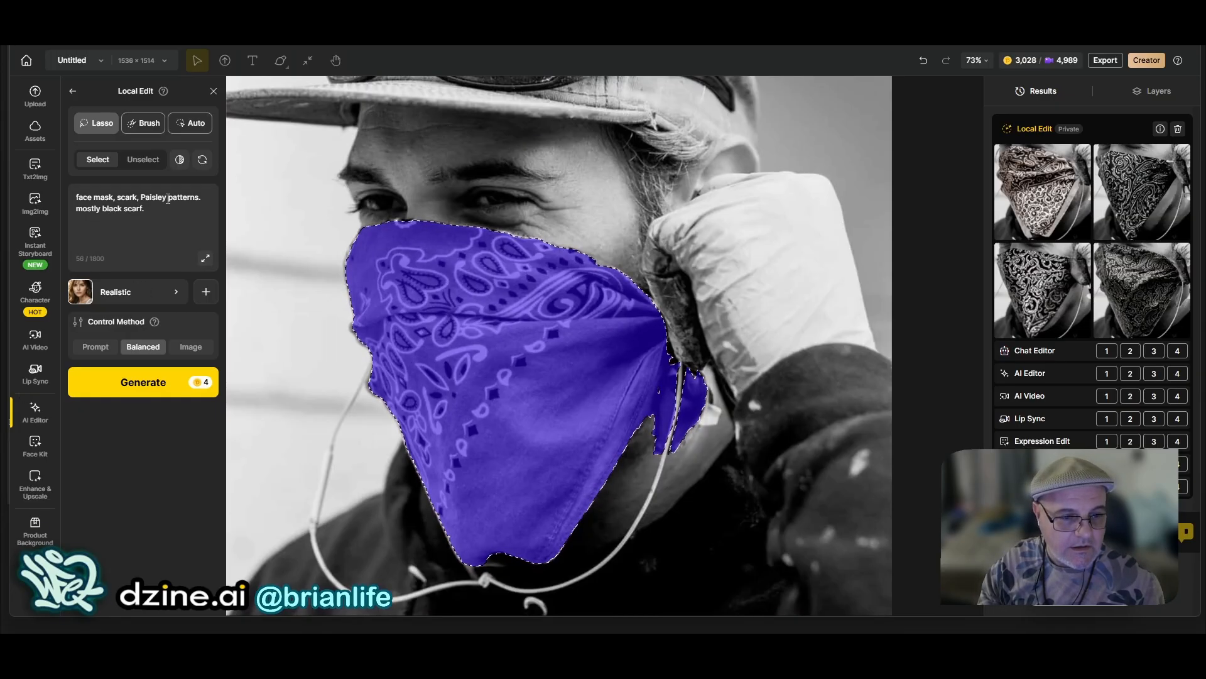
Step: Generate Realistic paisley scarf variations from the marked area with Control Method set to Image, Balanced and Prompt in turn
{"action": "left_click", "coordinate": [191, 347]}
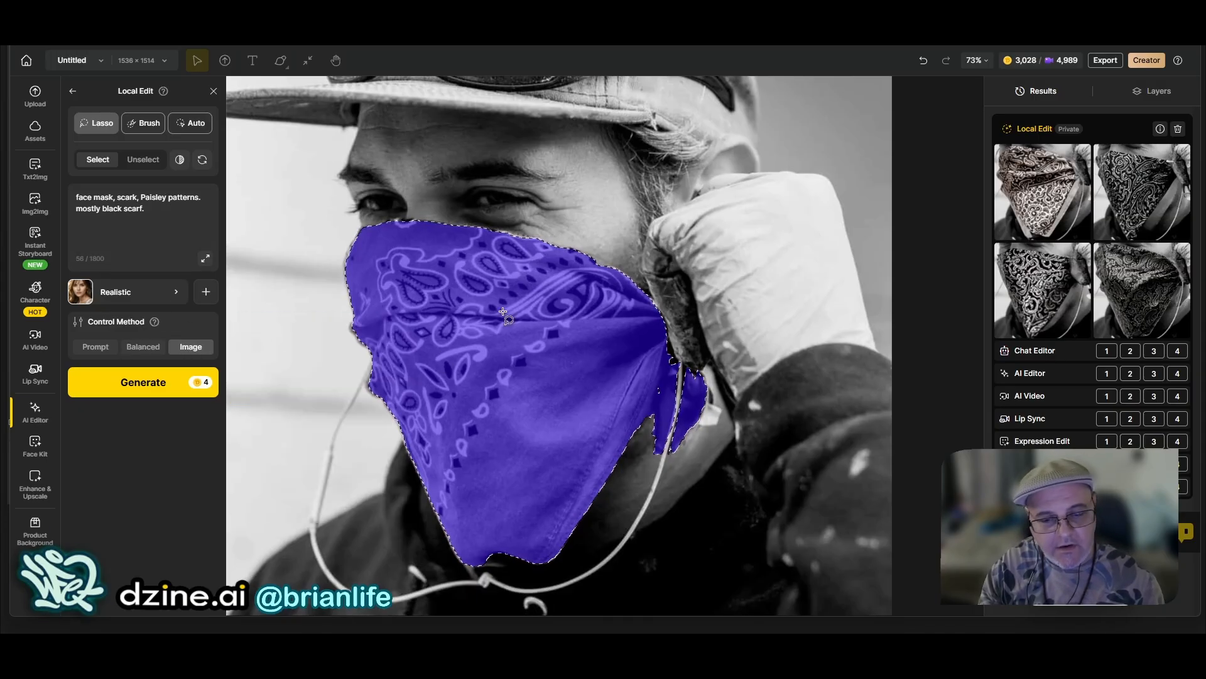
{"action": "left_click", "coordinate": [171, 382]}
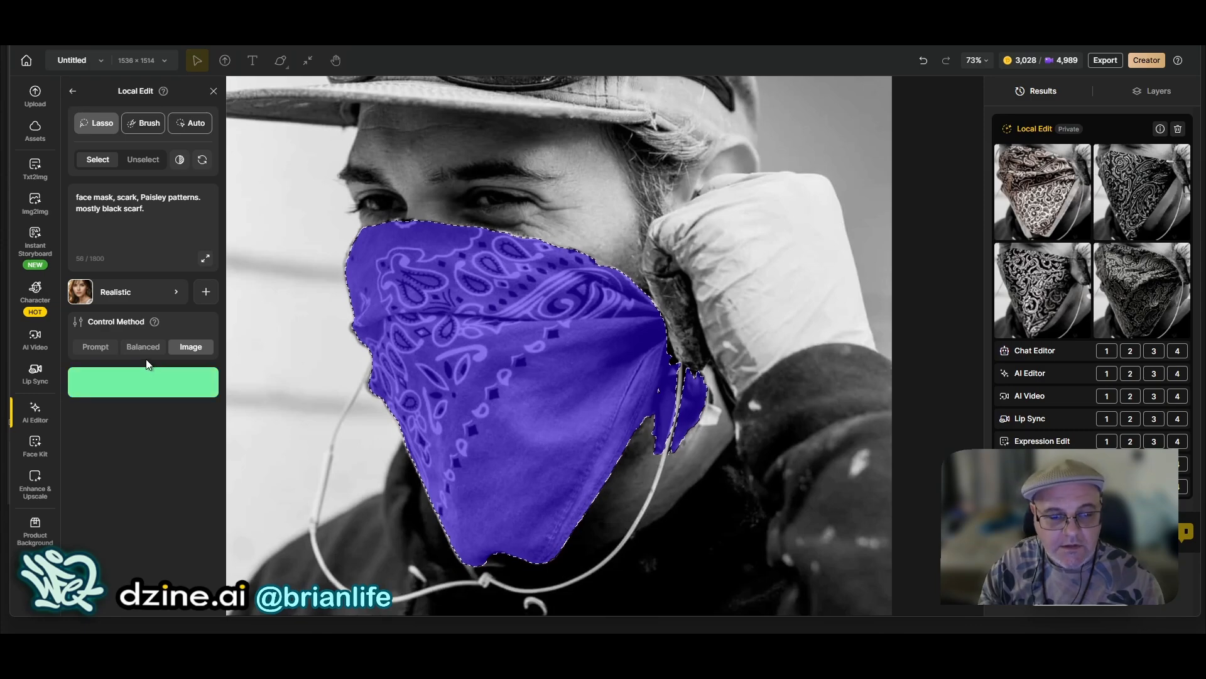
{"action": "left_click", "coordinate": [134, 347]}
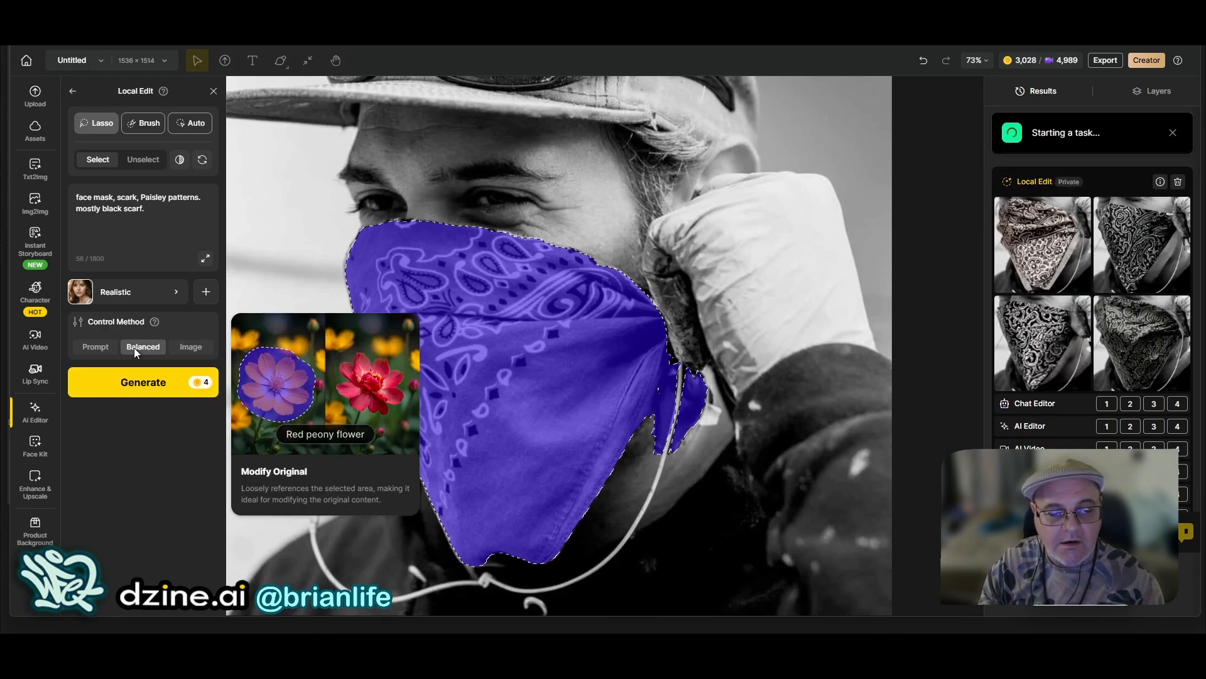
{"action": "left_click", "coordinate": [133, 384]}
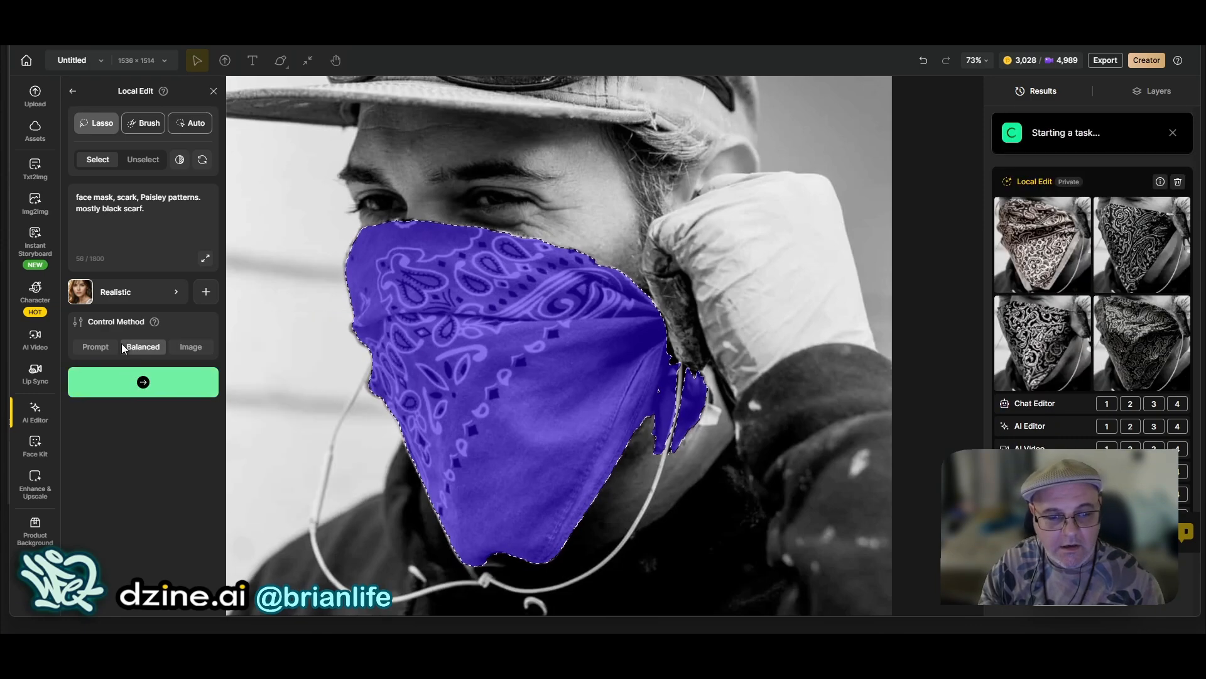
{"action": "mouse_move", "coordinate": [154, 321]}
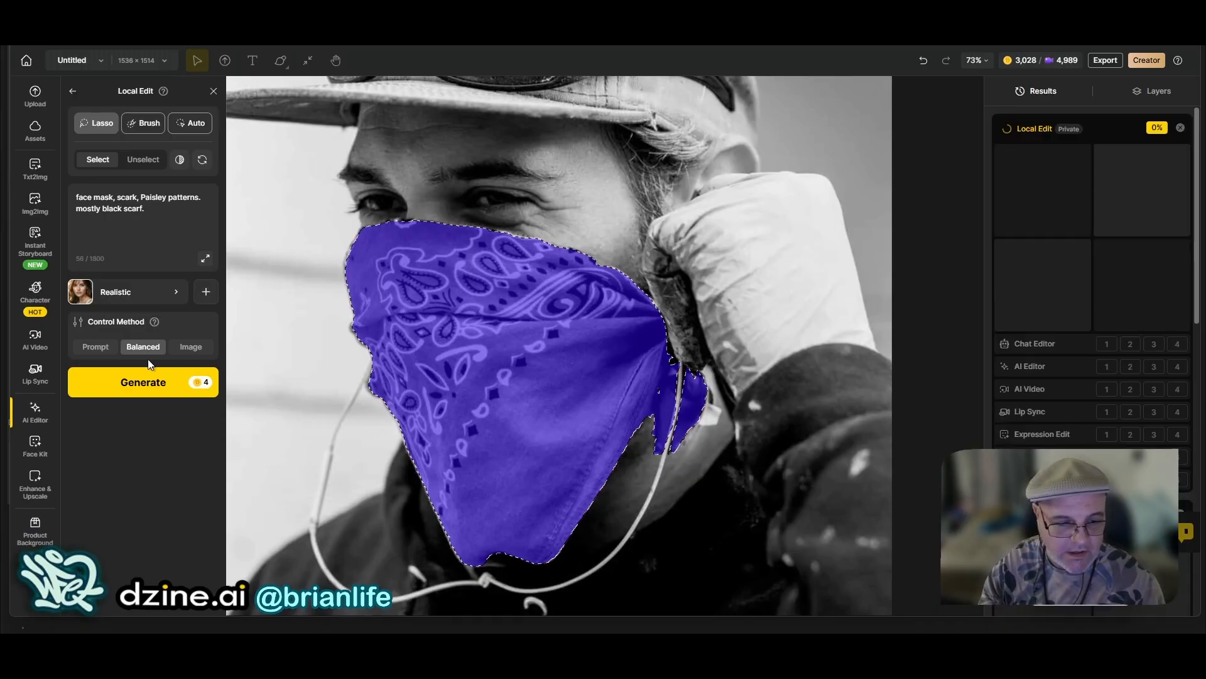
{"action": "mouse_move", "coordinate": [91, 356]}
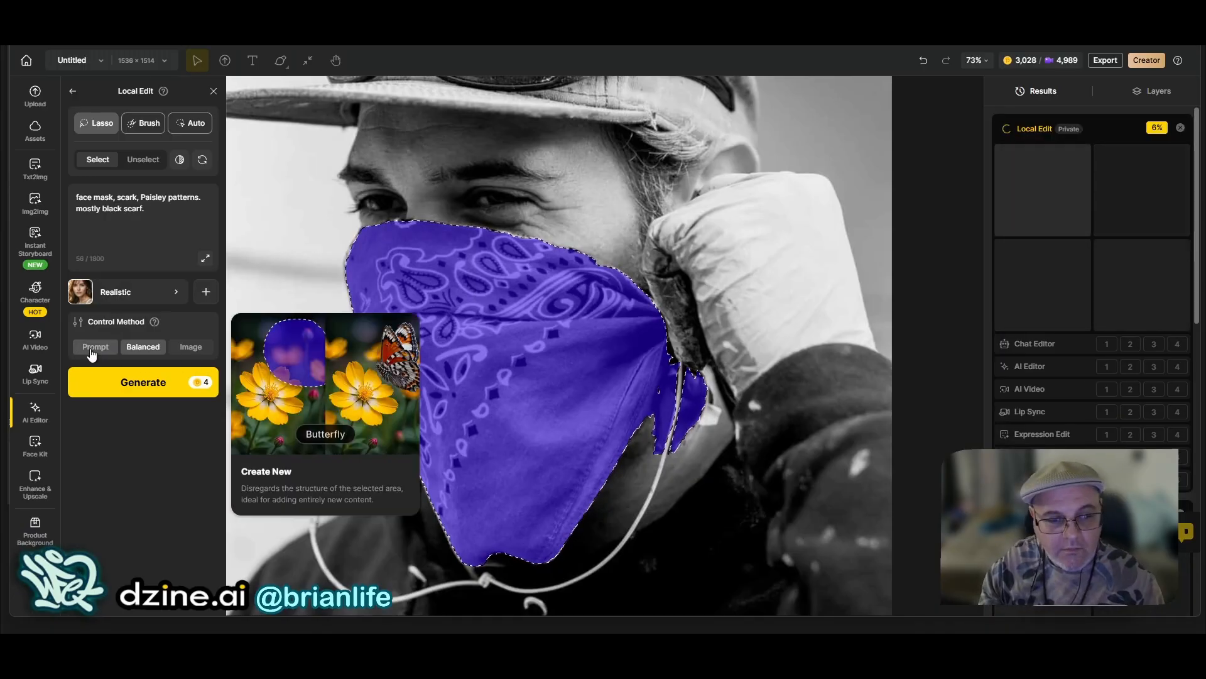
{"action": "left_click", "coordinate": [93, 350]}
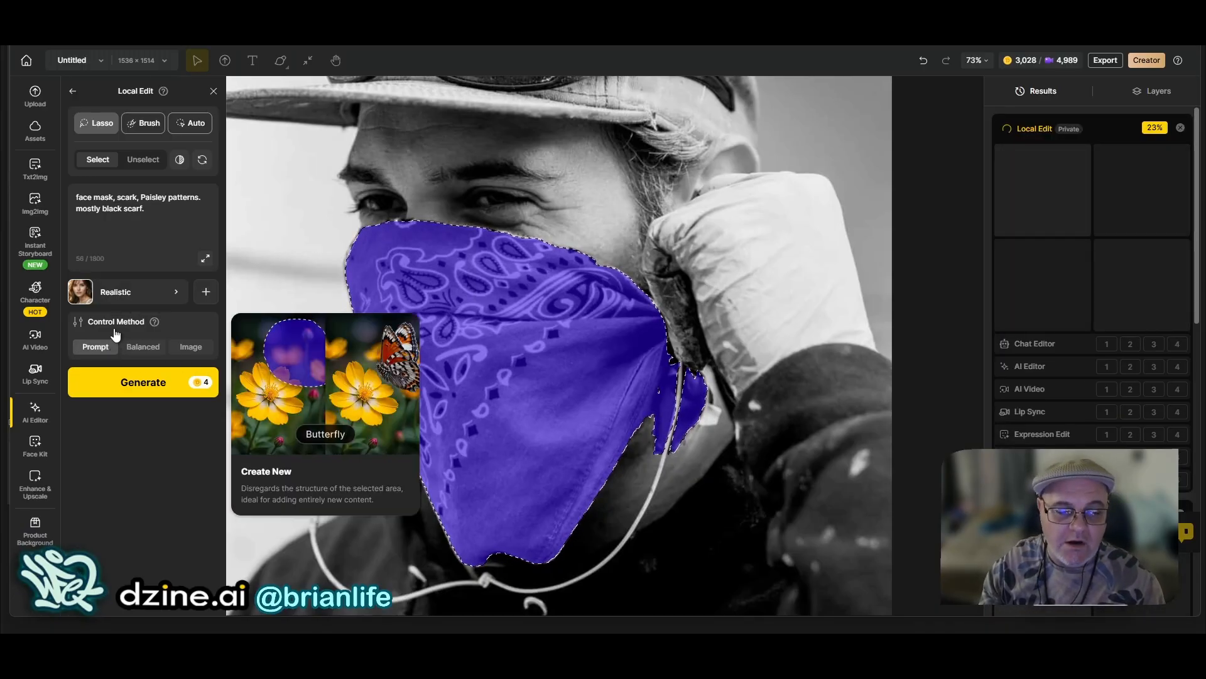
{"action": "left_click", "coordinate": [150, 383]}
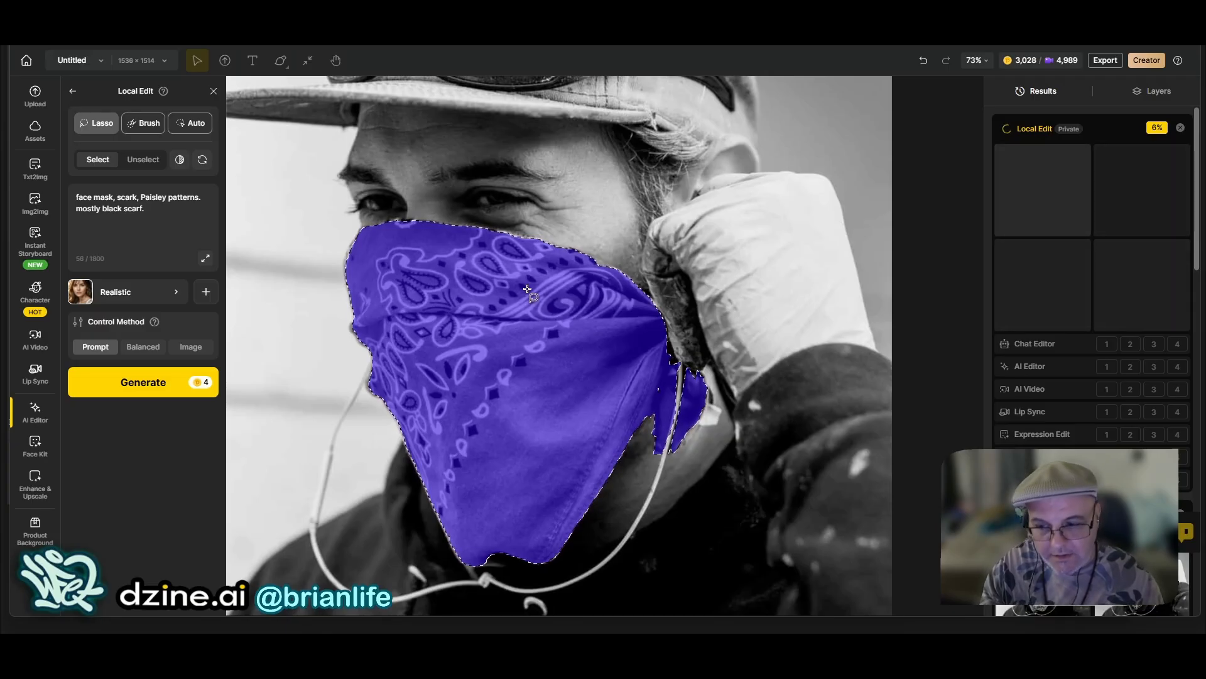
Step: Delete the Local Edit result set whose first variation shows a two-tone paisley scarf
{"action": "scroll", "coordinate": [1162, 434], "scroll_direction": "down", "scroll_amount": 3}
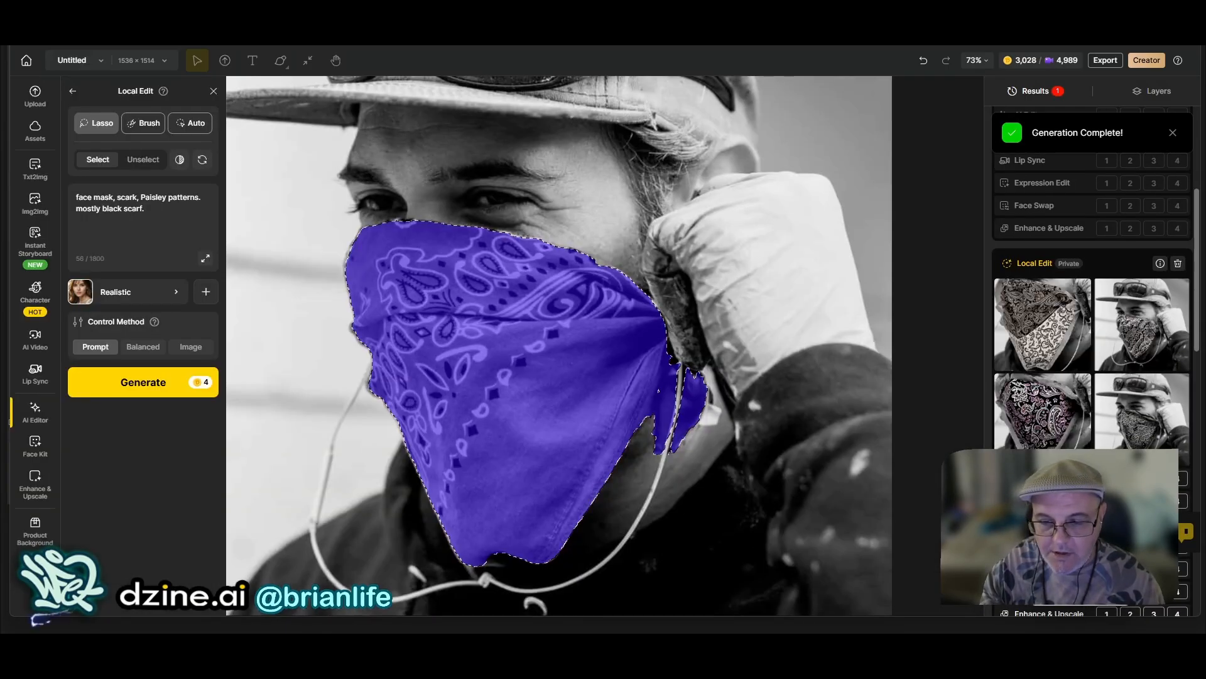
{"action": "mouse_move", "coordinate": [1068, 391]}
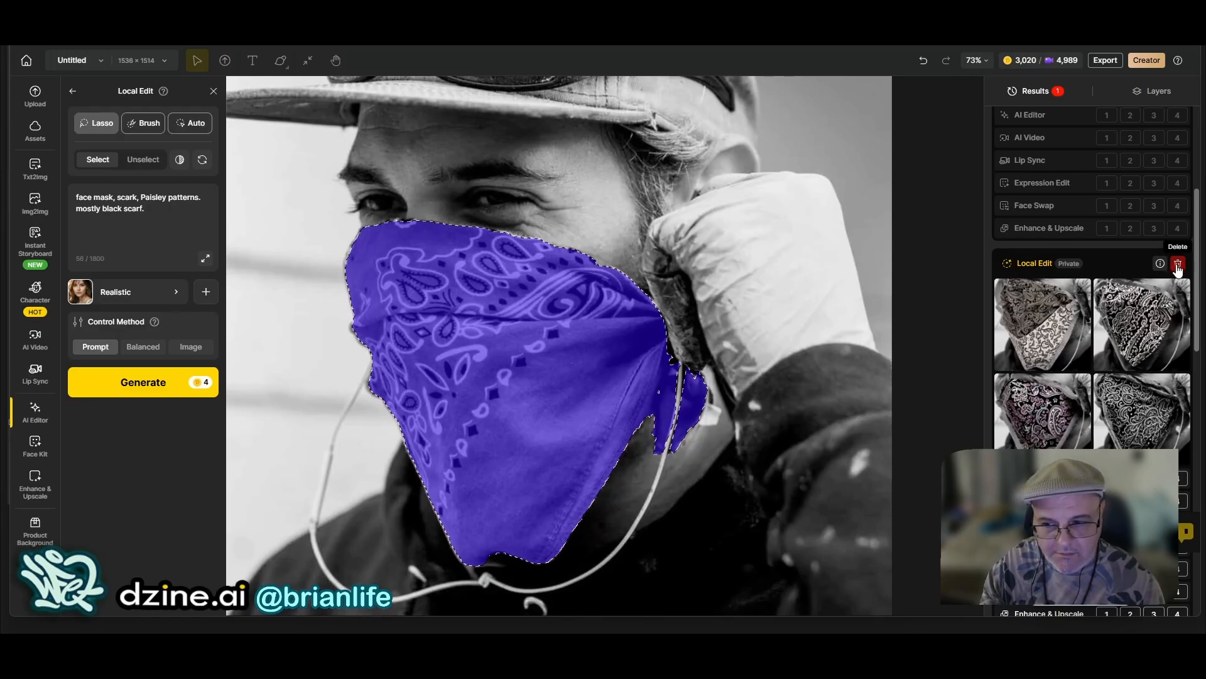
{"action": "left_click", "coordinate": [1178, 265]}
{"action": "left_click", "coordinate": [700, 368]}
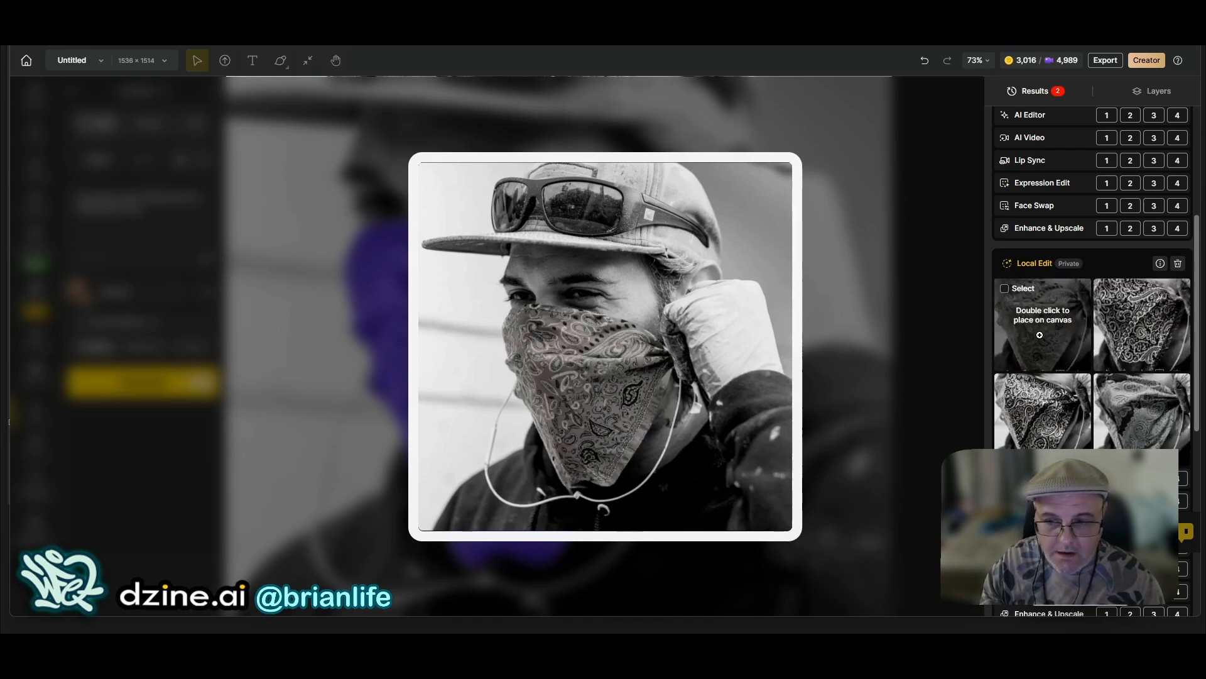
Step: Examine and compare the scarf variations generated with the different control methods, including the newest Prompt set
{"action": "scroll", "coordinate": [1040, 394], "scroll_direction": "up", "scroll_amount": 2}
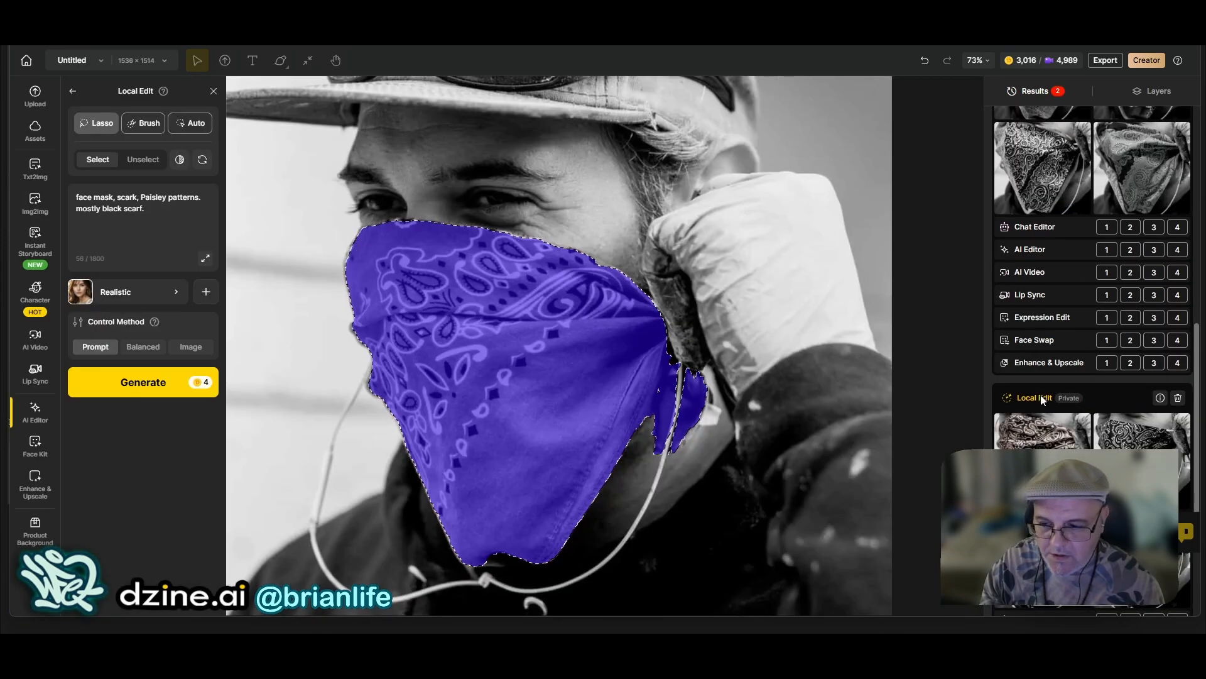
{"action": "scroll", "coordinate": [1041, 395], "scroll_direction": "down", "scroll_amount": 3}
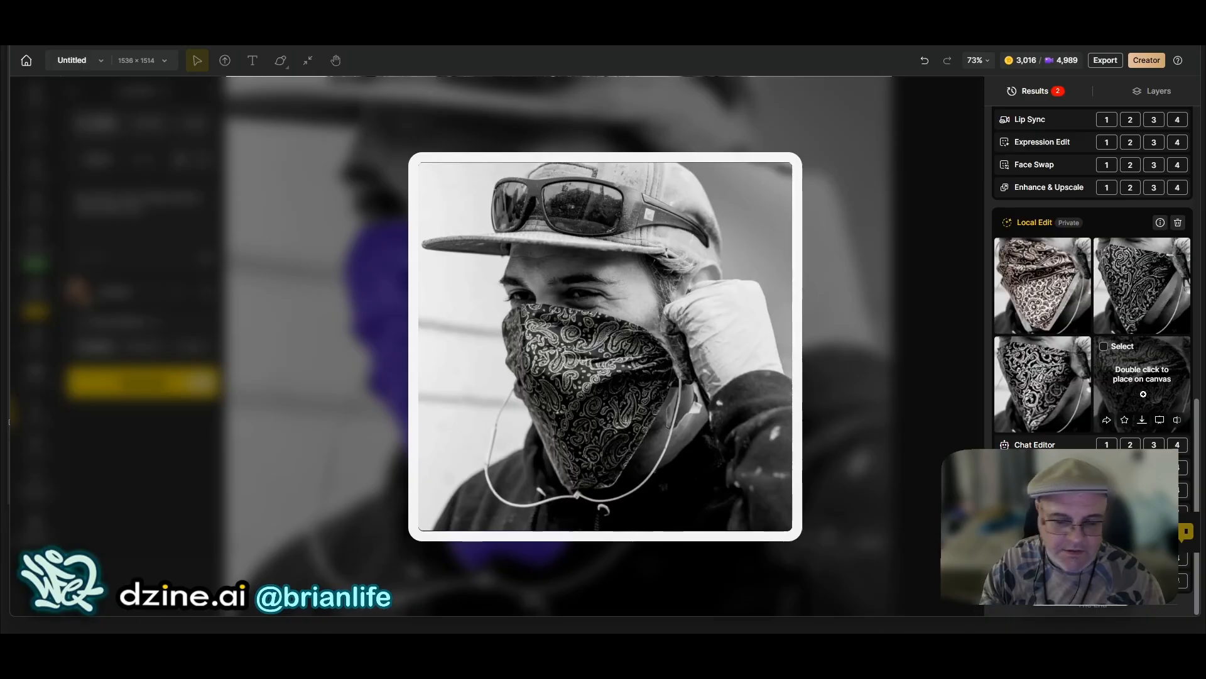
{"action": "scroll", "coordinate": [1140, 395], "scroll_direction": "up", "scroll_amount": 3}
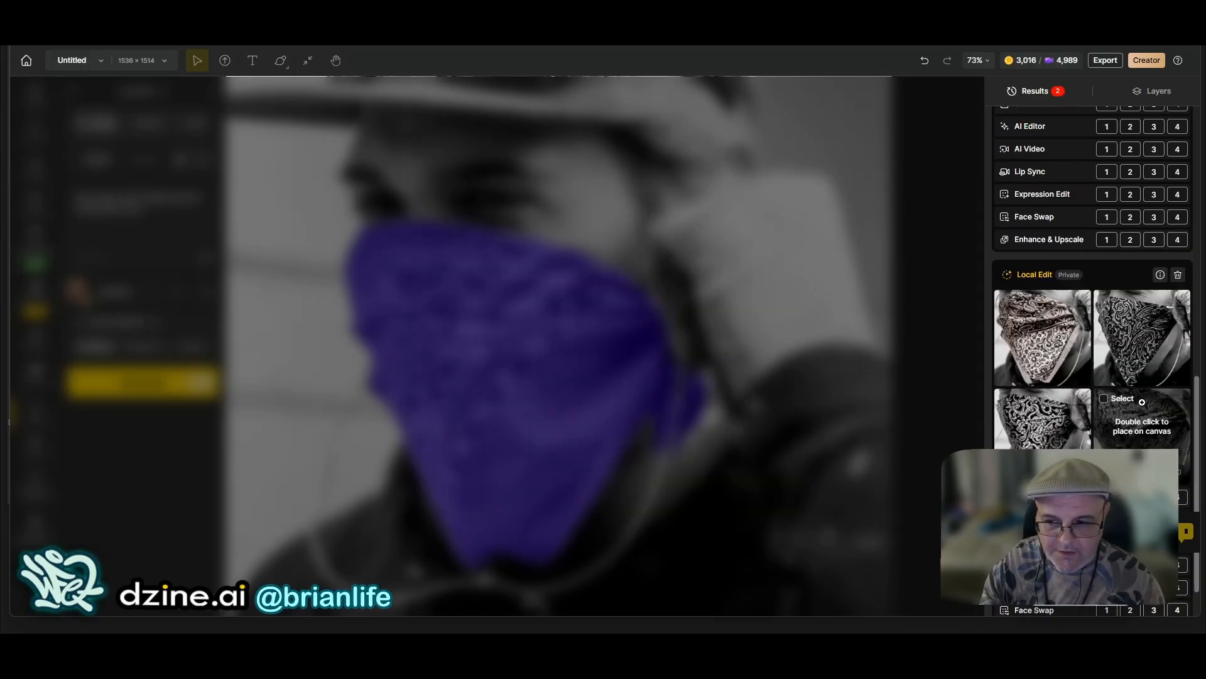
{"action": "scroll", "coordinate": [1130, 400], "scroll_direction": "down", "scroll_amount": 5}
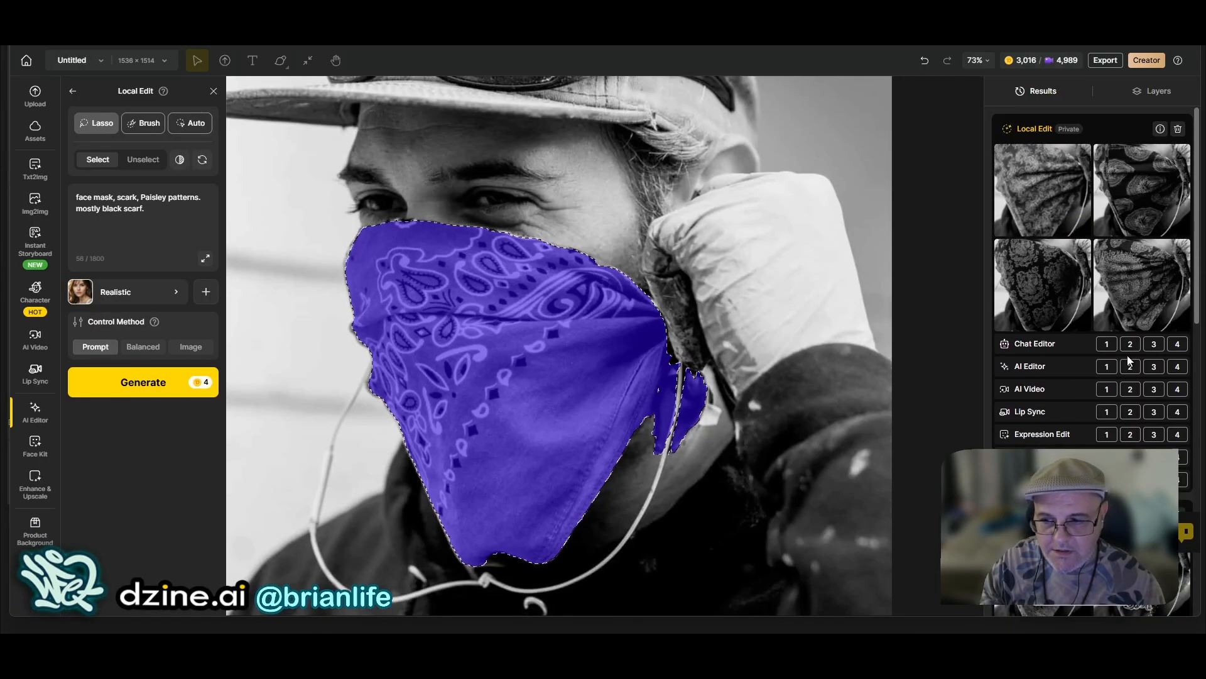
{"action": "mouse_move", "coordinate": [1134, 283]}
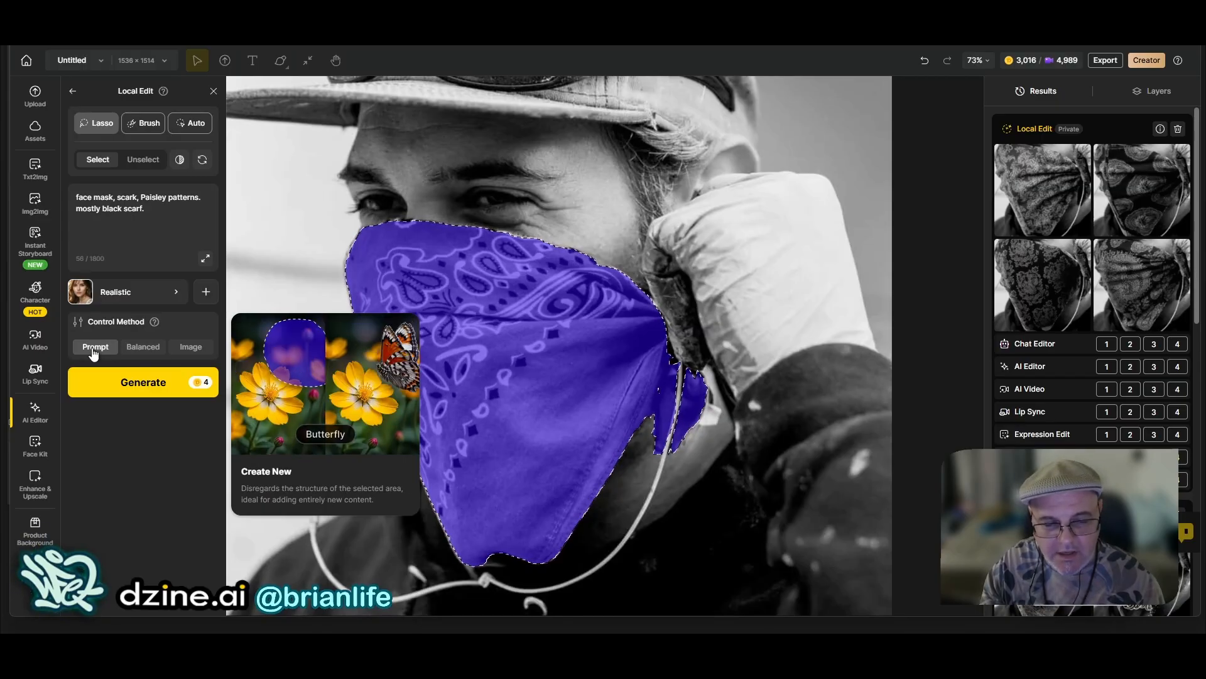
{"action": "mouse_move", "coordinate": [1067, 295]}
{"action": "mouse_move", "coordinate": [1055, 227]}
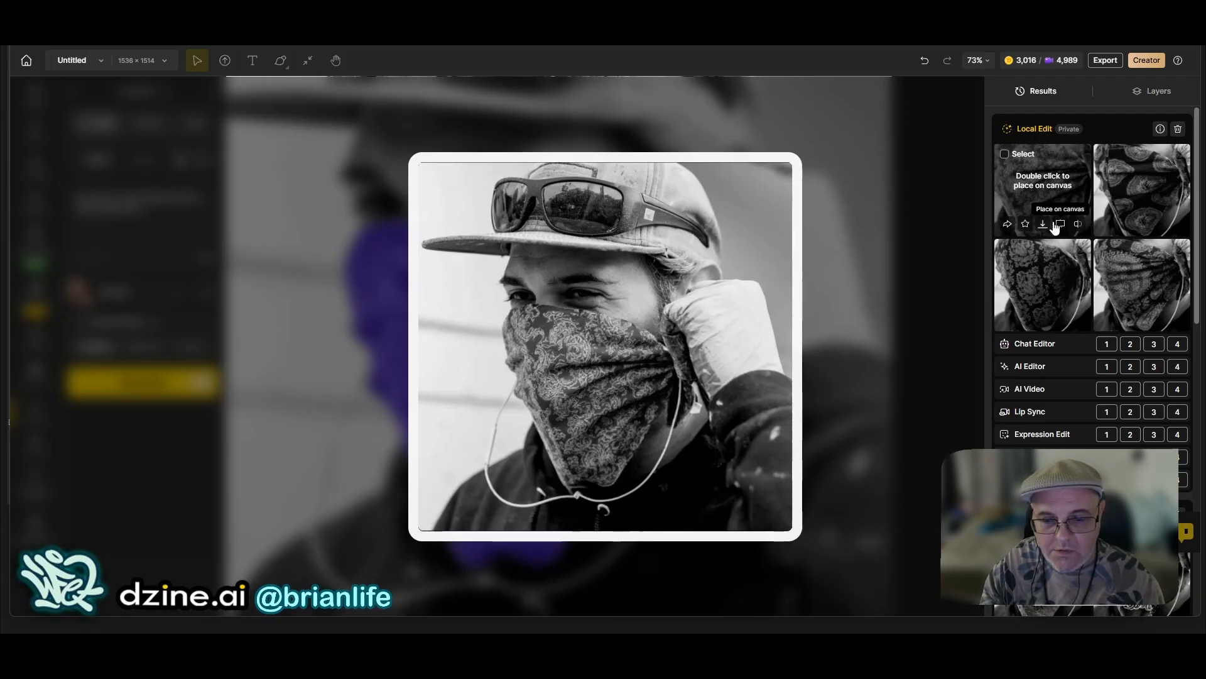
{"action": "mouse_move", "coordinate": [1142, 227]}
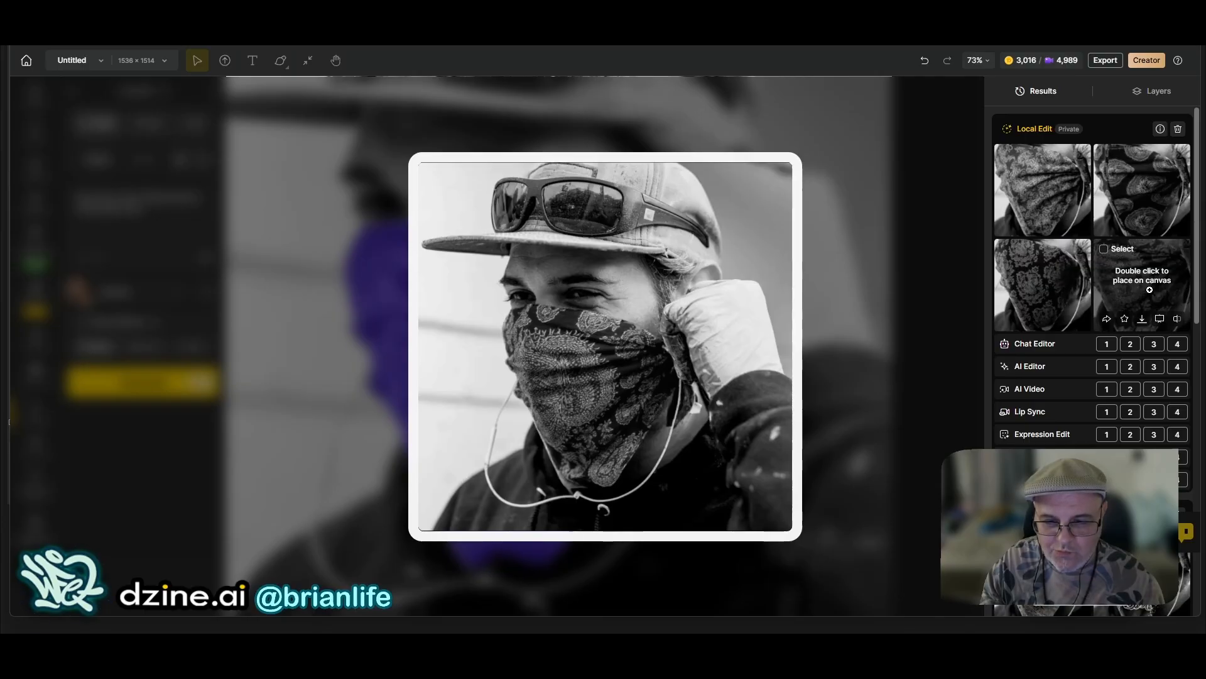
Step: Place the fourth and second scarf variations of the newest Local Edit result on the canvas
{"action": "double_click", "coordinate": [1150, 290]}
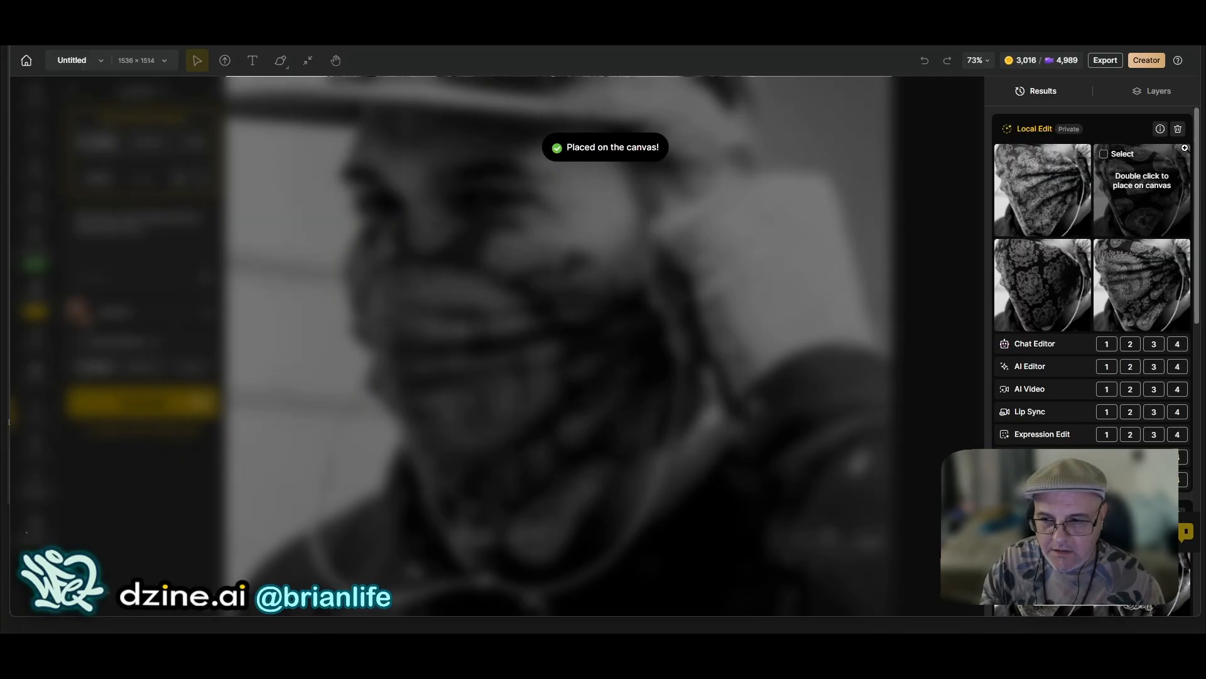
{"action": "mouse_move", "coordinate": [1169, 166]}
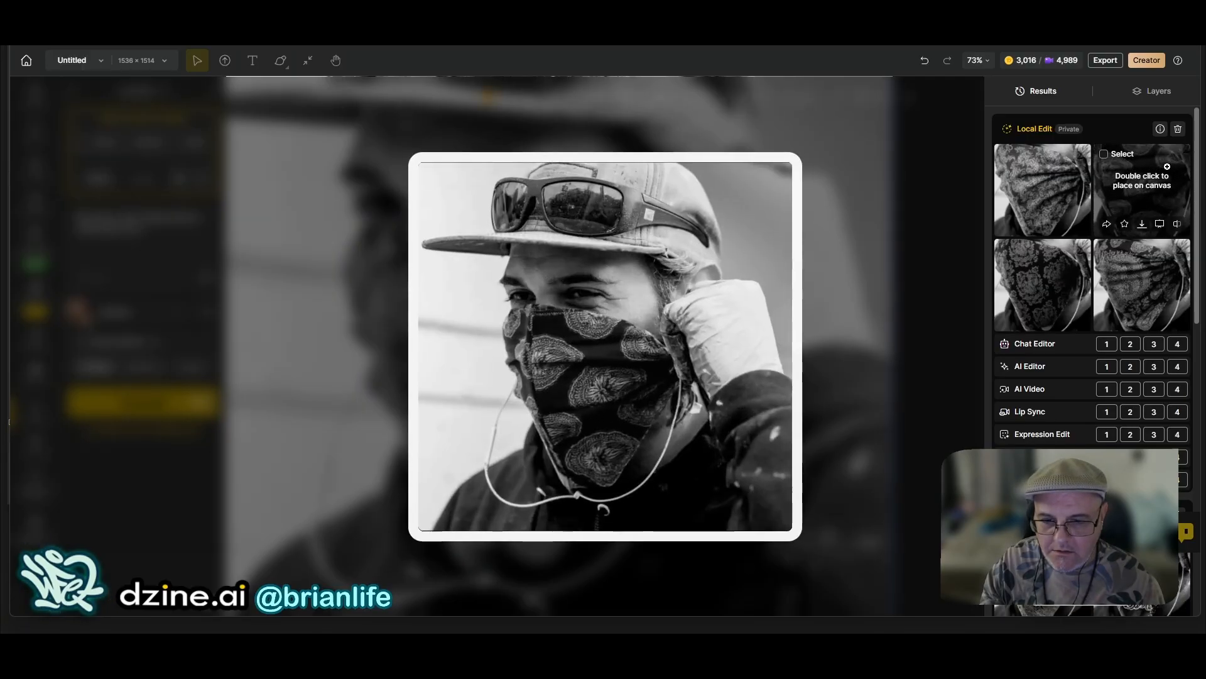
{"action": "double_click", "coordinate": [1167, 167]}
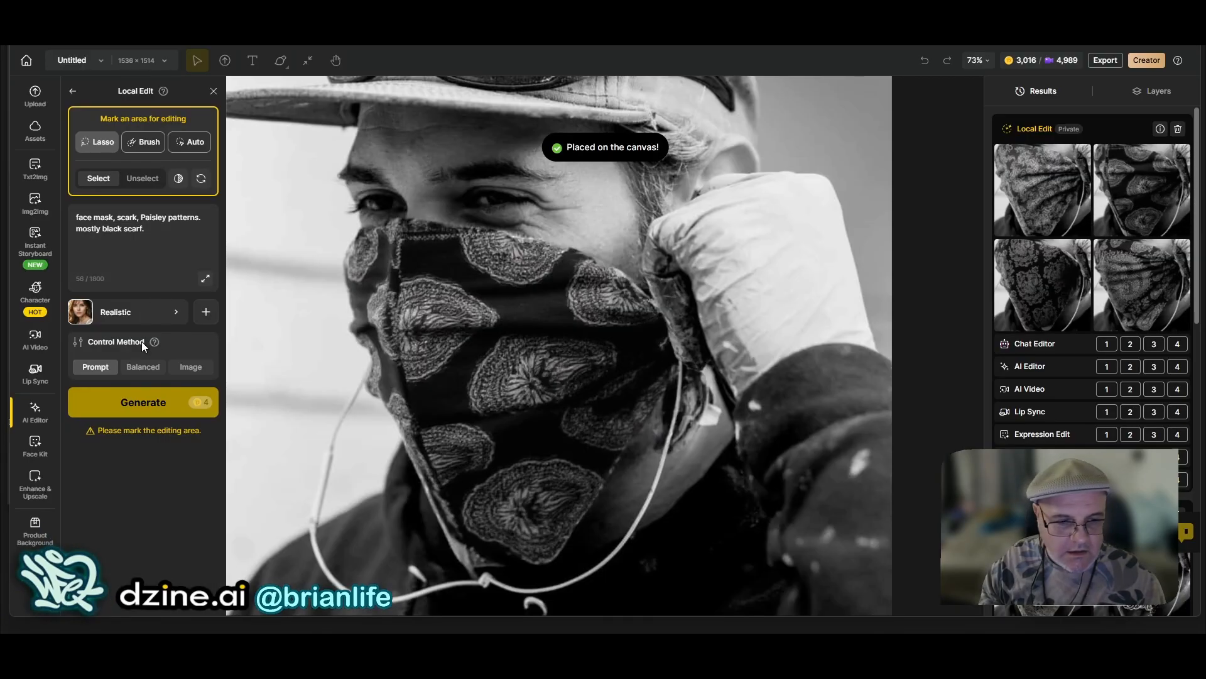
Step: Choose the Sleek Simplicity style with Style Intensity 0.8 and set Control Method to Balanced
{"action": "left_click", "coordinate": [124, 310]}
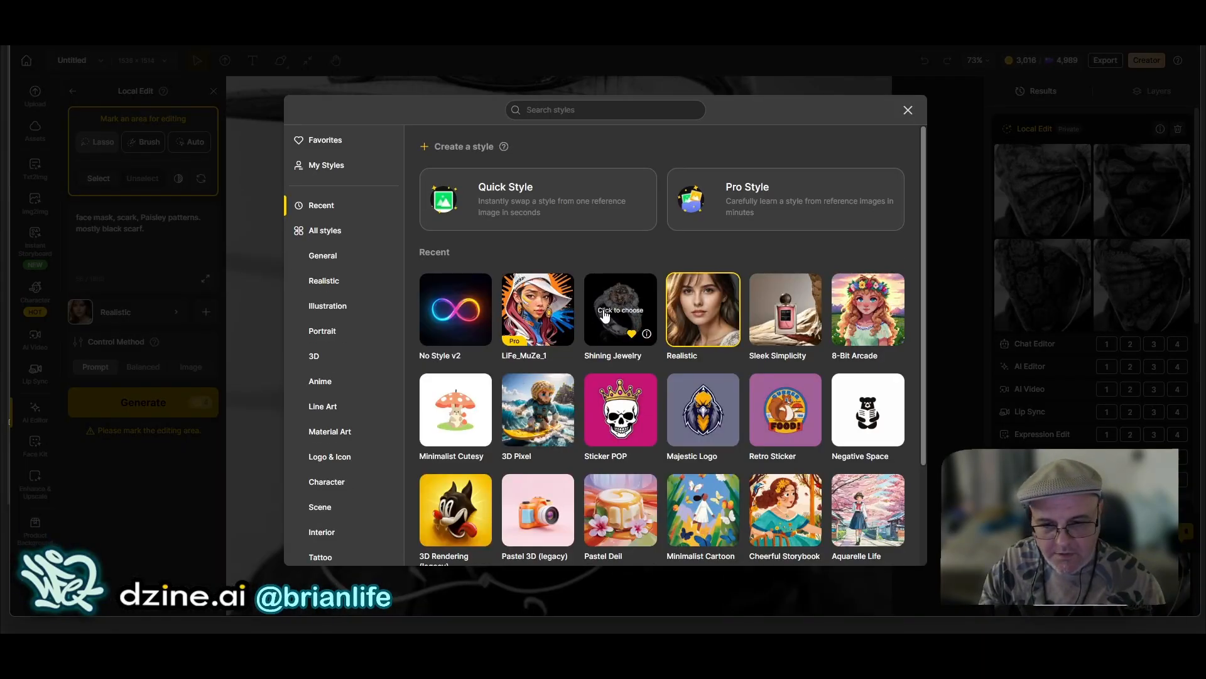
{"action": "left_click", "coordinate": [773, 304]}
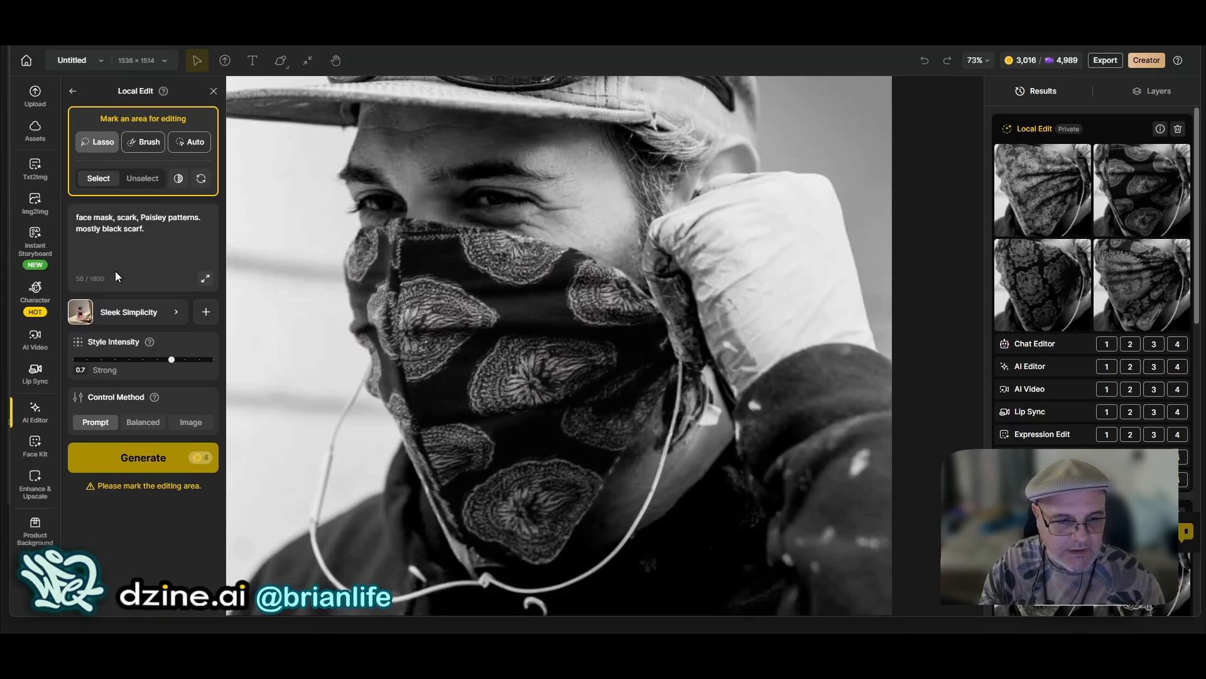
{"action": "left_click", "coordinate": [173, 239]}
{"action": "mouse_move", "coordinate": [172, 364]}
{"action": "left_mouse_down"}
{"action": "mouse_move", "coordinate": [148, 364]}
{"action": "mouse_move", "coordinate": [201, 364]}
{"action": "mouse_move", "coordinate": [108, 368]}
{"action": "mouse_move", "coordinate": [207, 370]}
{"action": "mouse_move", "coordinate": [187, 369]}
{"action": "left_mouse_up"}
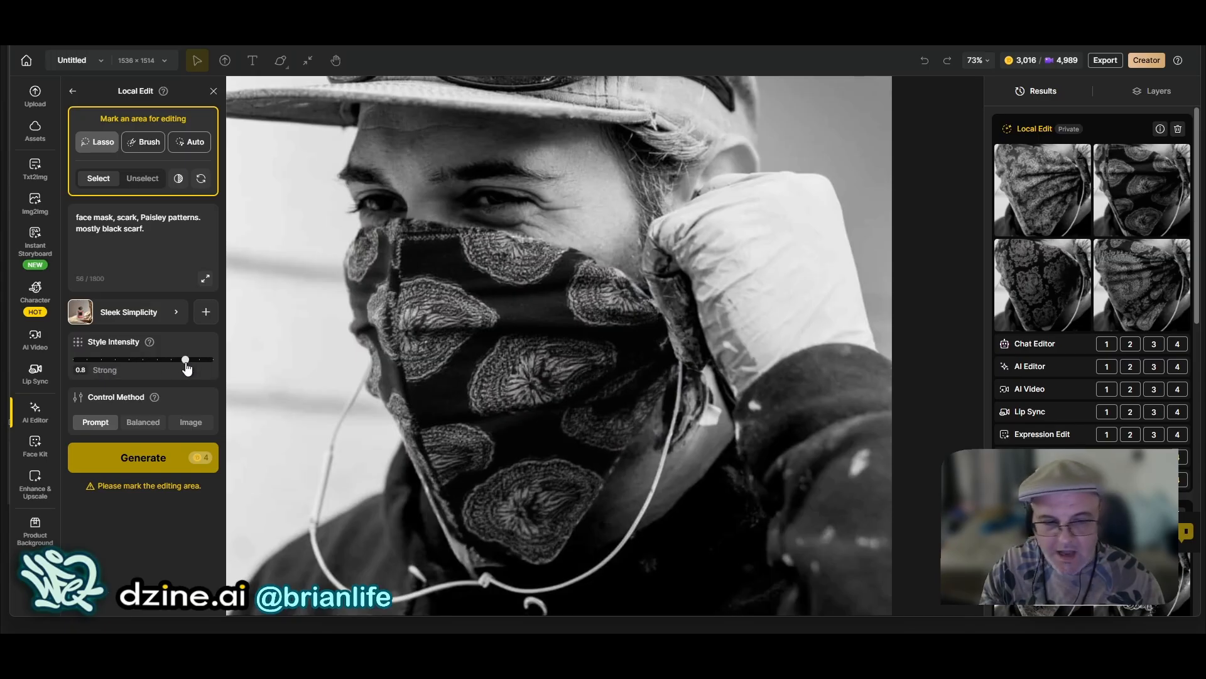
{"action": "left_click", "coordinate": [141, 423]}
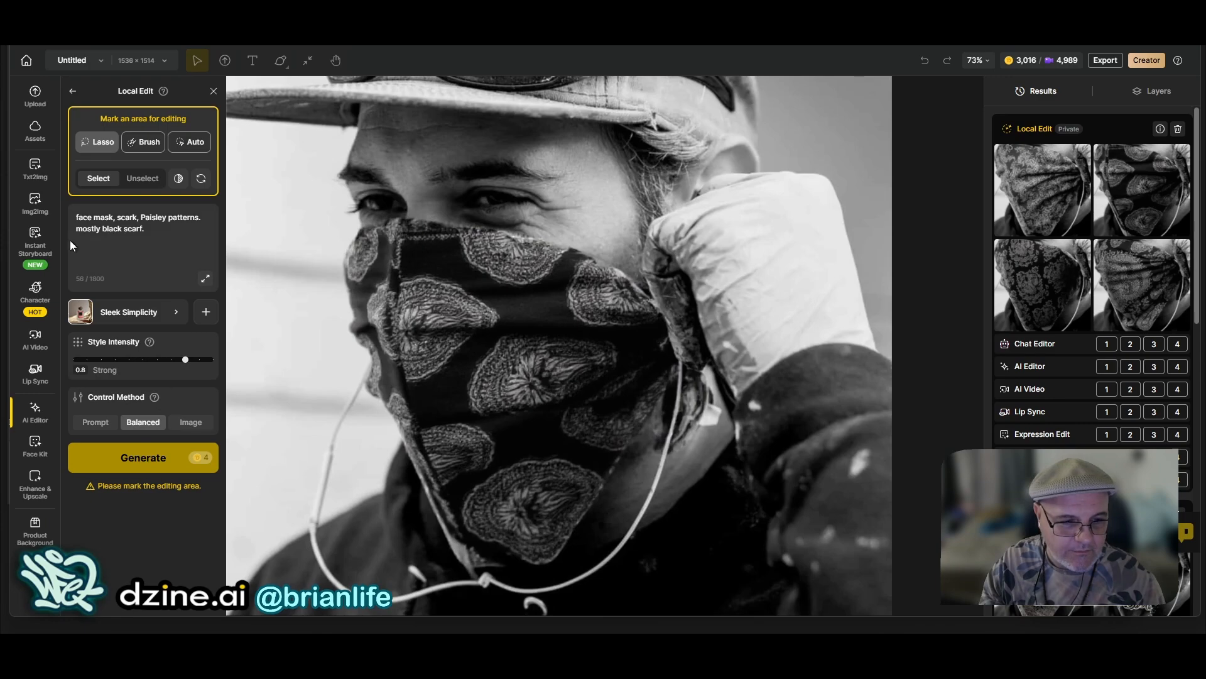
Step: Mark the scarf on Layer 4 as the editing area using automatic selection
{"action": "left_click", "coordinate": [190, 142]}
{"action": "left_click", "coordinate": [520, 312]}
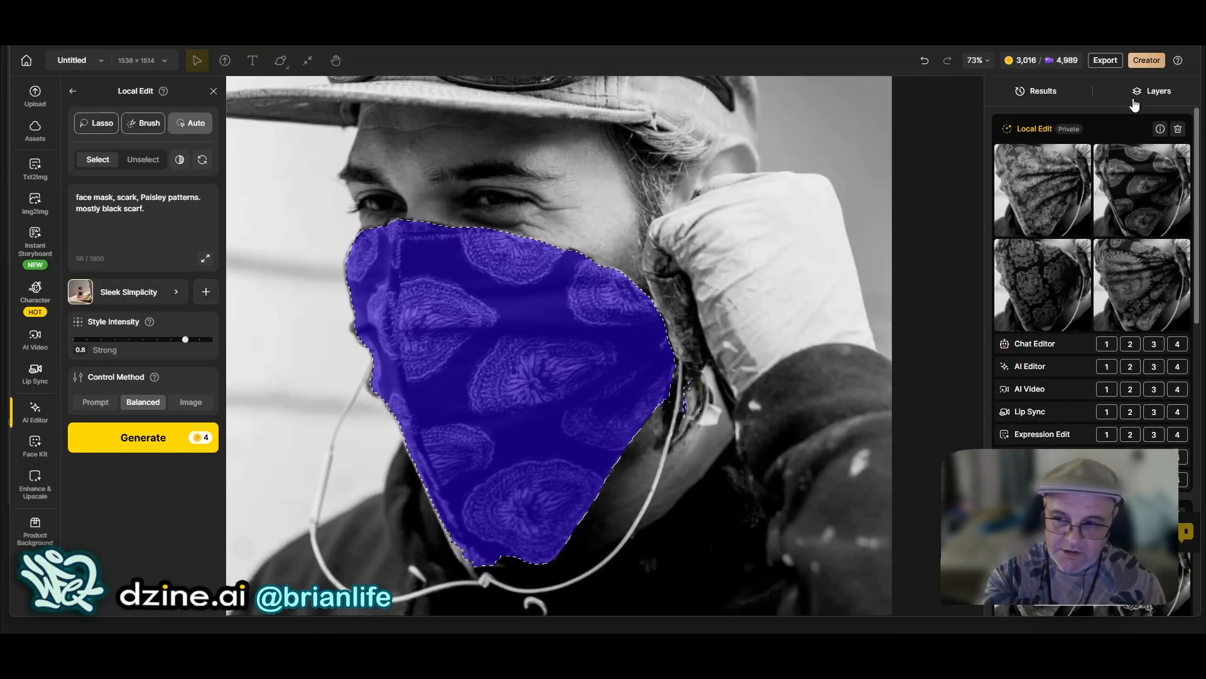
Step: Hide Layer 4 and Layer 3 and select Layer 1 as the layer to edit
{"action": "left_click", "coordinate": [1151, 91]}
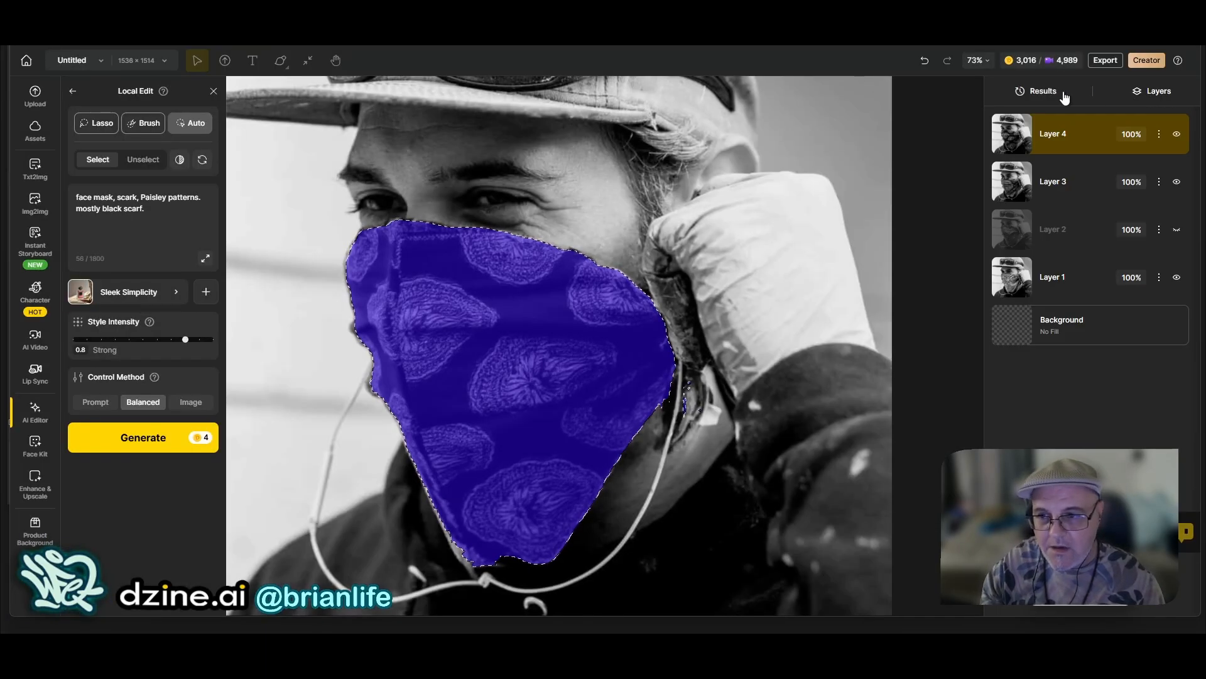
{"action": "left_click", "coordinate": [1177, 134]}
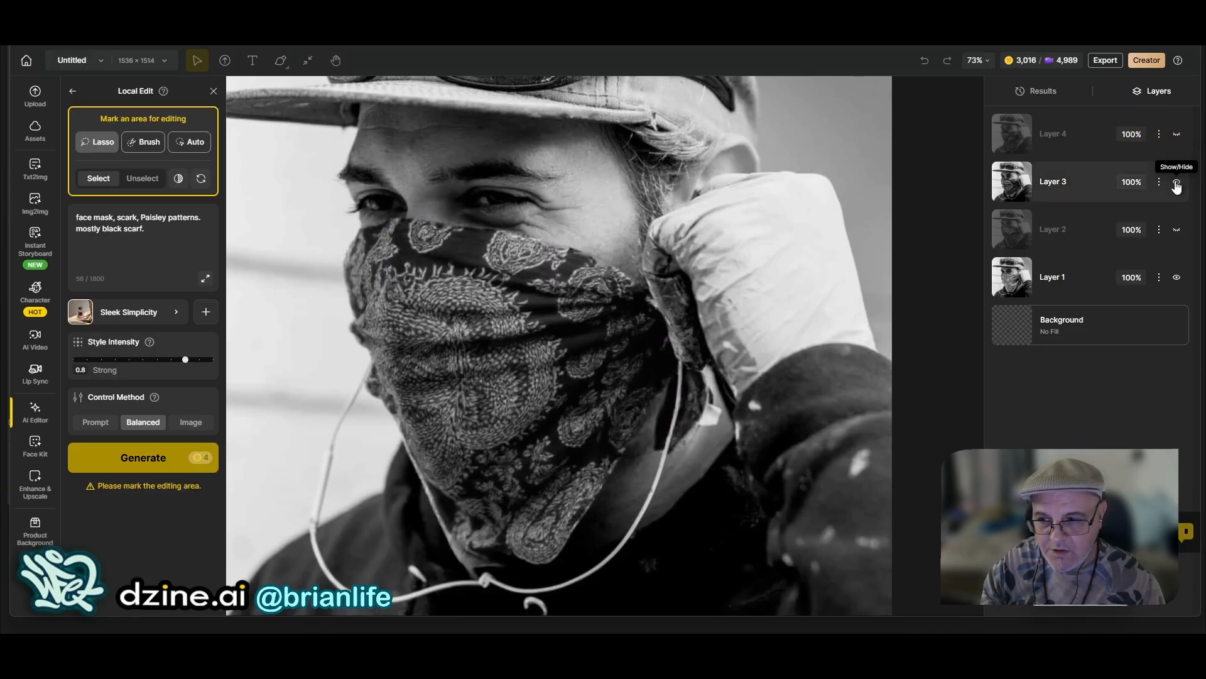
{"action": "left_click", "coordinate": [1177, 182]}
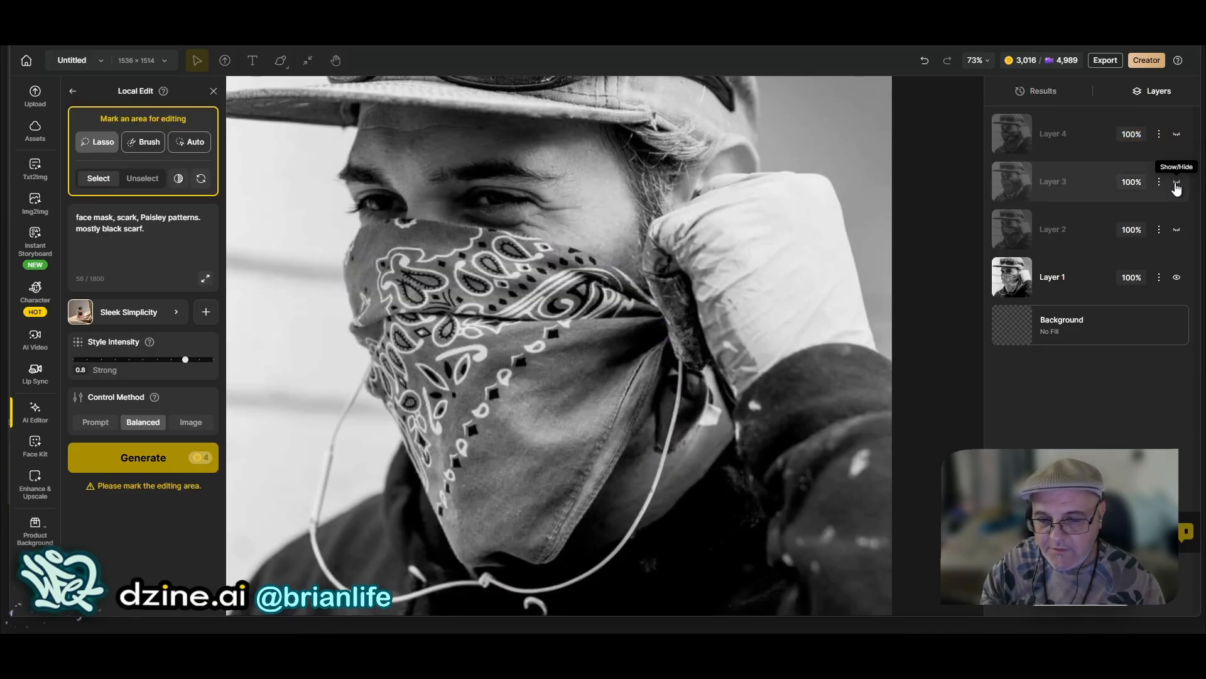
{"action": "left_click", "coordinate": [1052, 277]}
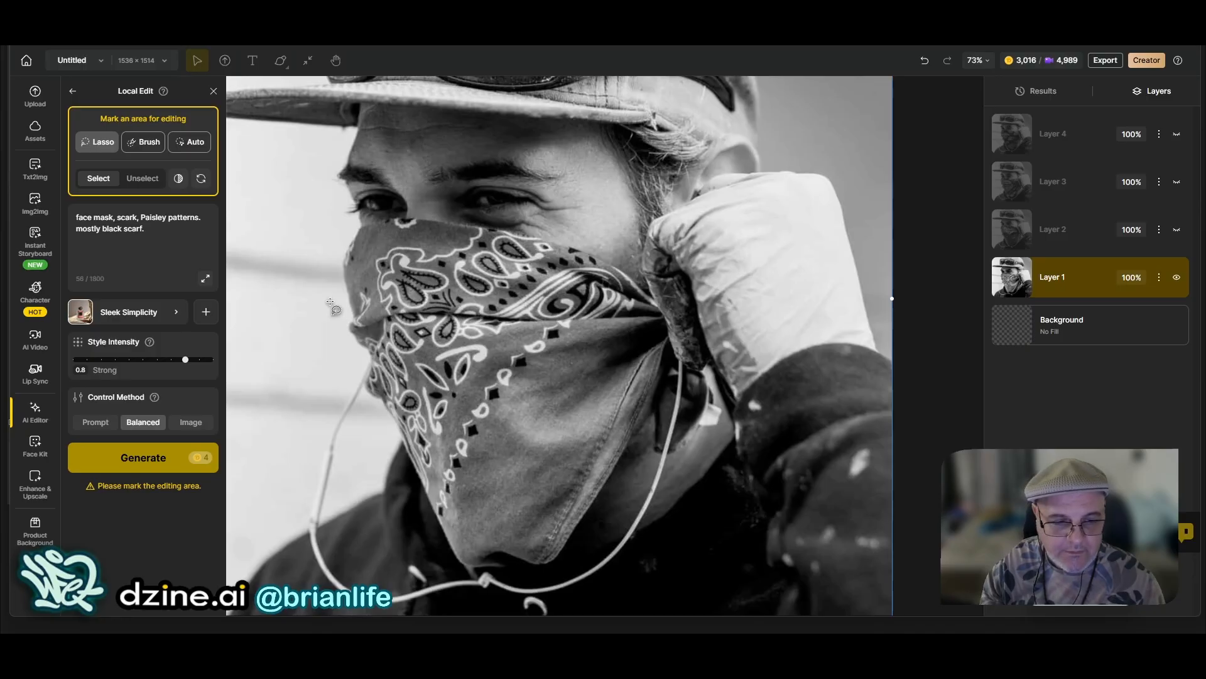
Step: Auto-select the bandana on Layer 1 and clean the neck area out of its mask by lassoing it with the mask inverted
{"action": "left_click", "coordinate": [190, 142]}
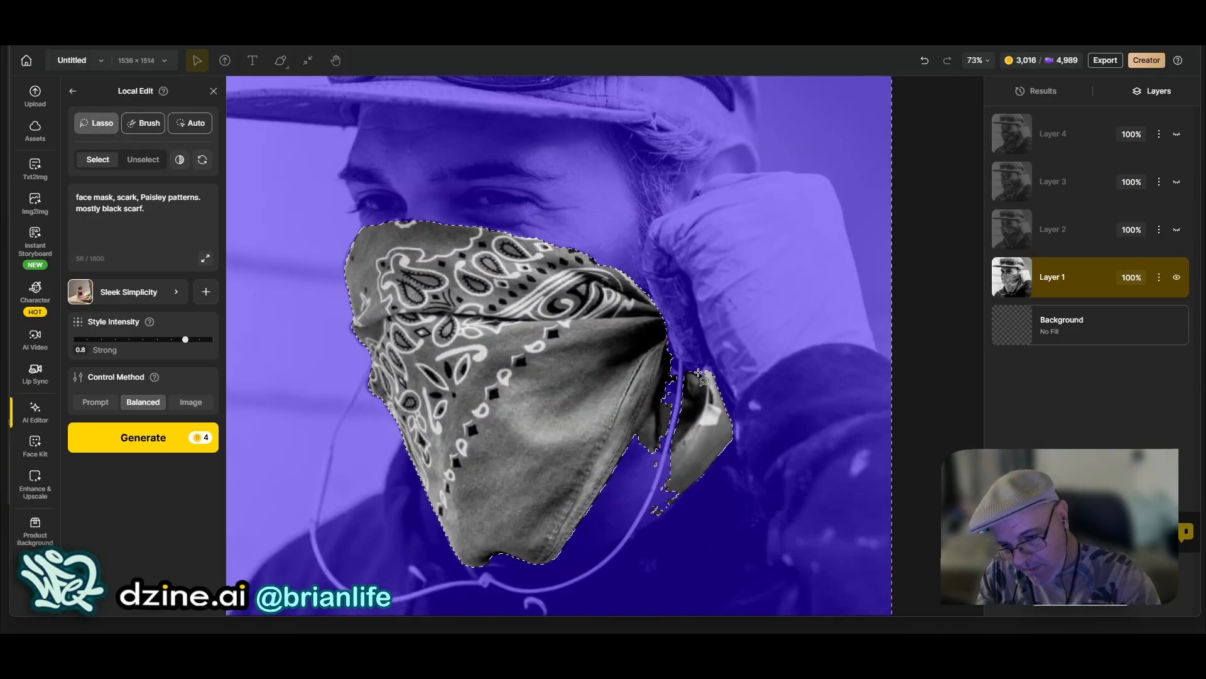
{"action": "left_click_drag", "start_coordinate": [699, 373], "coordinate": [693, 423]}
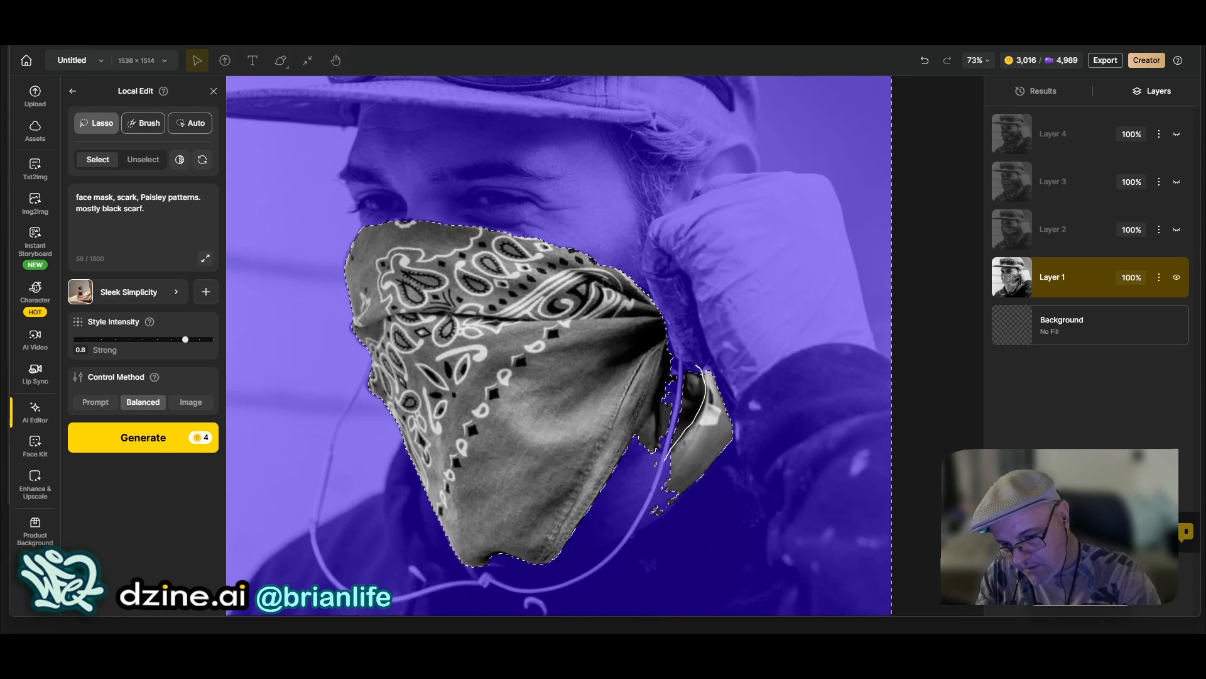
{"action": "left_click_drag", "start_coordinate": [682, 568], "coordinate": [668, 340]}
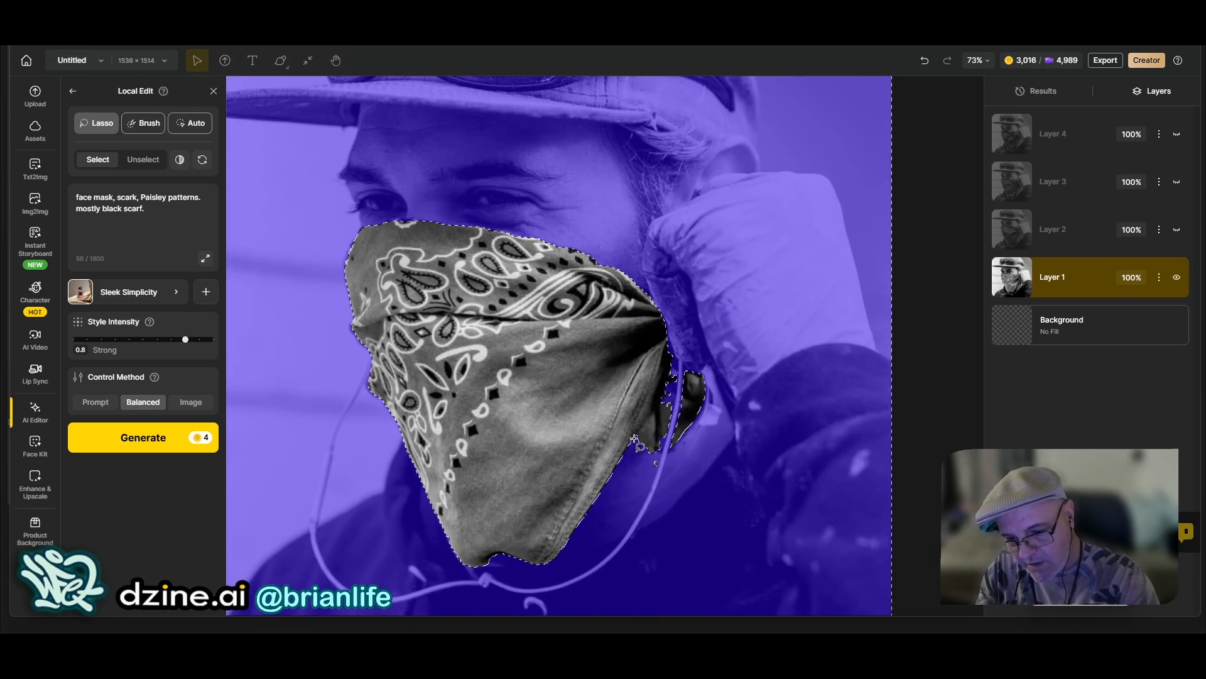
{"action": "left_click_drag", "start_coordinate": [626, 451], "coordinate": [653, 412]}
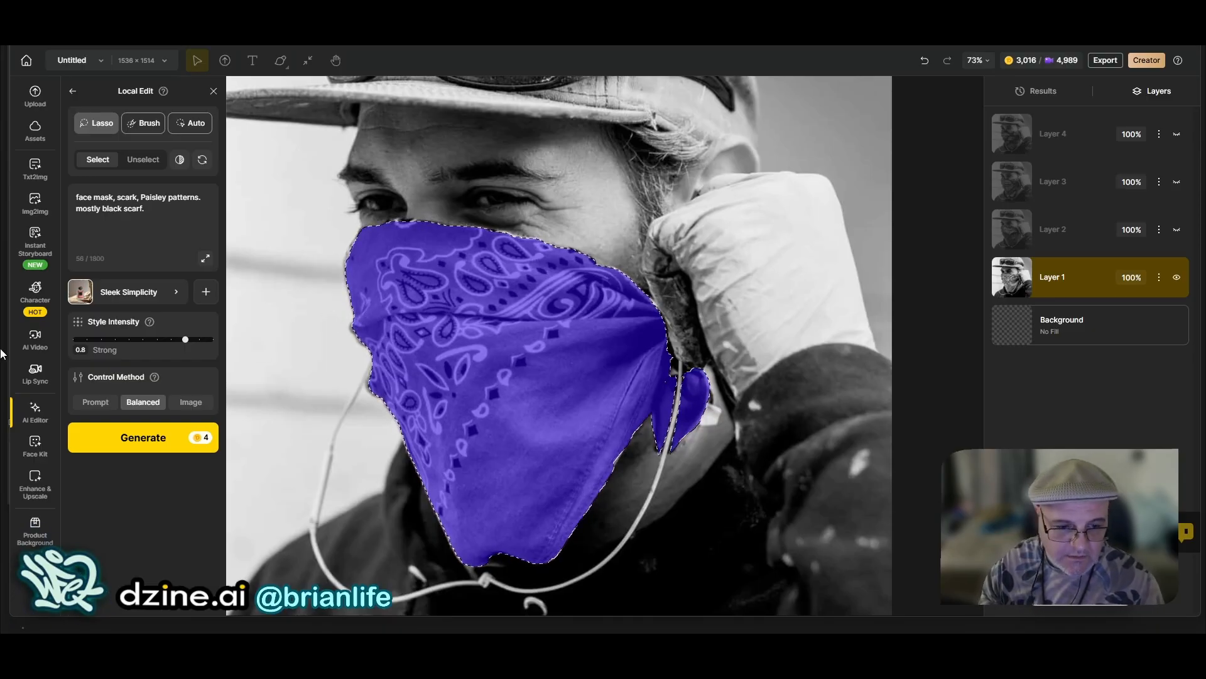
Step: Edit the prompt to read "face mask, scark, Paisley patterns in middle. Mostly black scarf."
{"action": "left_click", "coordinate": [149, 214]}
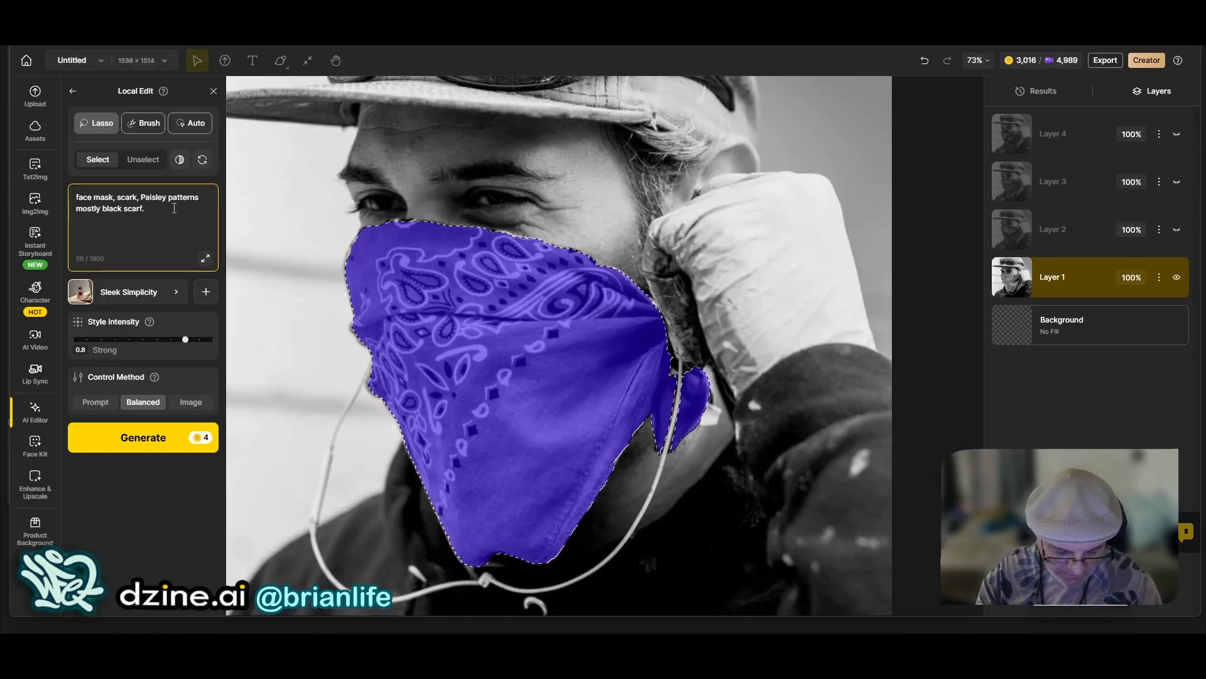
{"action": "type", "text": "in middle"}
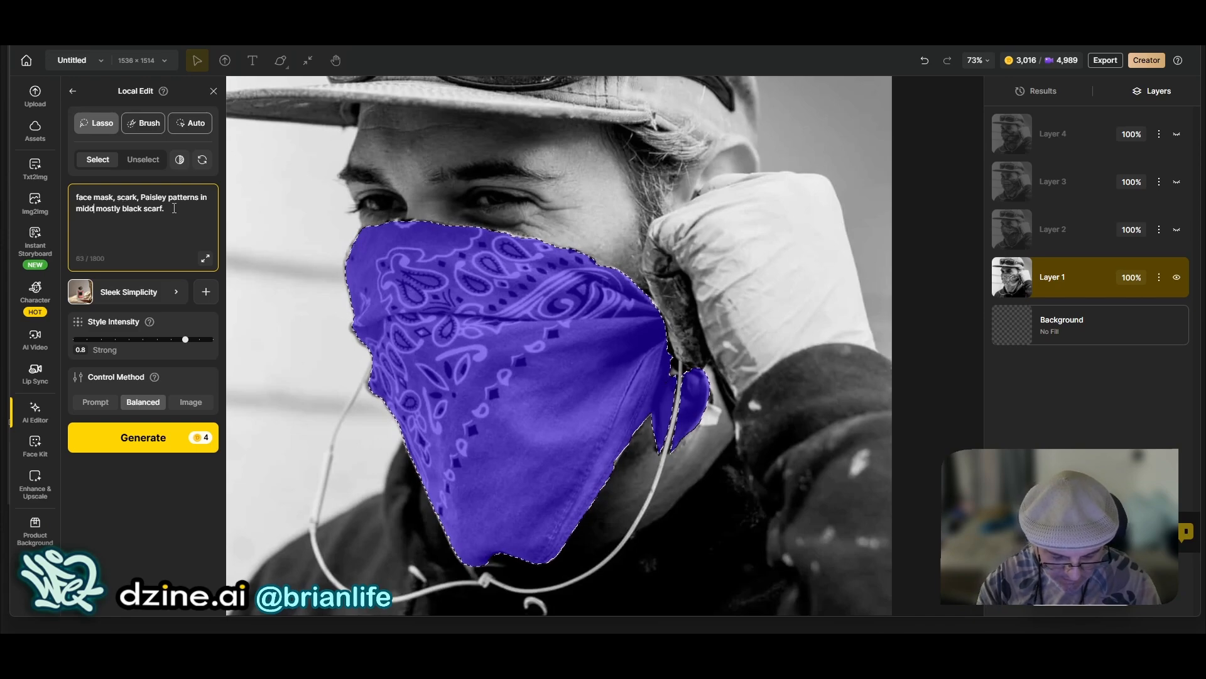
{"action": "type", "text": "."}
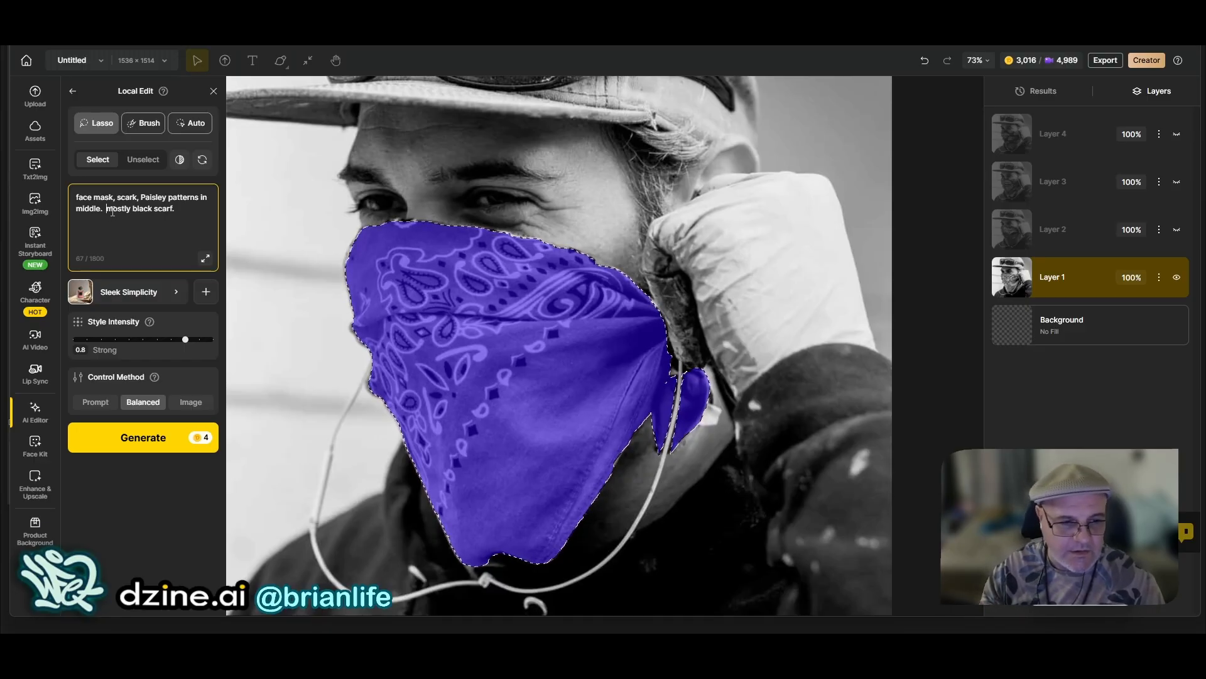
{"action": "key", "text": "Caps_Lock"}
{"action": "key", "text": "BackSpace"}
{"action": "type", "text": "M"}
{"action": "key", "text": "Caps_Lock"}
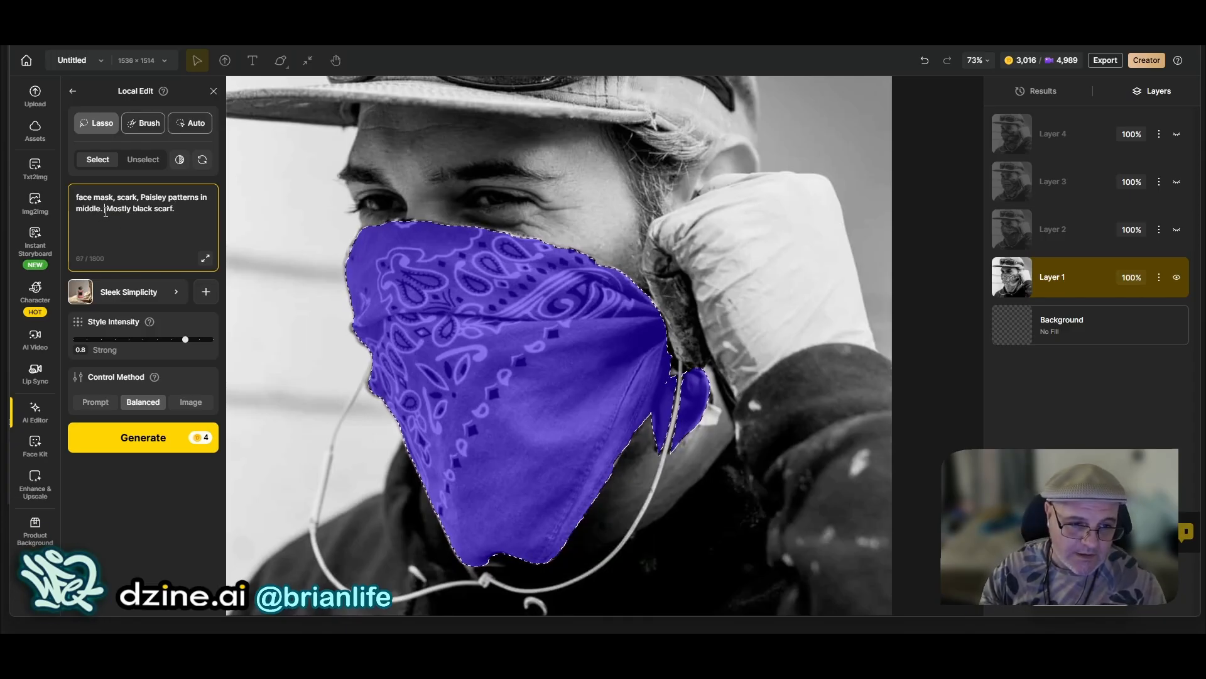
{"action": "key", "text": "BackSpace"}
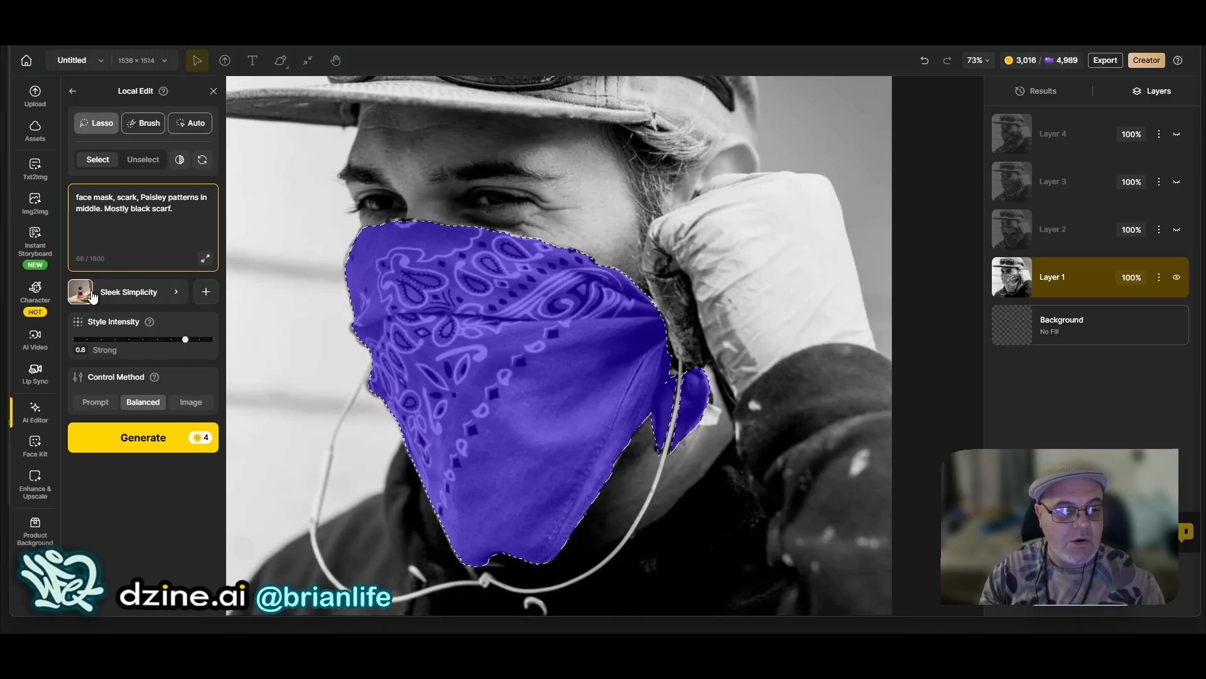
Step: Set Style Intensity to 0.9, generate the Sleek Simplicity scarf variations with Balanced control, and bring up the results list
{"action": "left_click_drag", "start_coordinate": [185, 345], "coordinate": [195, 344]}
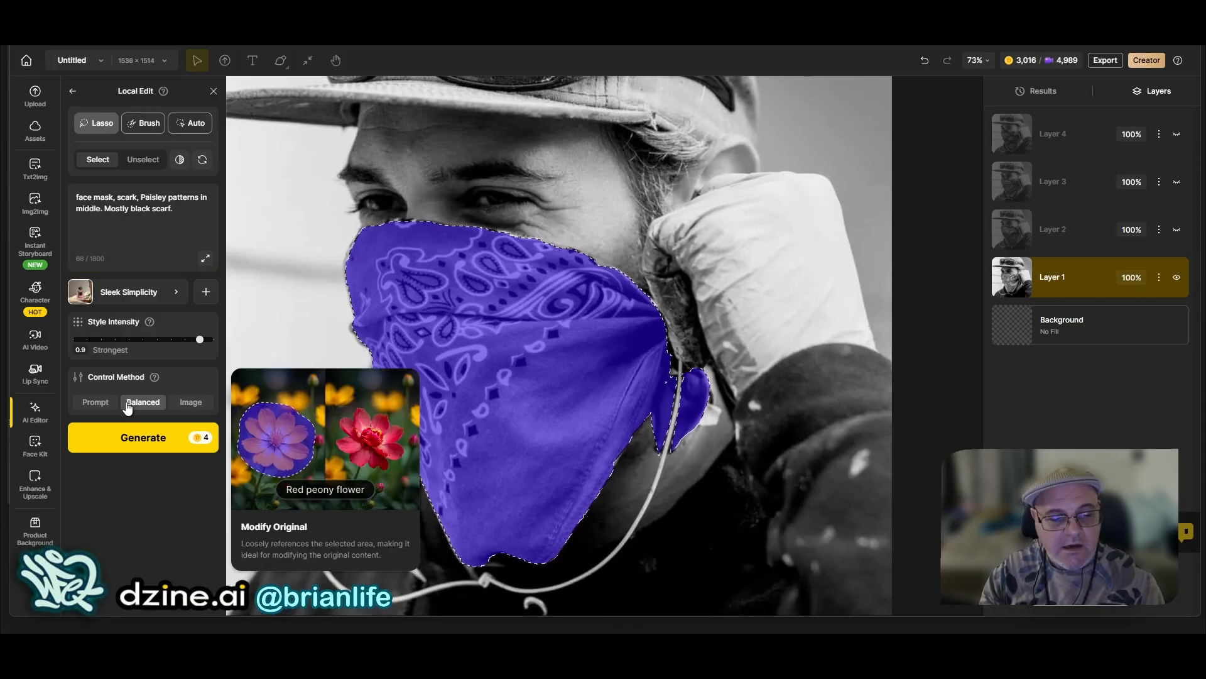
{"action": "left_click", "coordinate": [147, 438]}
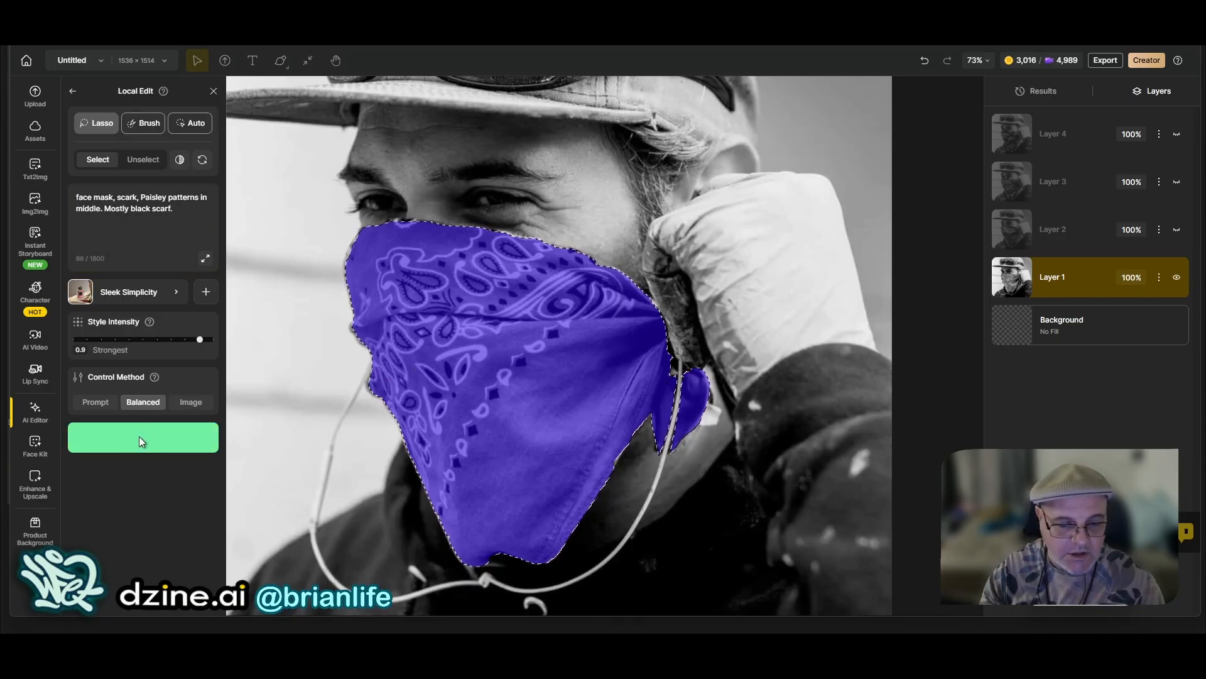
{"action": "left_click", "coordinate": [1061, 91]}
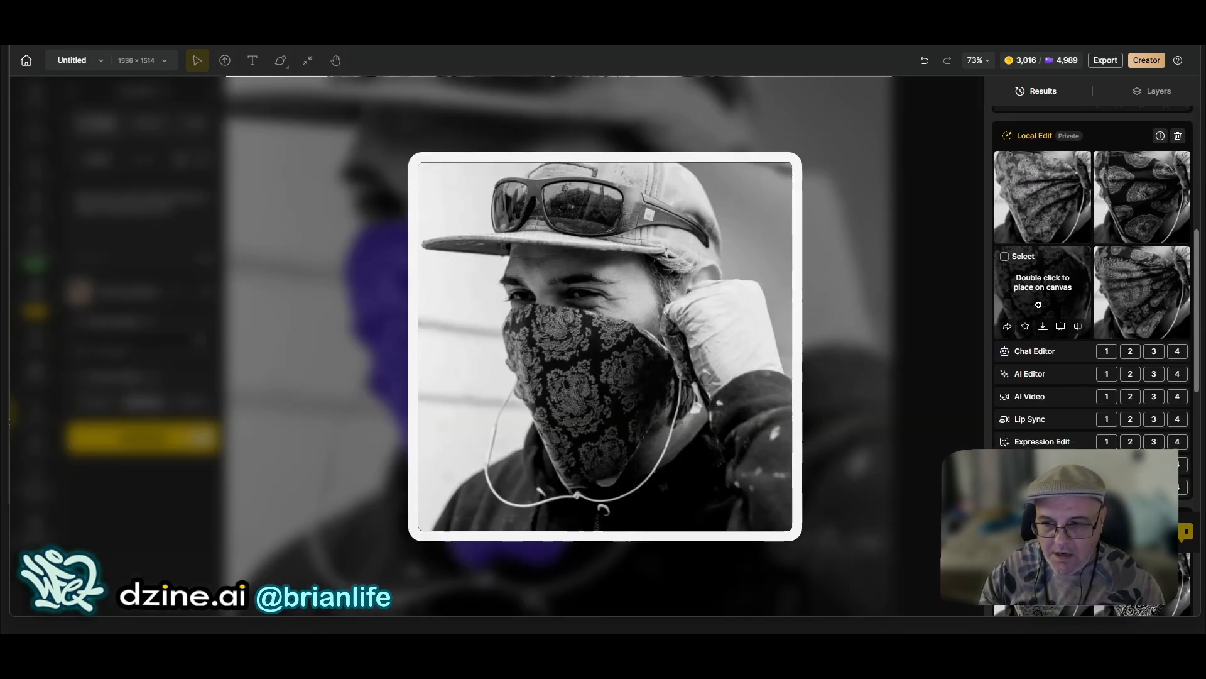
{"action": "scroll", "coordinate": [1071, 370], "scroll_direction": "down", "scroll_amount": 4}
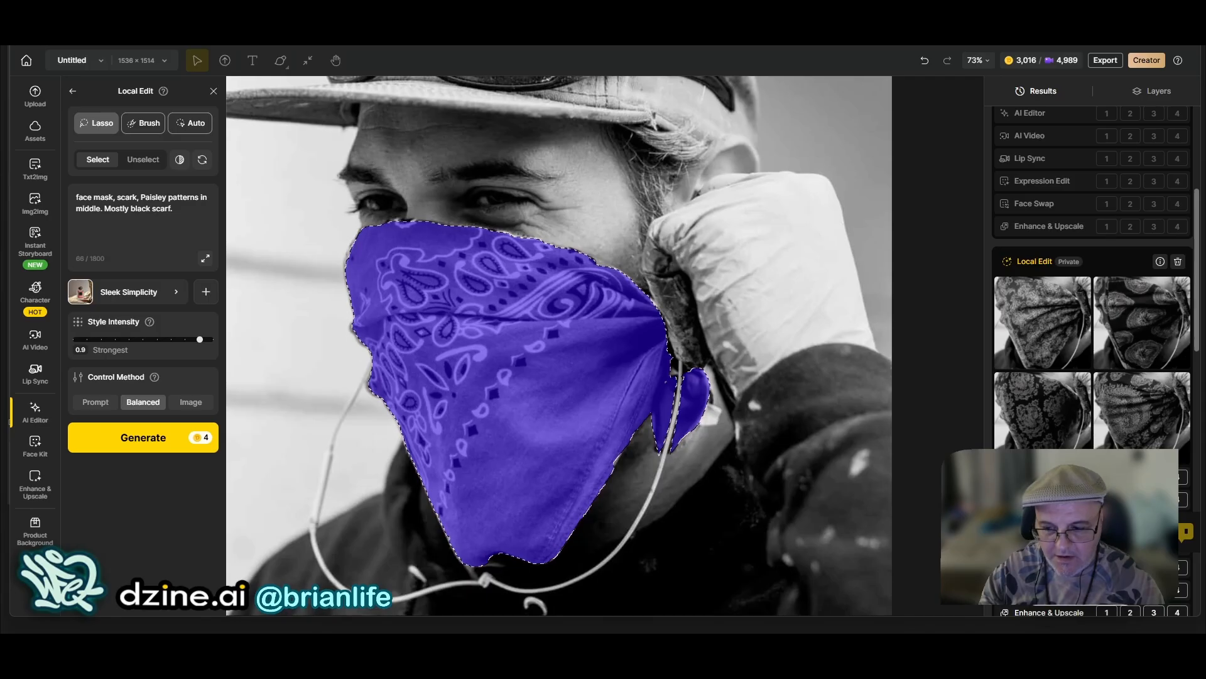
Step: Preview the newest Sleek Simplicity scarf variations enlarged, one after another, in the Local Edit results
{"action": "key", "text": "super+h"}
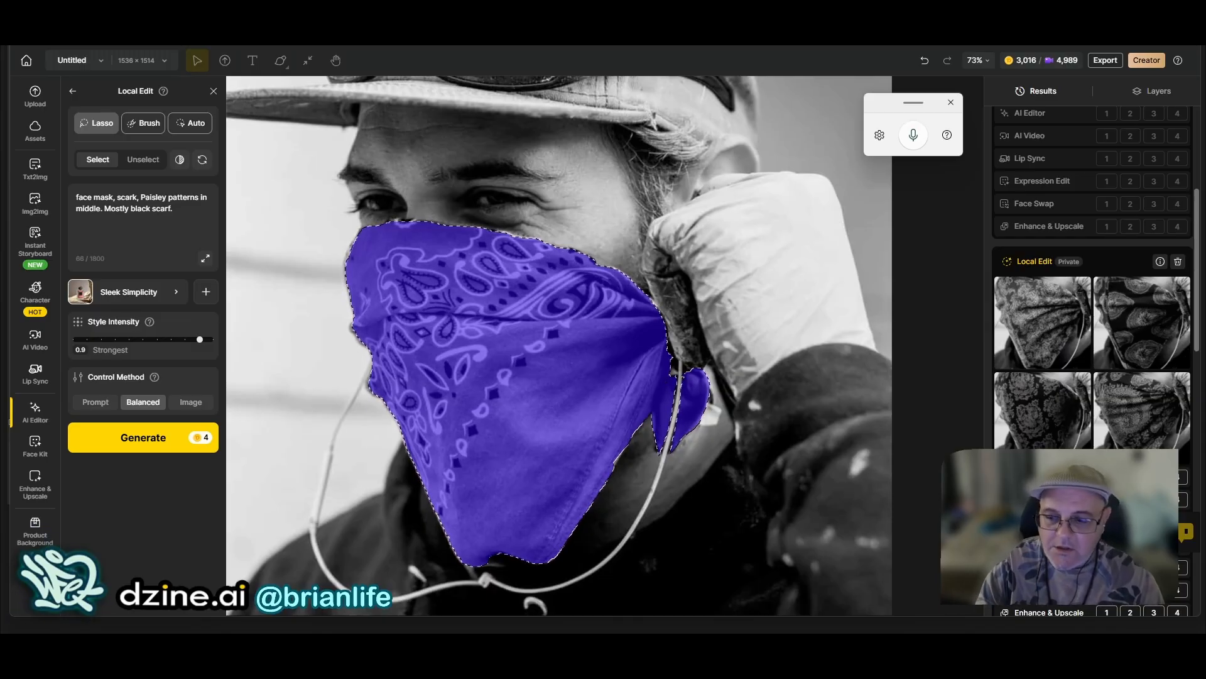
{"action": "mouse_move", "coordinate": [1042, 415]}
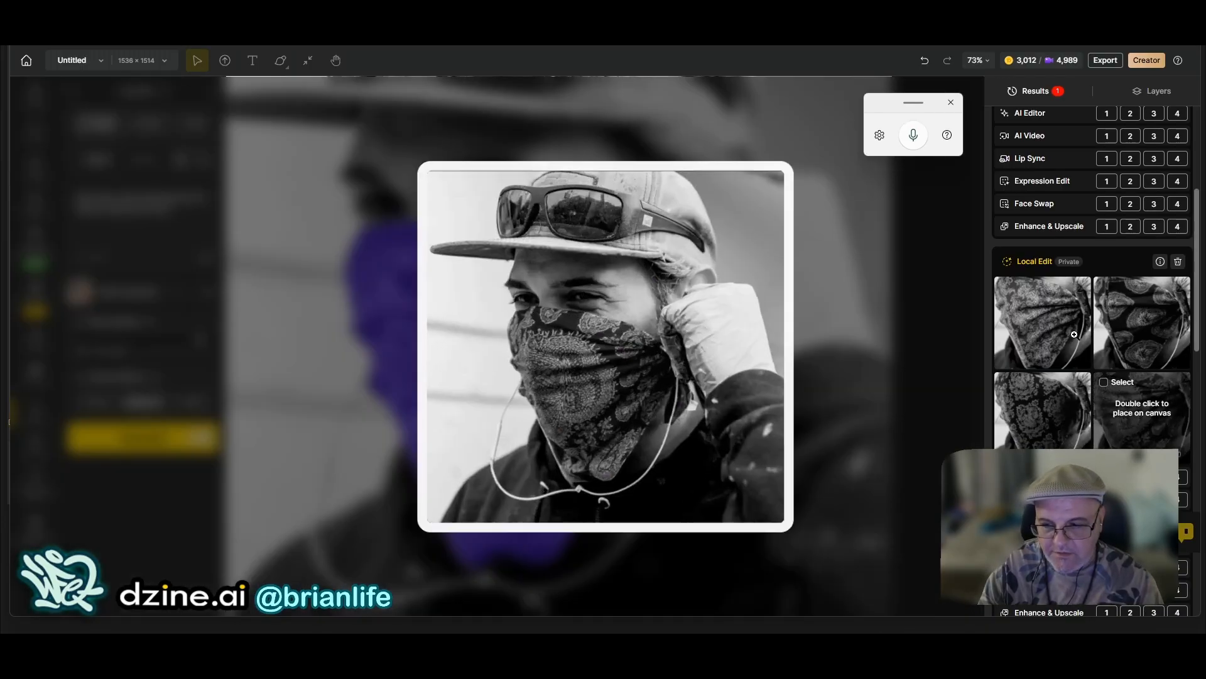
{"action": "scroll", "coordinate": [1078, 337], "scroll_direction": "up", "scroll_amount": 4}
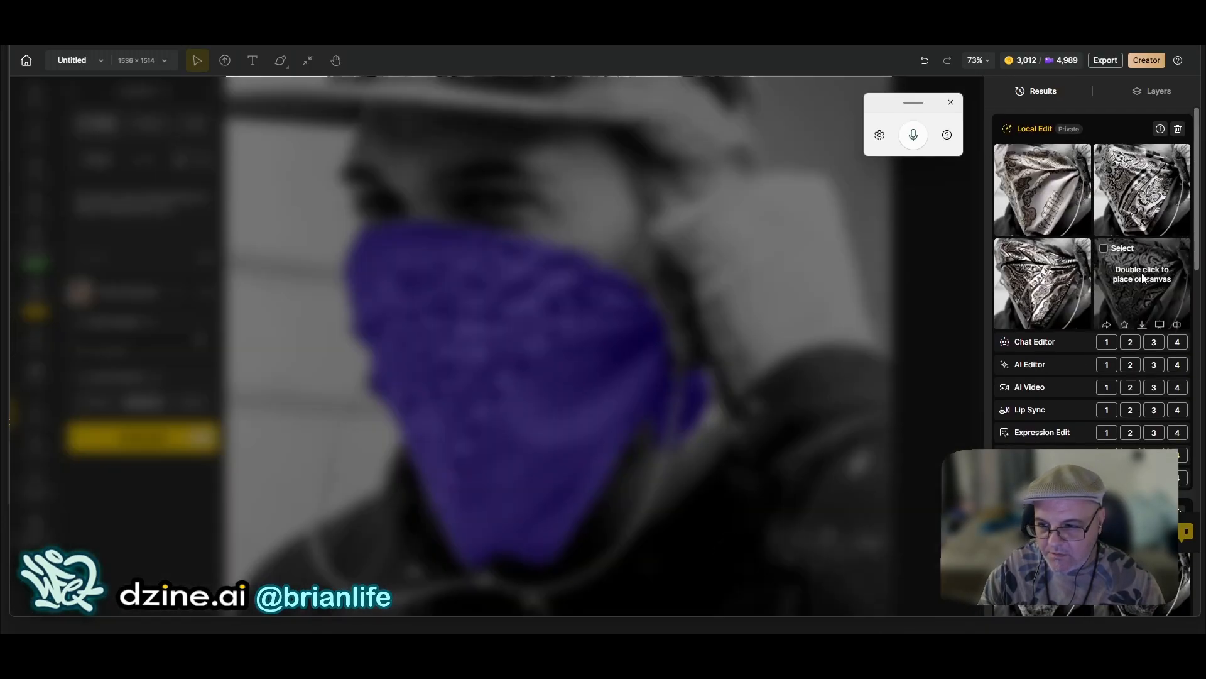
{"action": "mouse_move", "coordinate": [1144, 280]}
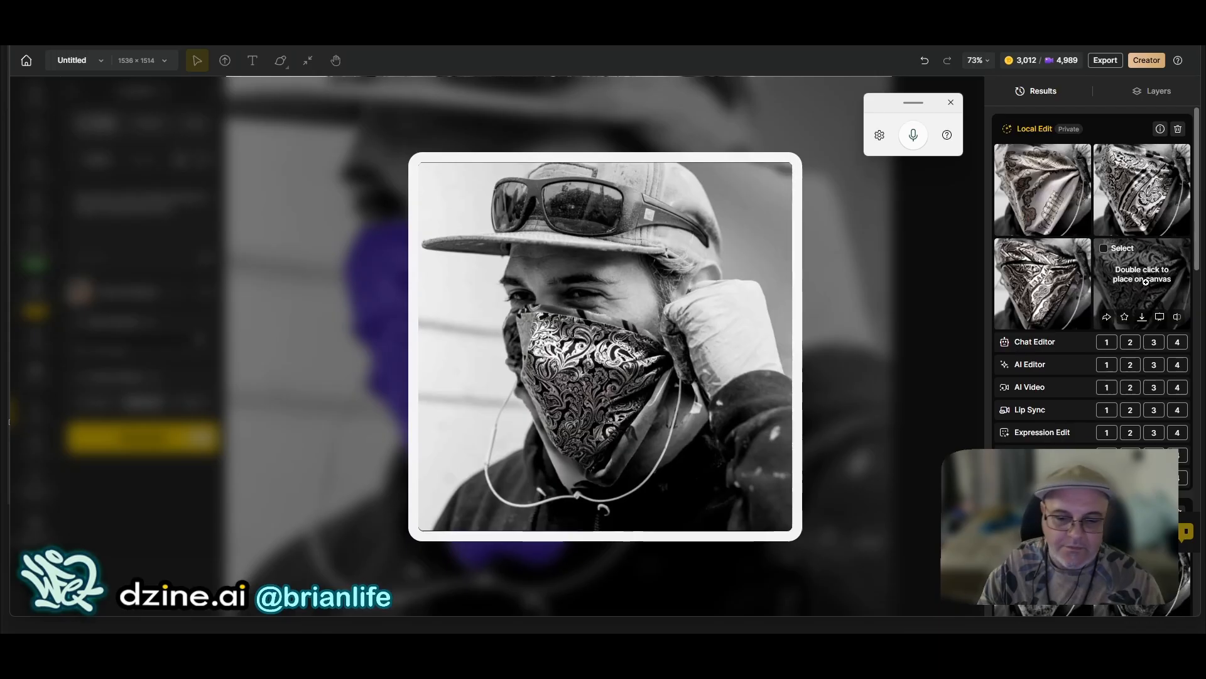
{"action": "mouse_move", "coordinate": [1156, 188]}
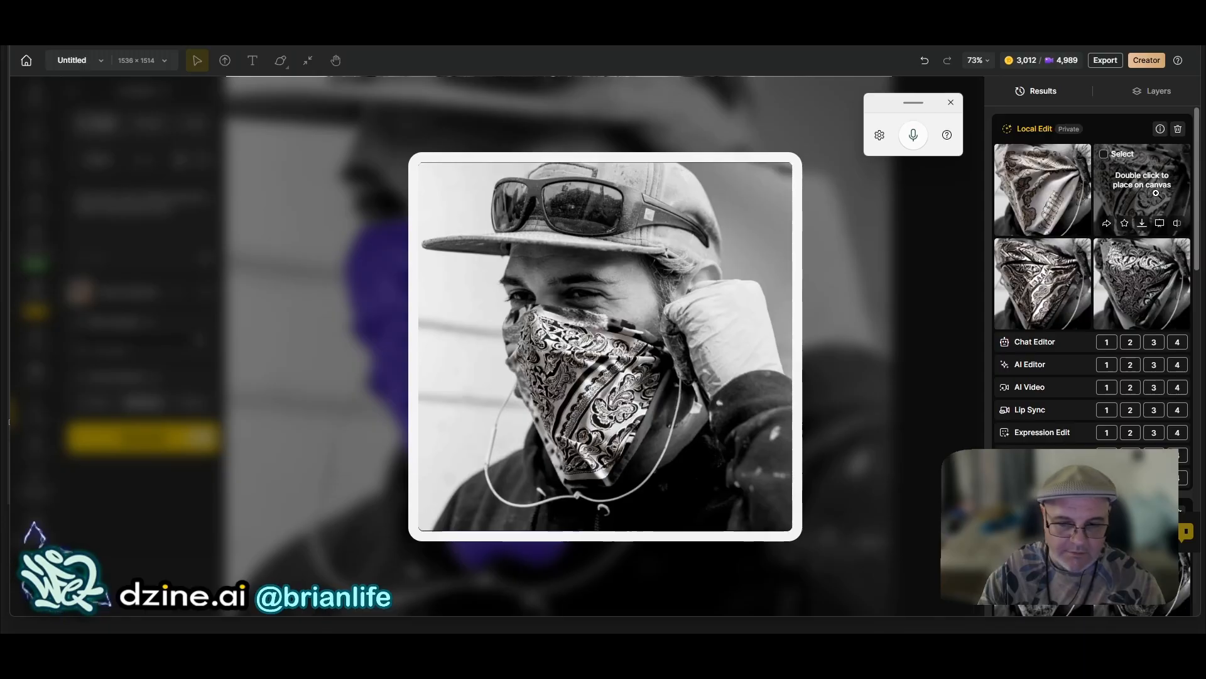
{"action": "mouse_move", "coordinate": [1050, 200]}
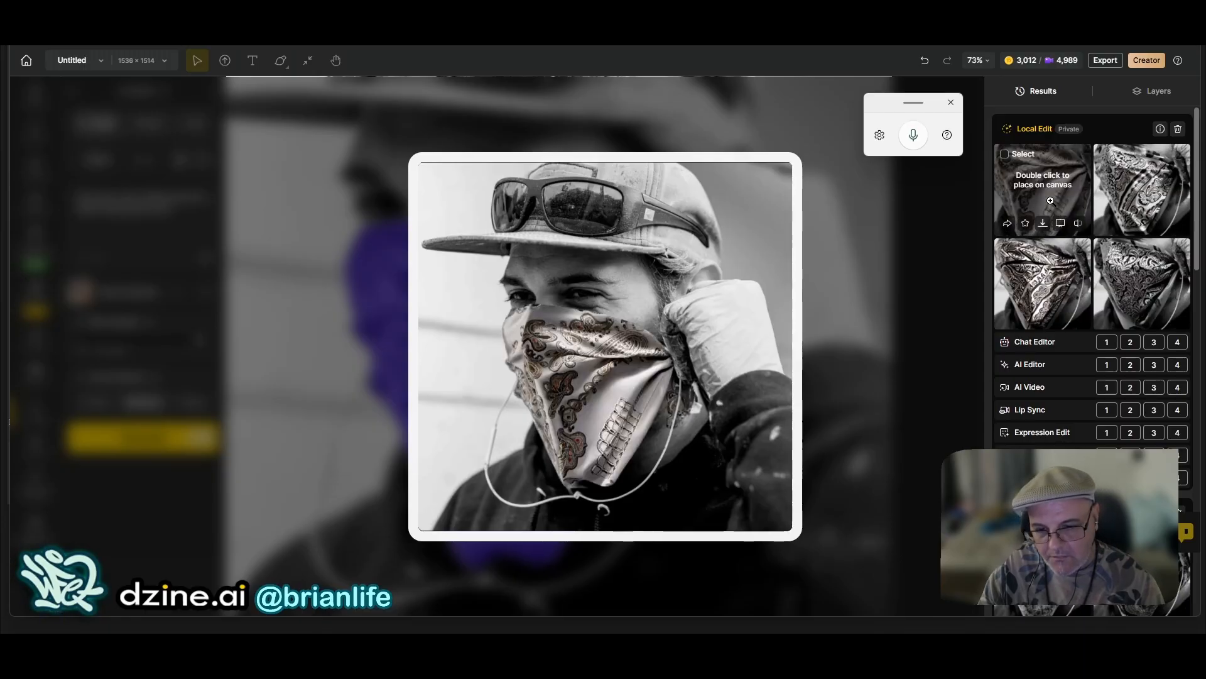
{"action": "mouse_move", "coordinate": [1040, 298]}
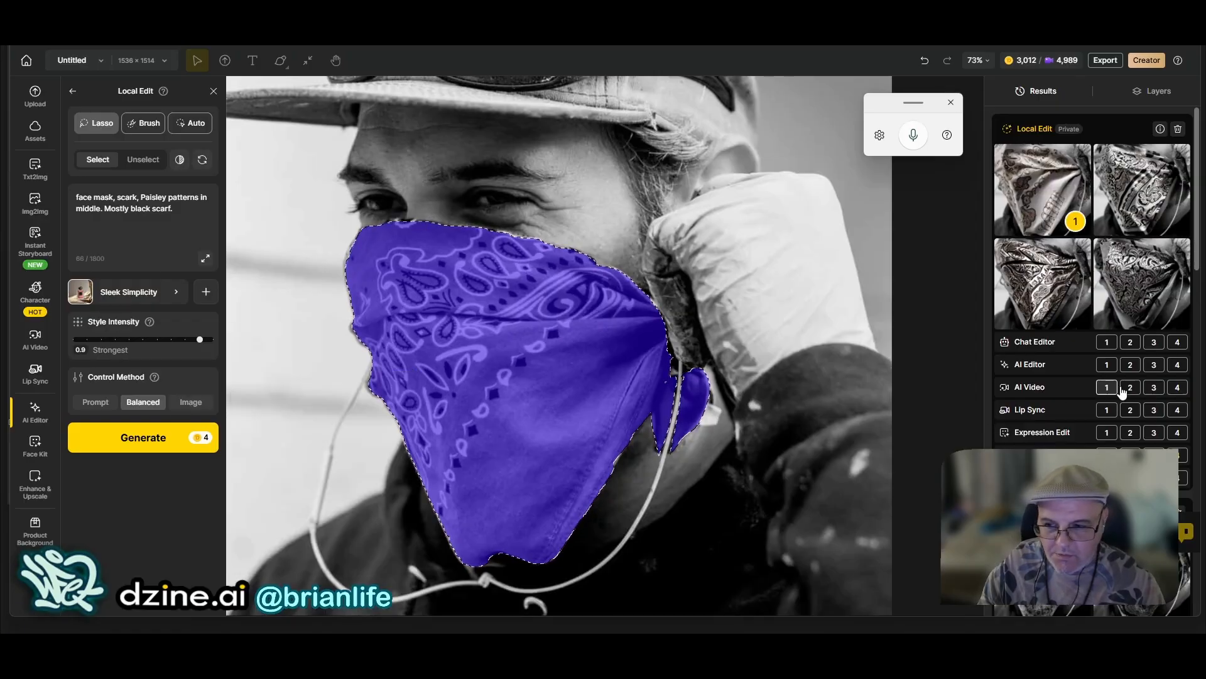
Step: Compare the new variations with the scarf images from the earlier Local Edit generations
{"action": "scroll", "coordinate": [1068, 283], "scroll_direction": "down", "scroll_amount": 4}
{"action": "mouse_move", "coordinate": [1142, 409]}
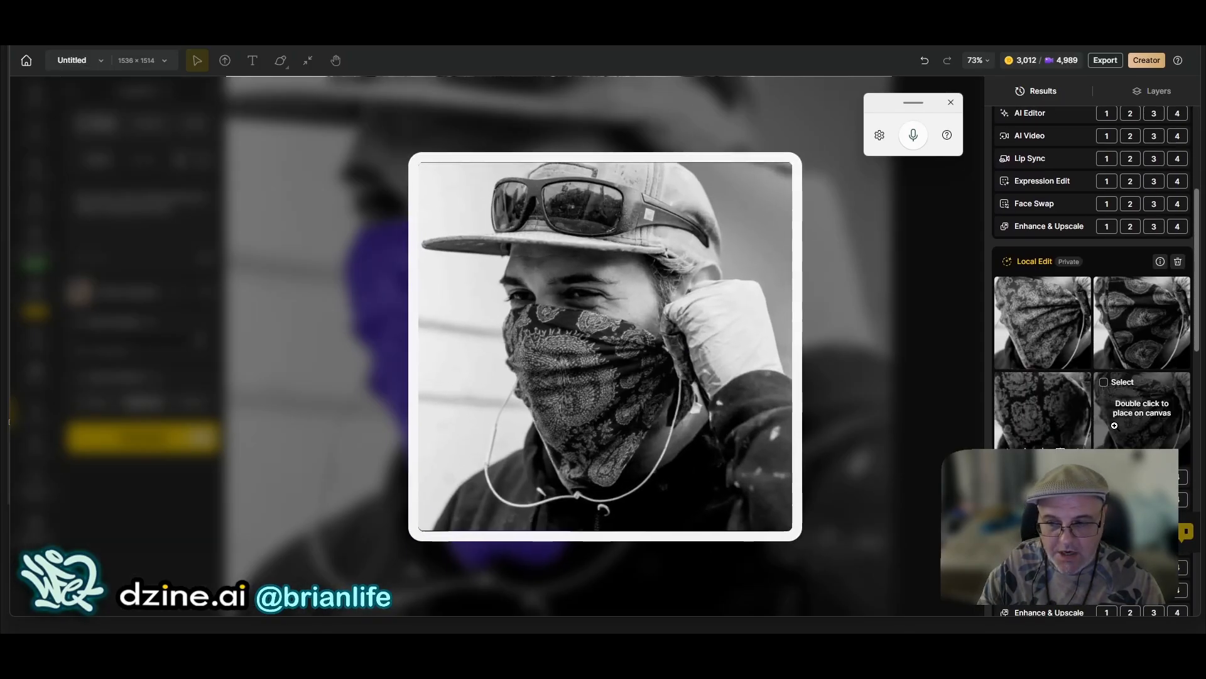
{"action": "scroll", "coordinate": [1131, 390], "scroll_direction": "down", "scroll_amount": 5}
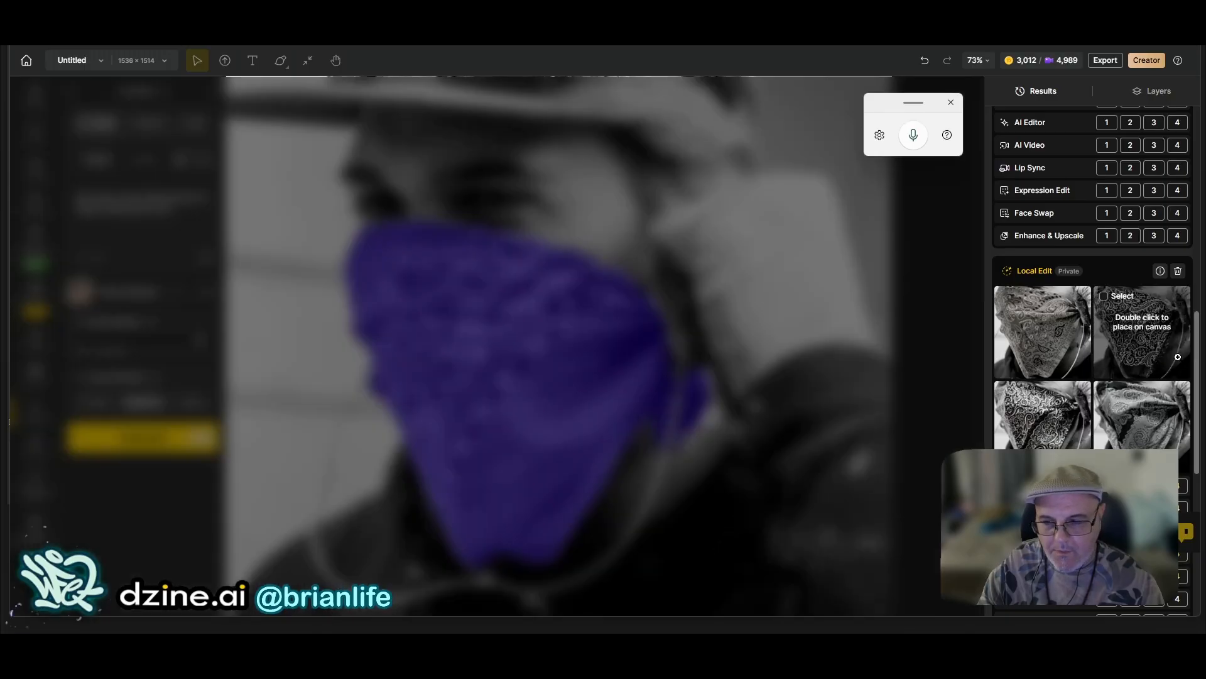
{"action": "mouse_move", "coordinate": [1161, 430]}
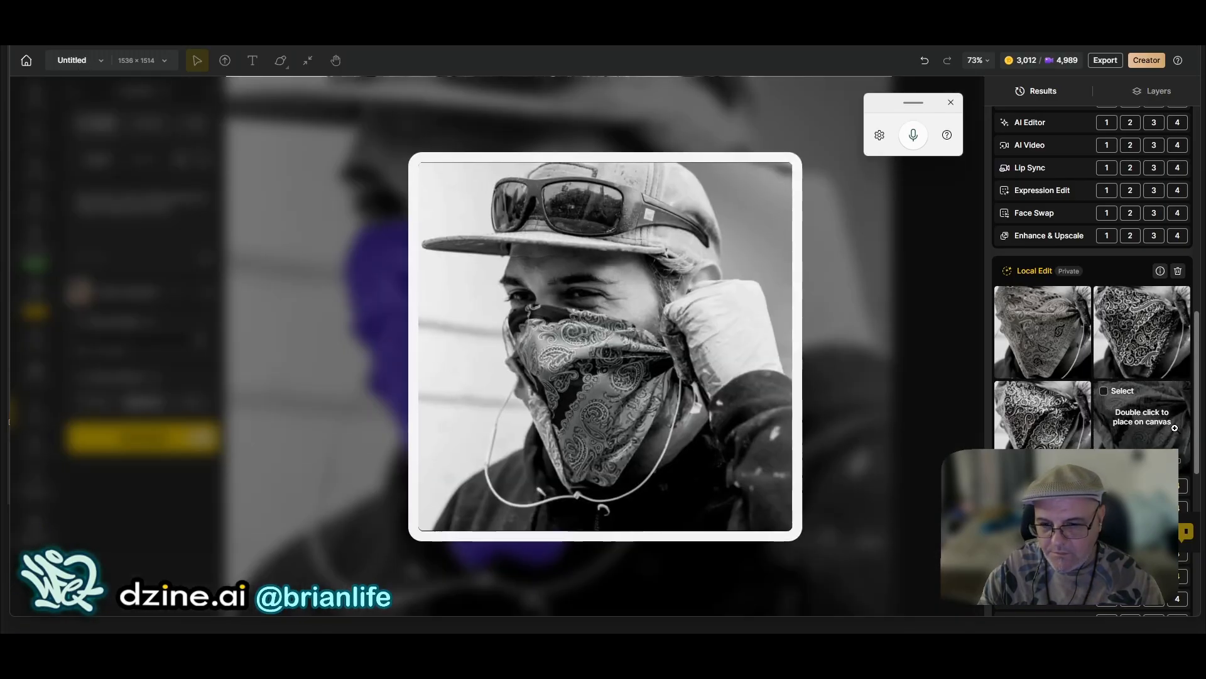
{"action": "scroll", "coordinate": [1171, 431], "scroll_direction": "down", "scroll_amount": 5}
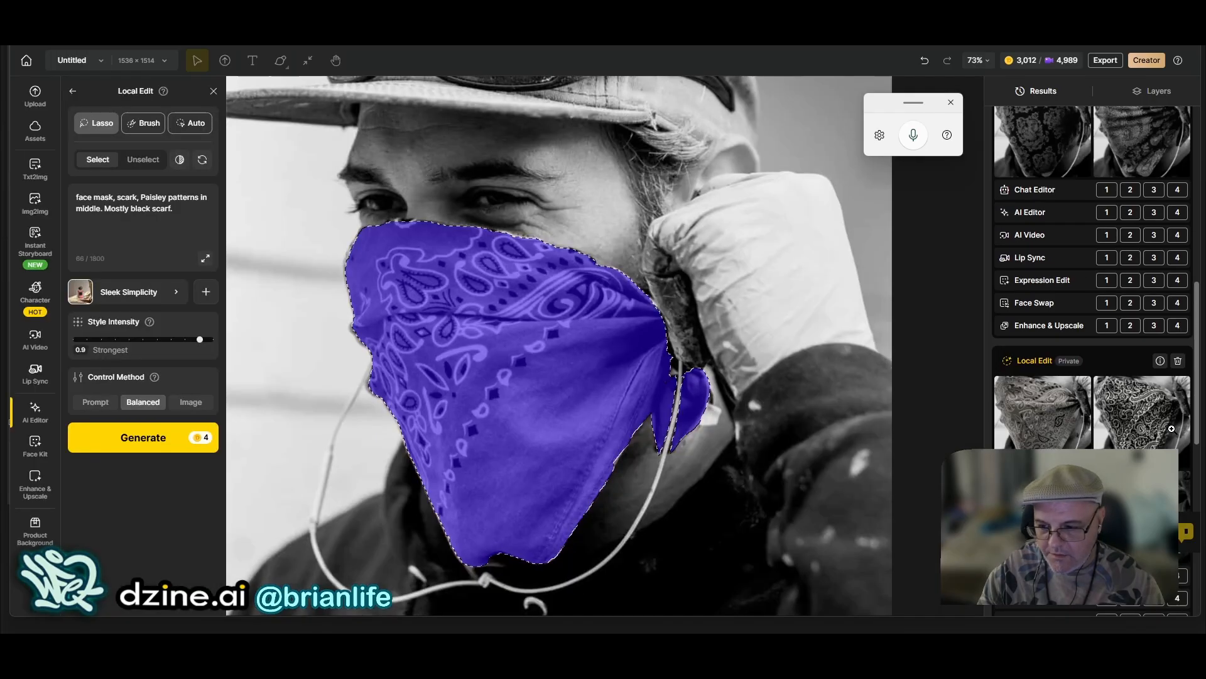
{"action": "scroll", "coordinate": [1167, 434], "scroll_direction": "up", "scroll_amount": 3}
{"action": "scroll", "coordinate": [1168, 438], "scroll_direction": "down", "scroll_amount": 4}
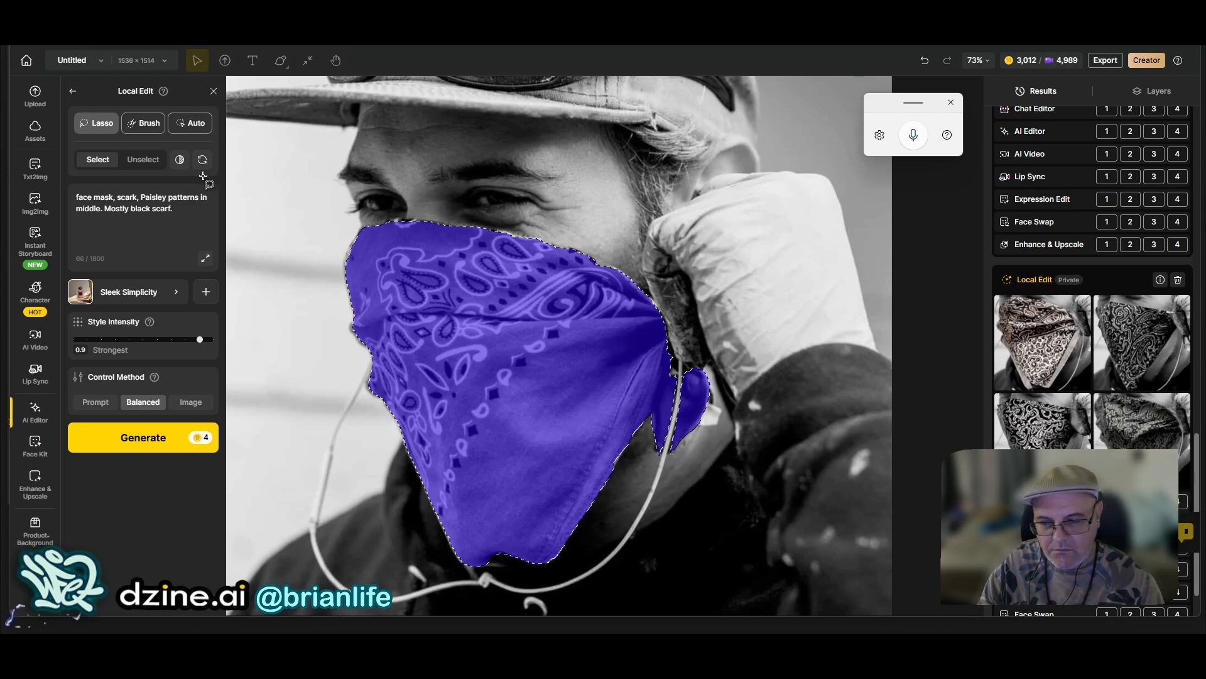
Step: Leave Local Edit and enter "face mask, scarf, Paisley patterns. mostly black scarf." as the Chat Editor prompt for the portrait
{"action": "left_click", "coordinate": [36, 202]}
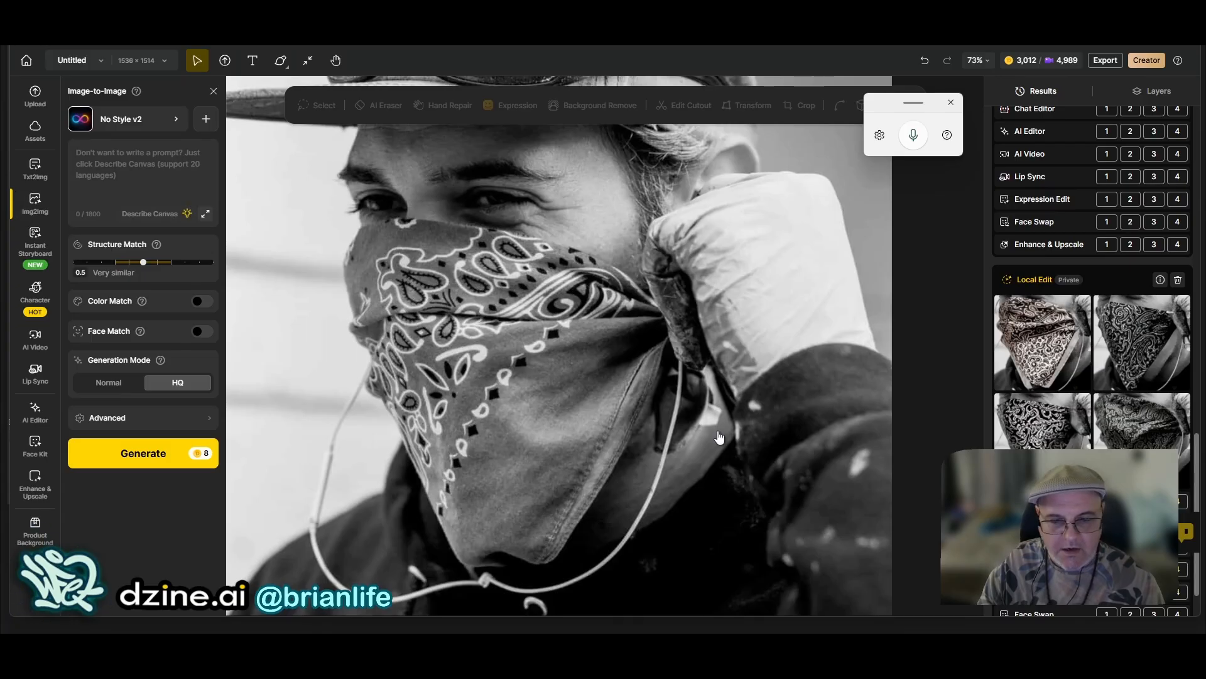
{"action": "left_click", "coordinate": [1142, 420]}
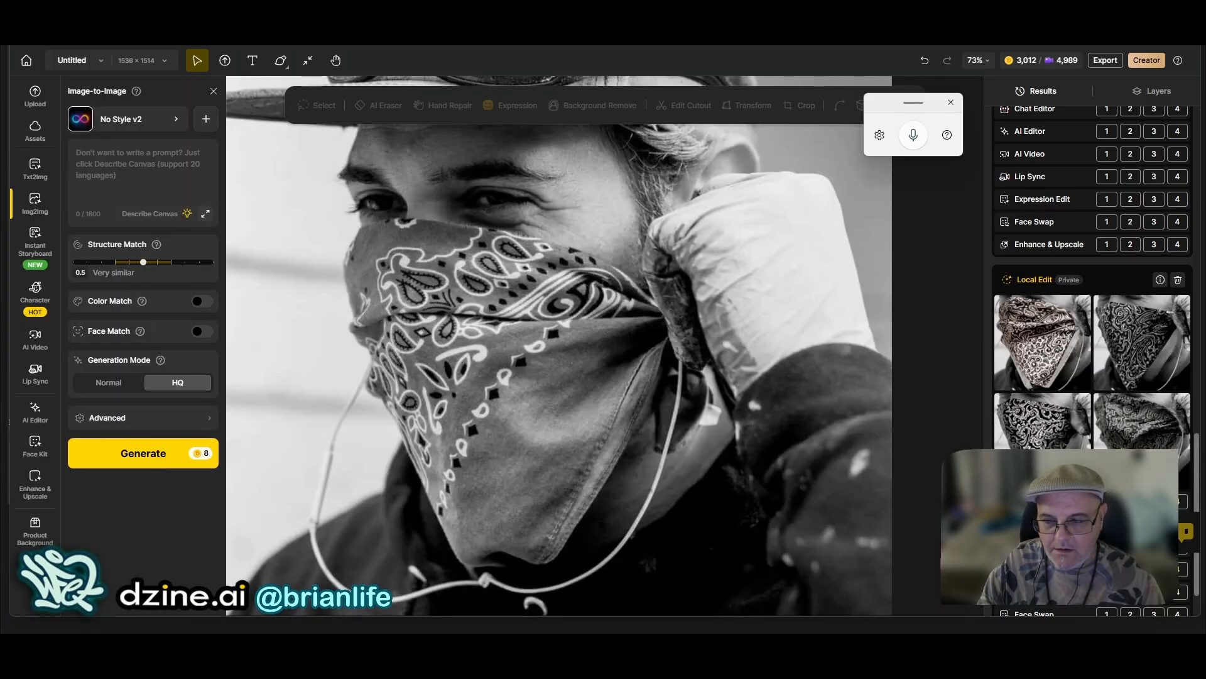
{"action": "left_click", "coordinate": [1181, 505]}
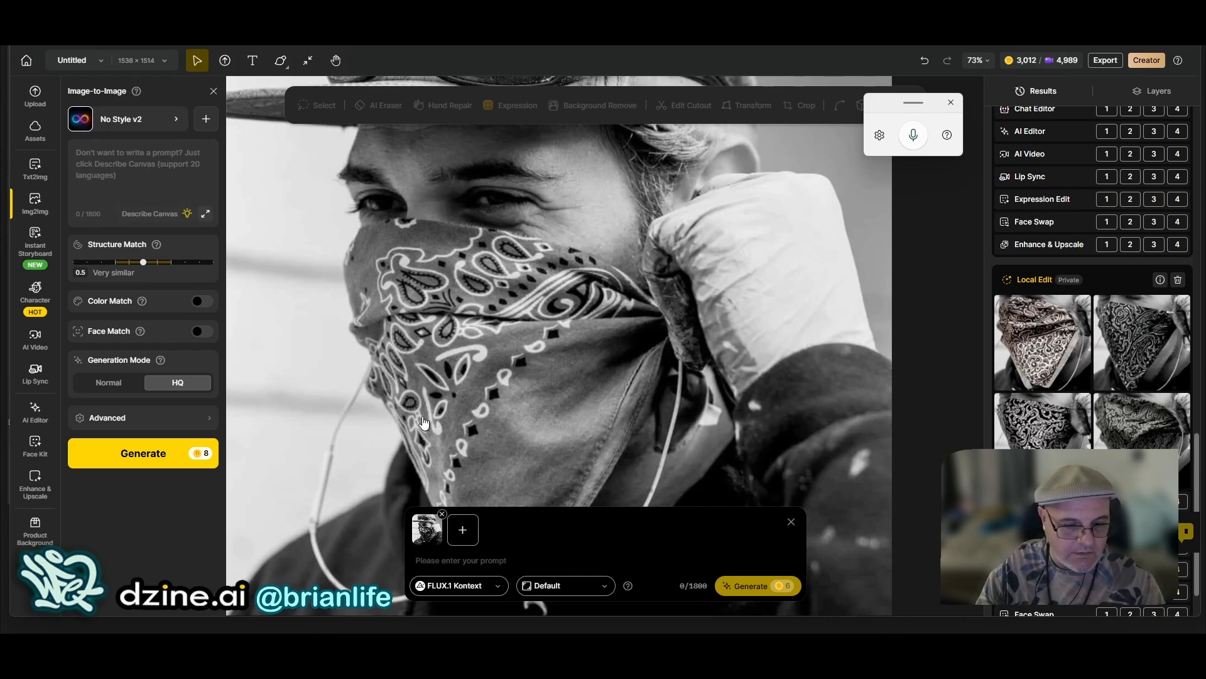
{"action": "type", "text": "face mask, scark, Paisley patterns. mostly black scarf."}
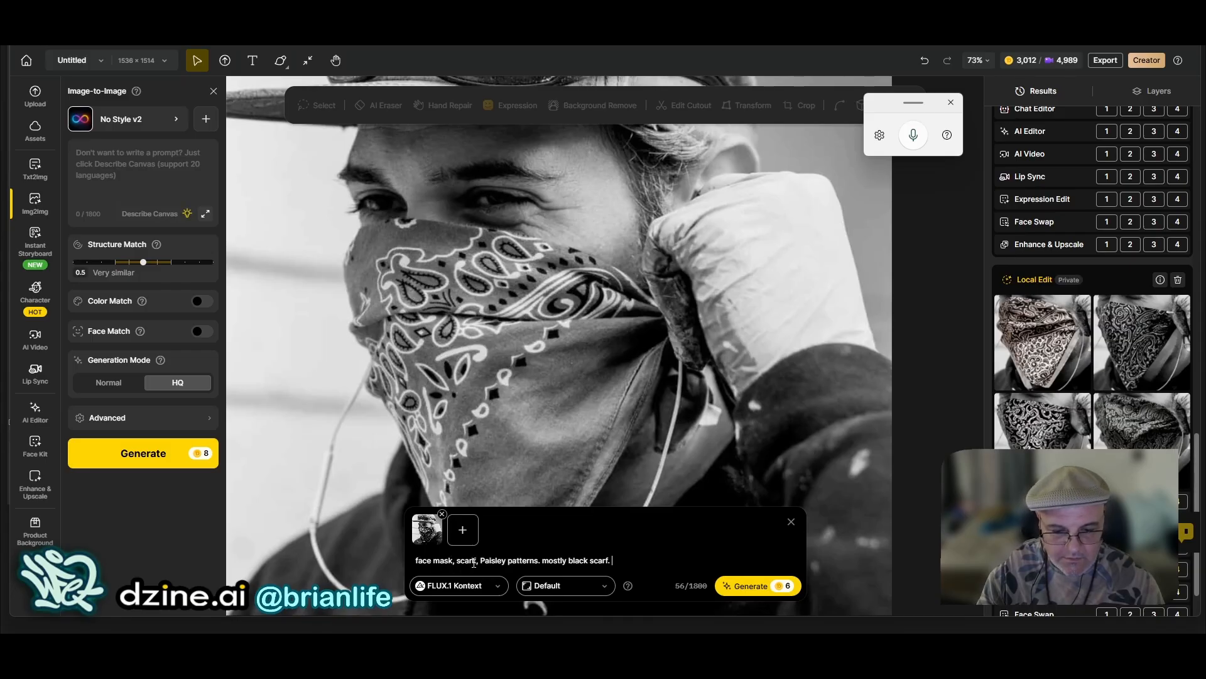
{"action": "key", "text": "BackSpace"}
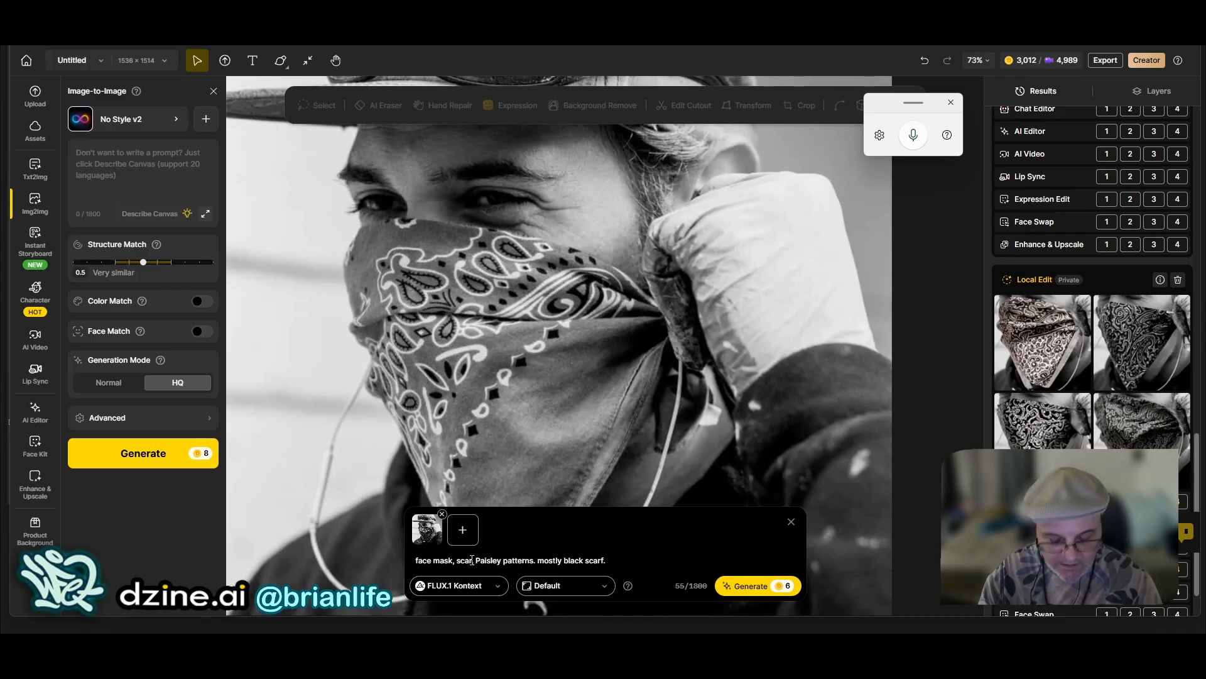
{"action": "type", "text": "f,"}
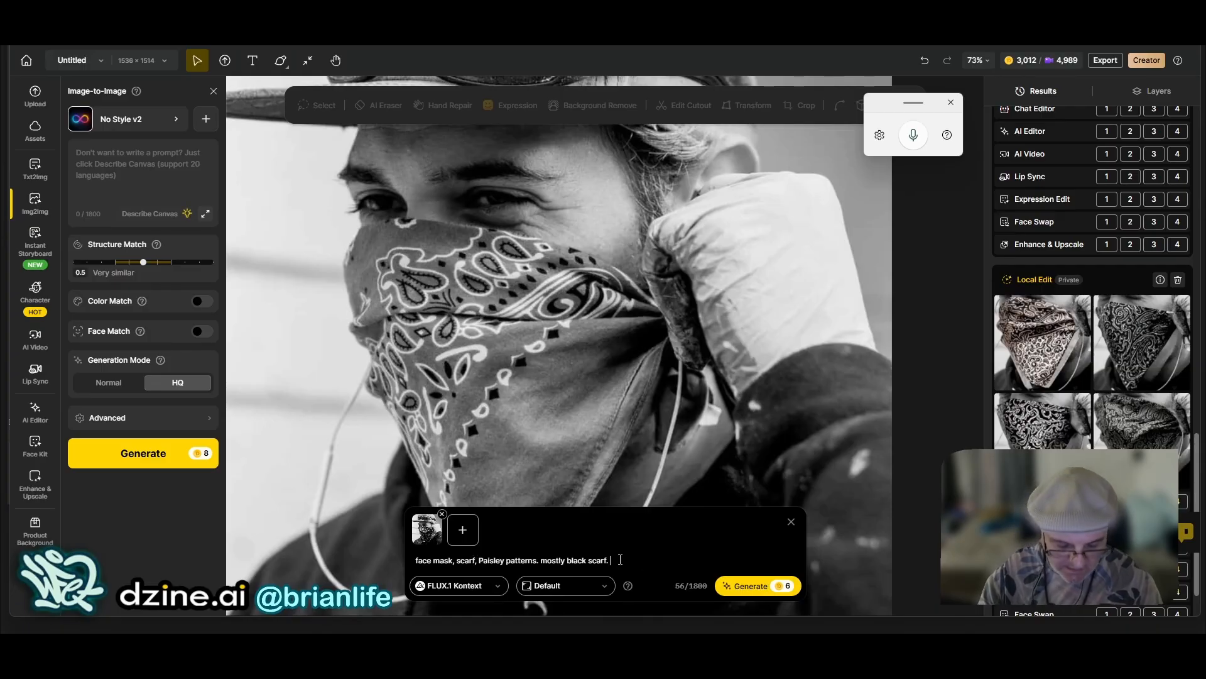
Step: Append "Black, dark." to the Chat Editor prompt and generate the image with FLUX.1 Kontext and the Default aspect ratio
{"action": "key", "text": "Caps_Lock"}
{"action": "type", "text": "MA"}
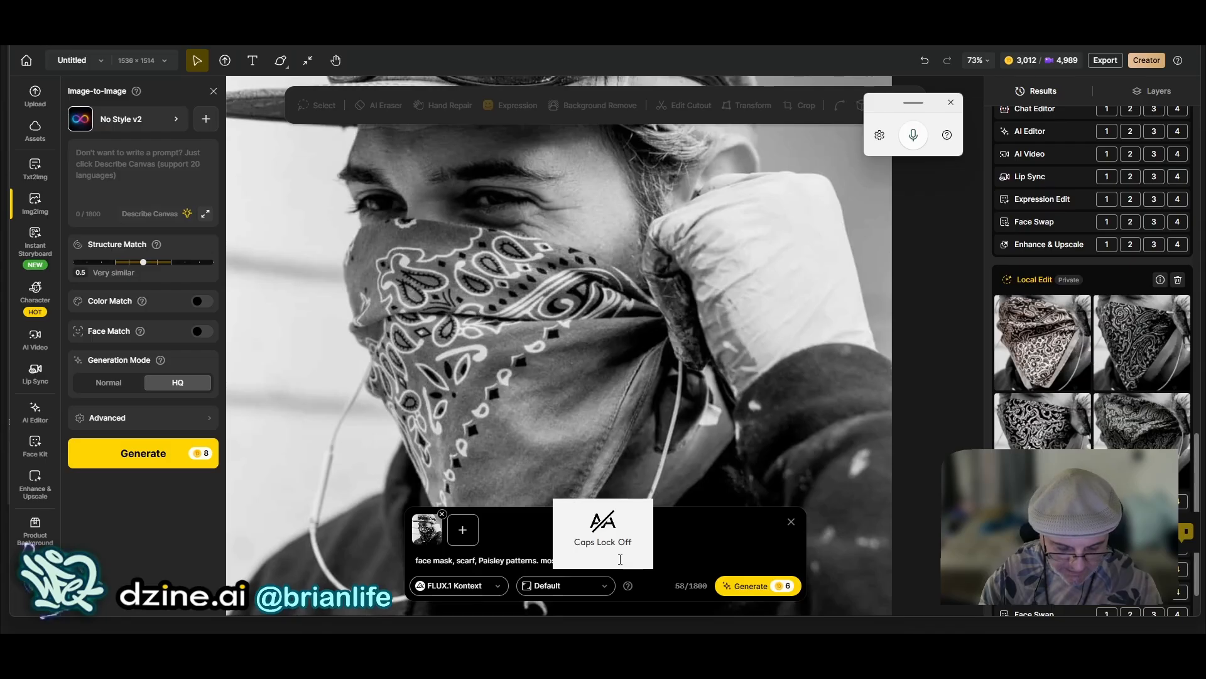
{"action": "type", "text": "ck scarf.  Black, dark."}
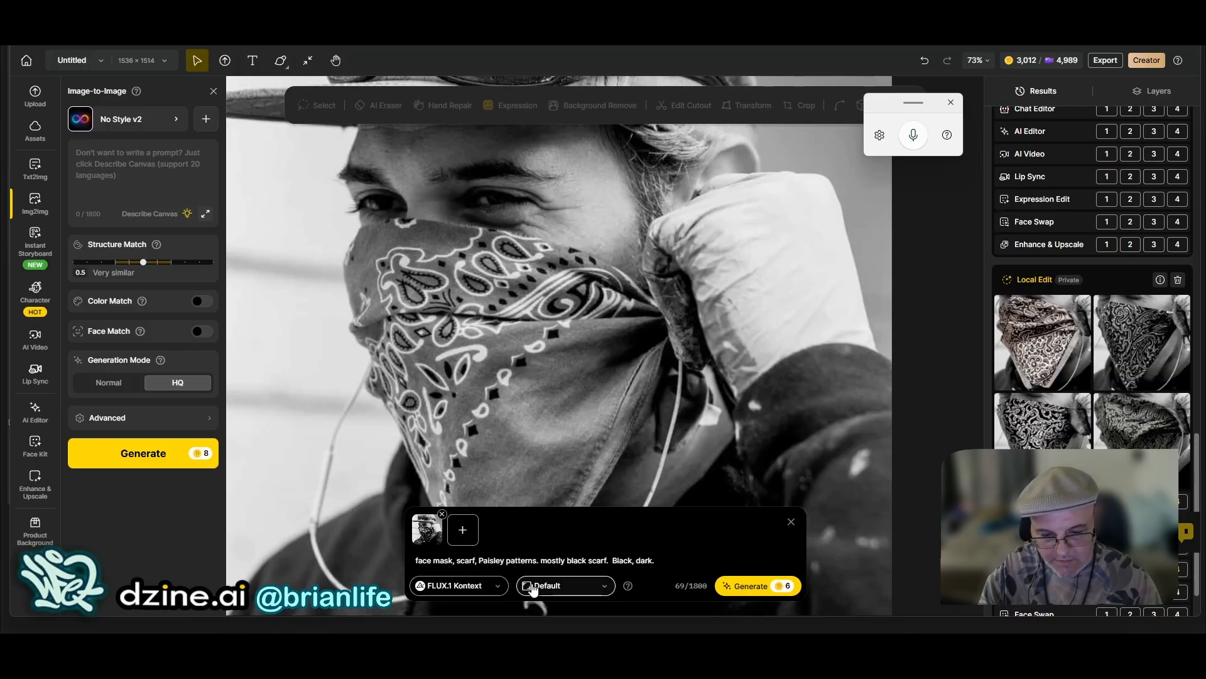
{"action": "left_click", "coordinate": [760, 587]}
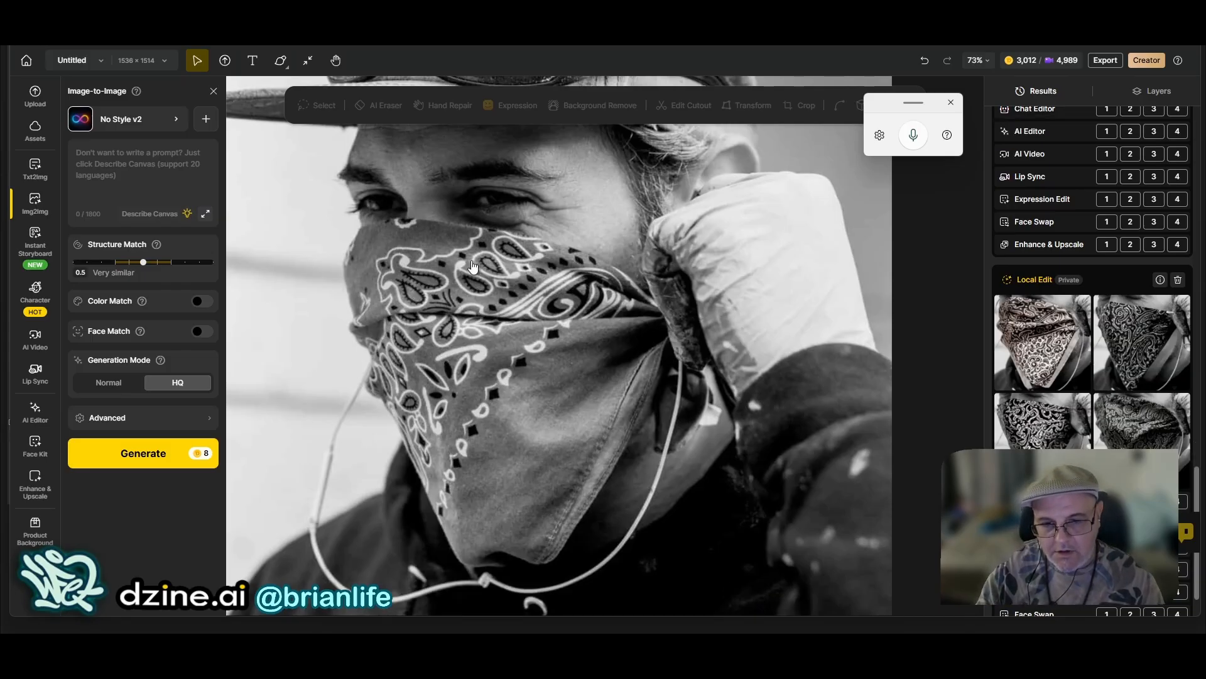
Step: Find the newly generated Chat Editor scarf image in the results and place it on the canvas
{"action": "left_click", "coordinate": [1041, 297]}
{"action": "left_click", "coordinate": [356, 279]}
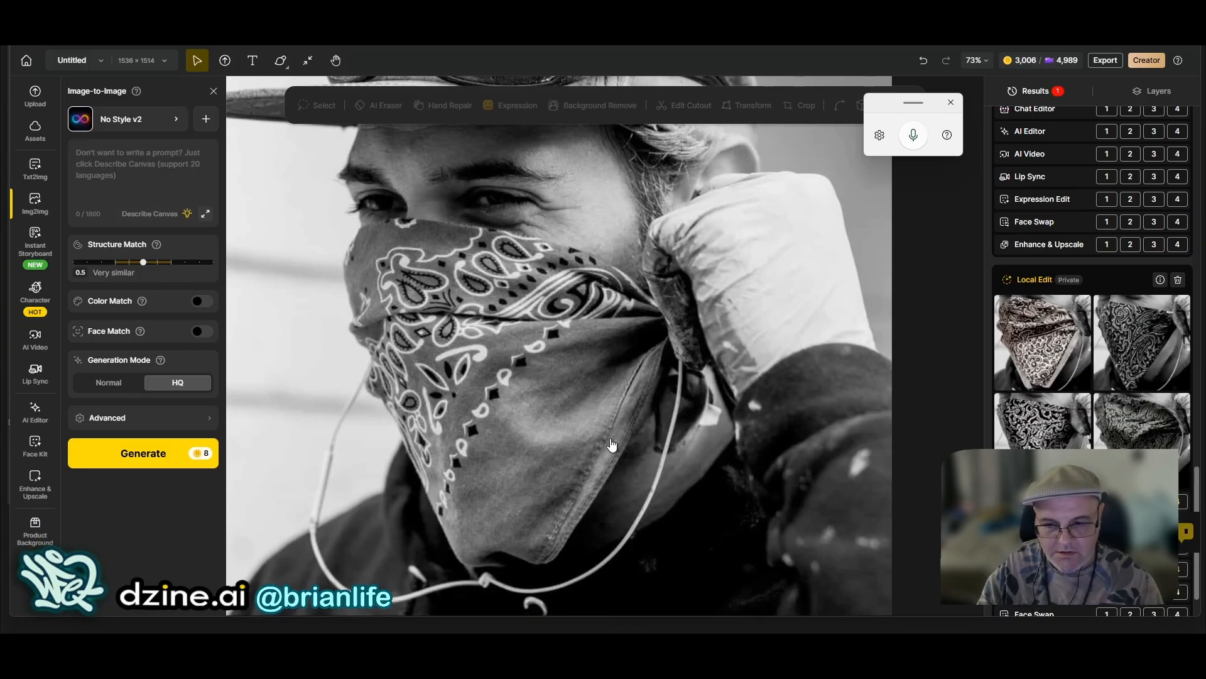
{"action": "scroll", "coordinate": [869, 214], "scroll_direction": "down", "scroll_amount": 1}
{"action": "left_click", "coordinate": [1042, 91]}
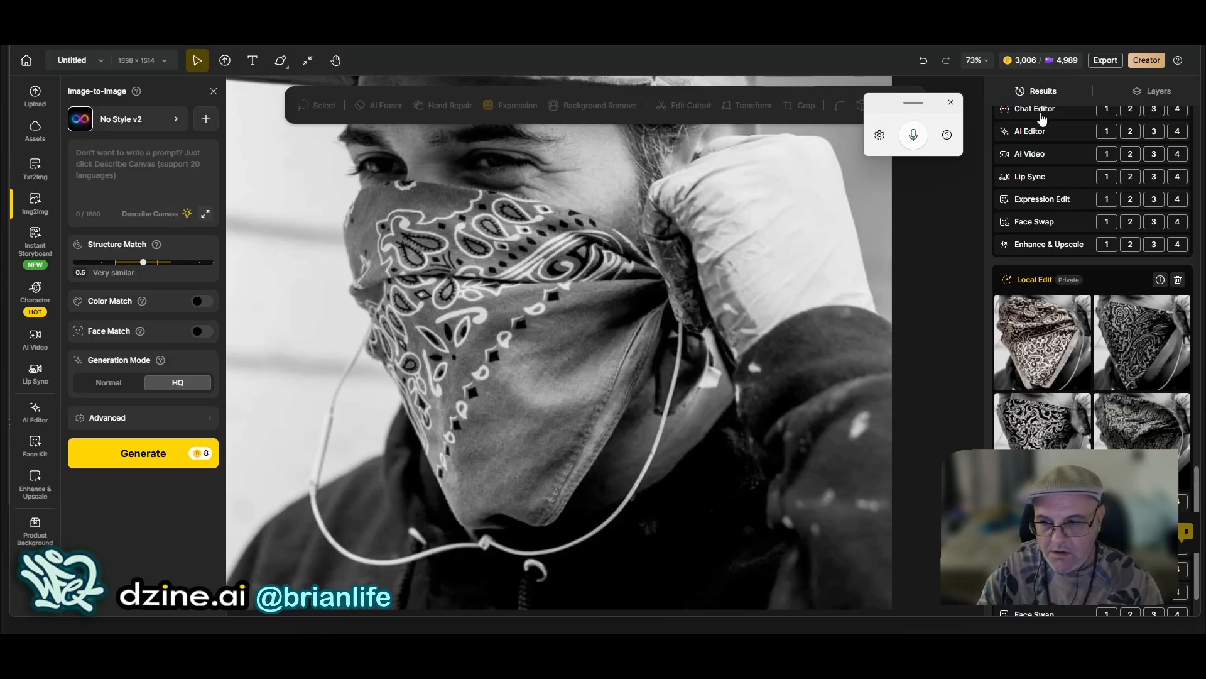
{"action": "scroll", "coordinate": [1096, 393], "scroll_direction": "up", "scroll_amount": 20}
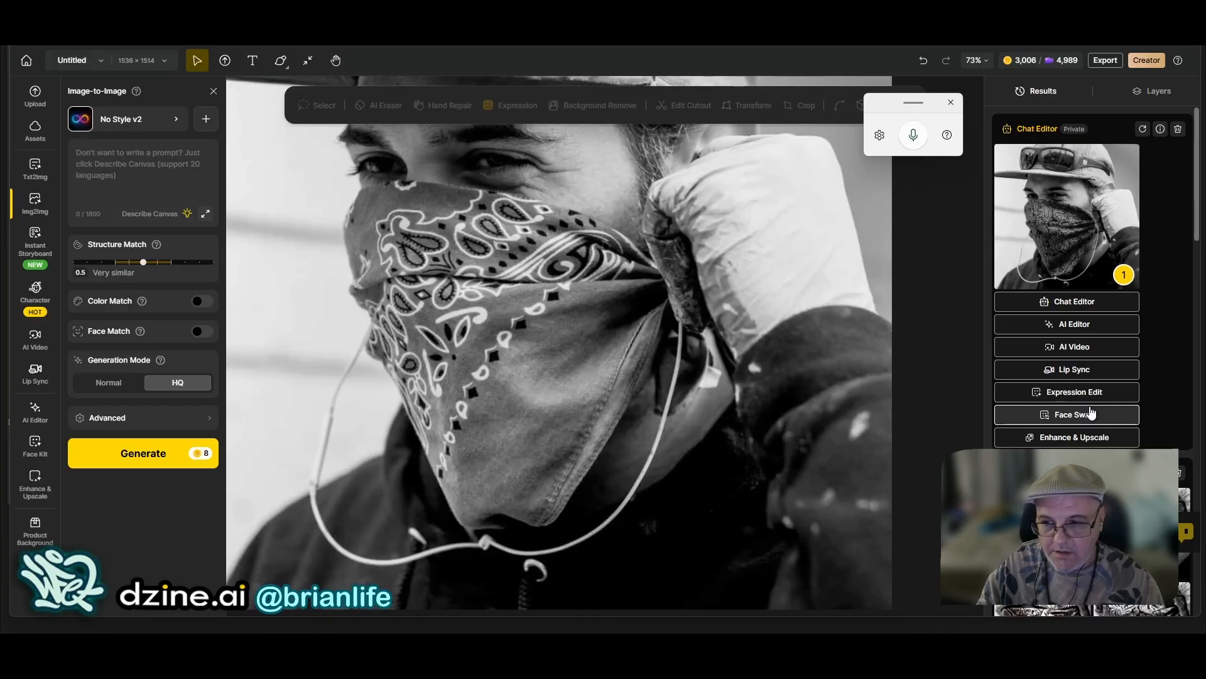
{"action": "mouse_move", "coordinate": [1004, 230]}
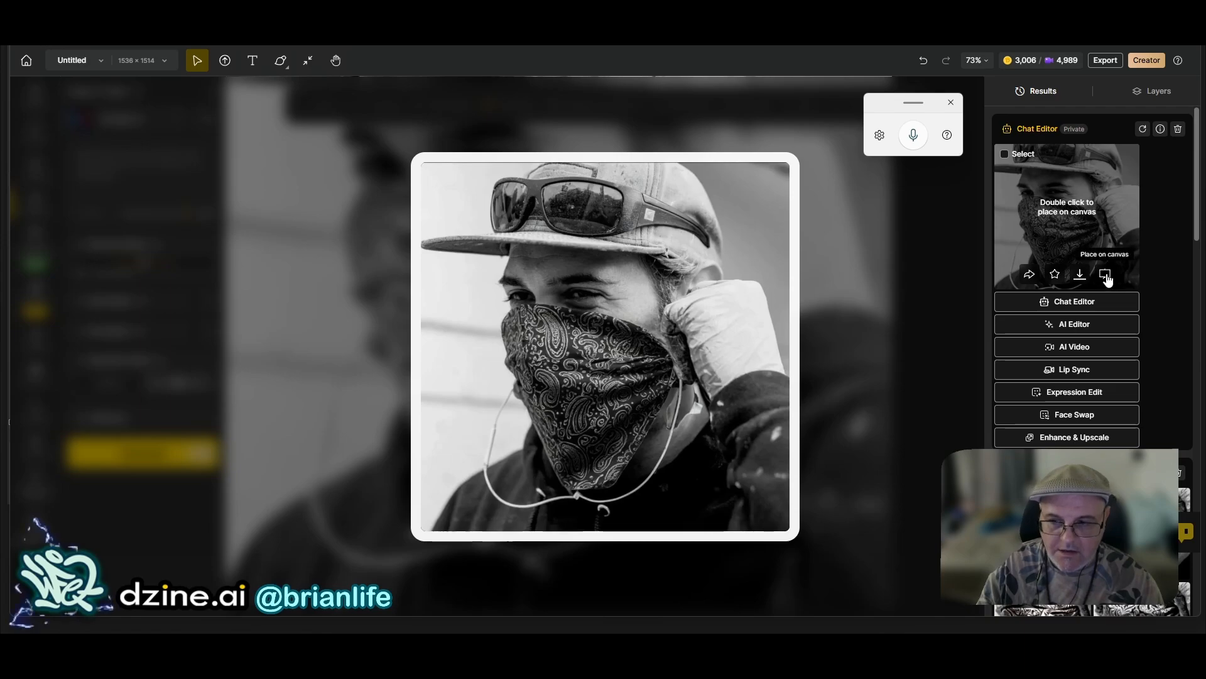
{"action": "left_click", "coordinate": [1107, 278]}
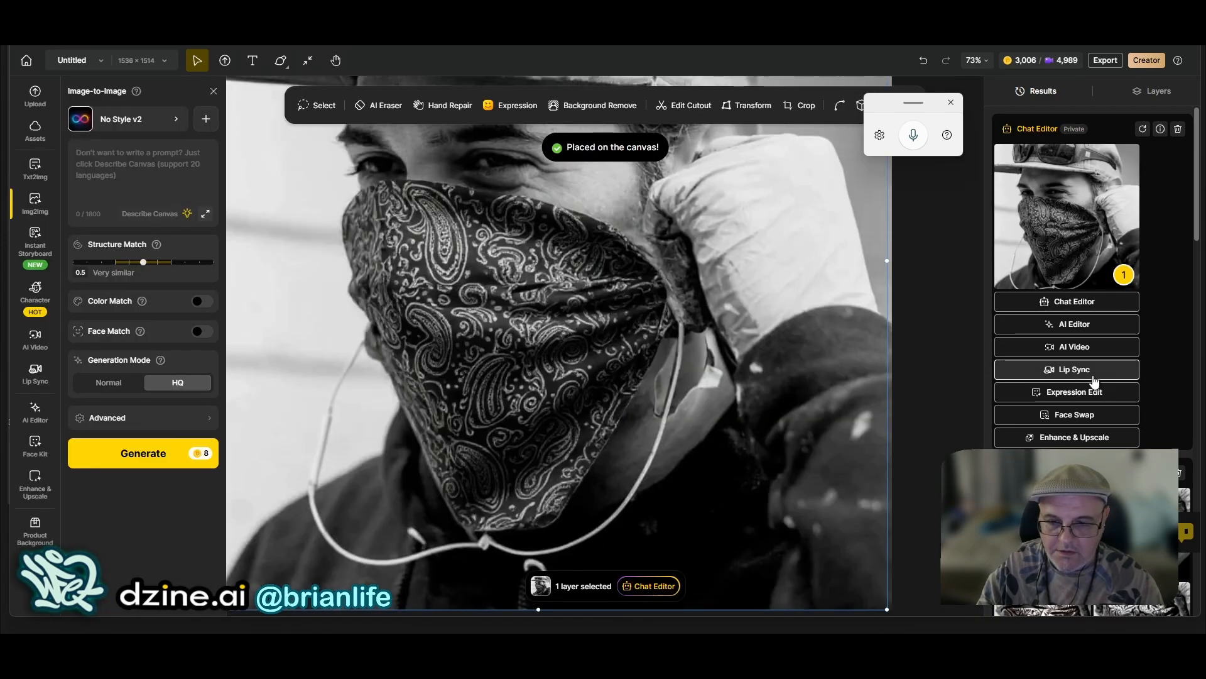
Step: Review the earlier results and toggle the visibility of Layer 5 and Layer 4 to compare their scarves with the original bandana
{"action": "scroll", "coordinate": [1096, 385], "scroll_direction": "down", "scroll_amount": 5}
{"action": "scroll", "coordinate": [1069, 418], "scroll_direction": "down", "scroll_amount": 11}
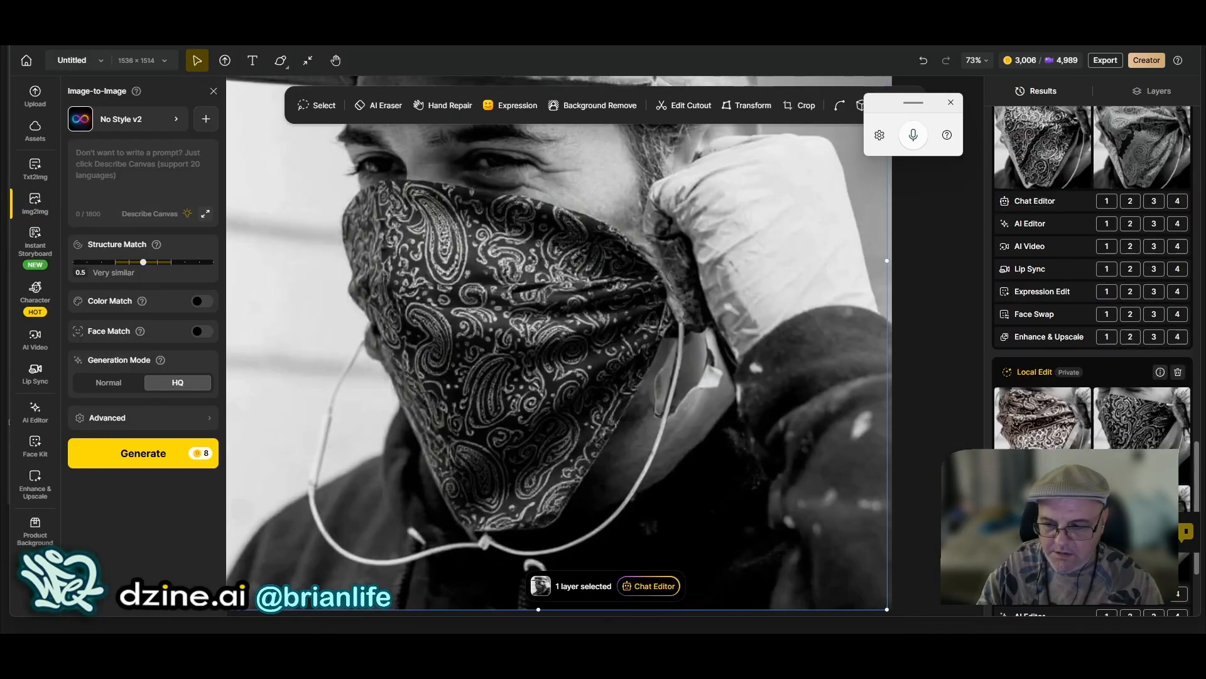
{"action": "scroll", "coordinate": [1139, 490], "scroll_direction": "down", "scroll_amount": 1}
{"action": "mouse_move", "coordinate": [1141, 484]}
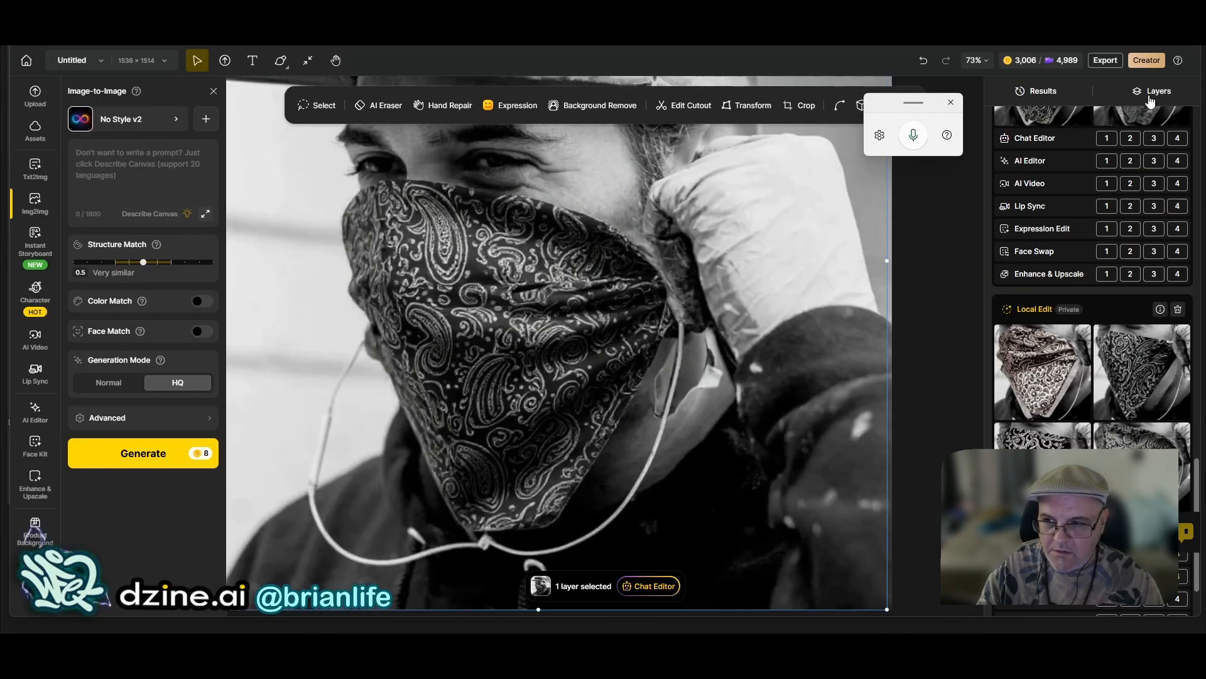
{"action": "left_click", "coordinate": [1151, 99]}
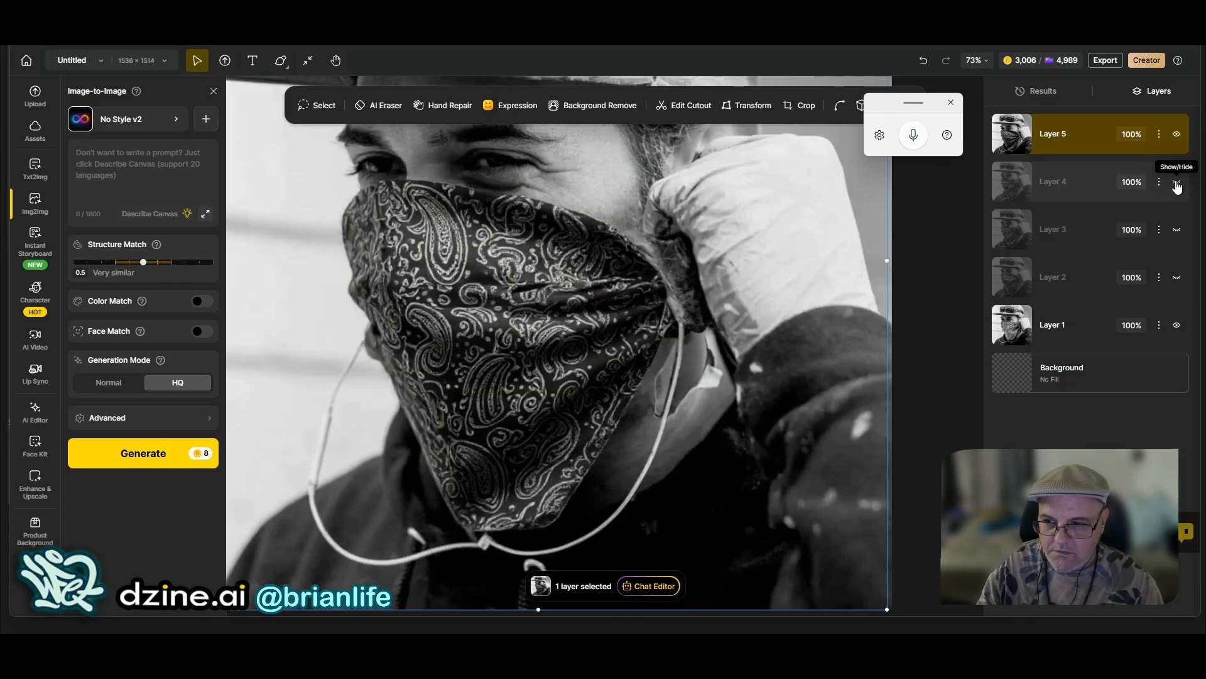
{"action": "left_click", "coordinate": [1177, 136]}
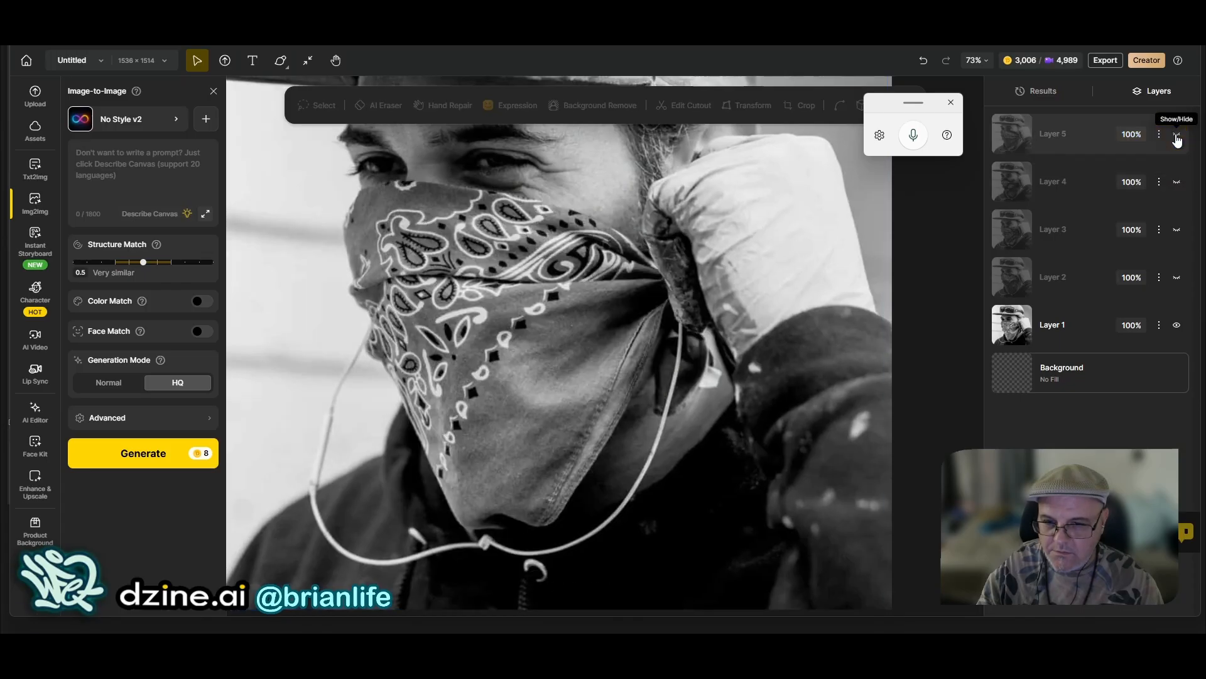
{"action": "left_click", "coordinate": [1176, 183]}
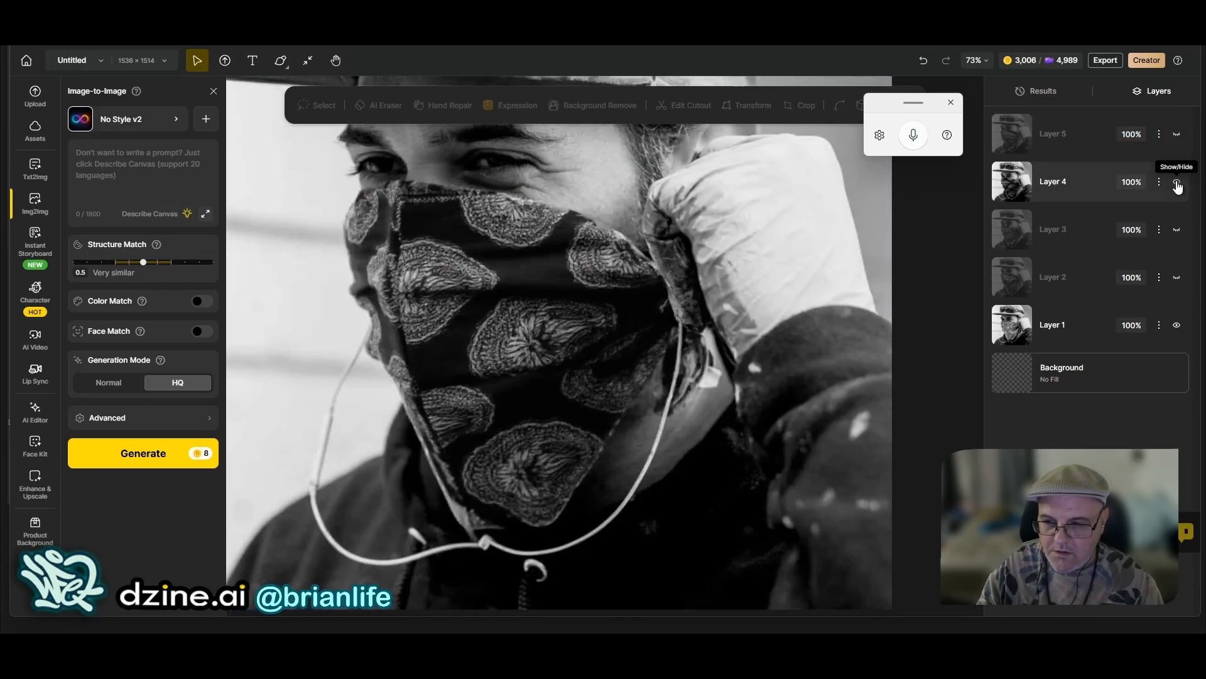
{"action": "left_click", "coordinate": [1177, 182]}
{"action": "left_click", "coordinate": [1177, 135]}
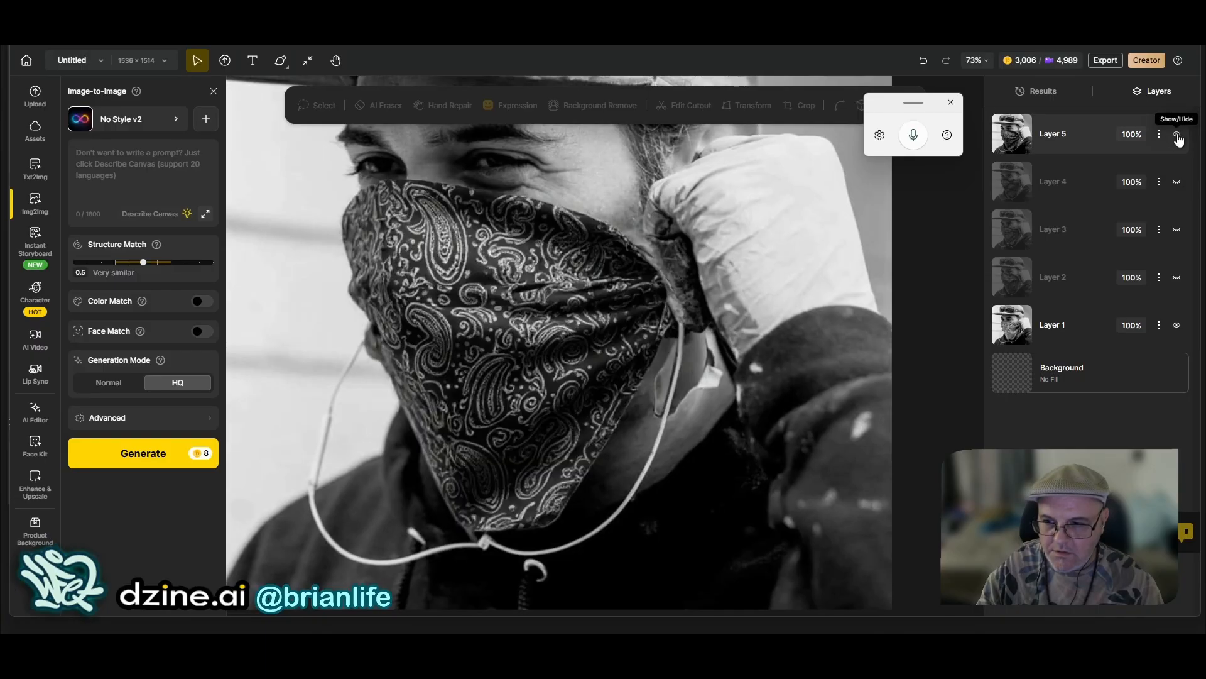
Step: Return to the newest generation result and preview the Chat Editor scarf image enlarged
{"action": "left_click", "coordinate": [1038, 93]}
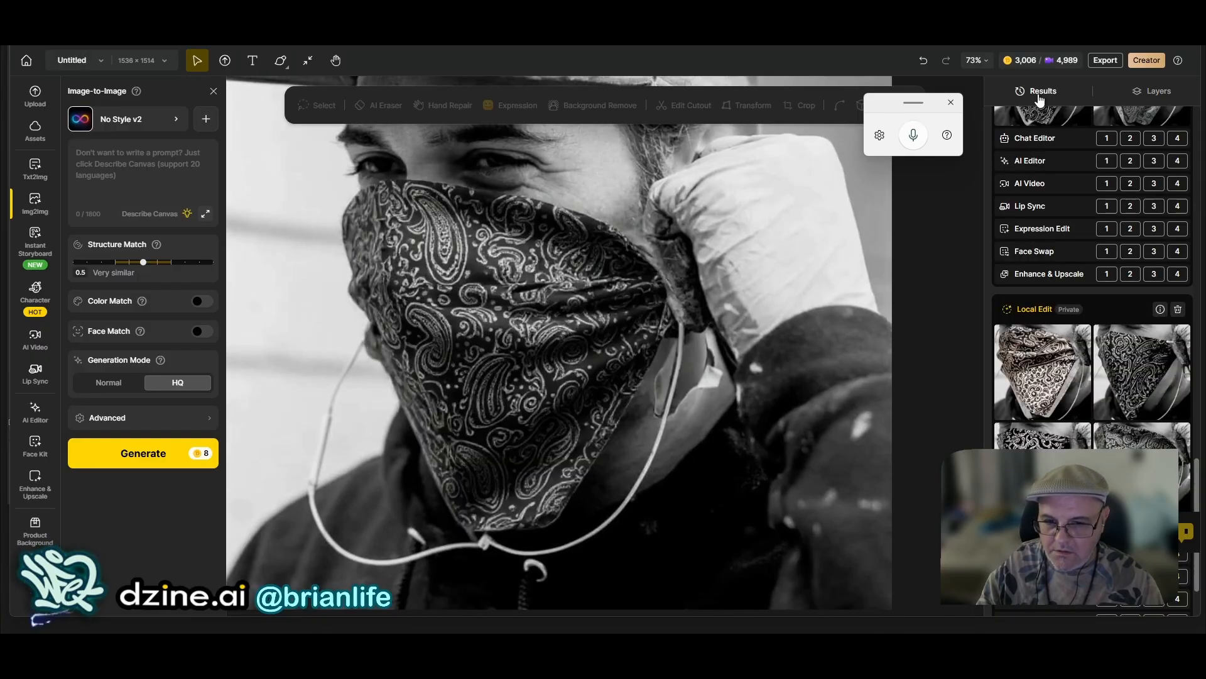
{"action": "scroll", "coordinate": [1125, 319], "scroll_direction": "up", "scroll_amount": 10}
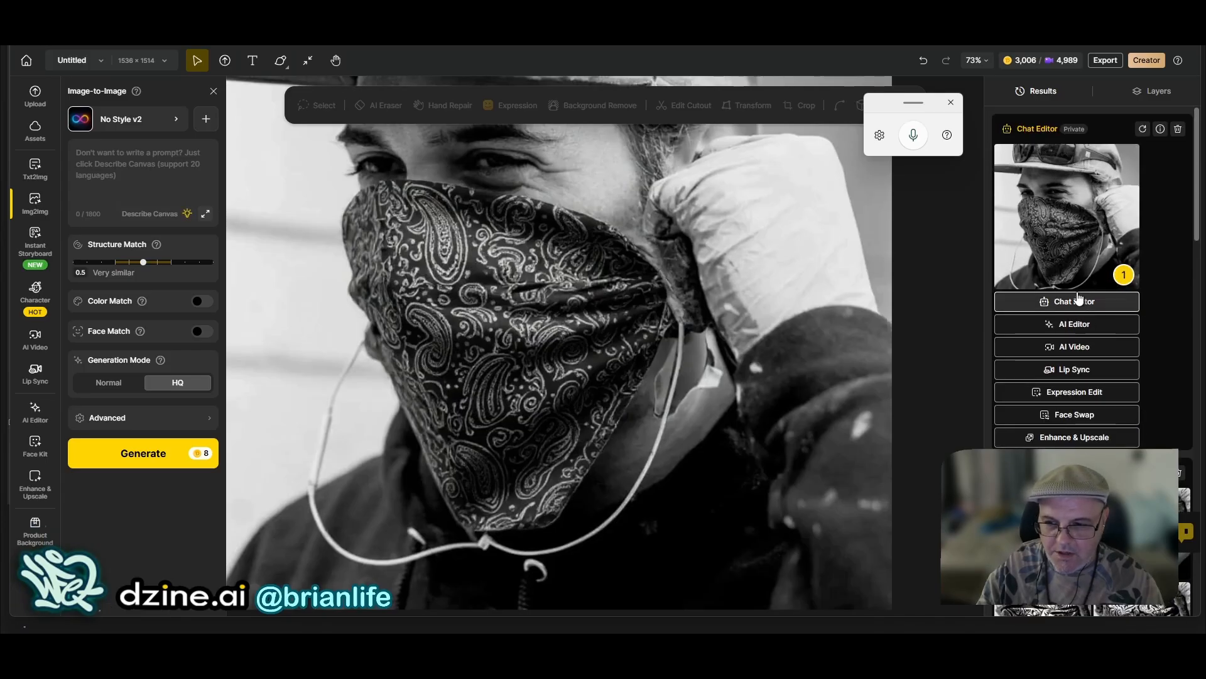
{"action": "left_click", "coordinate": [1053, 257]}
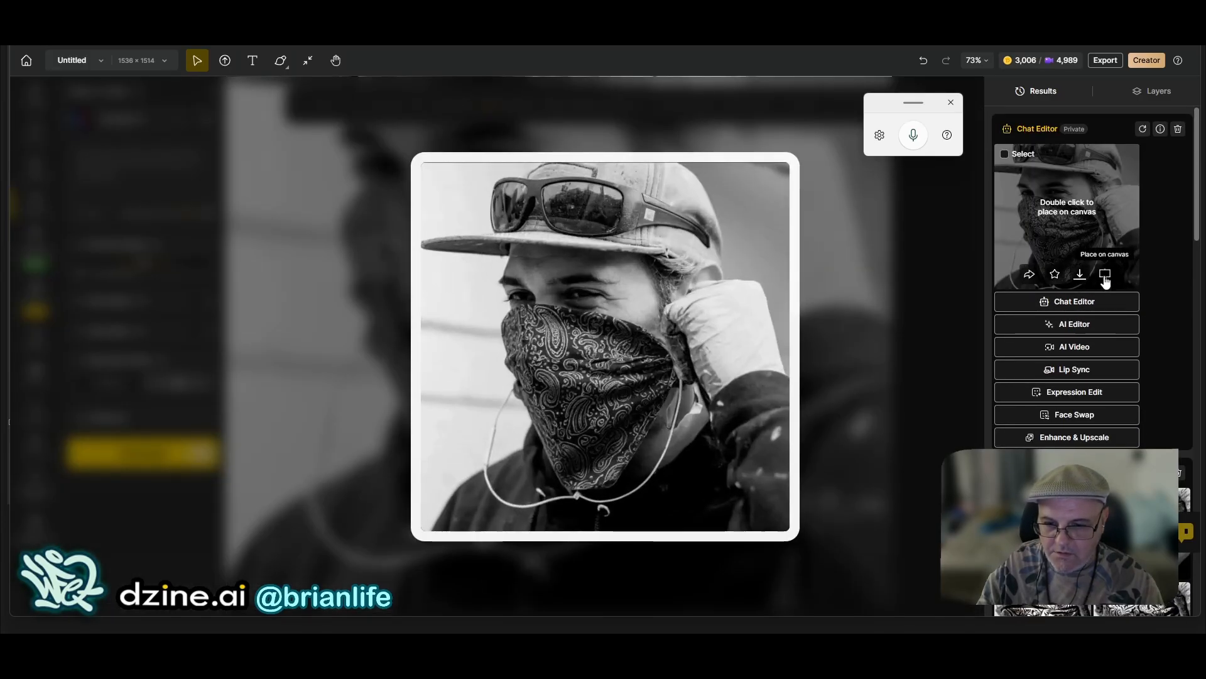
Step: Place the newest Chat Editor scarf image and the fourth image of the last Local Edit set on the canvas
{"action": "left_click", "coordinate": [1105, 277]}
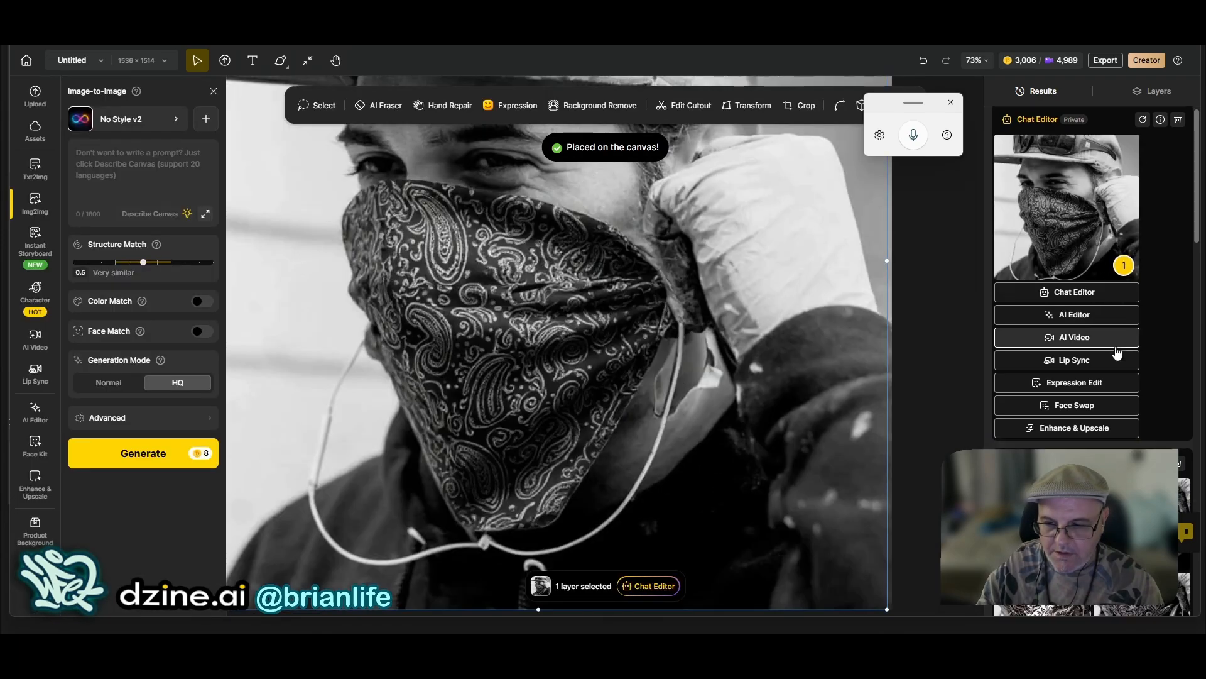
{"action": "scroll", "coordinate": [1117, 355], "scroll_direction": "down", "scroll_amount": 10}
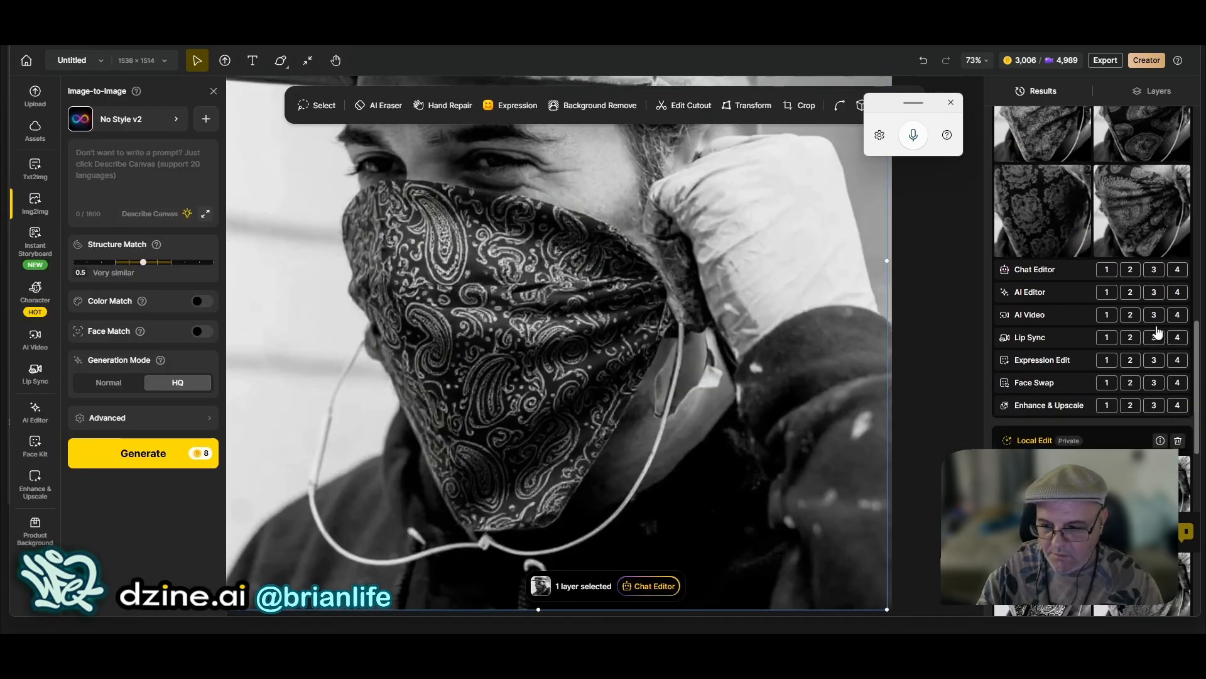
{"action": "scroll", "coordinate": [1158, 333], "scroll_direction": "down", "scroll_amount": 5}
{"action": "mouse_move", "coordinate": [1169, 355]}
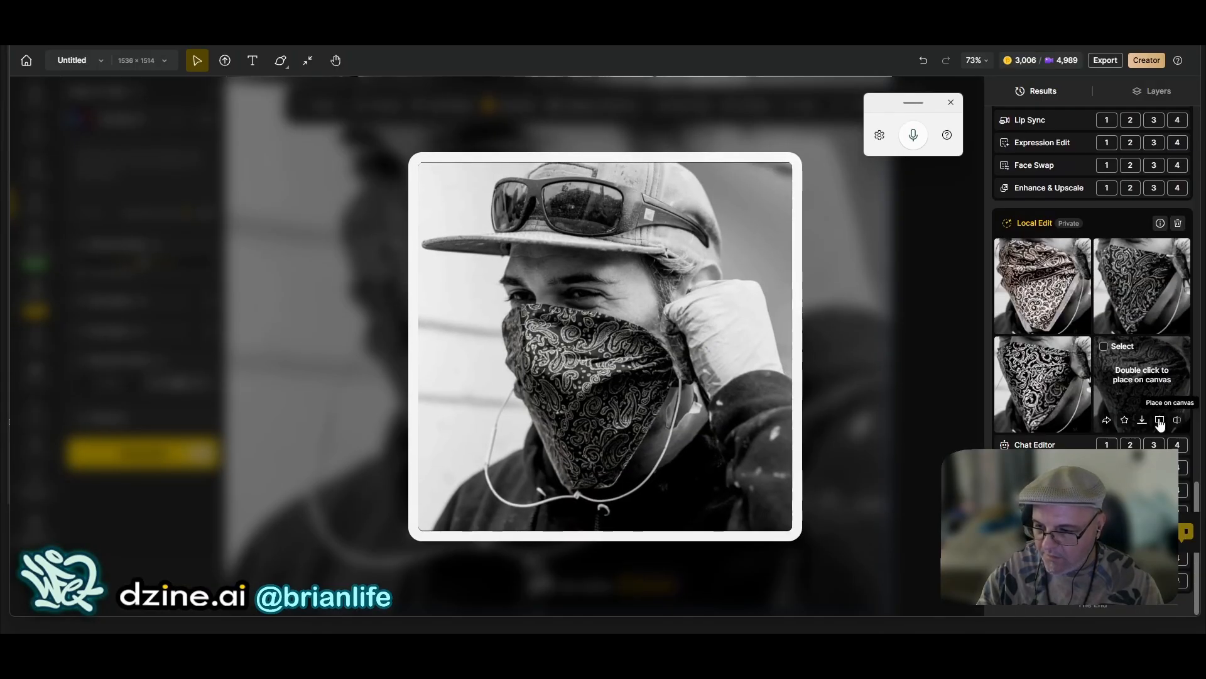
{"action": "double_click", "coordinate": [1134, 377]}
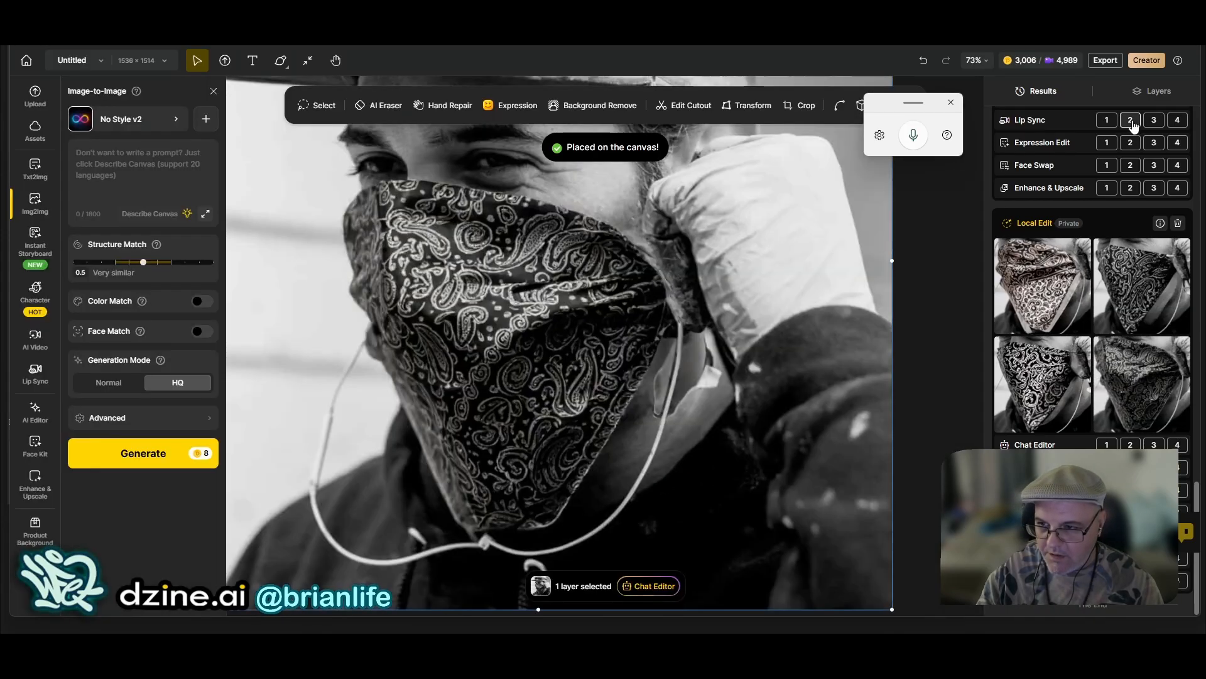
Step: Toggle the visibility of Layer 7 to compare its Local Edit scarf with the Chat Editor scarf underneath
{"action": "left_click", "coordinate": [1155, 91]}
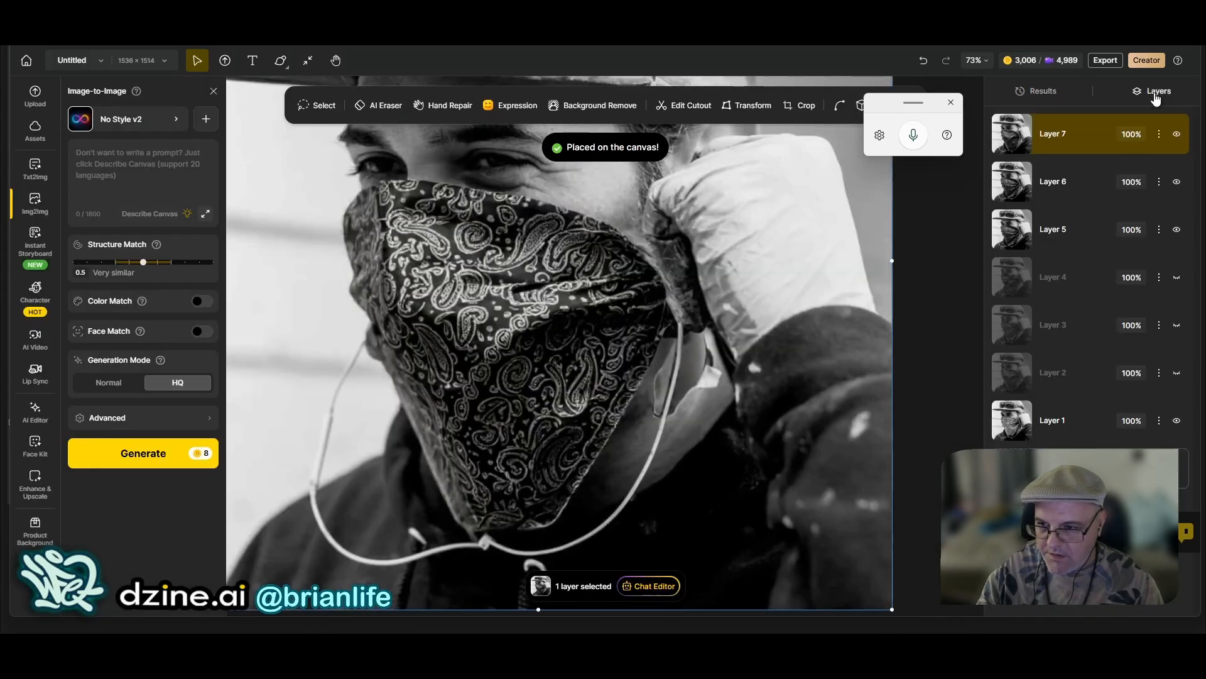
{"action": "left_click", "coordinate": [1178, 134]}
{"action": "left_click", "coordinate": [1177, 135]}
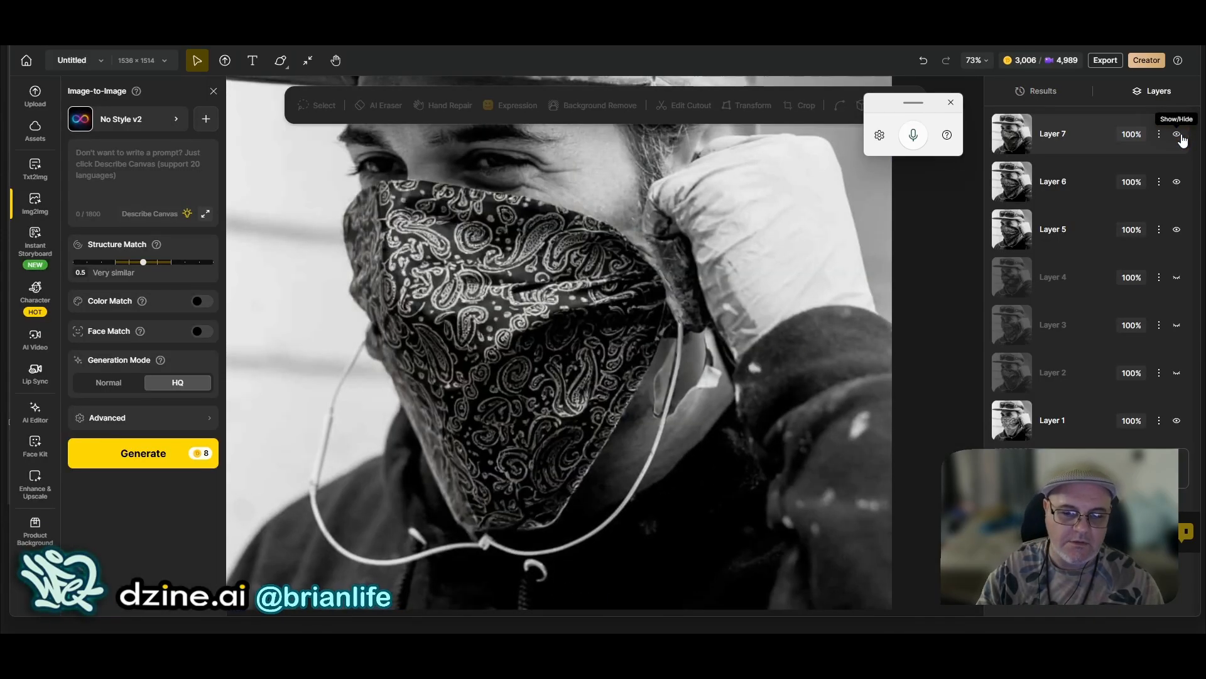
{"action": "left_click", "coordinate": [1178, 136]}
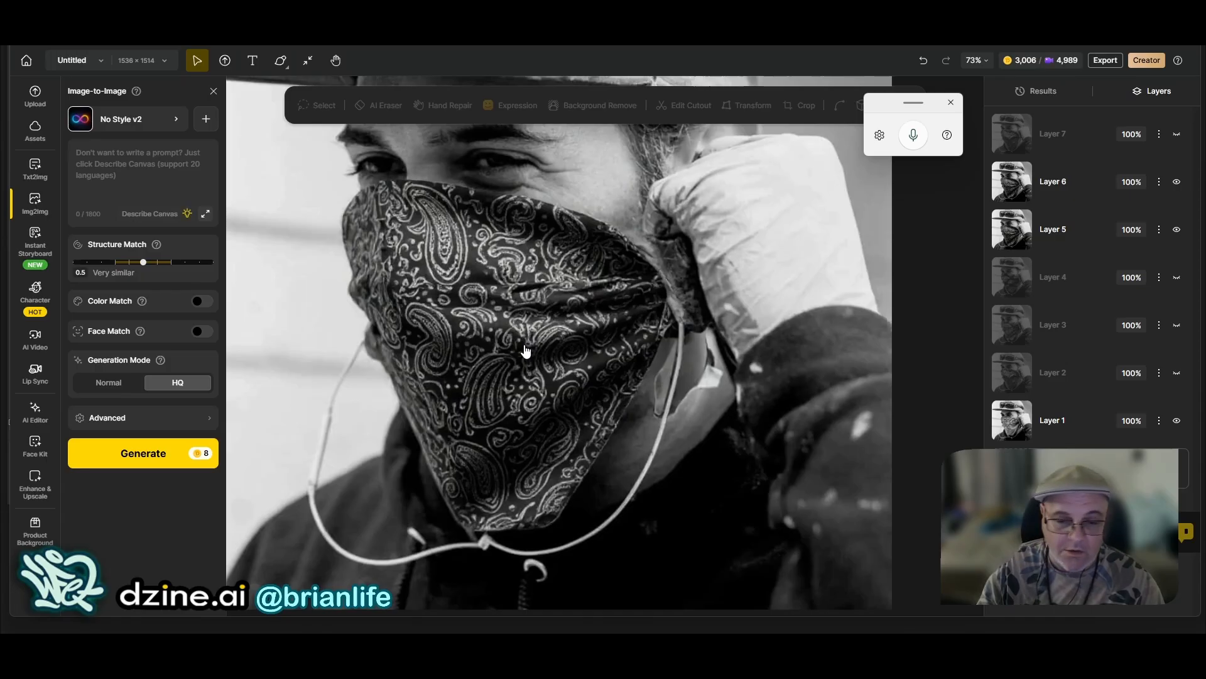
{"action": "left_click", "coordinate": [1179, 138]}
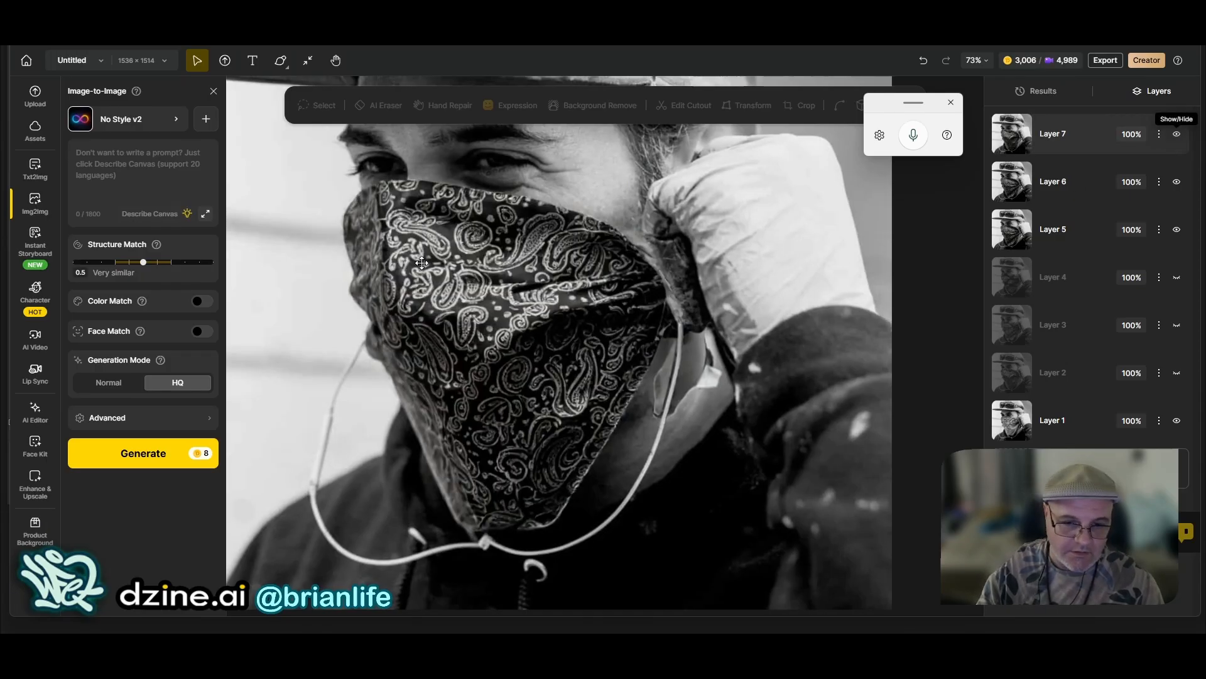
{"action": "scroll", "coordinate": [454, 314], "scroll_direction": "down", "scroll_amount": 3}
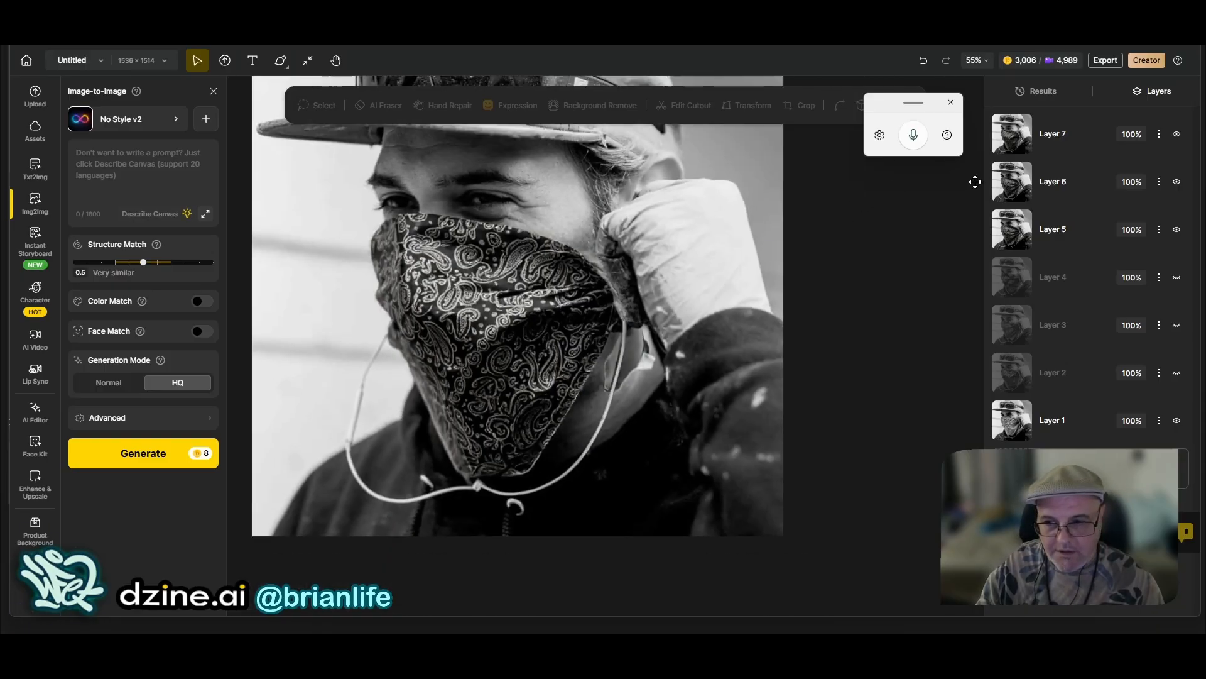
Step: Hide Layers 7, 6 and 5 and open the Chat Editor on the original photo in Layer 1
{"action": "left_click", "coordinate": [1177, 134]}
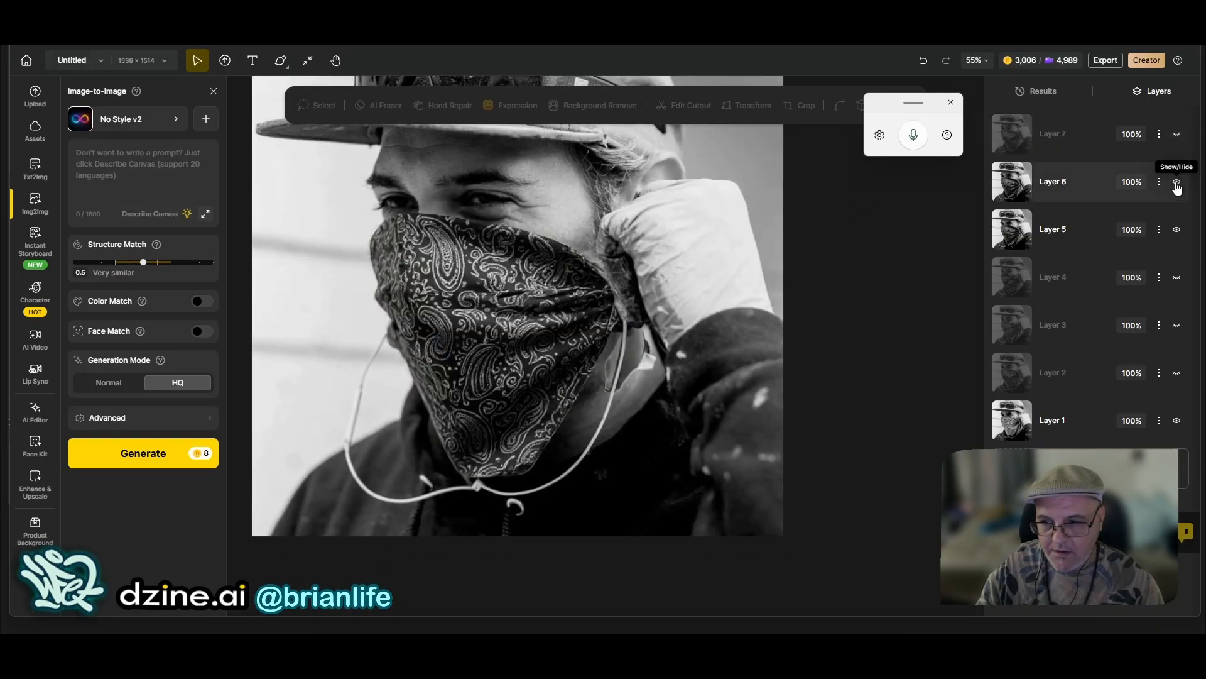
{"action": "right_click", "coordinate": [1059, 181]}
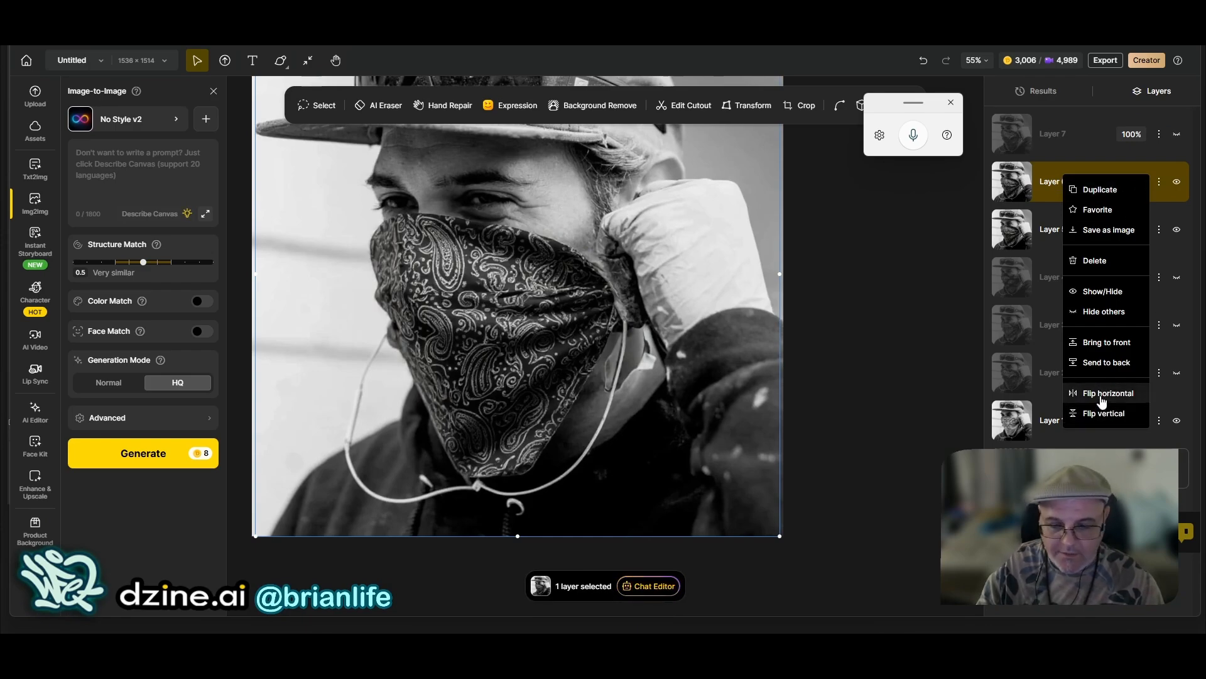
{"action": "left_click", "coordinate": [839, 345]}
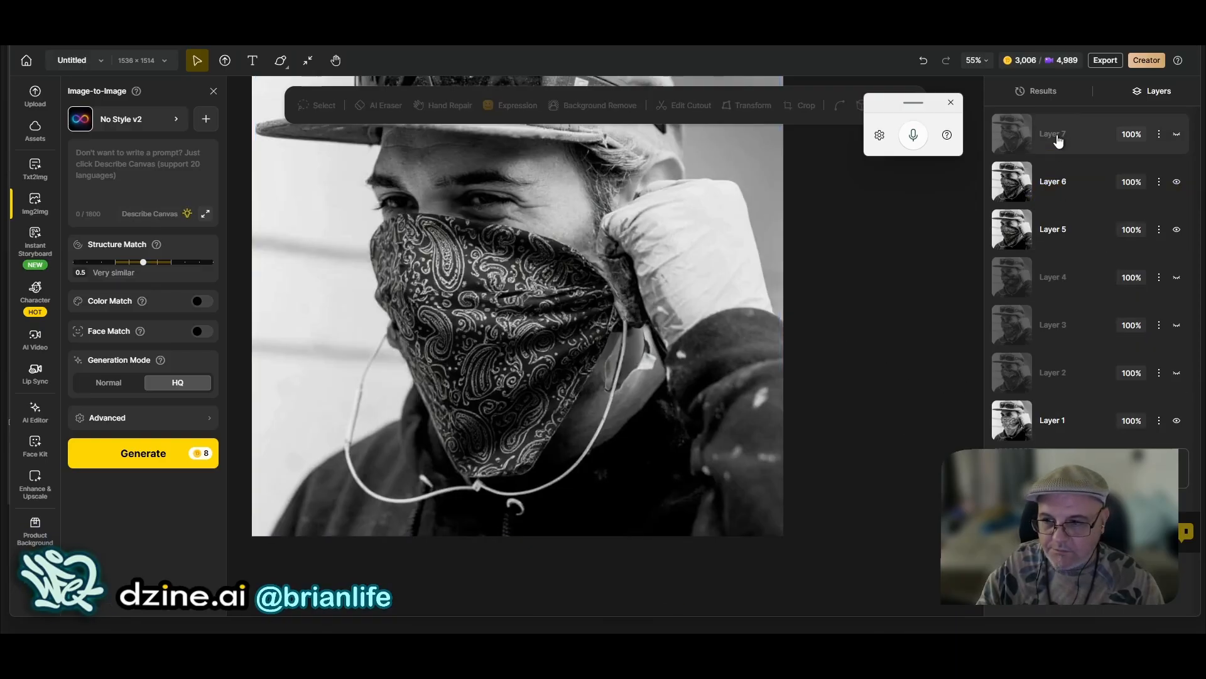
{"action": "left_click", "coordinate": [1125, 183]}
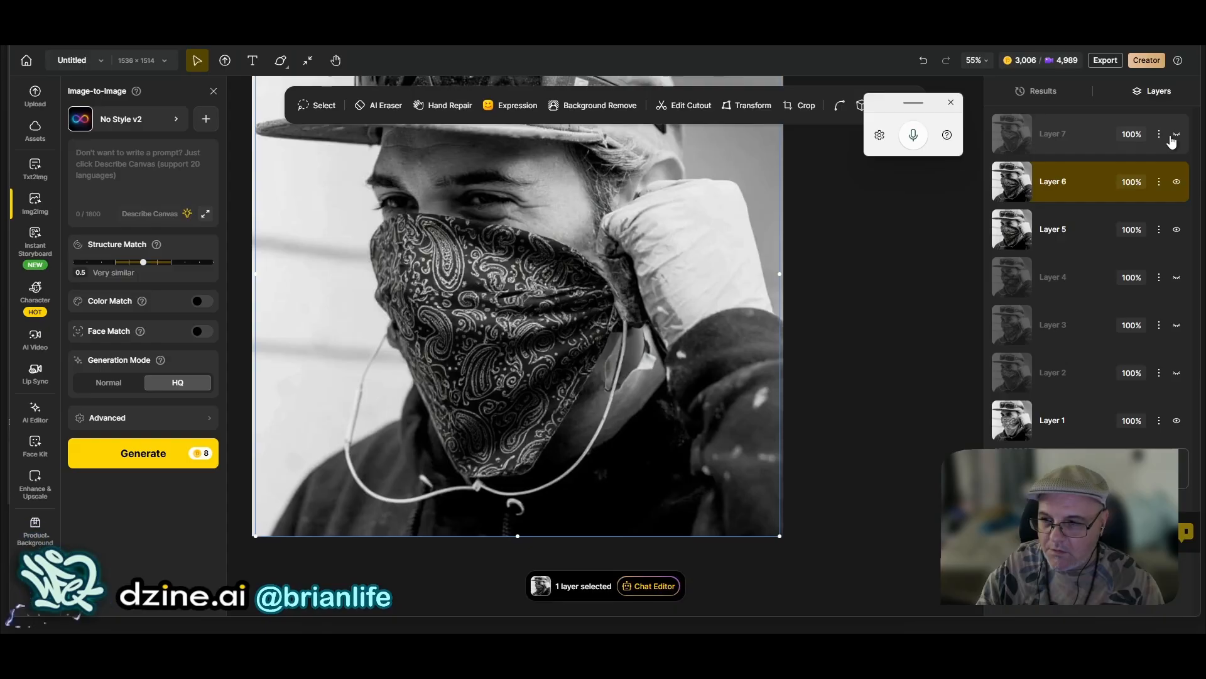
{"action": "left_click", "coordinate": [1176, 182]}
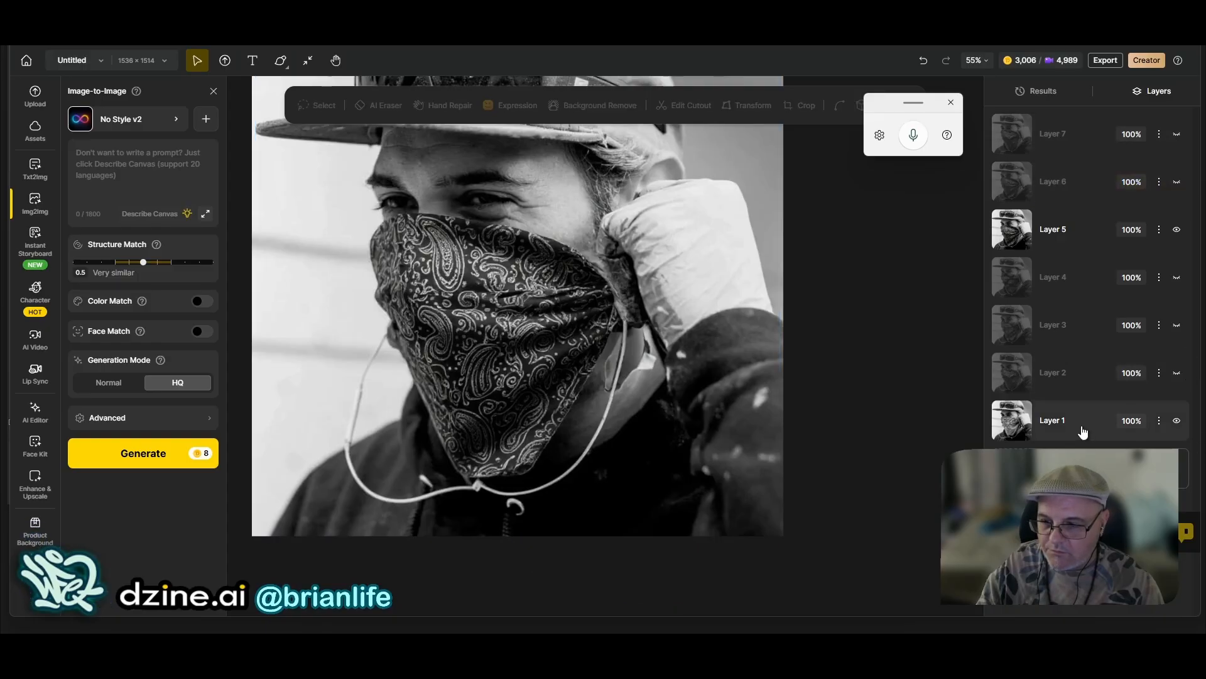
{"action": "left_click", "coordinate": [1178, 425]}
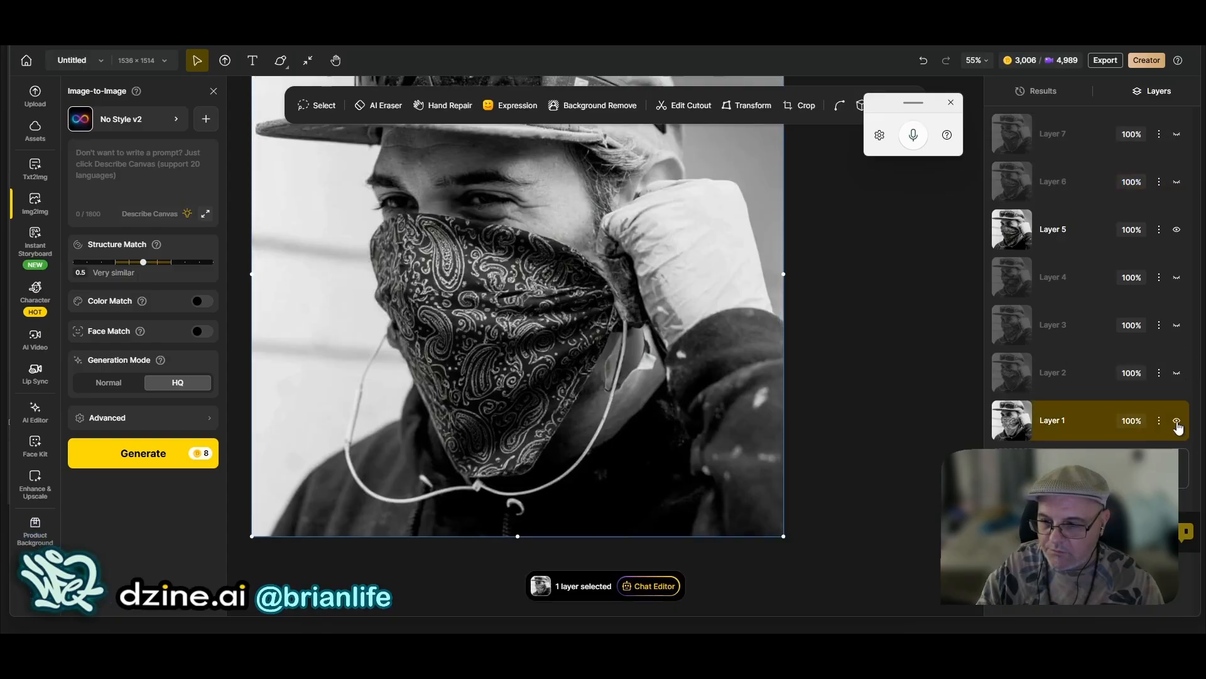
{"action": "left_click", "coordinate": [643, 594]}
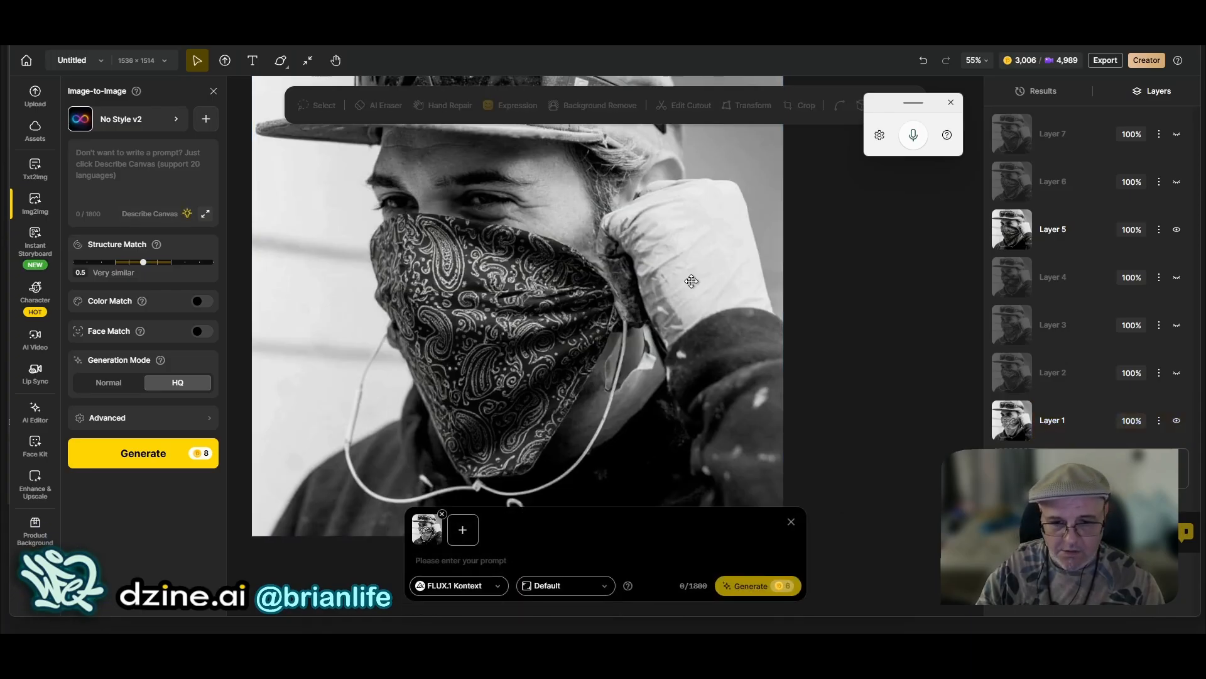
{"action": "left_click", "coordinate": [1177, 231]}
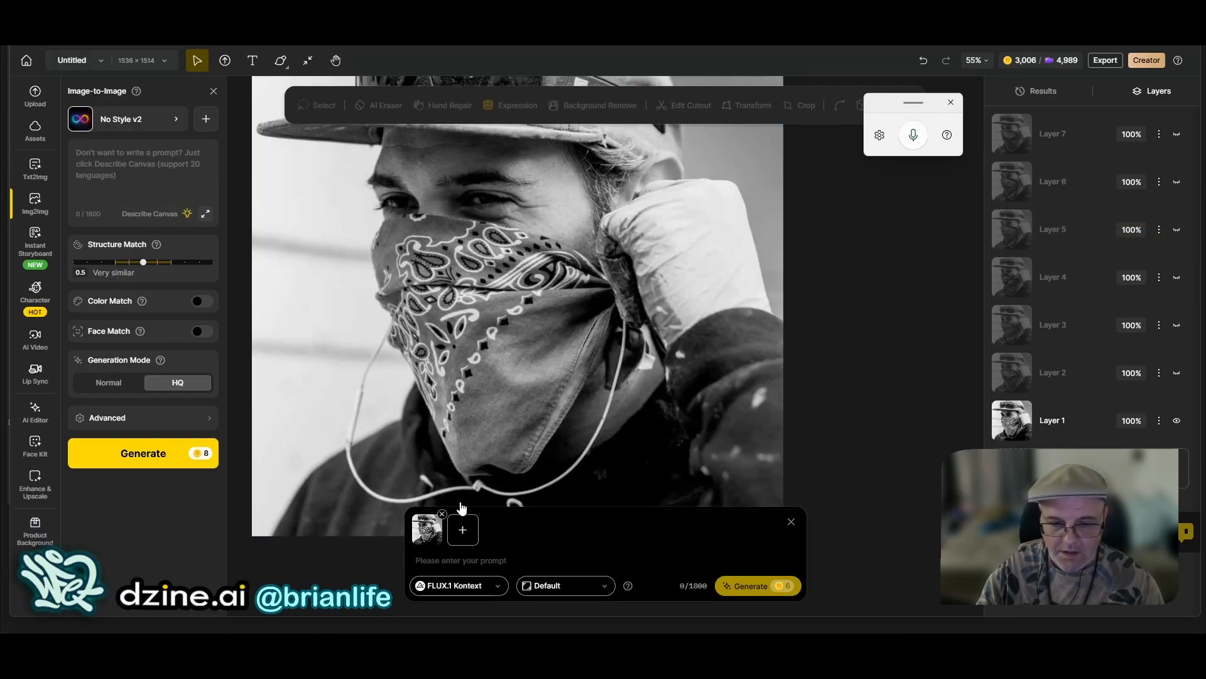
Step: Generate a Chat Editor image with ChatGPT at Square 1024x1024 from the prompt "face mask, scarf, Paisley patterns. mostly black scarf. dark black."
{"action": "left_click", "coordinate": [466, 586]}
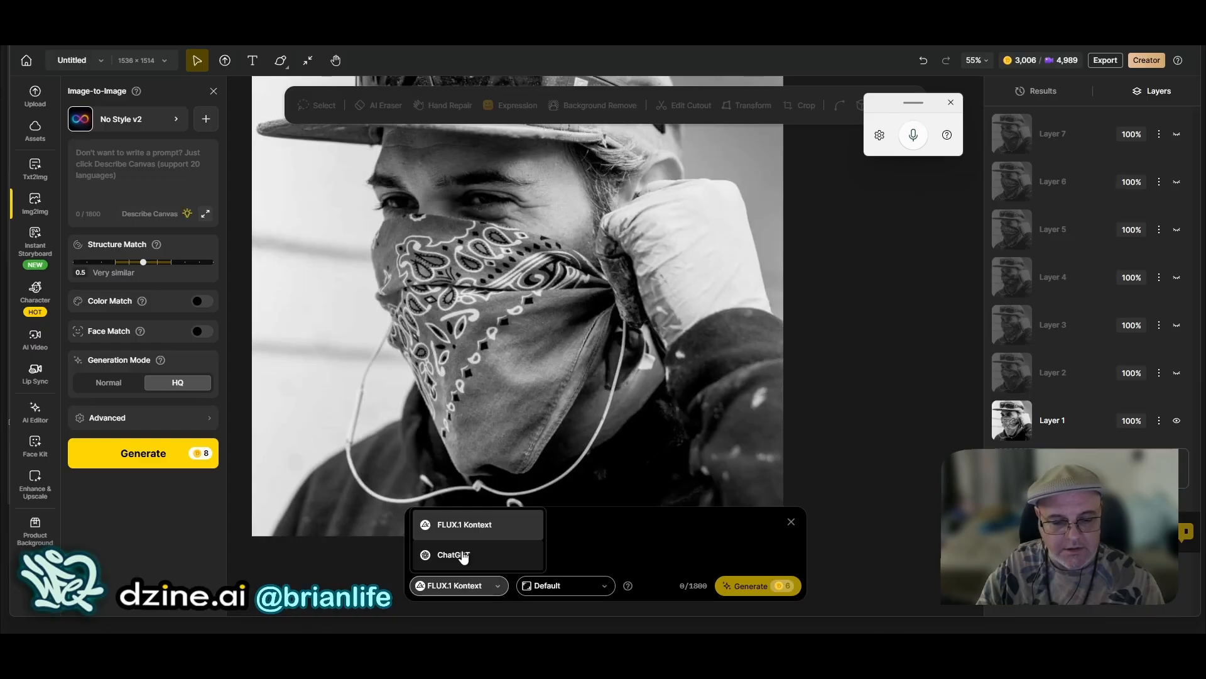
{"action": "left_click", "coordinate": [463, 556]}
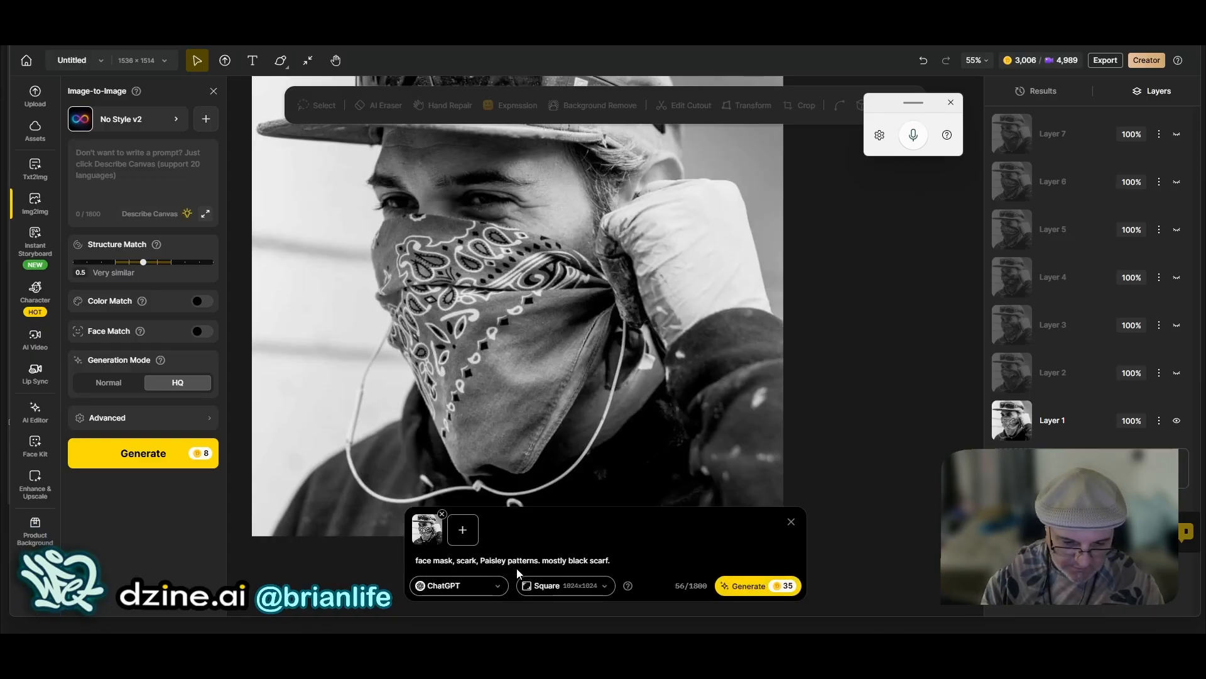
{"action": "left_click", "coordinate": [477, 557]}
{"action": "key", "text": "BackSpace"}
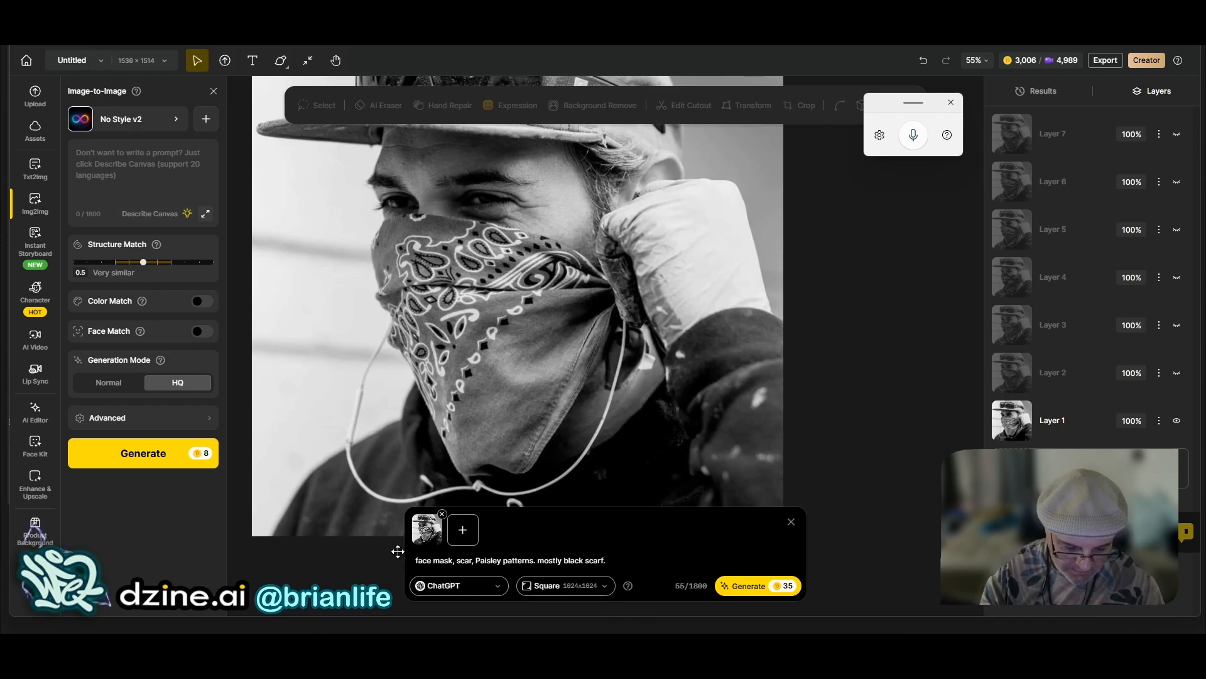
{"action": "type", "text": "f. da"}
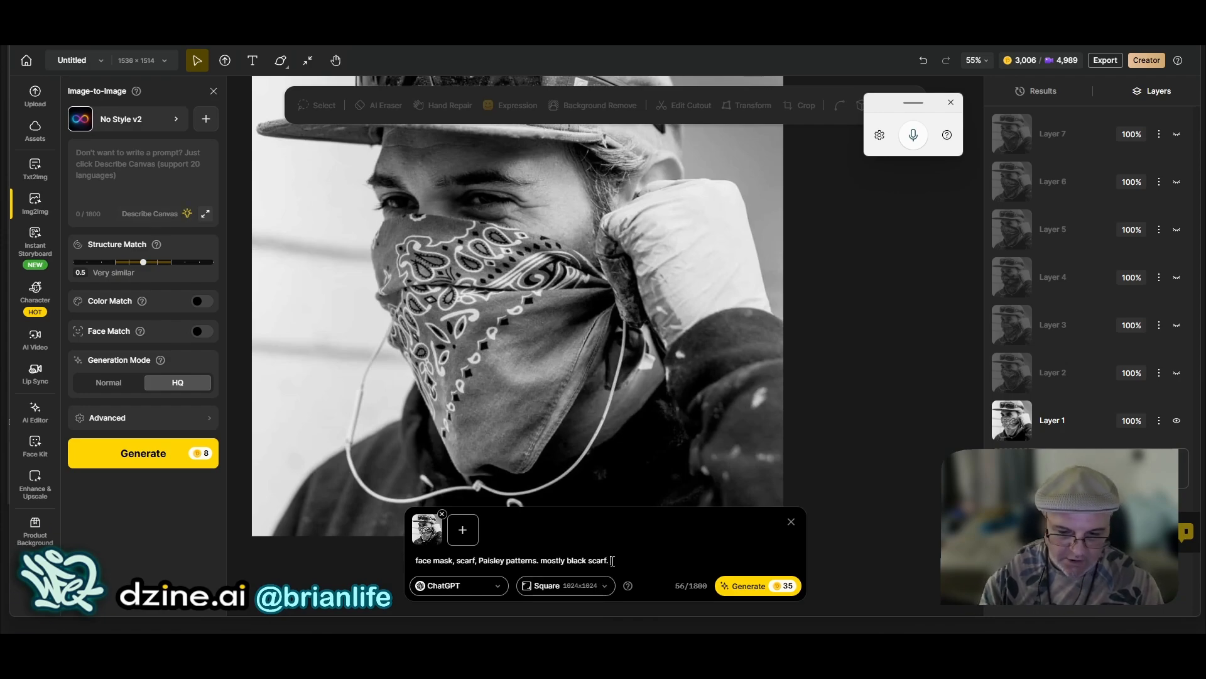
{"action": "type", "text": "rk black."}
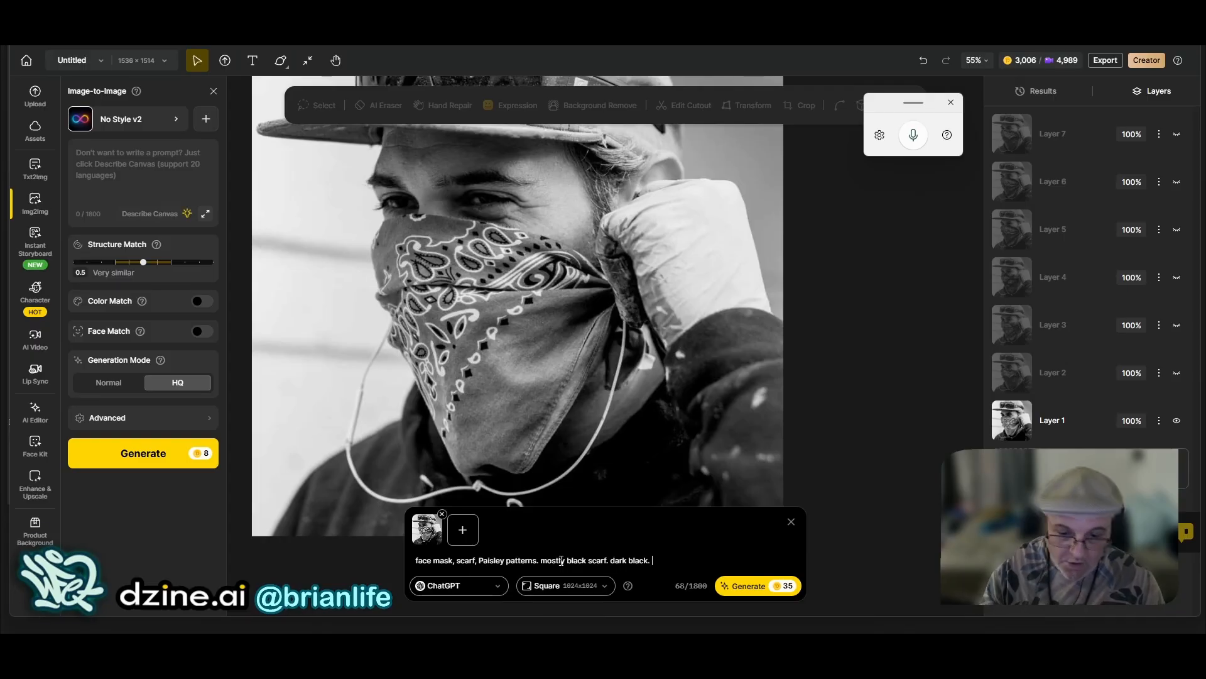
{"action": "left_click", "coordinate": [741, 591]}
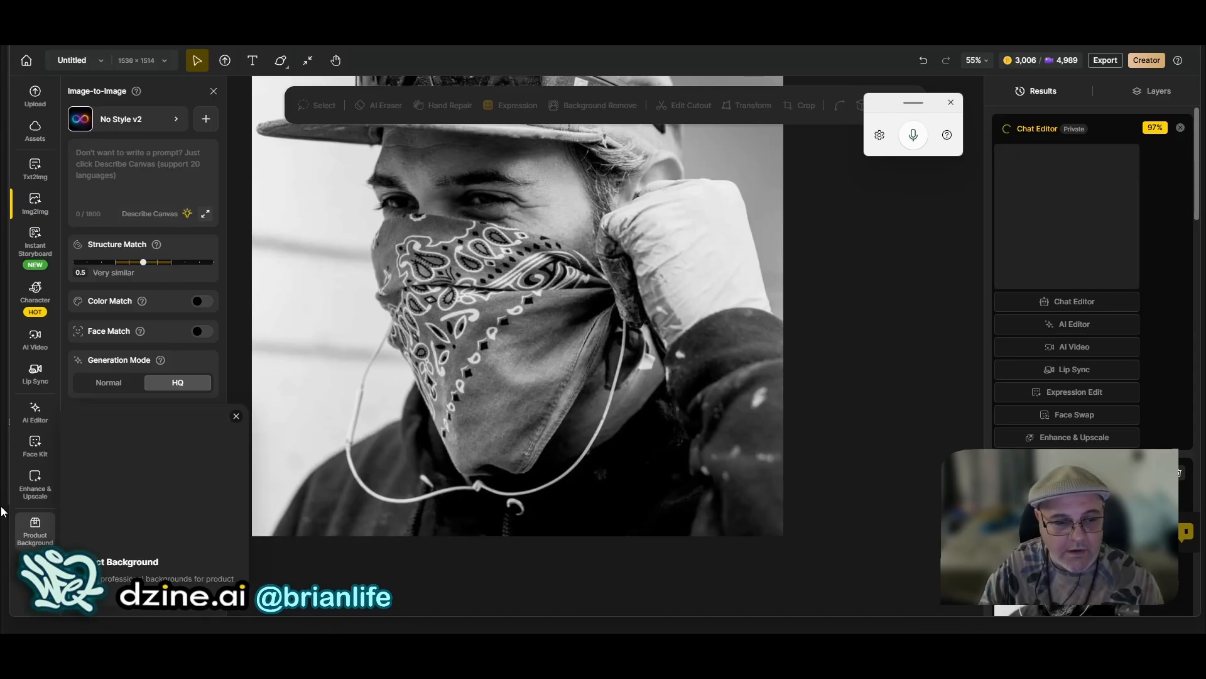
Step: Open AI Video, review the available video models and close the model list
{"action": "mouse_move", "coordinate": [43, 364]}
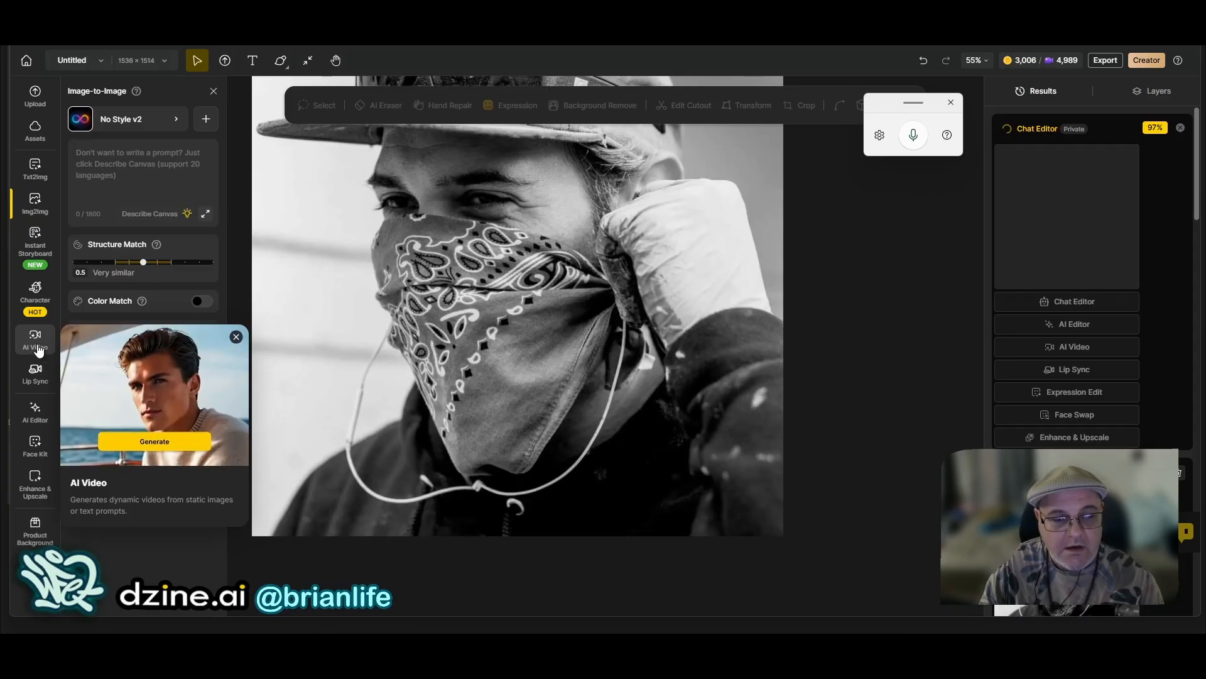
{"action": "left_click", "coordinate": [39, 353]}
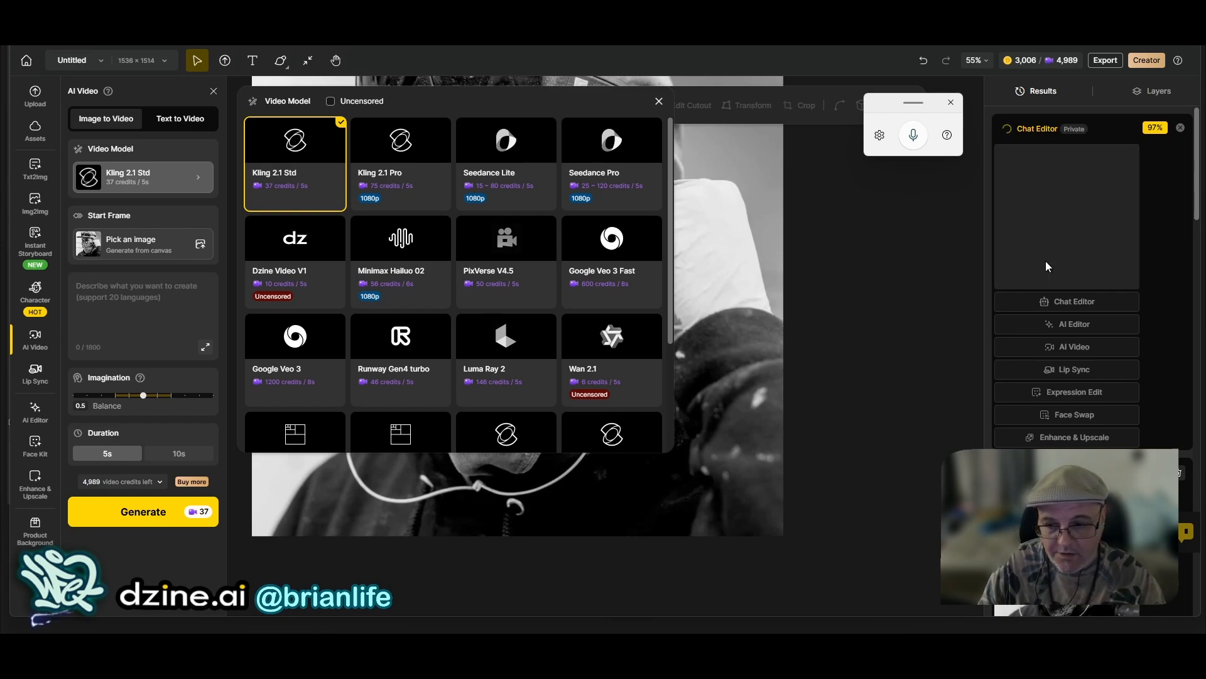
{"action": "left_click", "coordinate": [949, 245]}
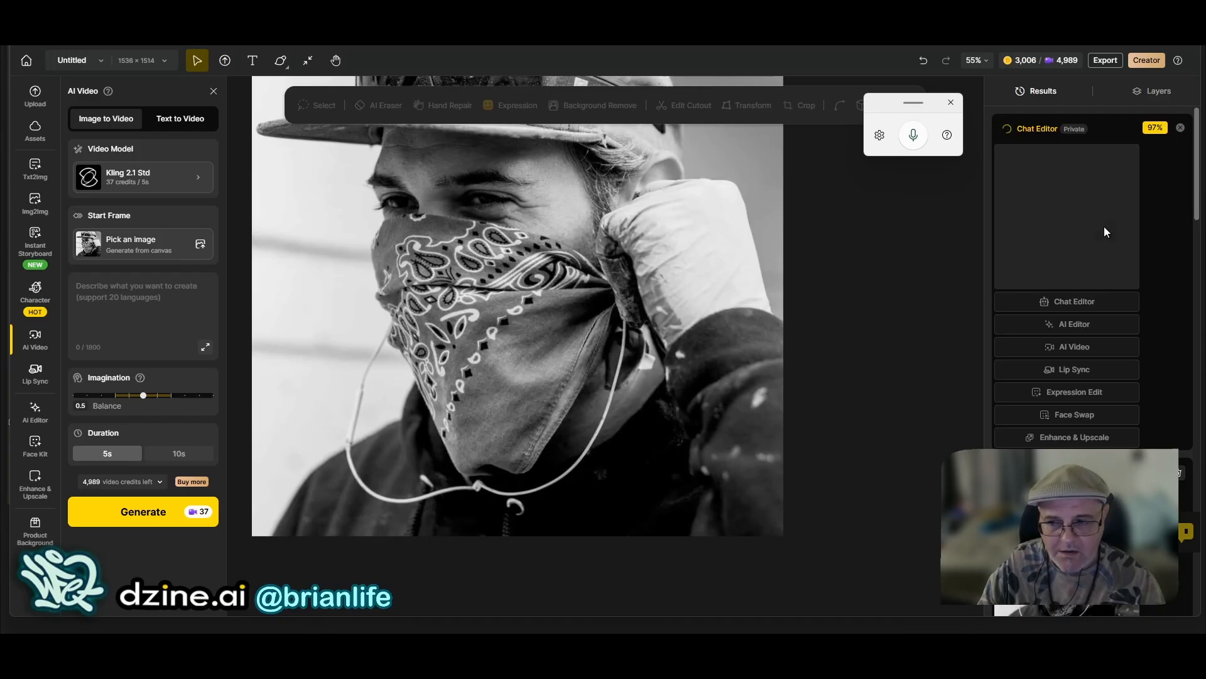
Step: Check the results for the ChatGPT generation and preview its scarf image enlarged
{"action": "scroll", "coordinate": [1076, 457], "scroll_direction": "down", "scroll_amount": 3}
{"action": "mouse_move", "coordinate": [1082, 391]}
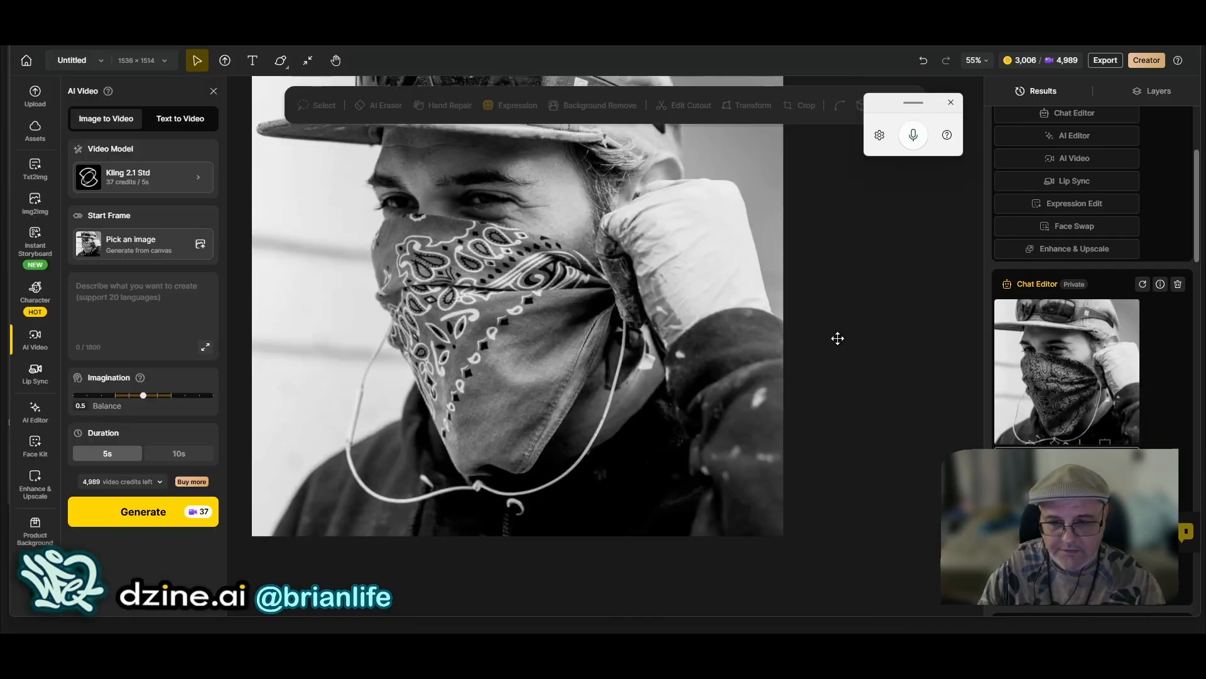
{"action": "mouse_move", "coordinate": [410, 630]}
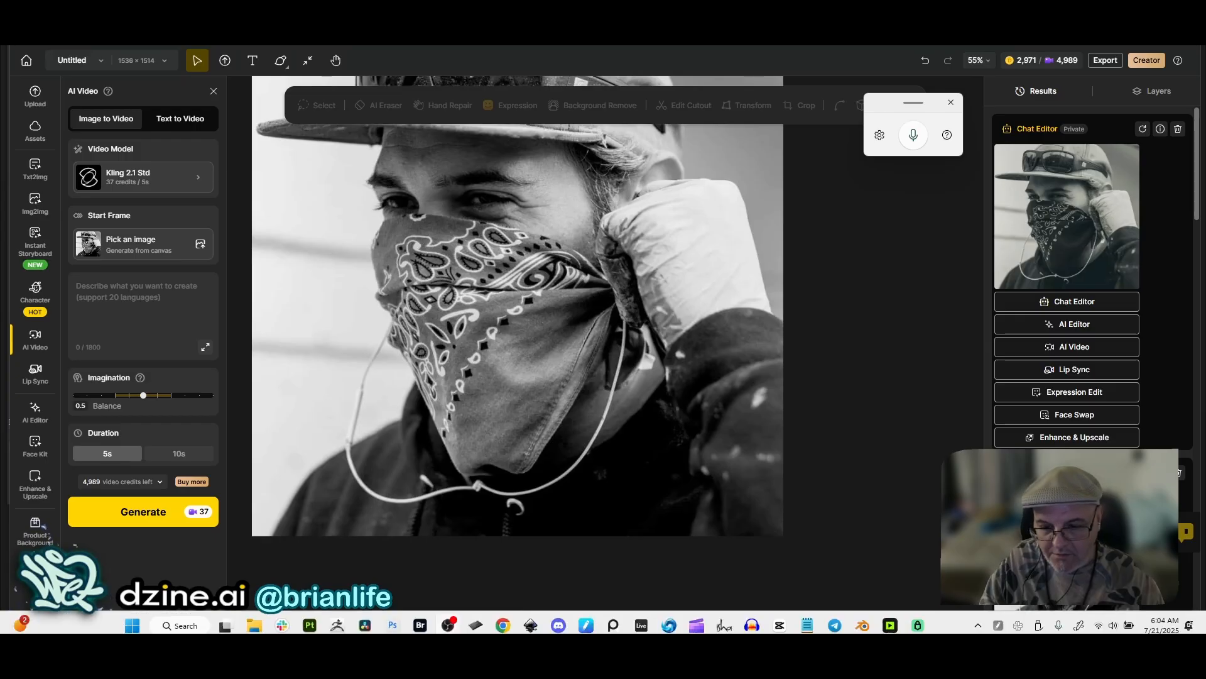
{"action": "left_click", "coordinate": [508, 625]}
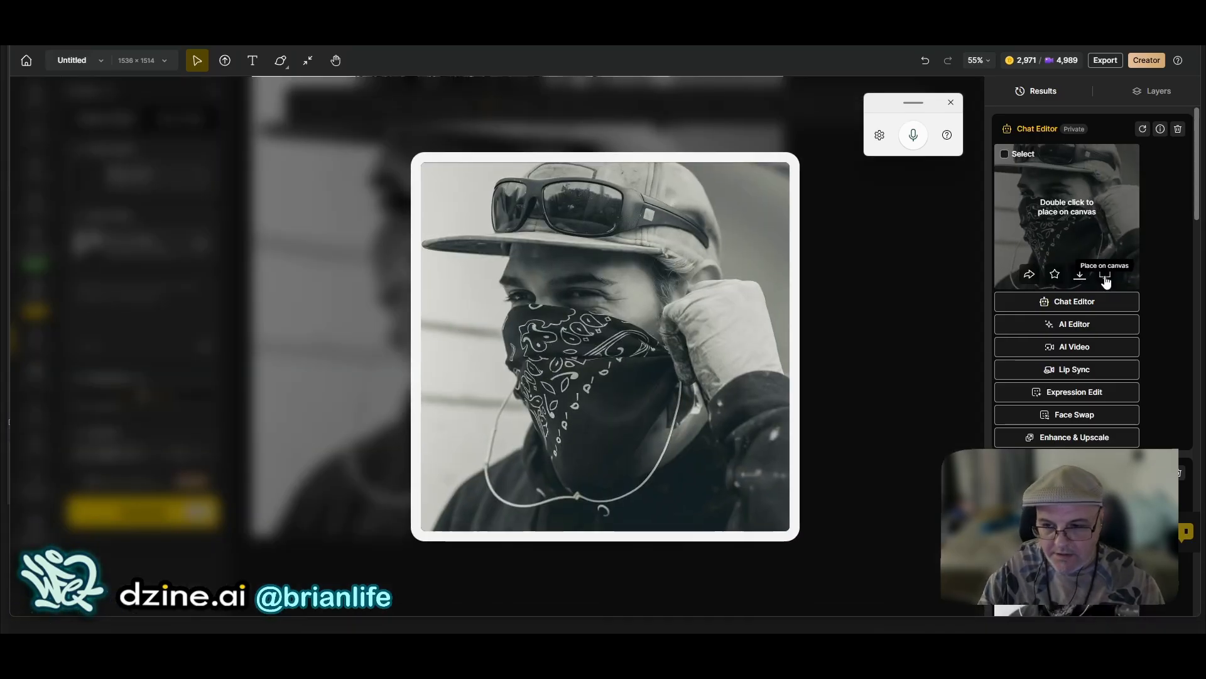
{"action": "left_click", "coordinate": [1106, 280]}
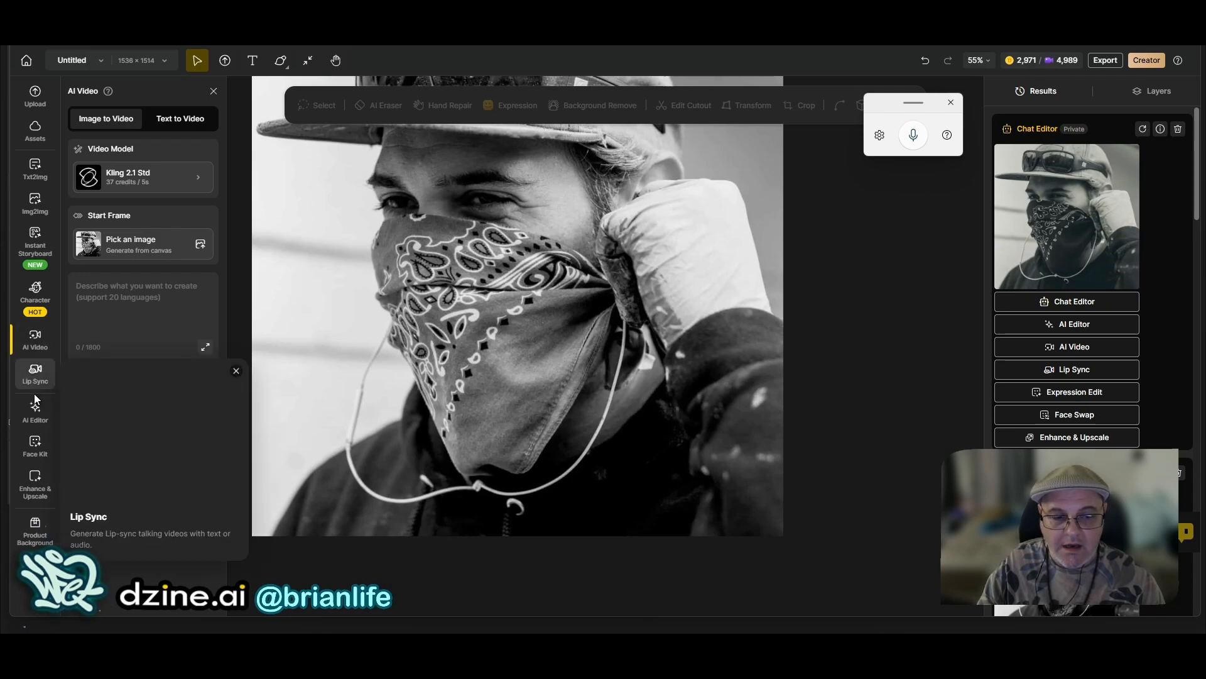
Step: Open the AI Editor tools and view the Pinterest biker bandana among the Google Images results for "black scarf, paisley face mask scarf"
{"action": "left_click", "coordinate": [39, 417]}
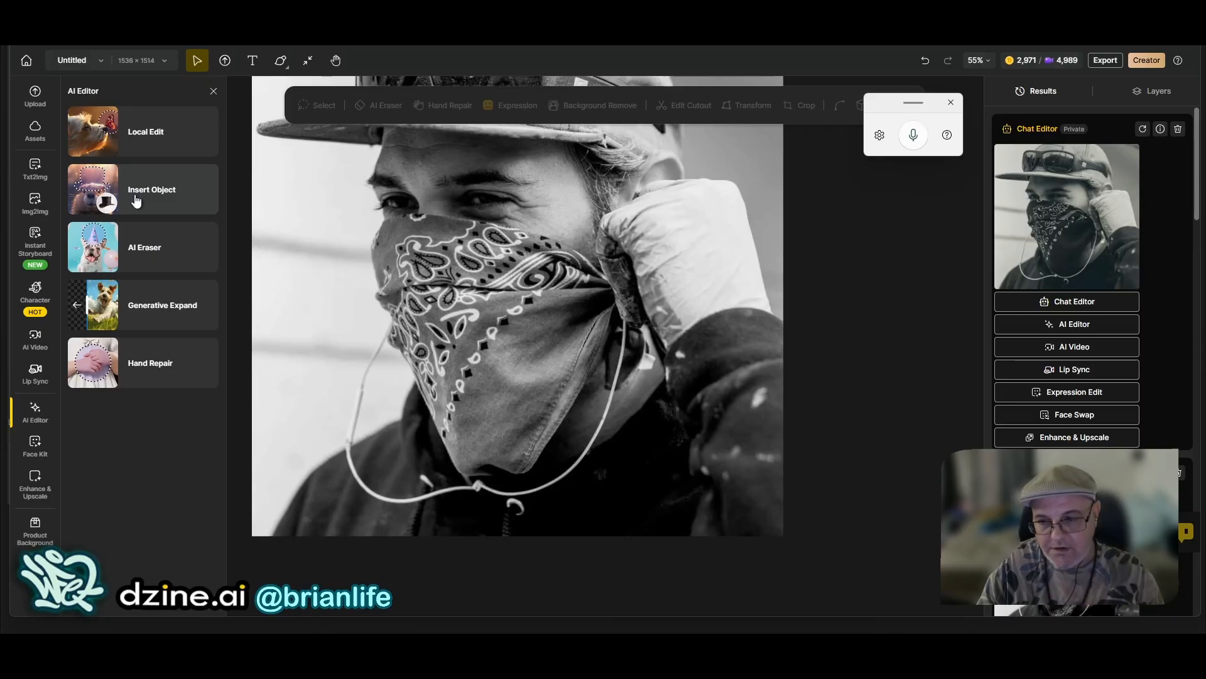
{"action": "mouse_move", "coordinate": [158, 632]}
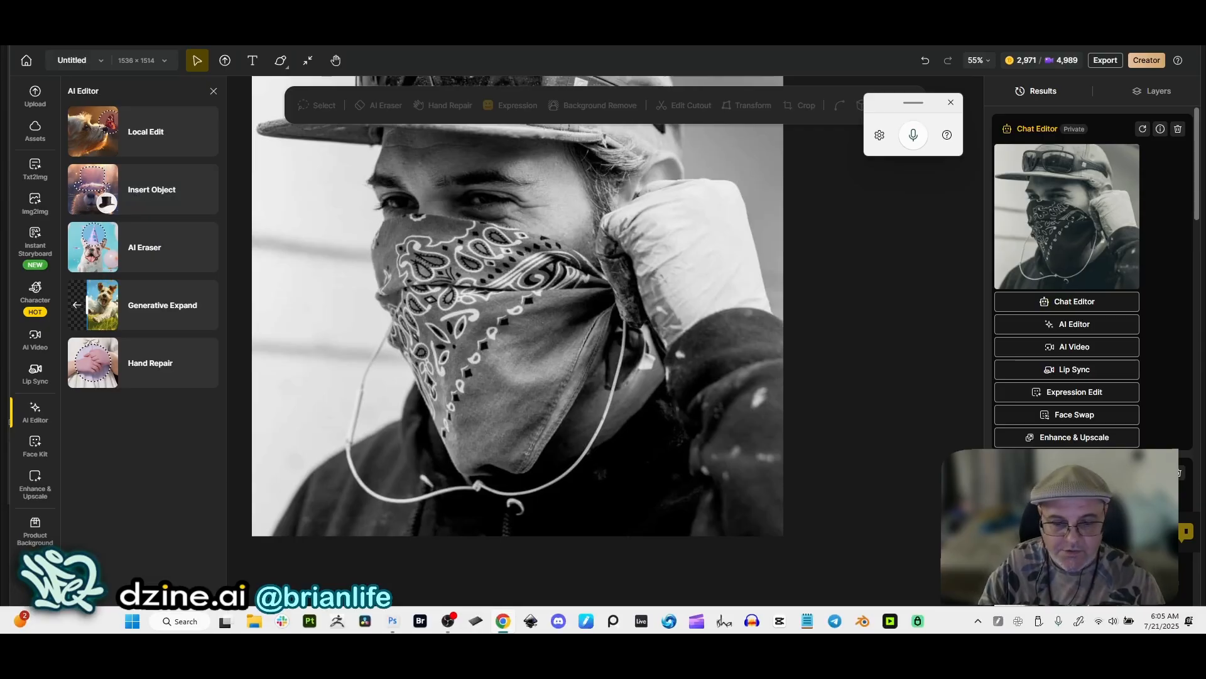
{"action": "left_click", "coordinate": [449, 624]}
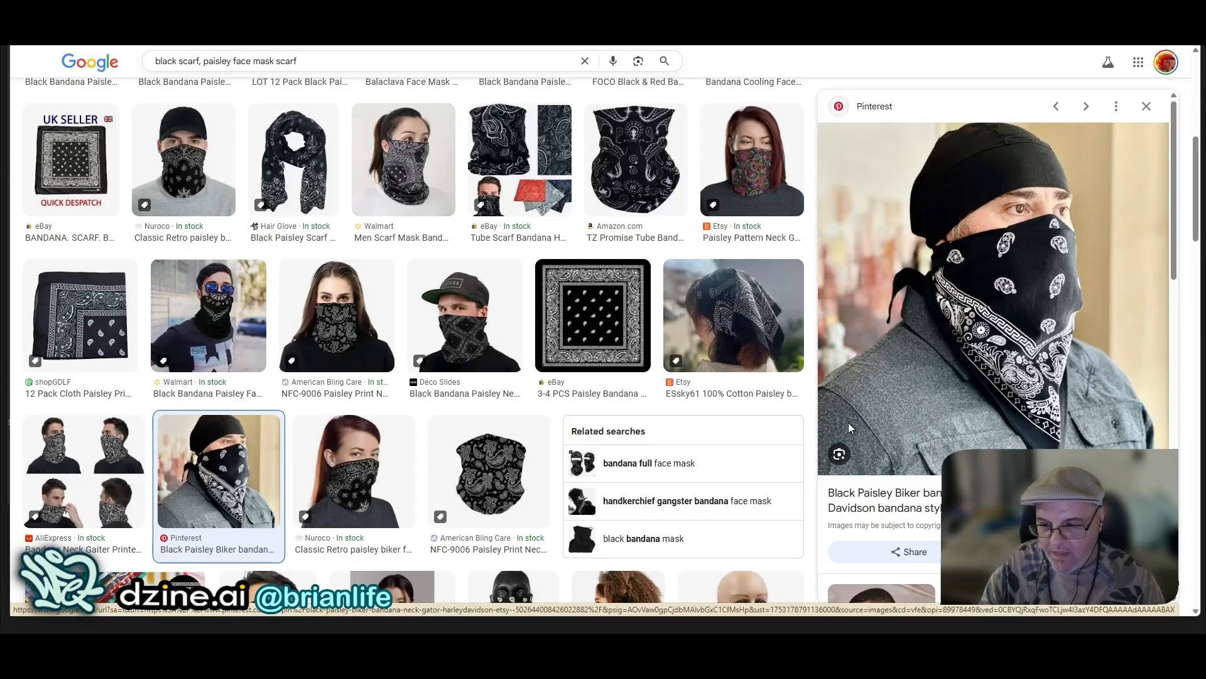
{"action": "mouse_move", "coordinate": [496, 632]}
Step: Switch to Photoshop and dismiss the measurement scale presets dialog
{"action": "mouse_move", "coordinate": [448, 621]}
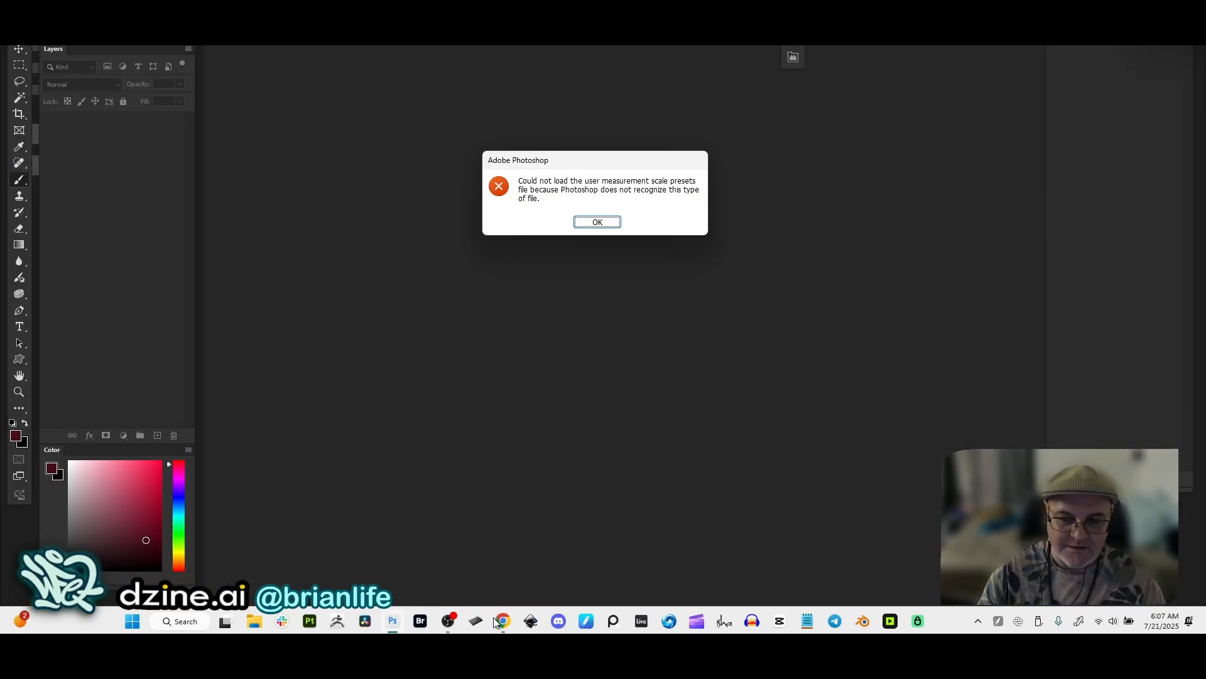
{"action": "left_click", "coordinate": [596, 221]}
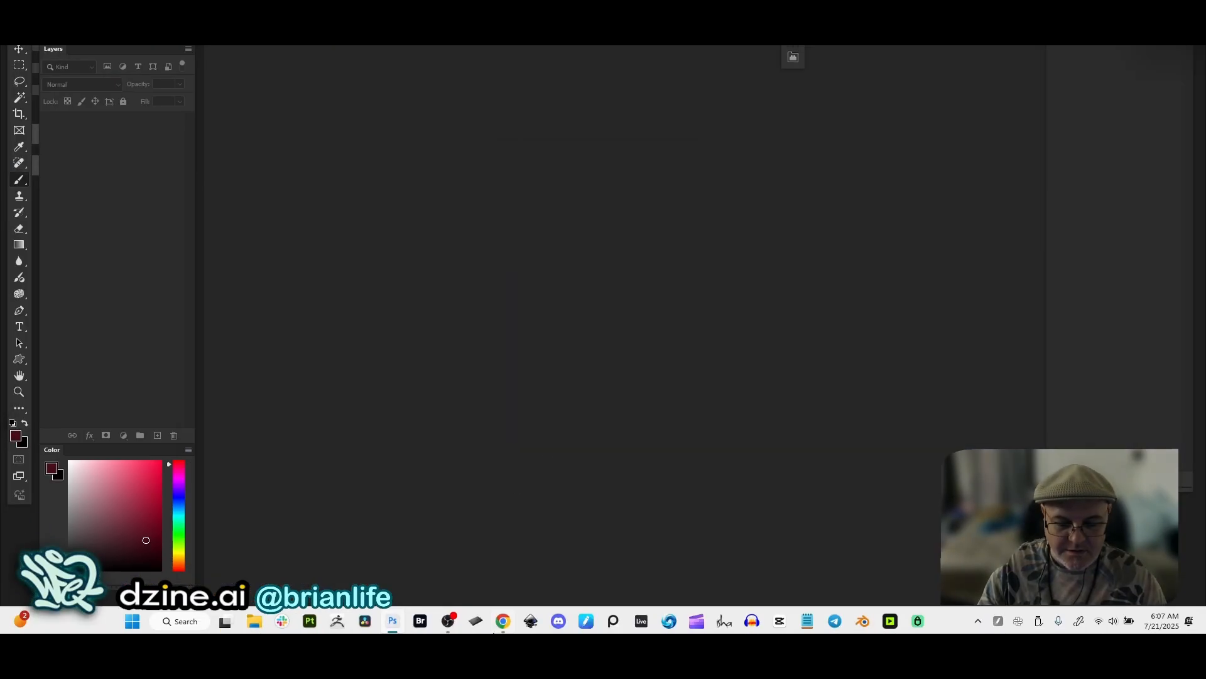
Step: Switch back to the Dzine project in Chrome and open the AI Editor's Insert Object tool
{"action": "left_click", "coordinate": [504, 621]}
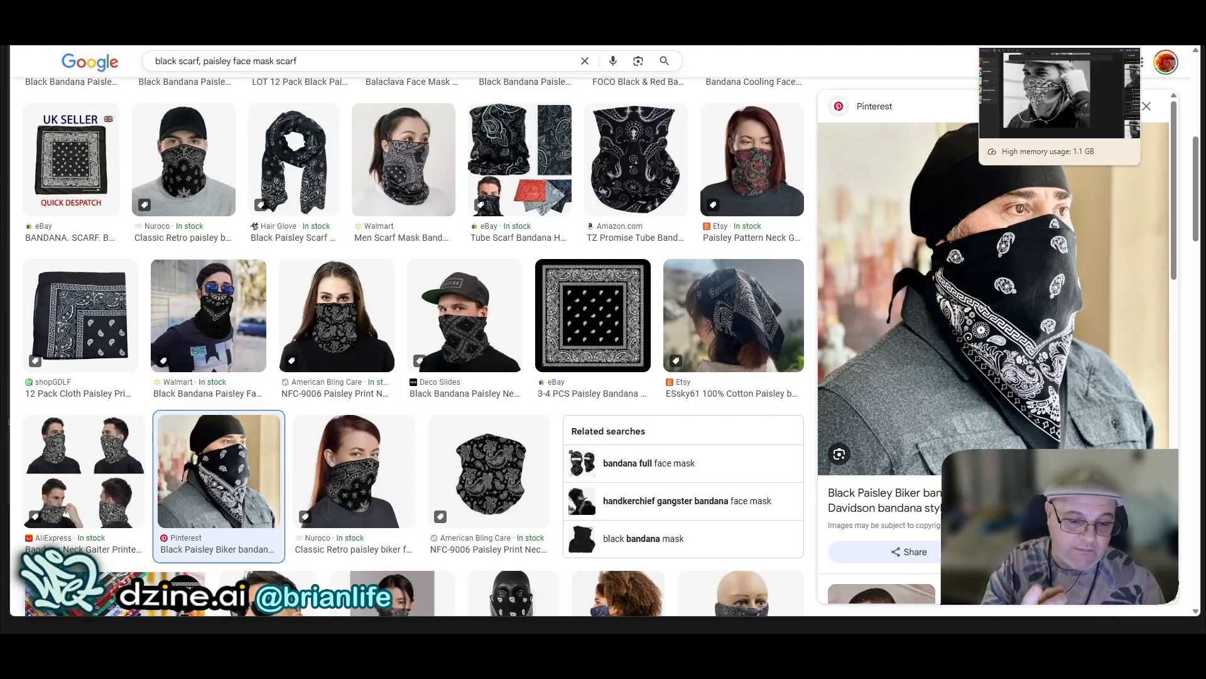
{"action": "left_click", "coordinate": [1036, 12]}
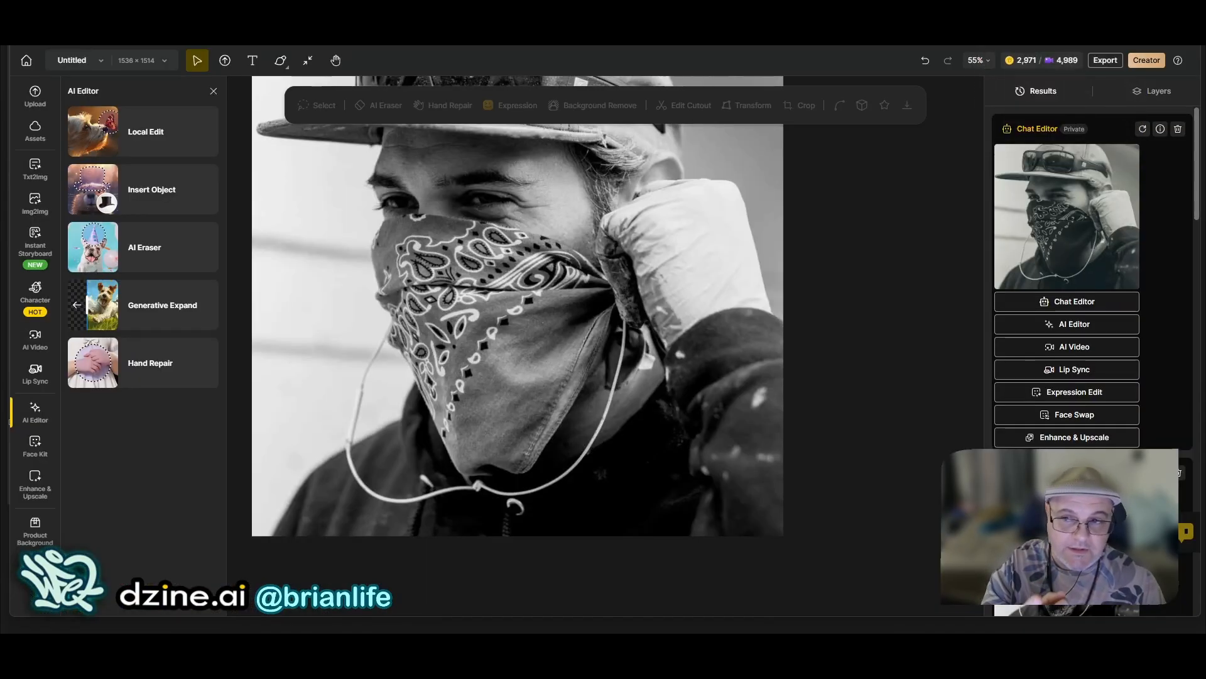
{"action": "left_click", "coordinate": [159, 194]}
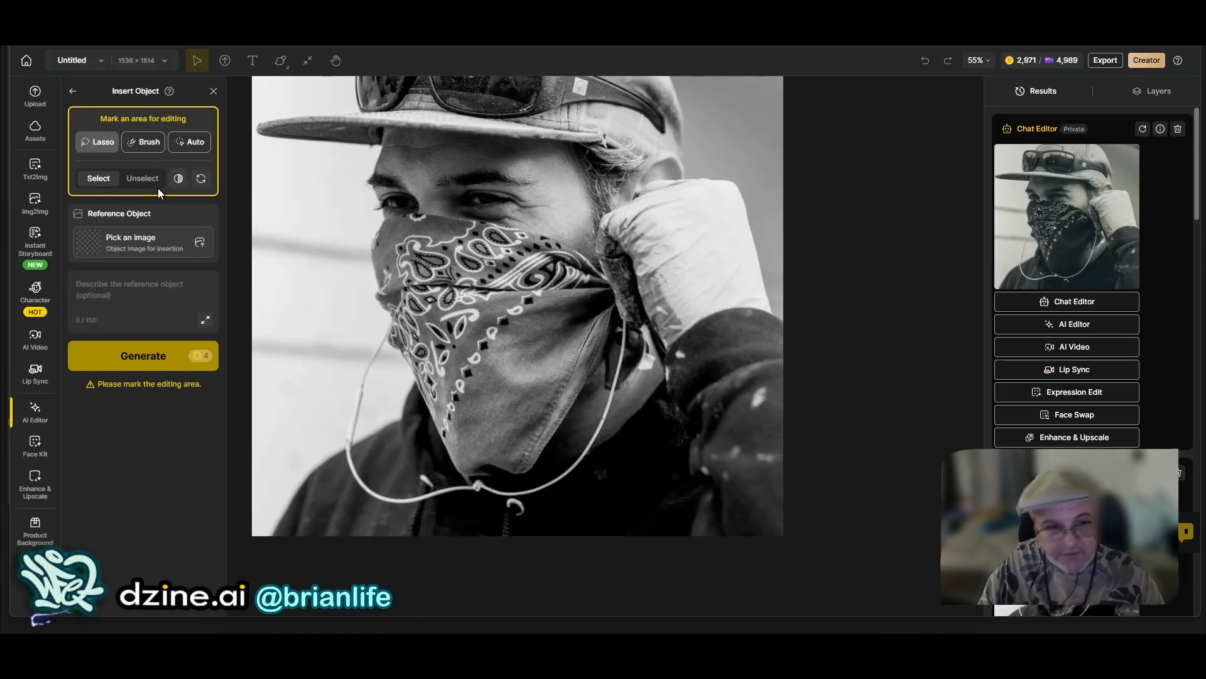
Step: Switch to Photoshop to check the recent files, including the downloaded scarf photo, and return to the Dzine project in Chrome
{"action": "mouse_move", "coordinate": [407, 625]}
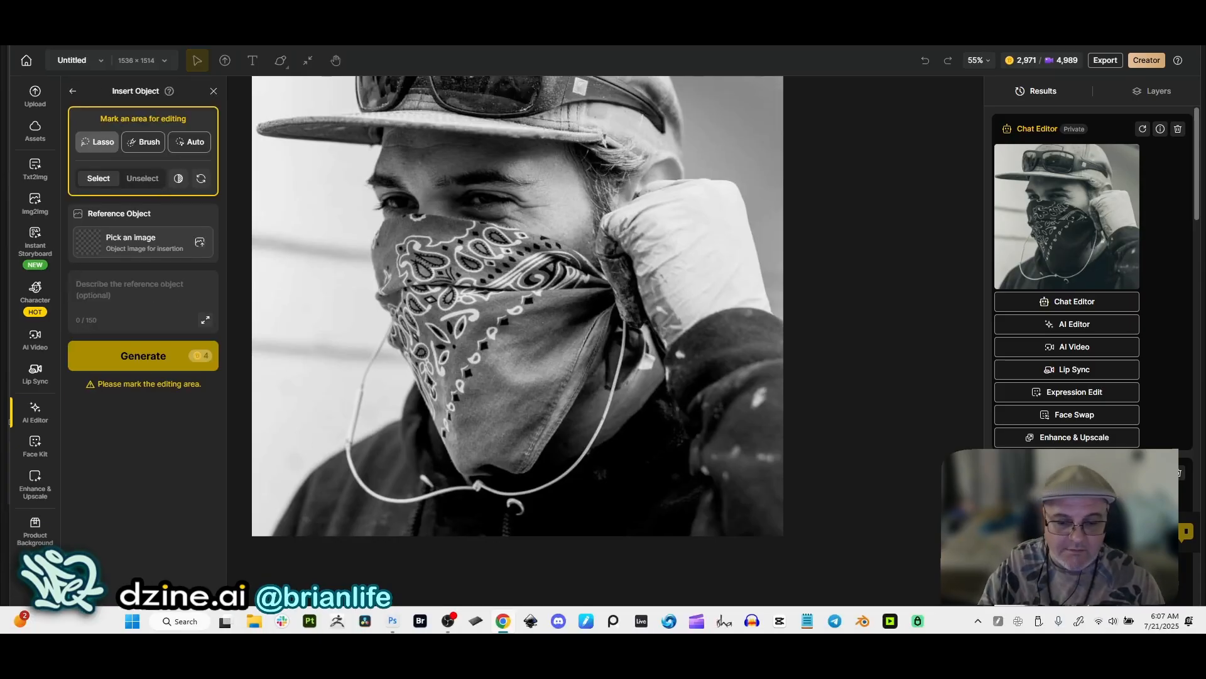
{"action": "left_click", "coordinate": [393, 626]}
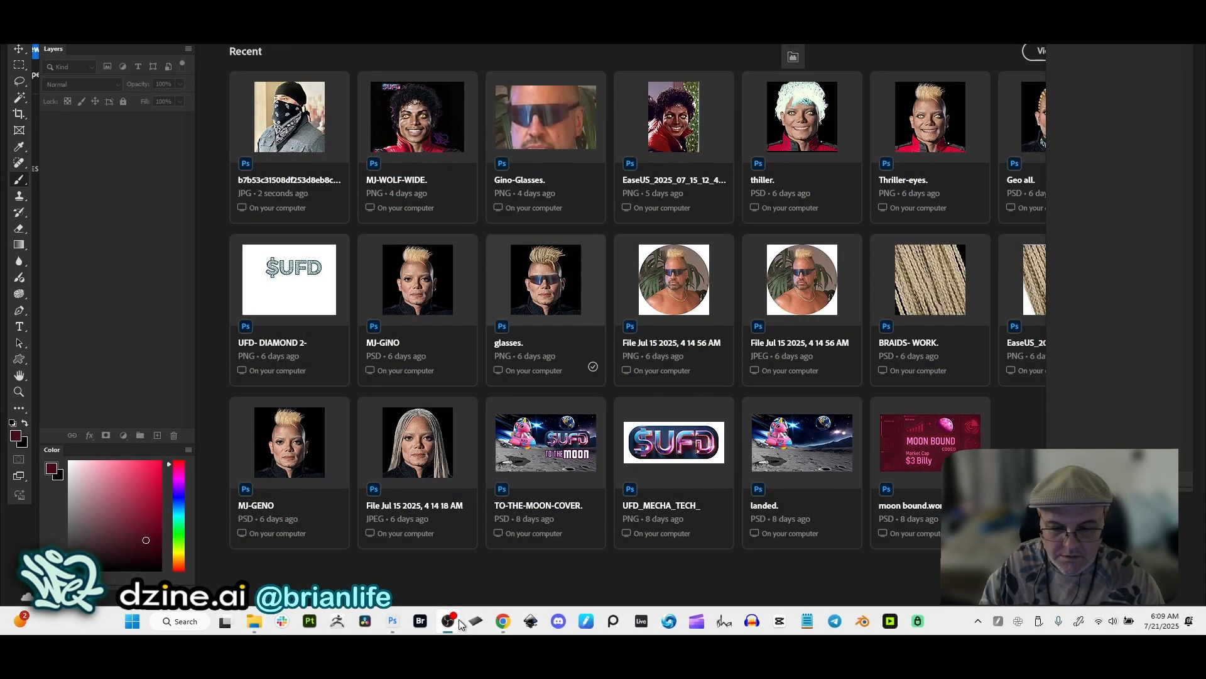
{"action": "mouse_move", "coordinate": [502, 624]}
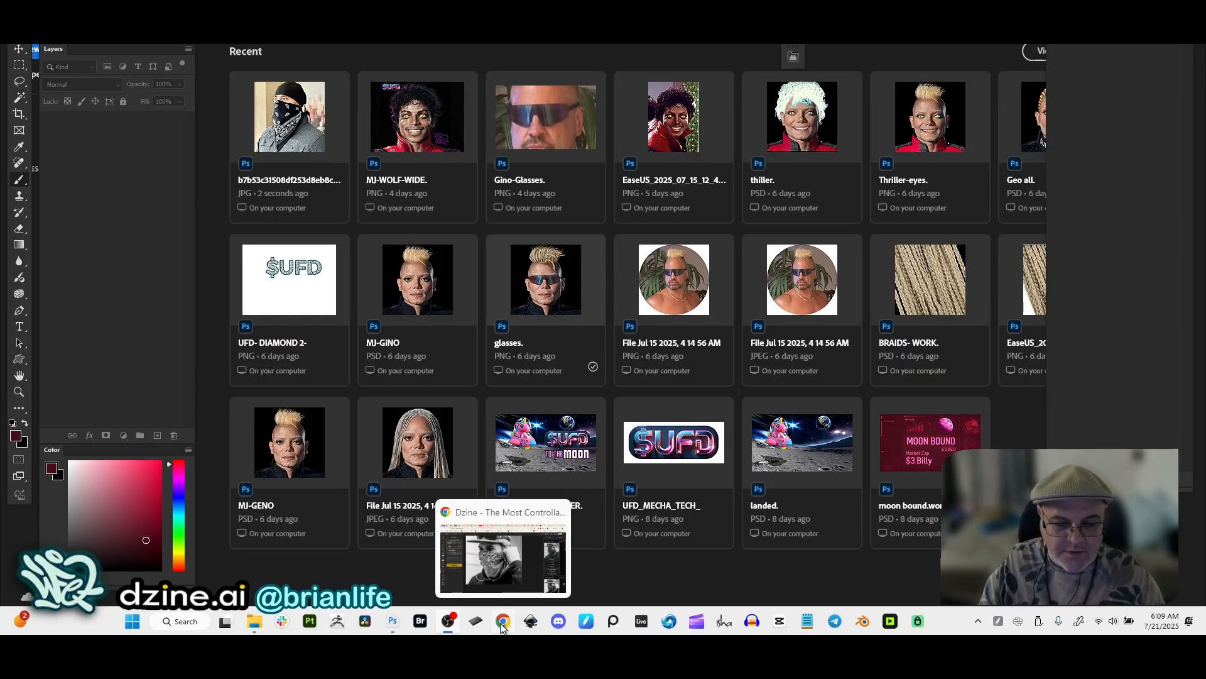
{"action": "left_click", "coordinate": [539, 508]}
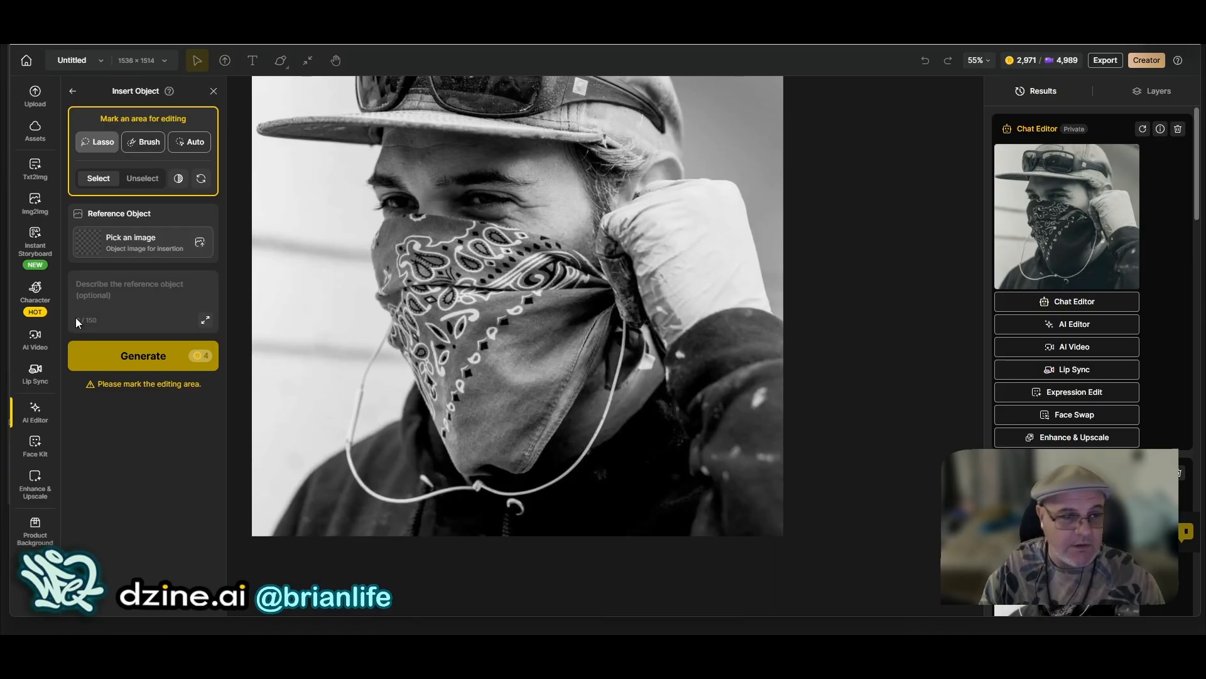
Step: Reopen Insert Object and describe the reference object as "face mask, scark, Paisley patterns. mostly black scarf."
{"action": "left_click", "coordinate": [44, 409]}
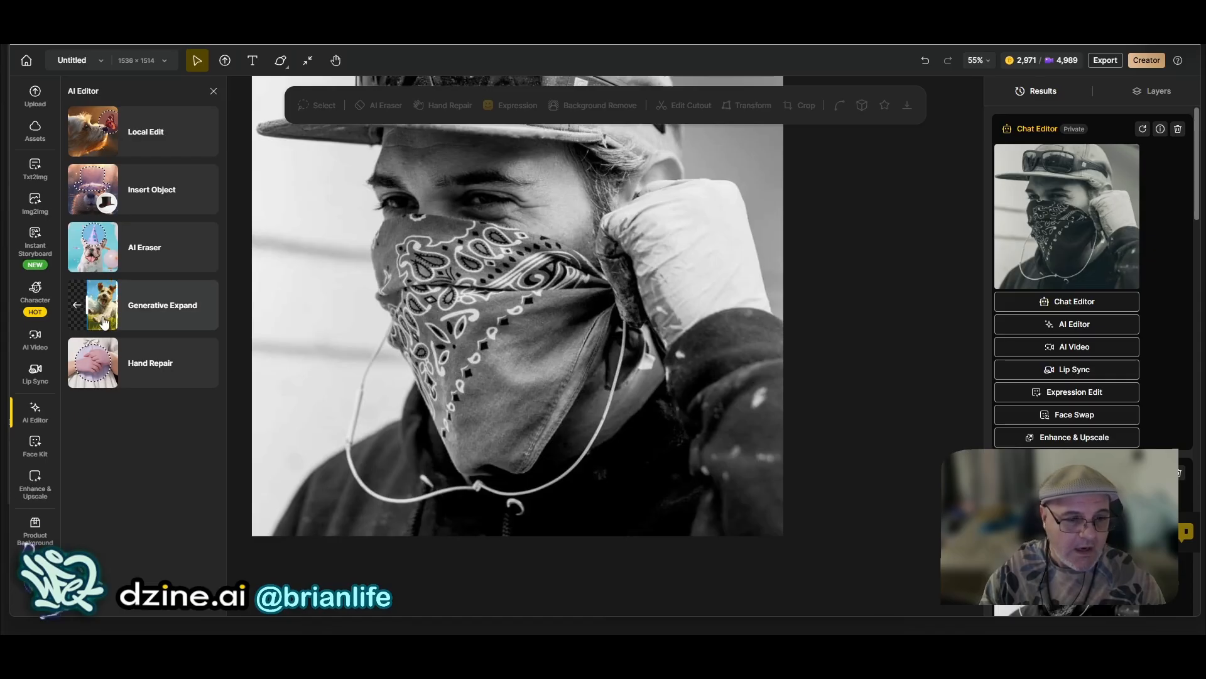
{"action": "left_click", "coordinate": [134, 195]}
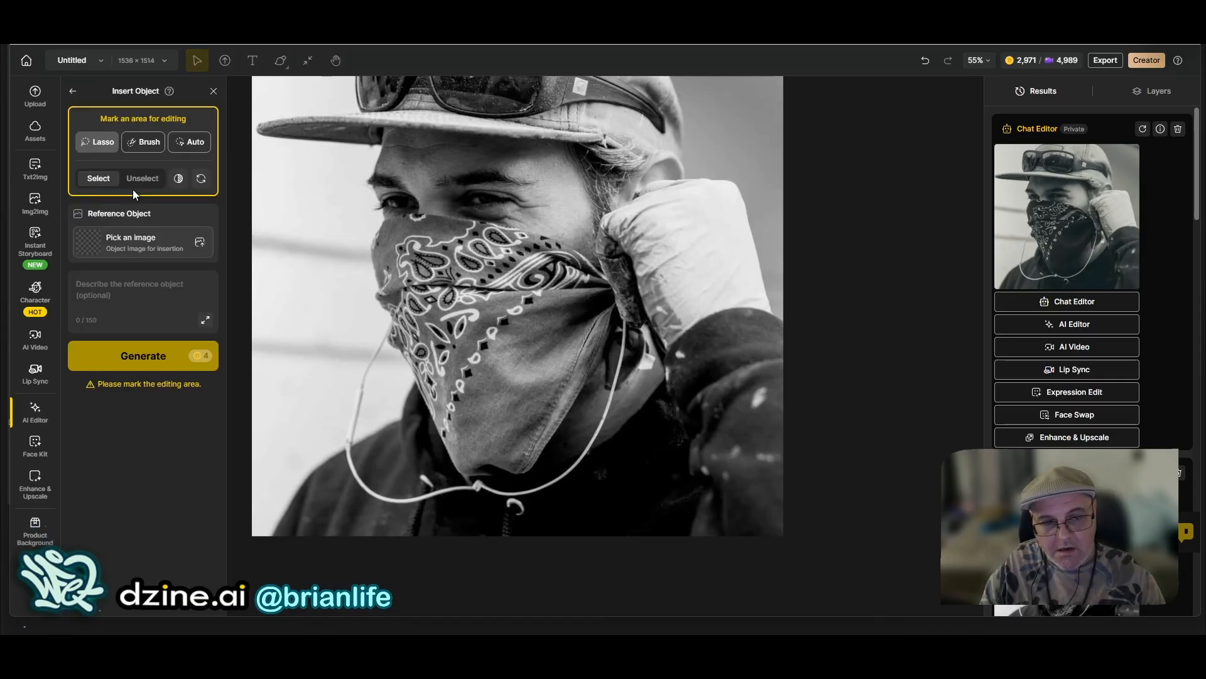
{"action": "left_click", "coordinate": [115, 286]}
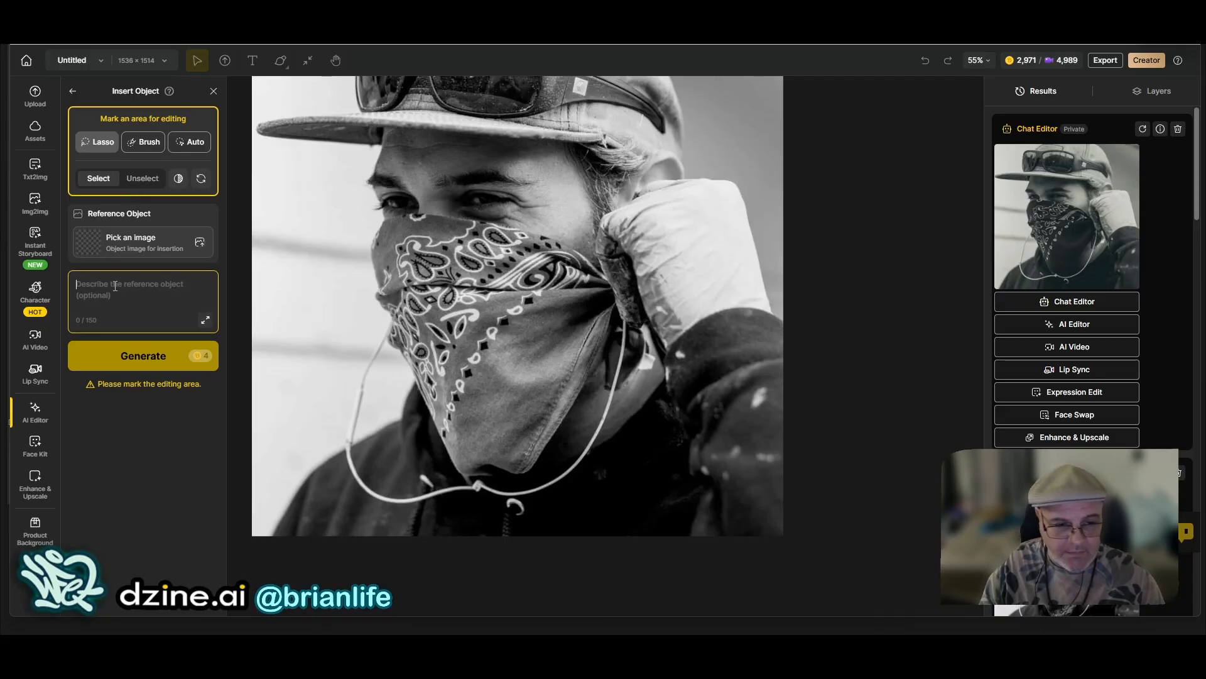
{"action": "type", "text": "face mask, scark, Paisley patterns. mostly black scarf."}
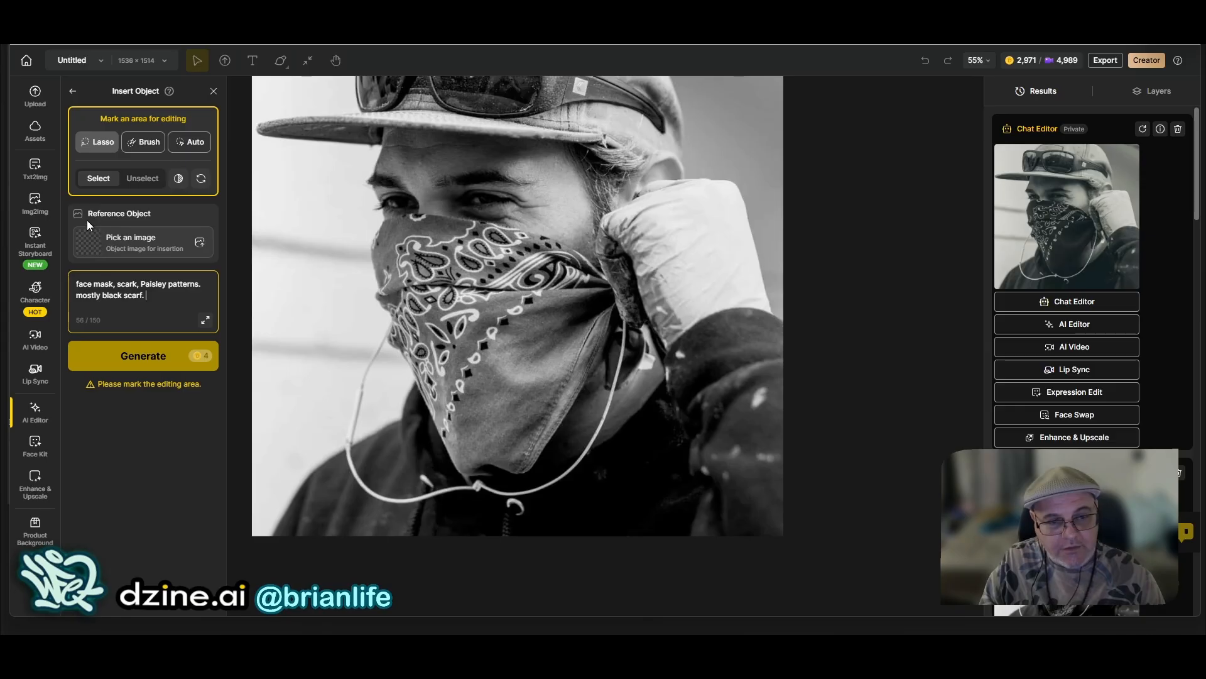
Step: Load b7b53c31508df253d8eb8c09722859ce.jpg, the photo of the man in the black paisley bandana, as the reference object
{"action": "left_click", "coordinate": [159, 242]}
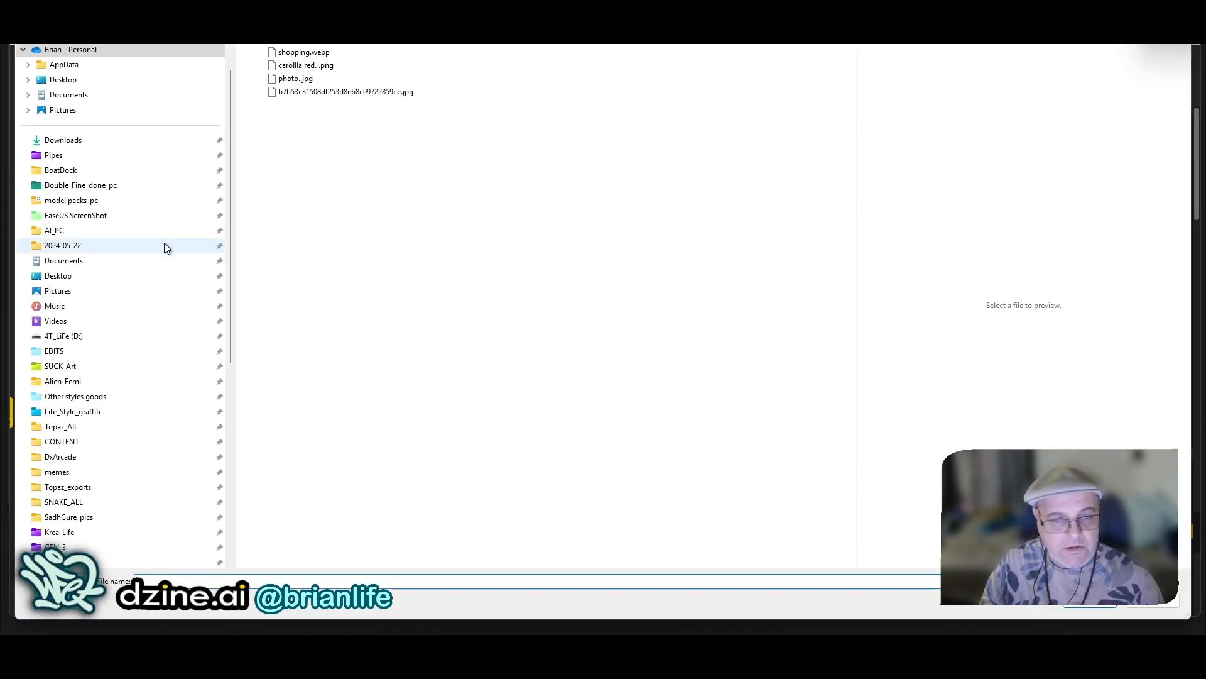
{"action": "left_click", "coordinate": [317, 93]}
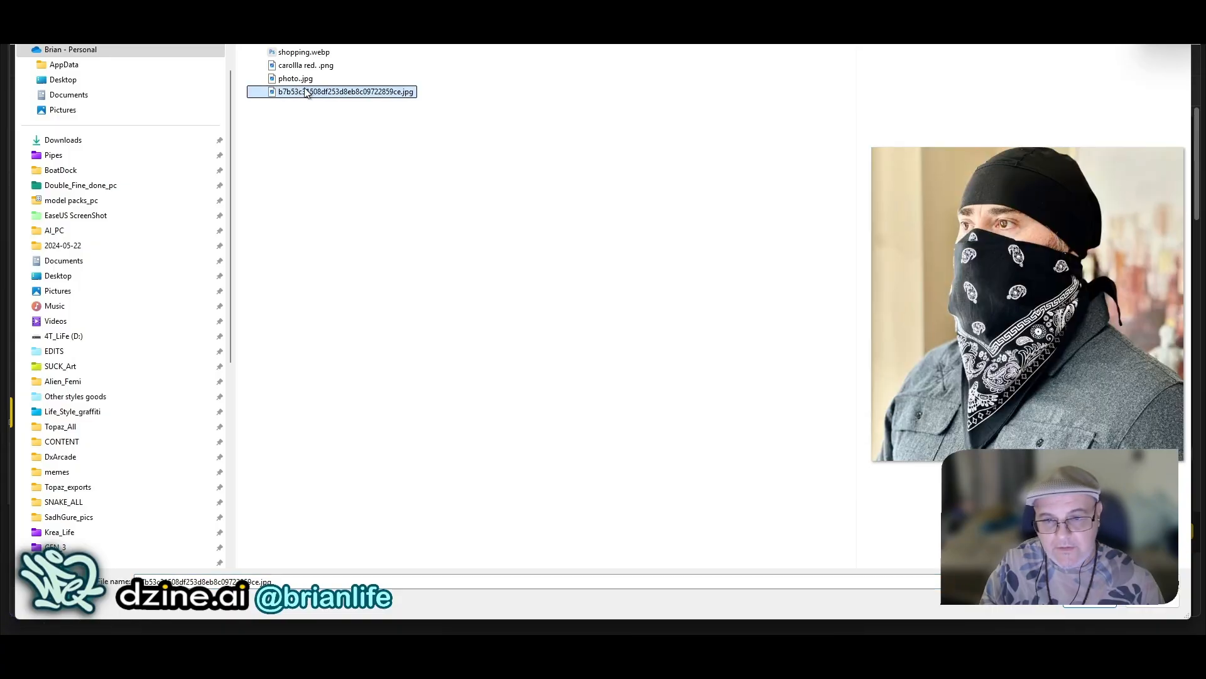
{"action": "double_click", "coordinate": [319, 93]}
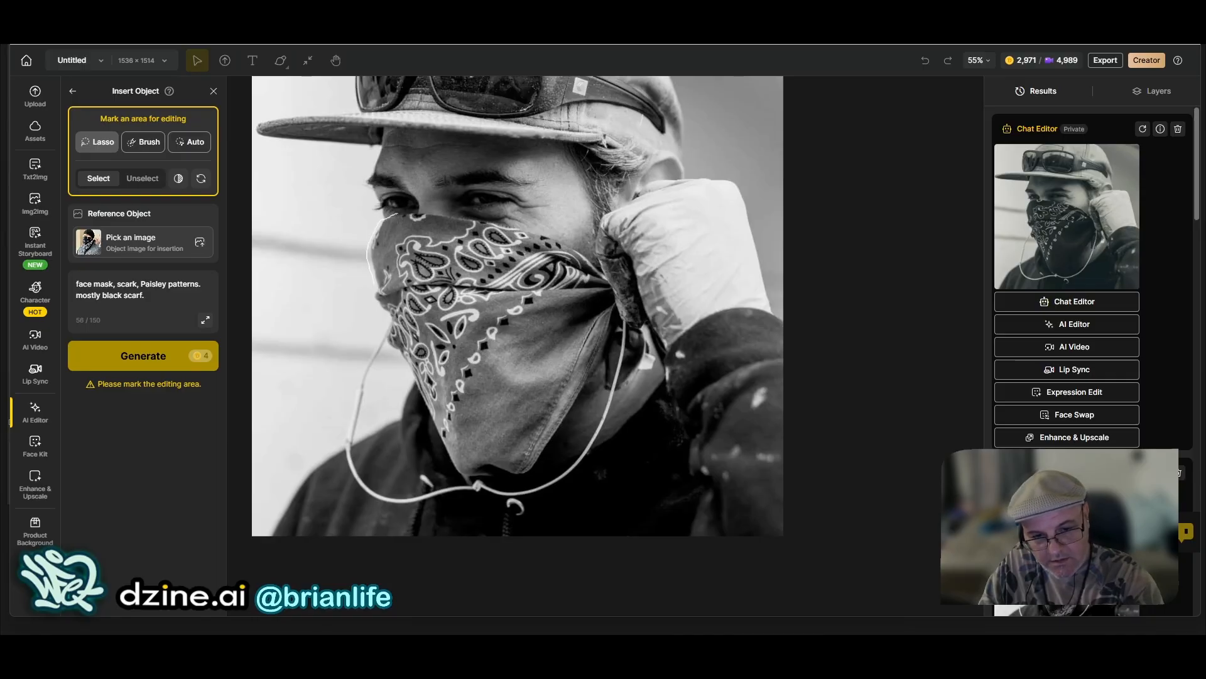
Step: Lasso the man's whole bandana plus the small area behind it below the ear, and generate the scarf insertion
{"action": "left_click_drag", "start_coordinate": [398, 214], "coordinate": [503, 225]}
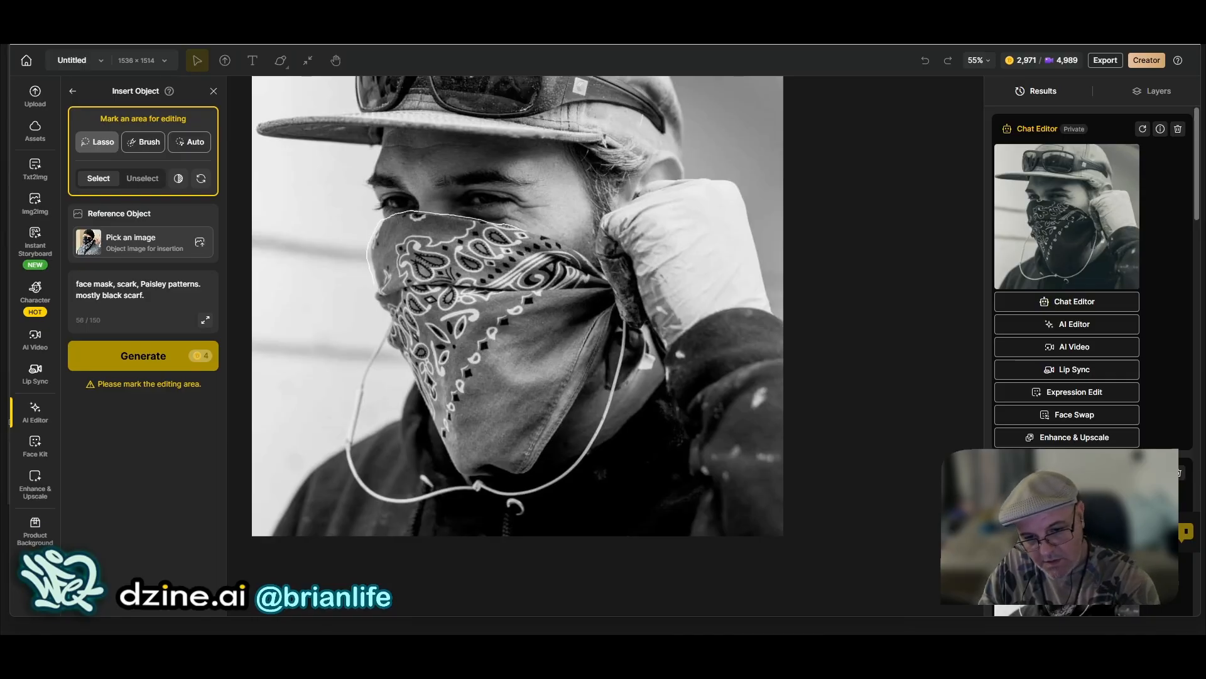
{"action": "left_click_drag", "start_coordinate": [587, 250], "coordinate": [612, 296]}
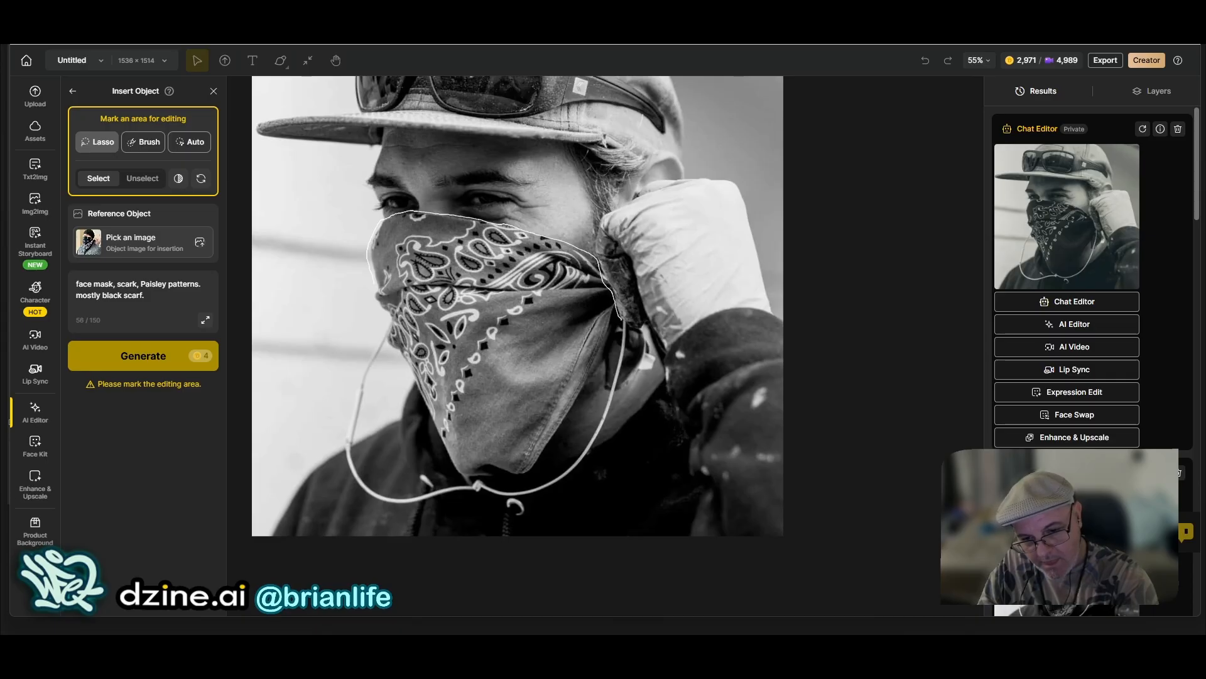
{"action": "left_click_drag", "start_coordinate": [622, 340], "coordinate": [607, 393]}
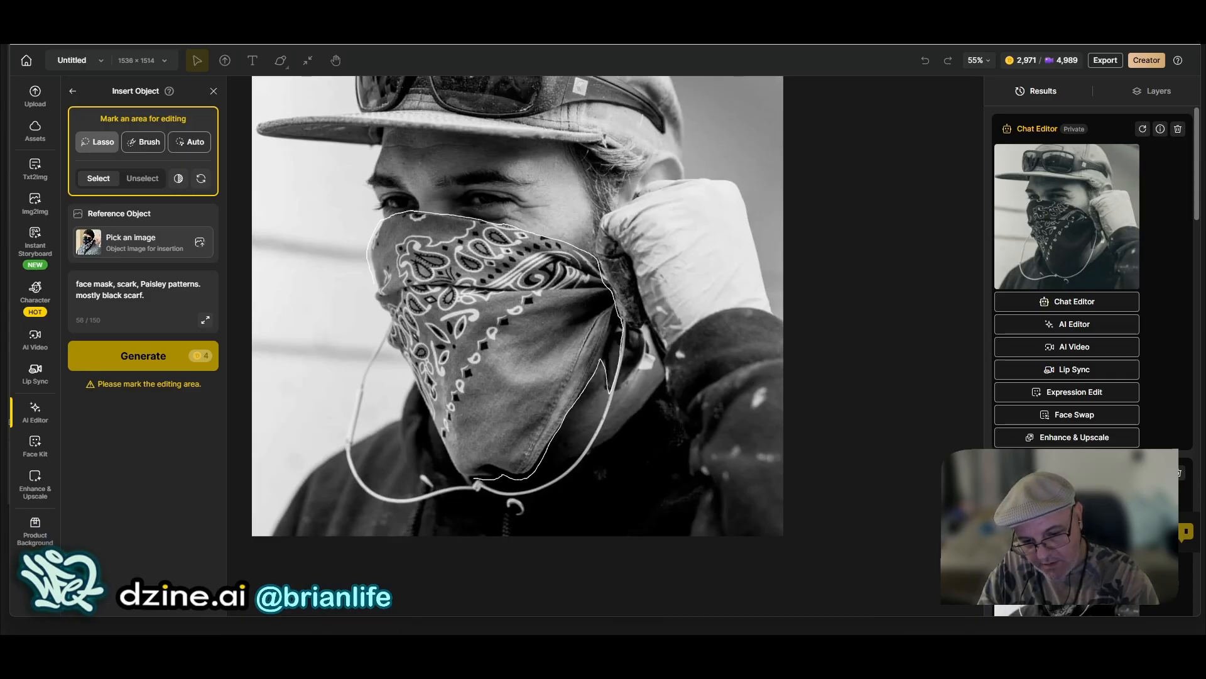
{"action": "left_click_drag", "start_coordinate": [474, 478], "coordinate": [453, 464]}
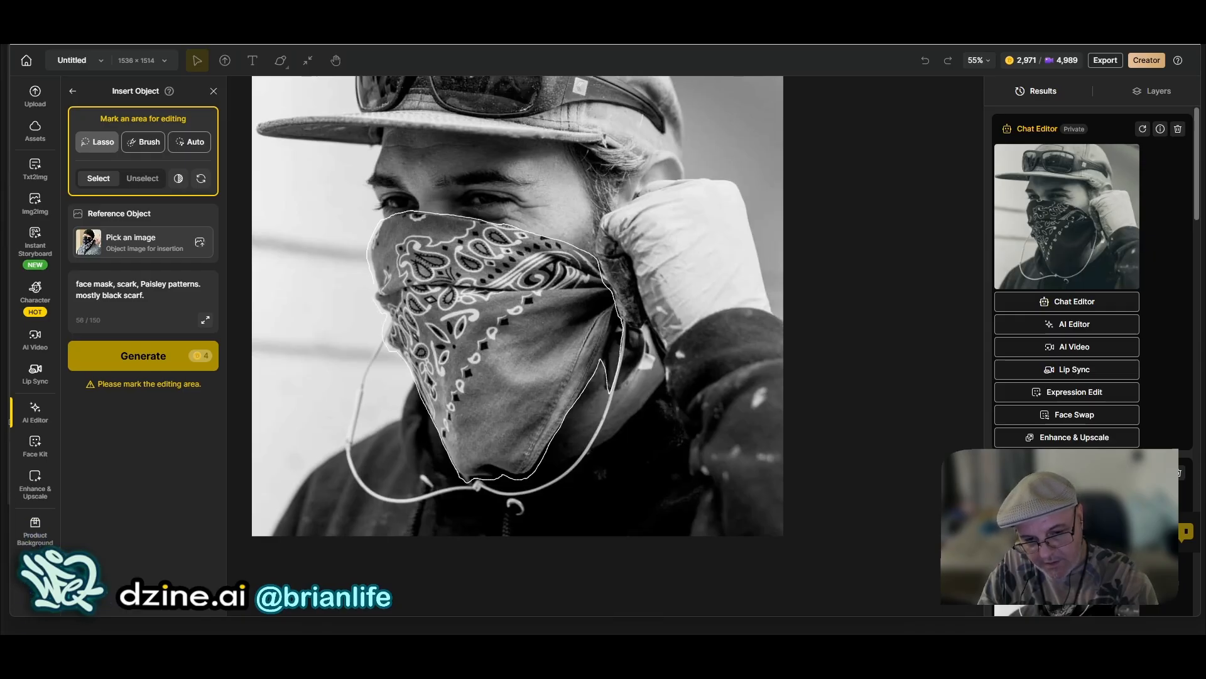
{"action": "left_click_drag", "start_coordinate": [377, 289], "coordinate": [379, 287]}
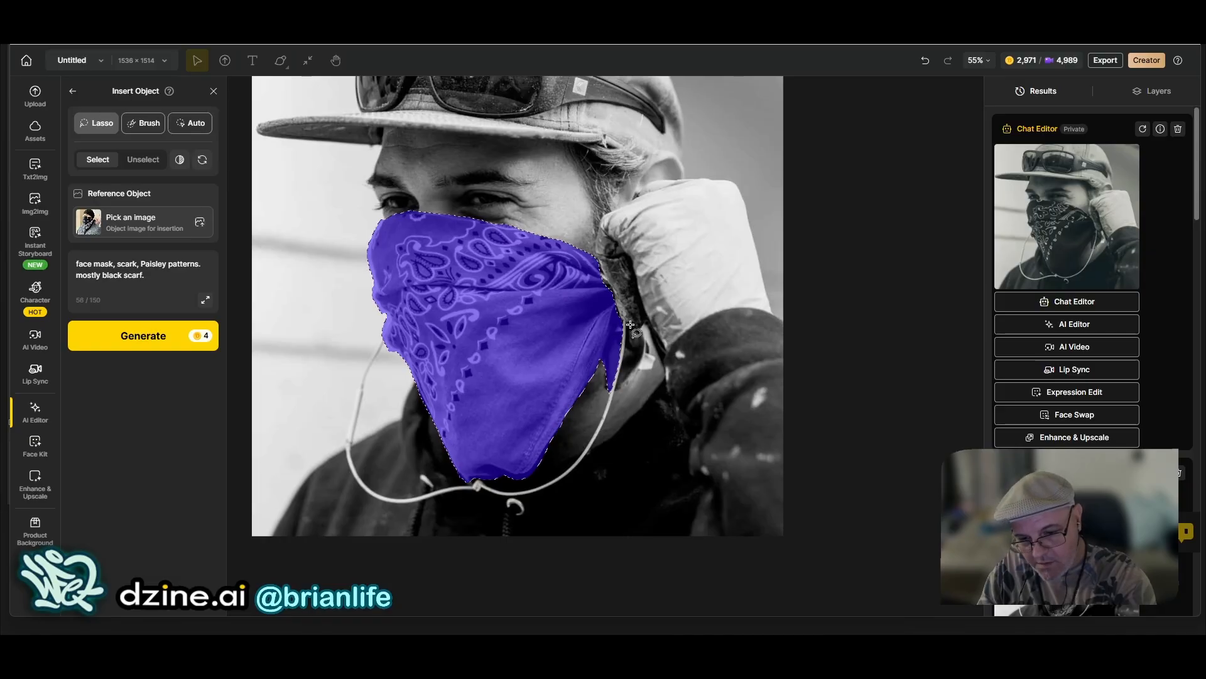
{"action": "mouse_move", "coordinate": [630, 324]}
{"action": "left_mouse_down"}
{"action": "mouse_move", "coordinate": [651, 352]}
{"action": "mouse_move", "coordinate": [628, 398]}
{"action": "mouse_move", "coordinate": [628, 325]}
{"action": "left_mouse_up"}
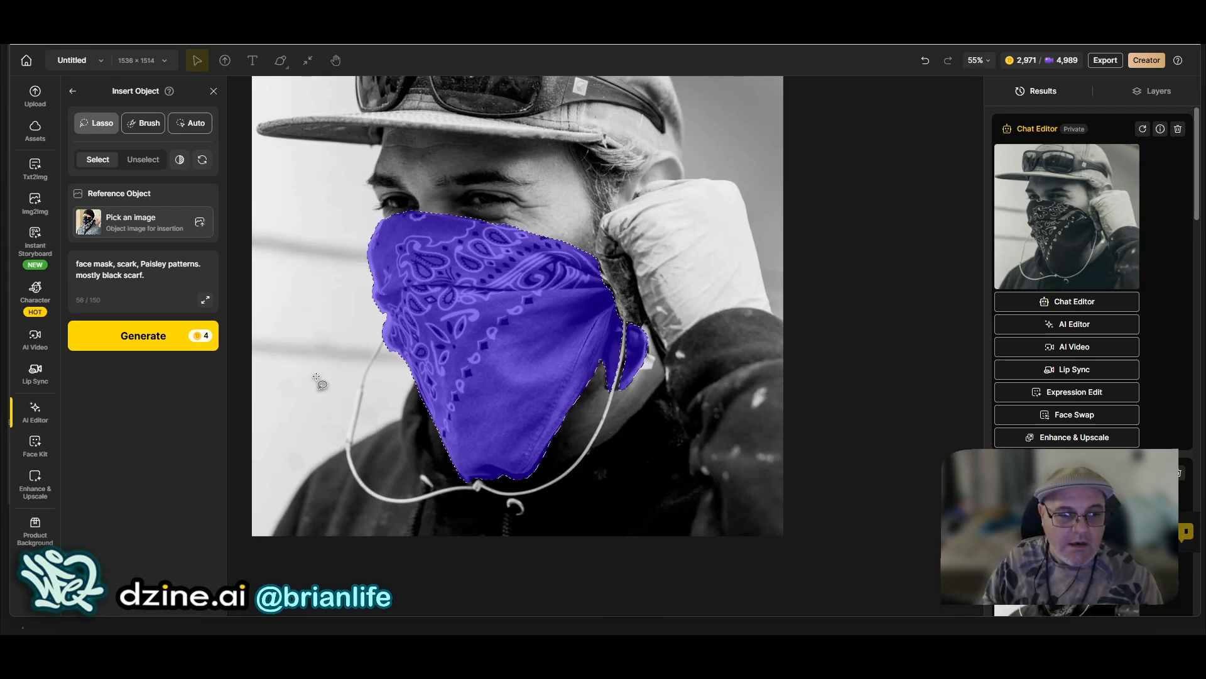
{"action": "left_click", "coordinate": [158, 285]}
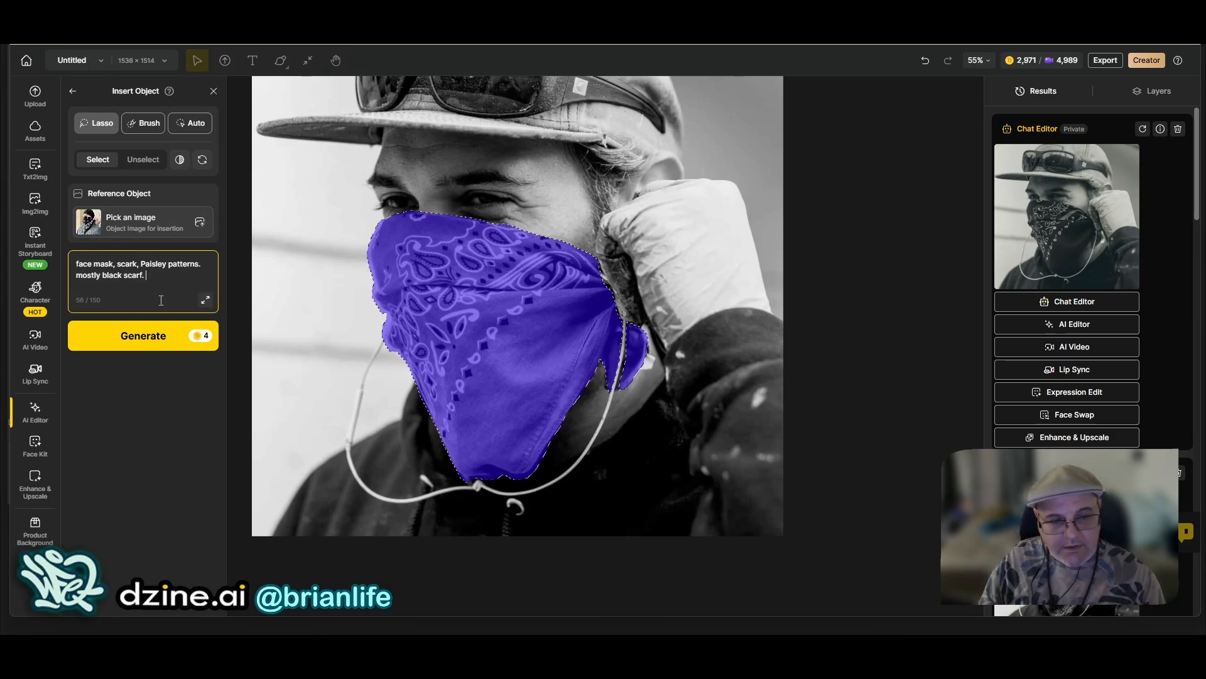
{"action": "left_click", "coordinate": [142, 337]}
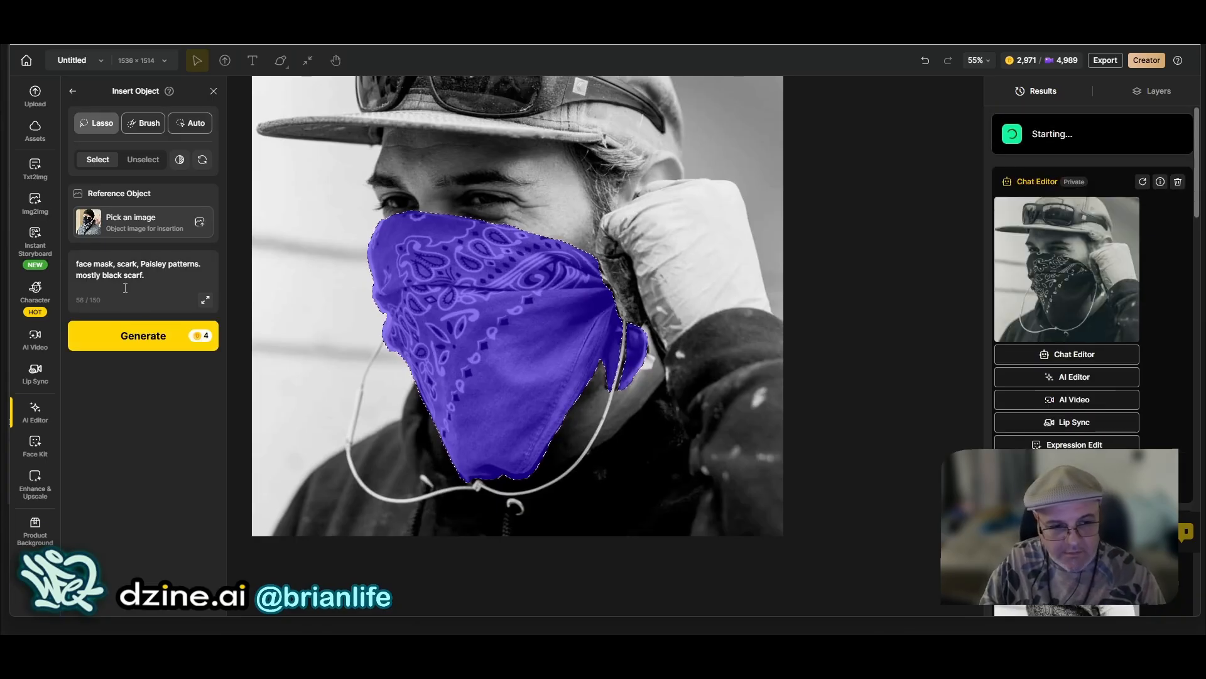
Step: Revise the object description to "face mask, scarf, Paisley patterns. mostly black scarf, black dark." and generate a second set
{"action": "left_click", "coordinate": [149, 276]}
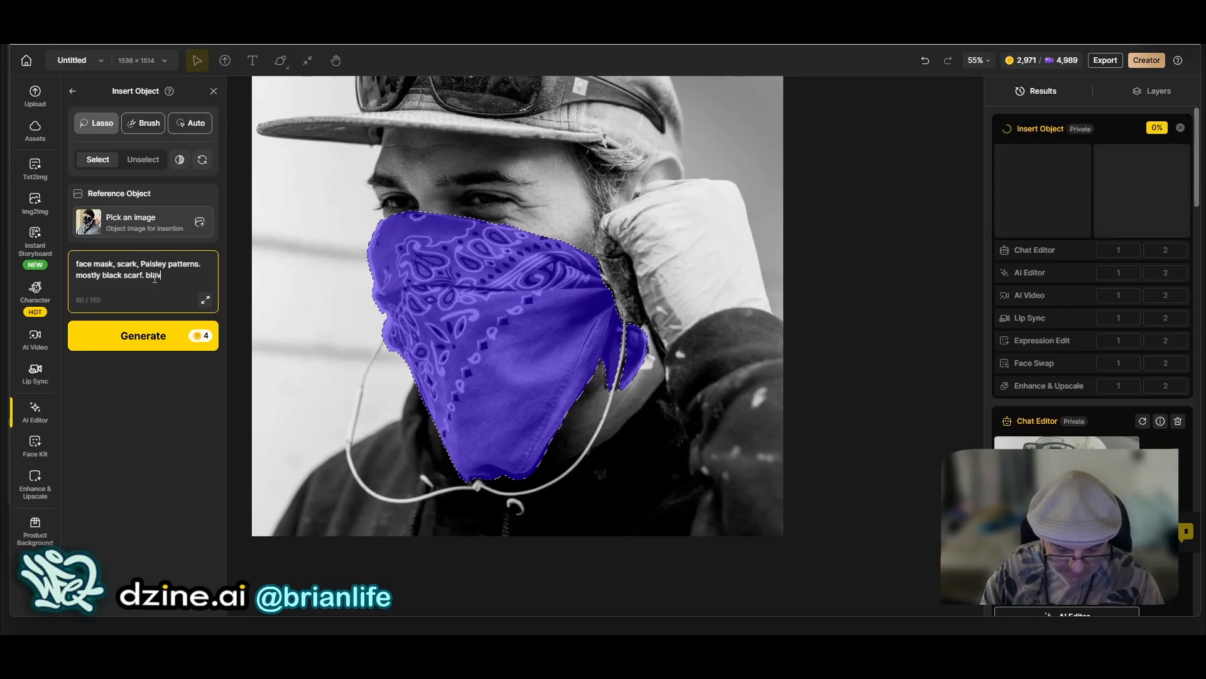
{"action": "type", "text": "black."}
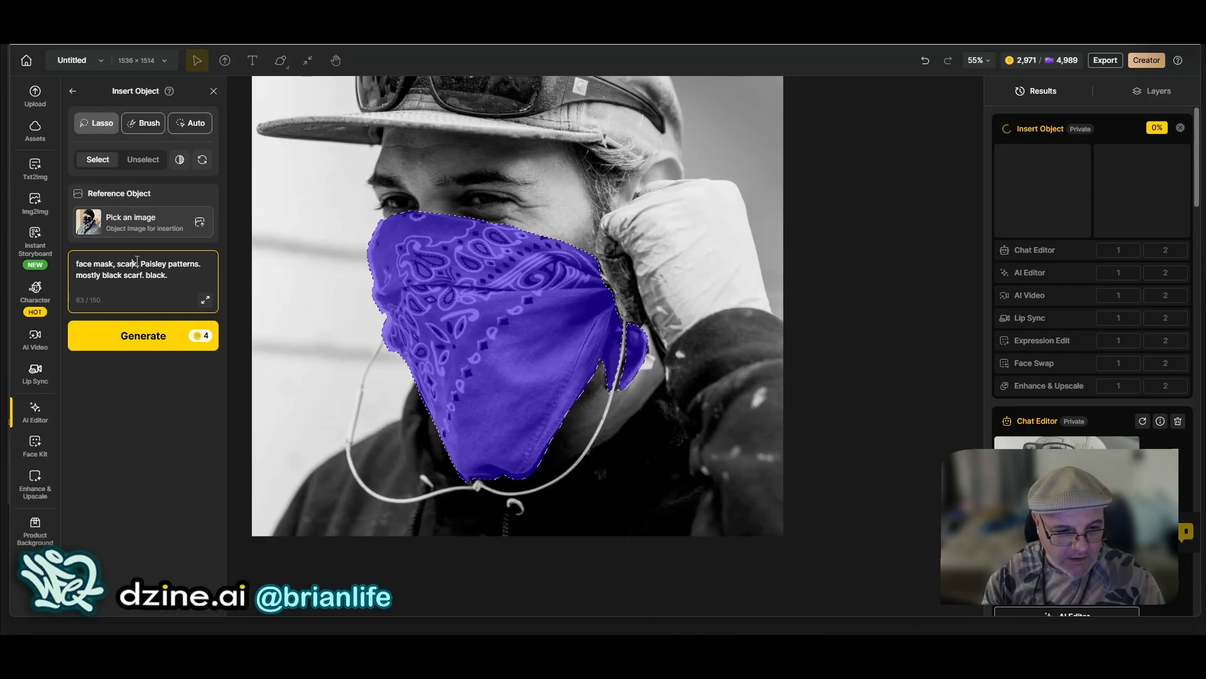
{"action": "key", "text": "BackSpace"}
{"action": "type", "text": "f"}
{"action": "left_click", "coordinate": [189, 279]}
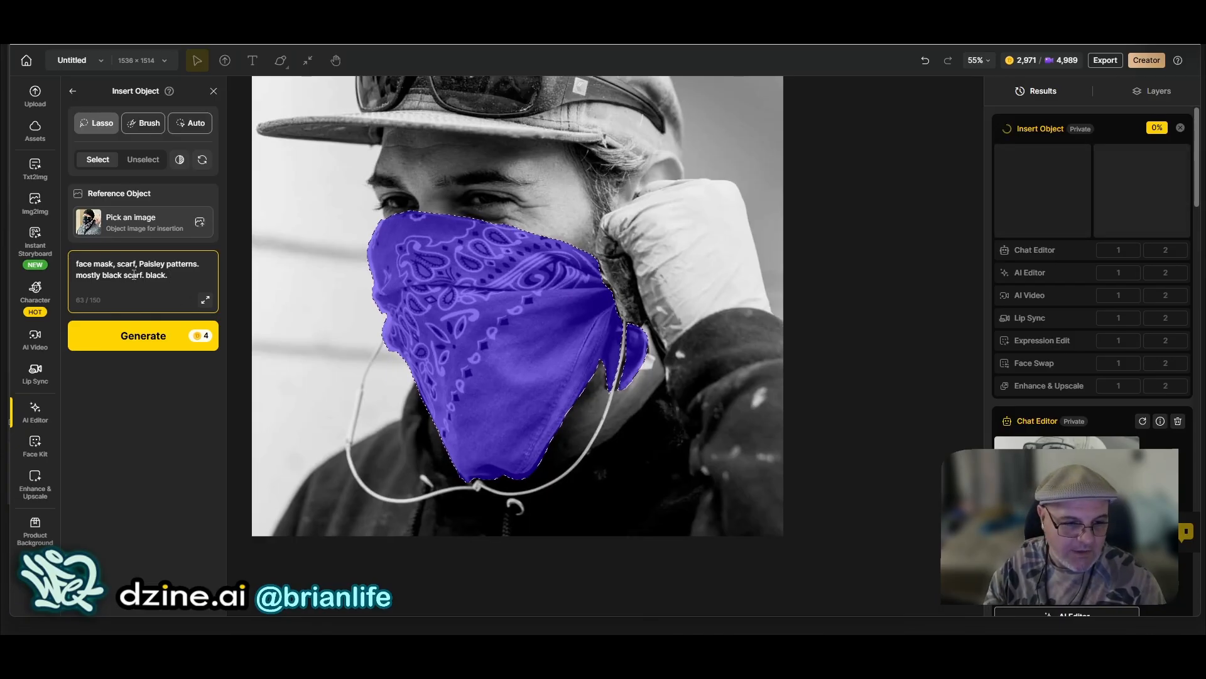
{"action": "key", "text": "BackSpace"}
{"action": "type", "text": ","}
{"action": "left_click", "coordinate": [201, 282]}
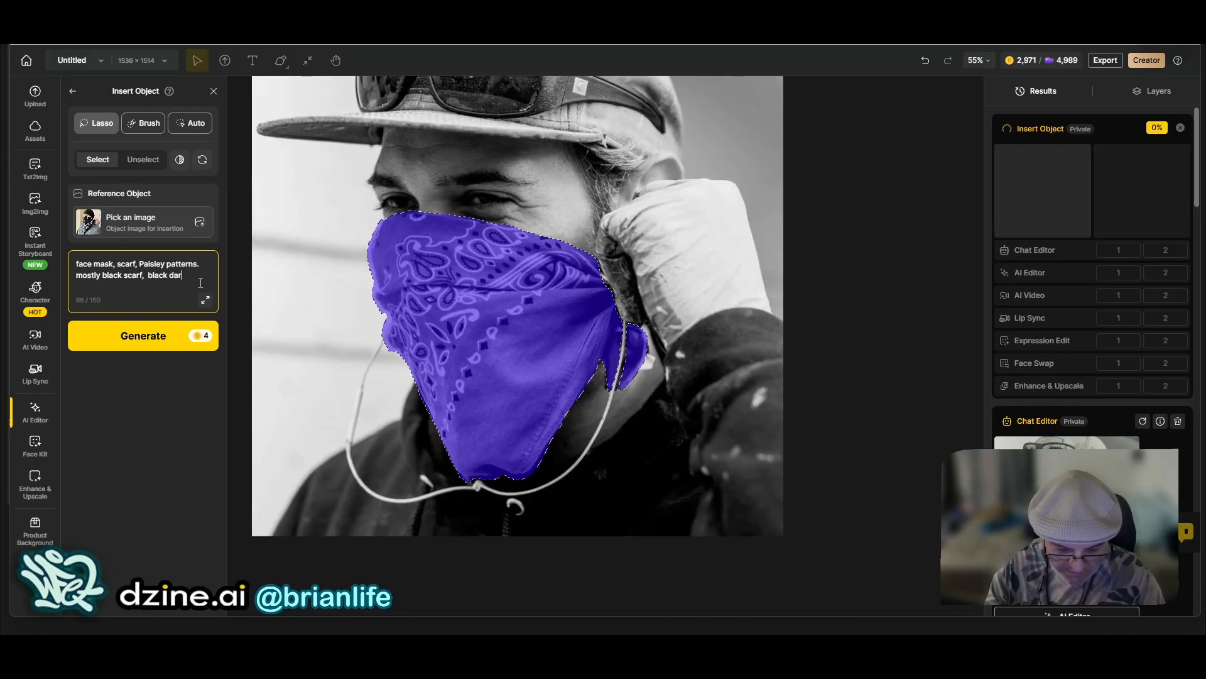
{"action": "type", "text": "k."}
{"action": "left_click", "coordinate": [183, 335]}
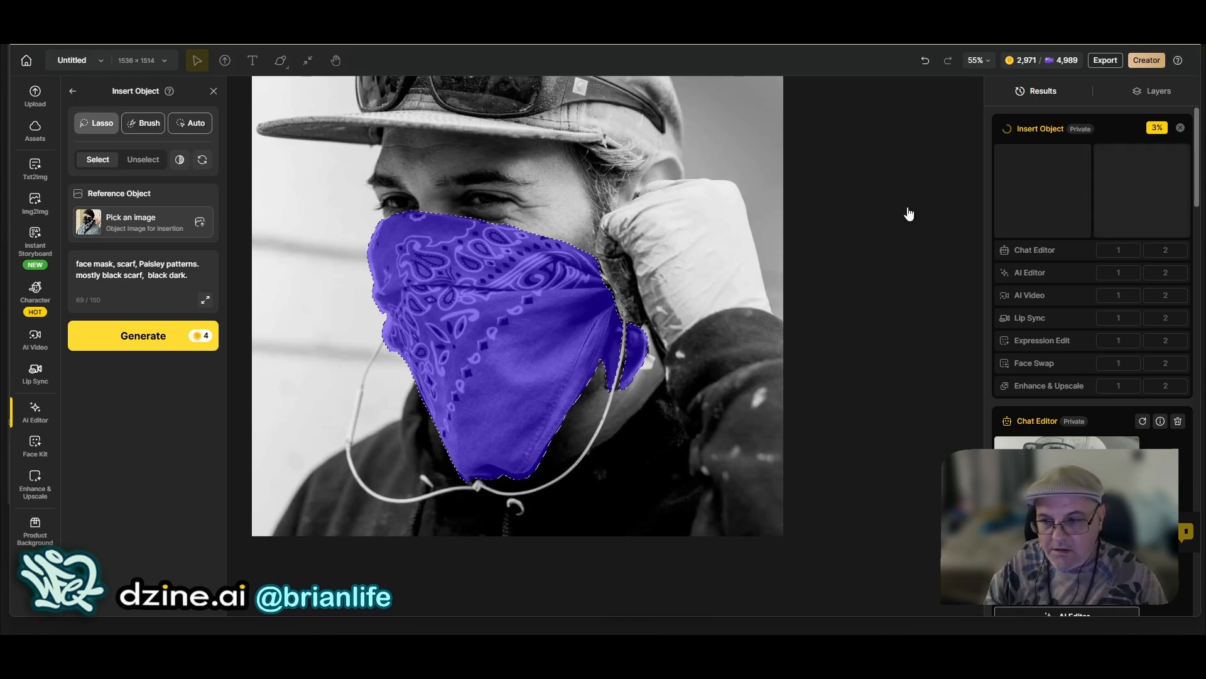
{"action": "scroll", "coordinate": [827, 280], "scroll_direction": "up", "scroll_amount": 1}
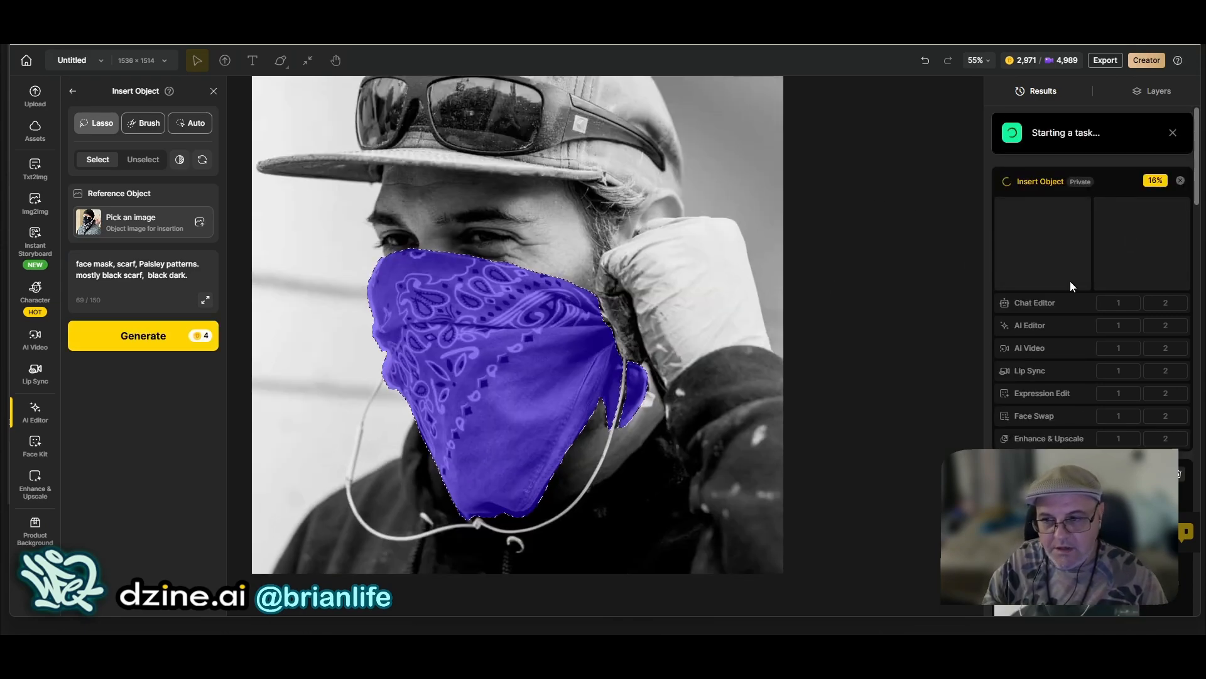
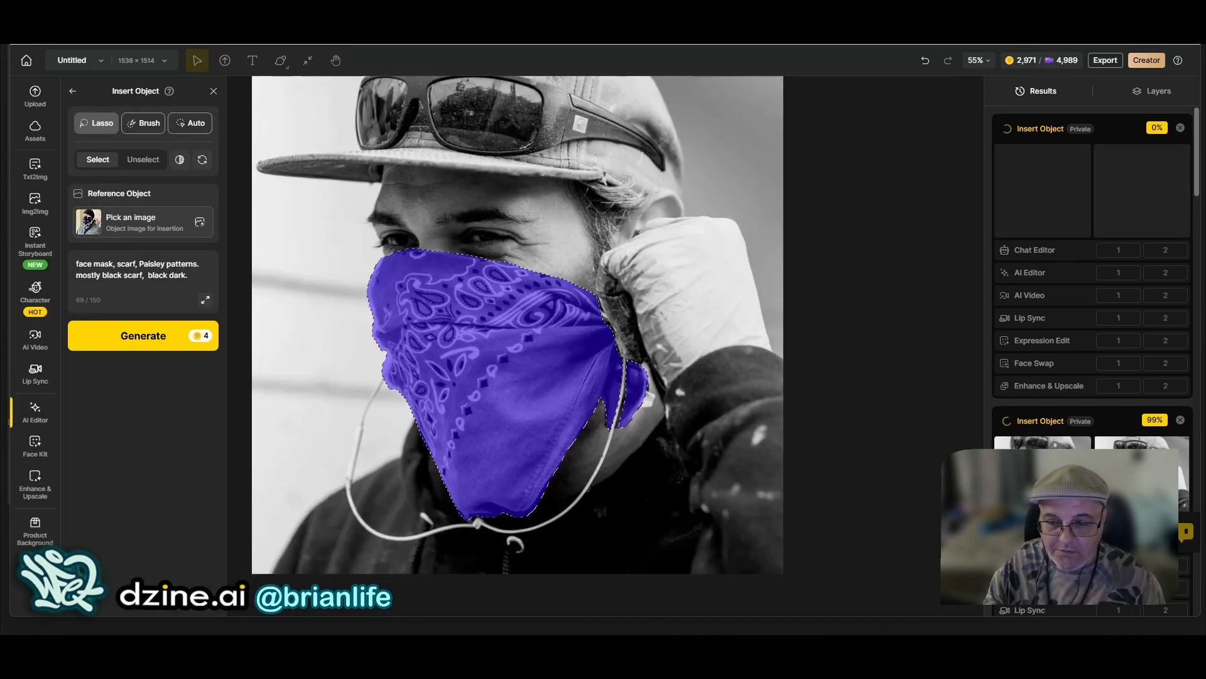
Step: Compare enlarged previews from both Insert Object generations and place the first generation's second image on the canvas
{"action": "mouse_move", "coordinate": [1044, 484]}
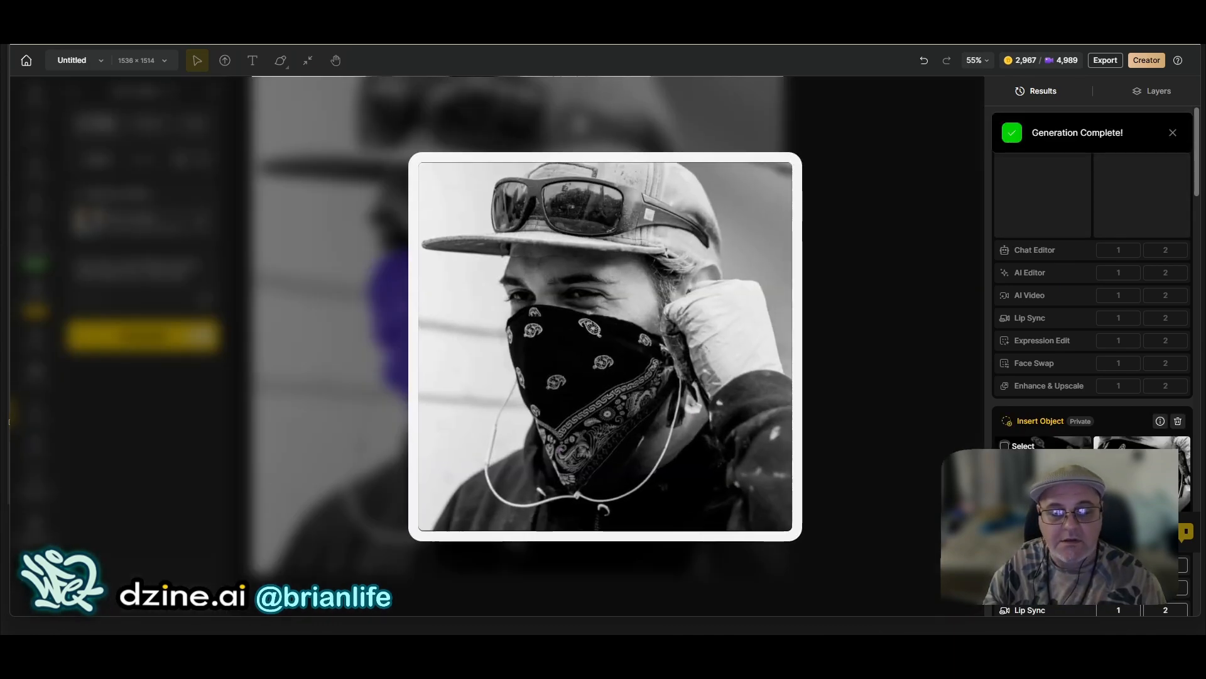
{"action": "mouse_move", "coordinate": [1142, 482]}
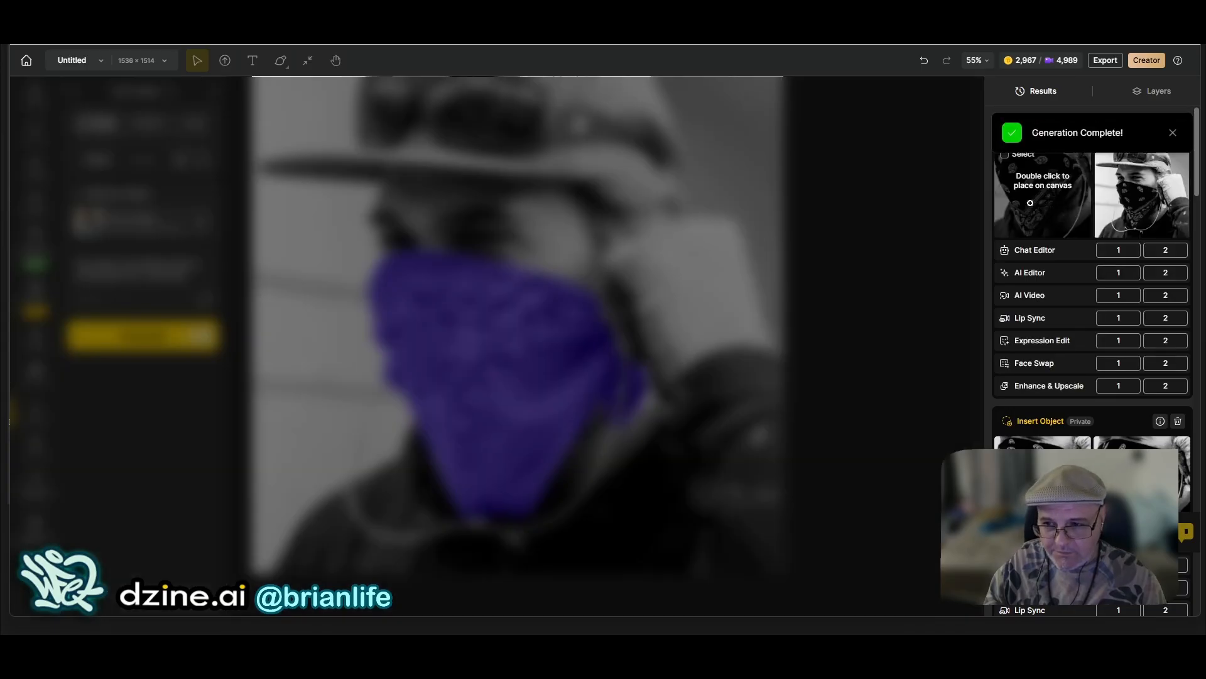
{"action": "mouse_move", "coordinate": [1065, 212]}
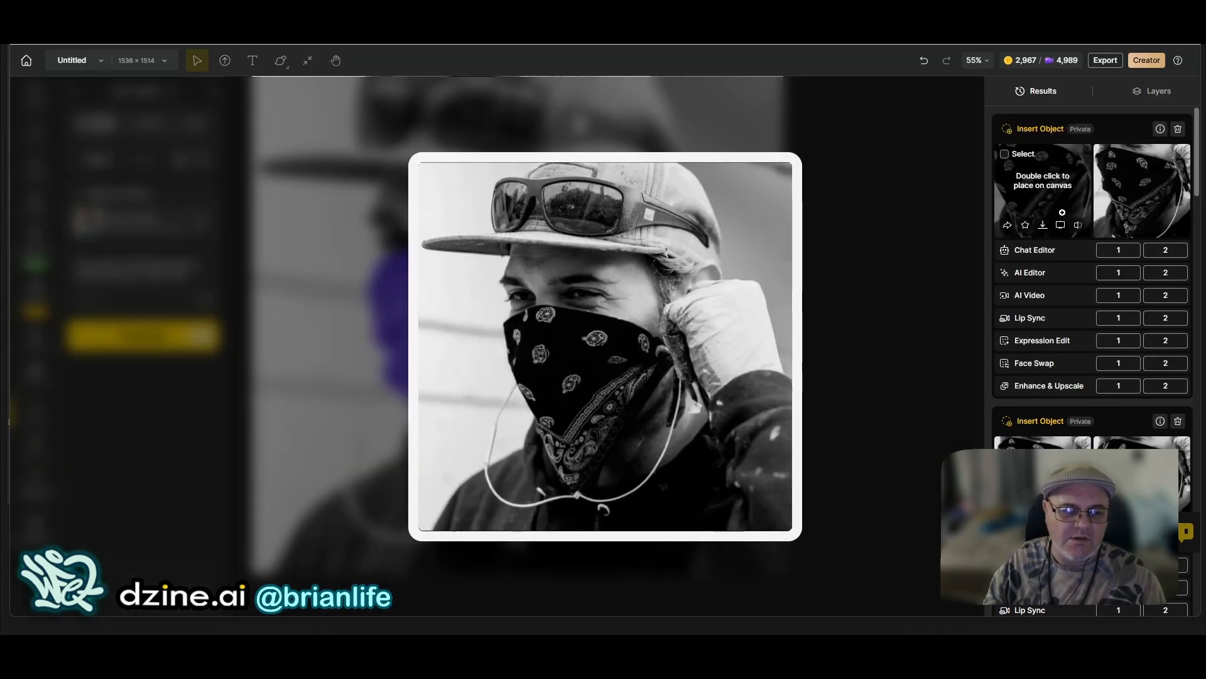
{"action": "mouse_move", "coordinate": [1136, 213]}
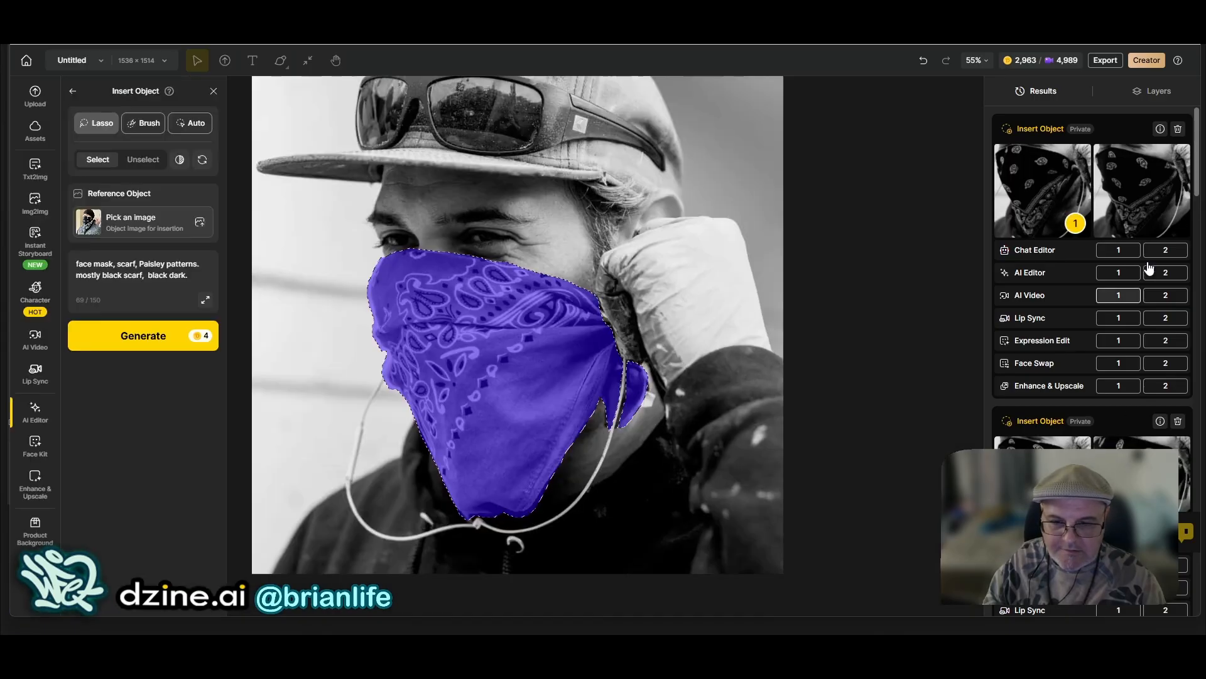
{"action": "mouse_move", "coordinate": [1132, 172]}
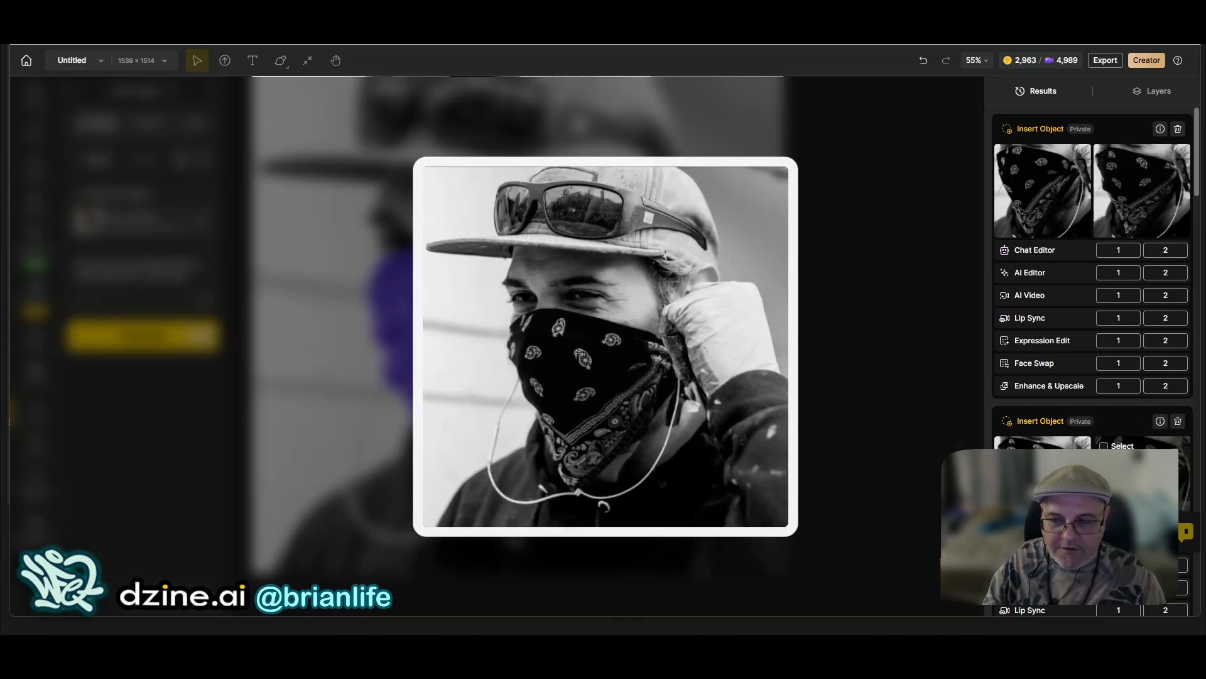
{"action": "double_click", "coordinate": [1144, 479]}
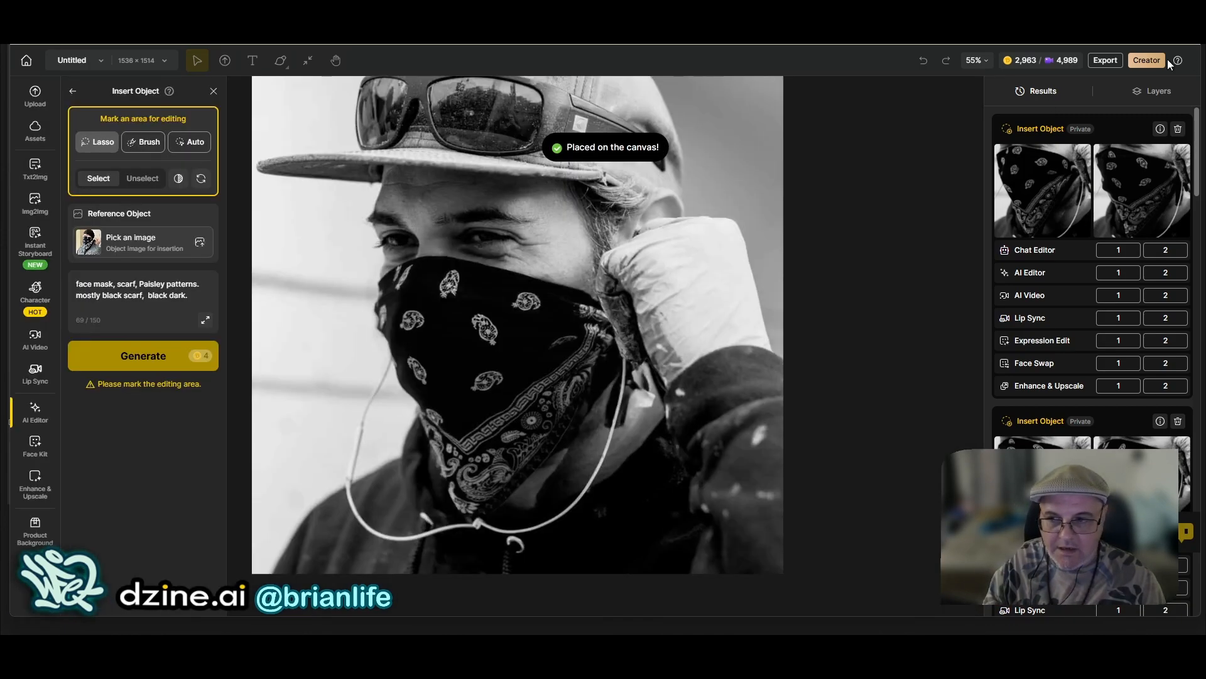
Step: Compare the inserted black scarf with the original bandana by repeatedly toggling the visibility of Layer 8
{"action": "left_click", "coordinate": [1159, 93]}
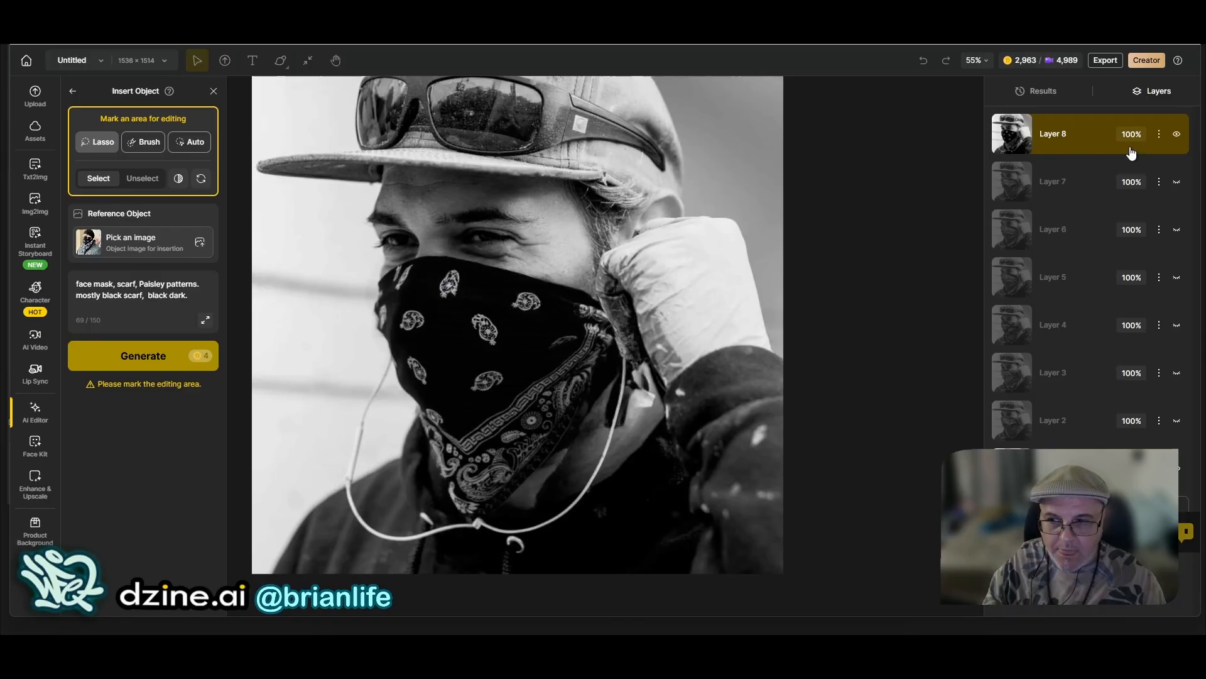
{"action": "left_click", "coordinate": [1177, 136]}
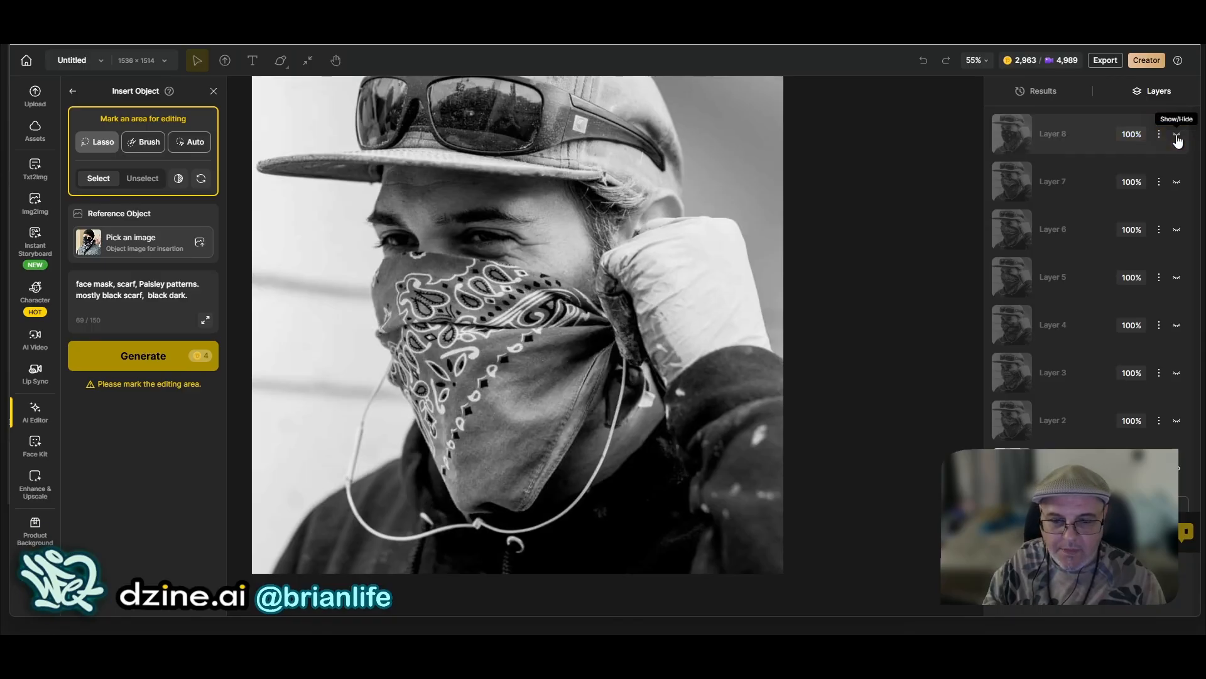
{"action": "left_click", "coordinate": [1177, 137]}
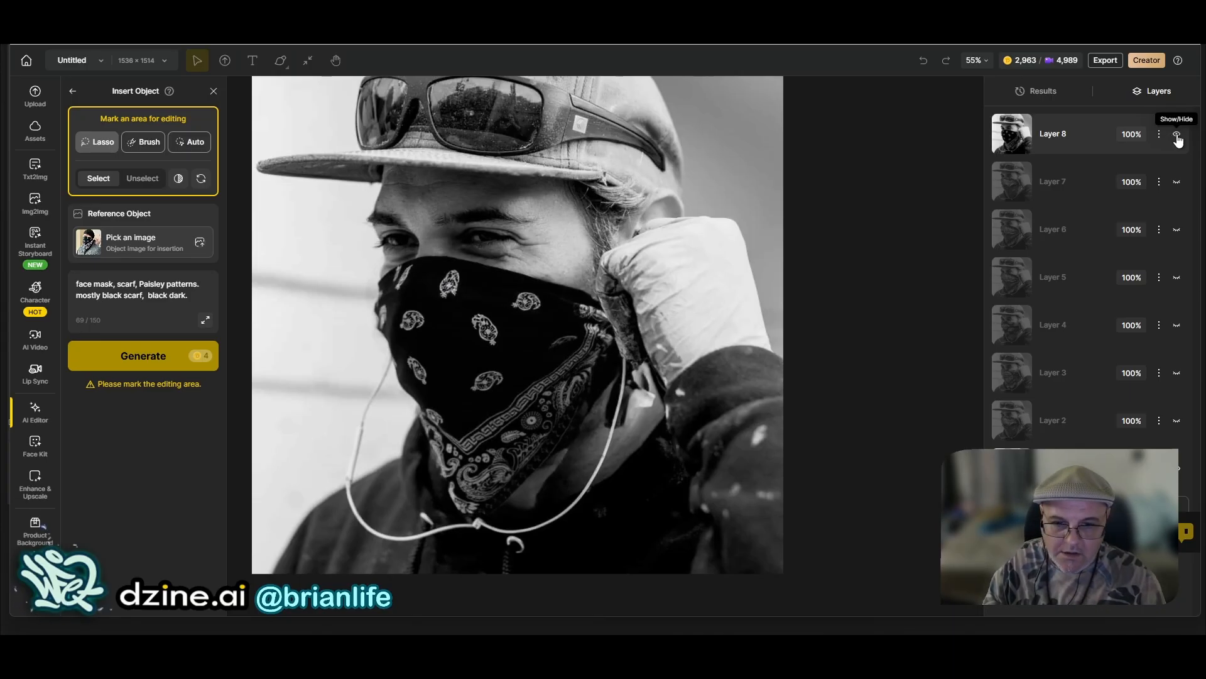
{"action": "left_click", "coordinate": [1176, 136]}
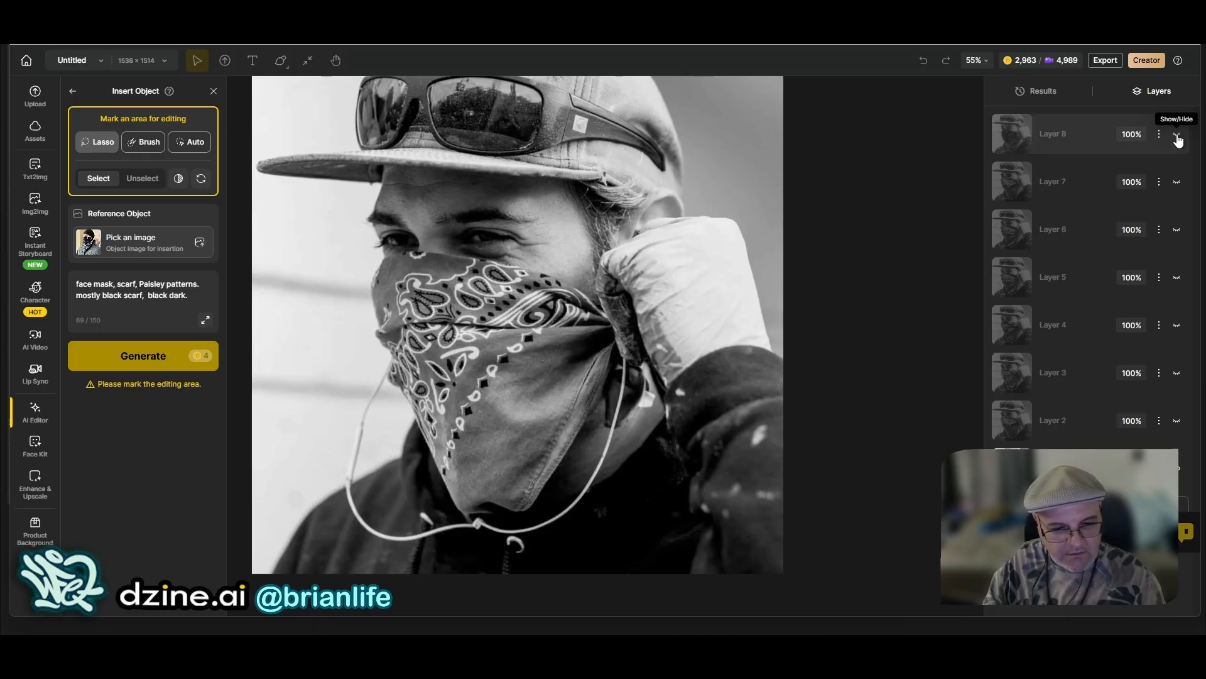
{"action": "left_click", "coordinate": [1177, 135]}
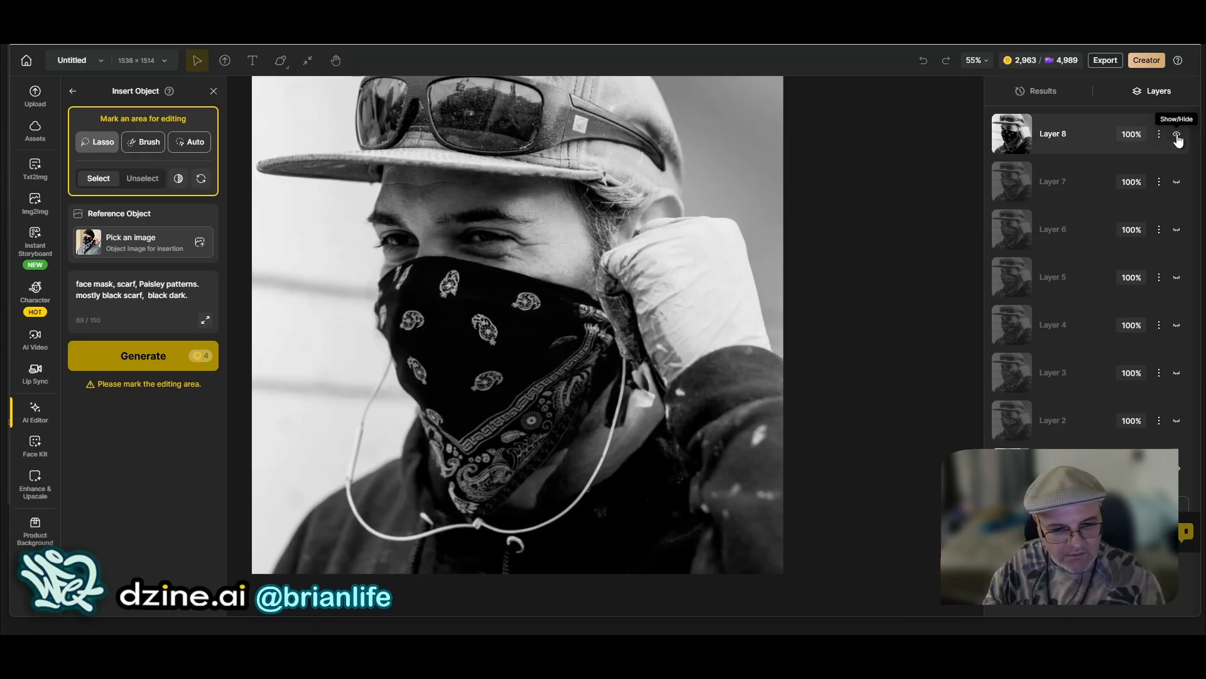
{"action": "left_click", "coordinate": [1177, 135]}
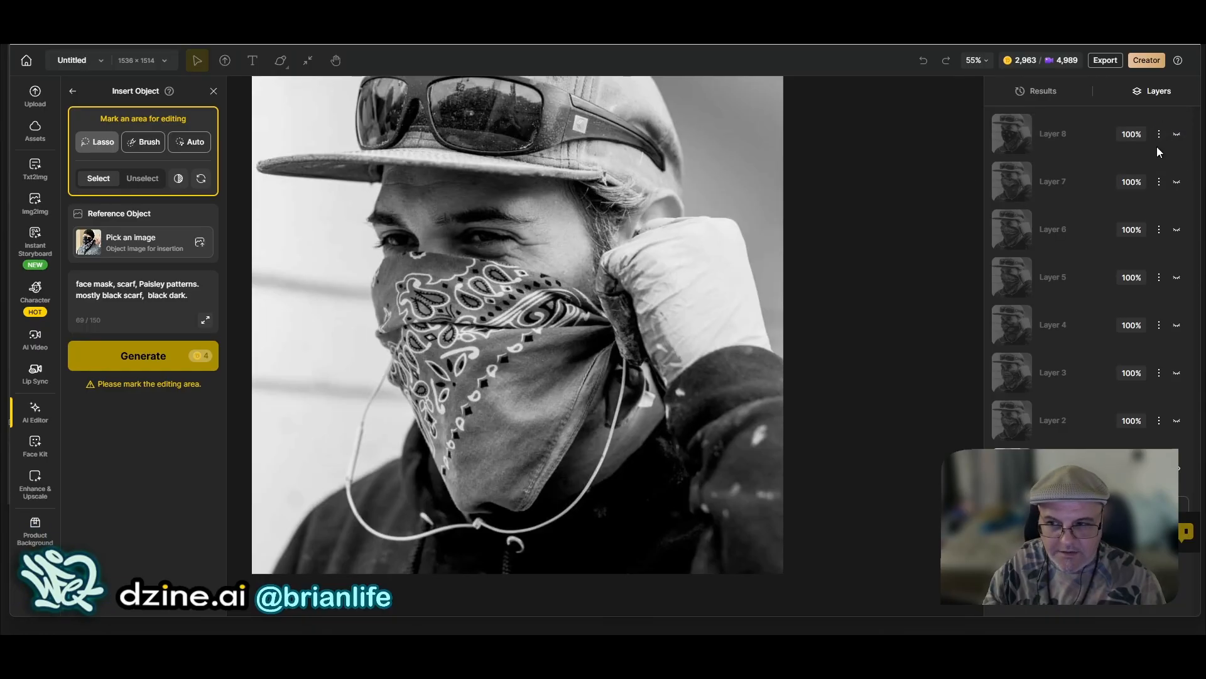
{"action": "left_click", "coordinate": [1178, 135]}
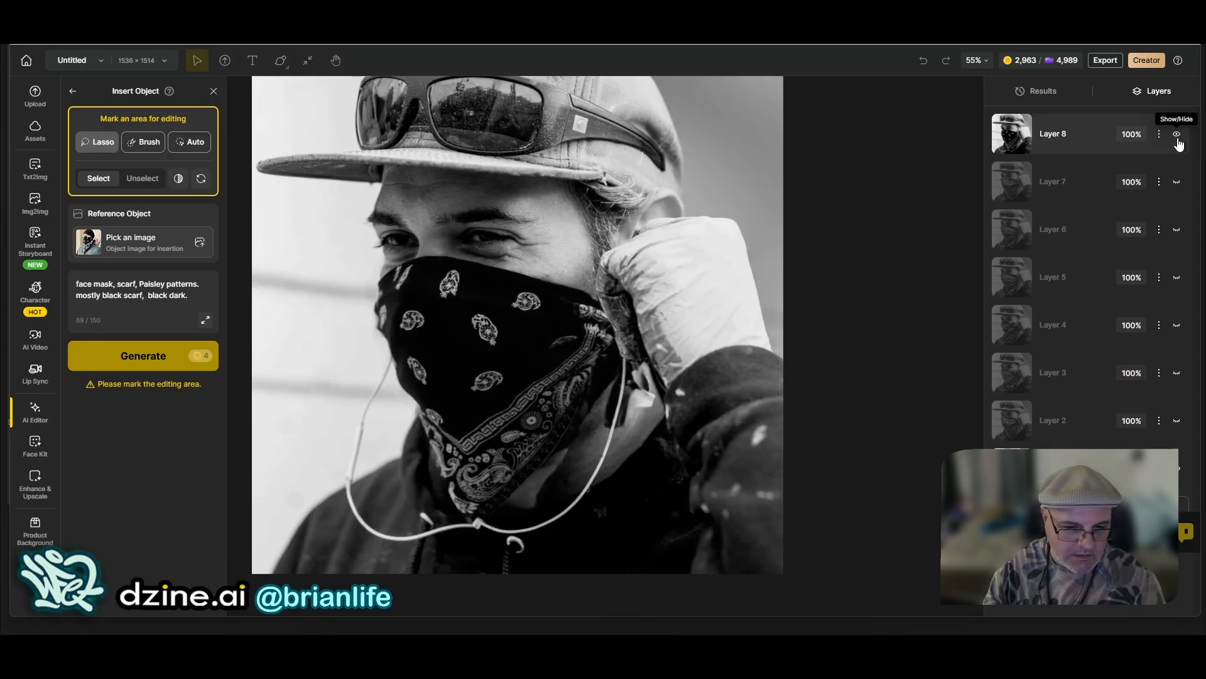
{"action": "left_click", "coordinate": [1178, 137]}
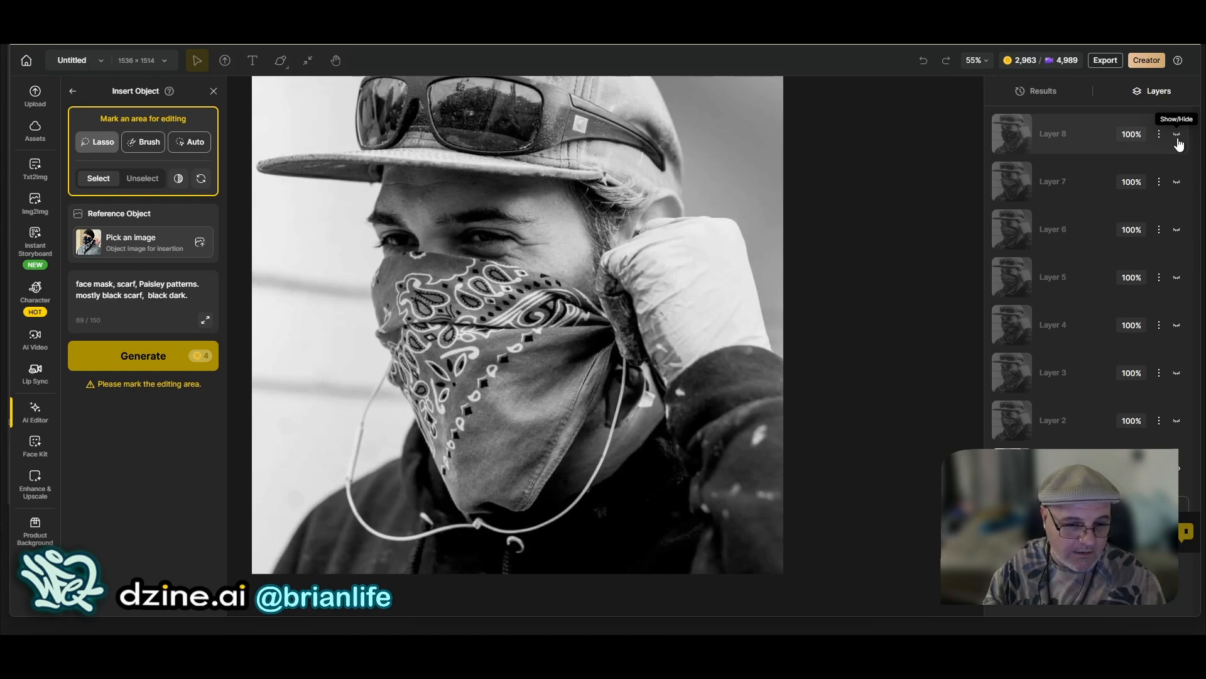
{"action": "left_click", "coordinate": [1178, 139]}
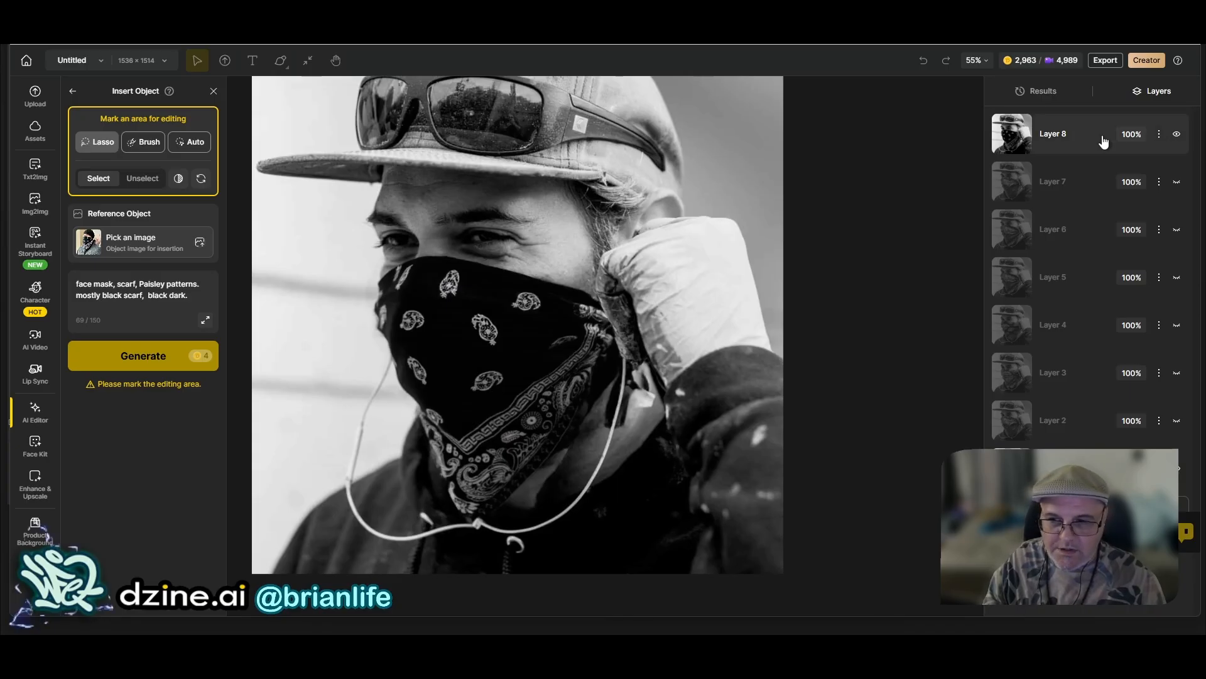
Step: Hide Layer 8 and lasso the original bandana plus the small area behind it below the ear
{"action": "left_click", "coordinate": [1177, 134]}
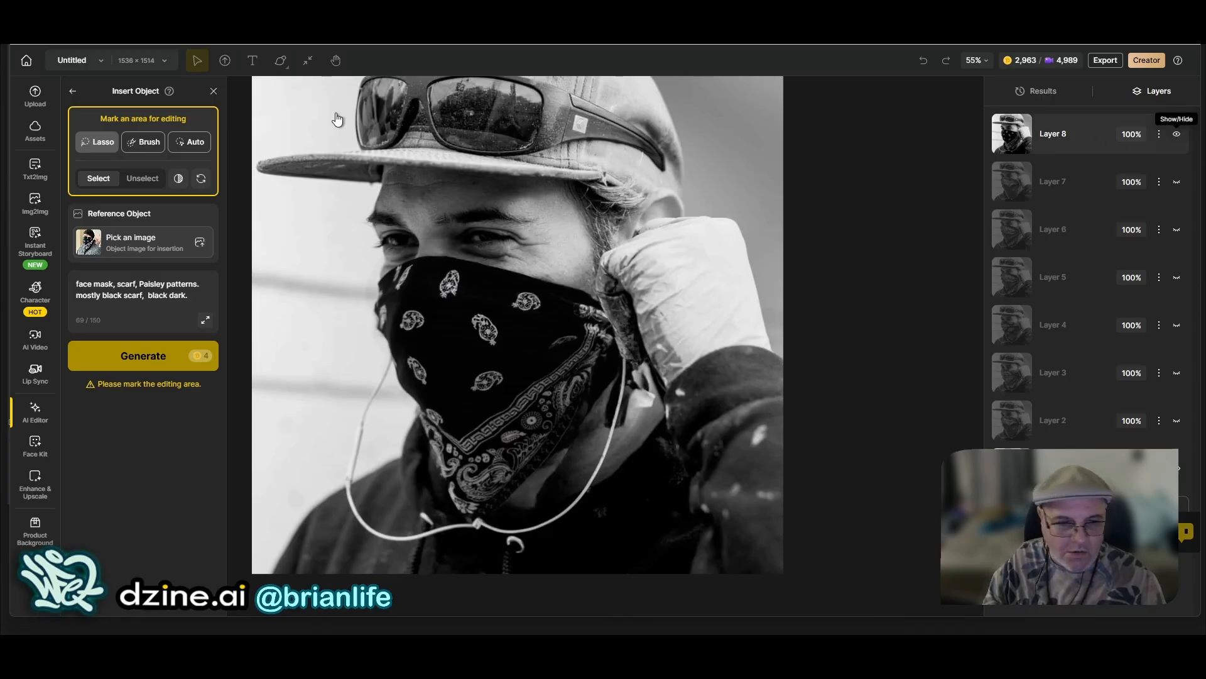
{"action": "left_click", "coordinate": [191, 149]}
{"action": "left_click", "coordinate": [101, 146]}
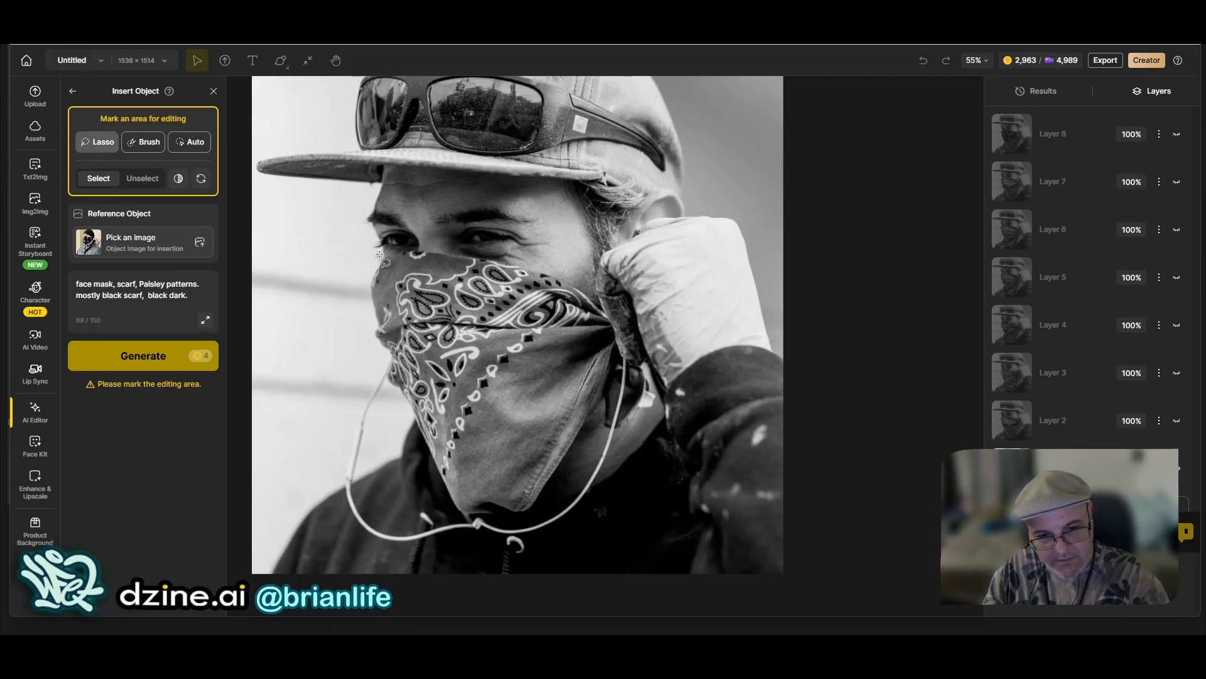
{"action": "left_click_drag", "start_coordinate": [379, 255], "coordinate": [373, 263]}
{"action": "mouse_move", "coordinate": [385, 377]}
{"action": "left_mouse_down"}
{"action": "mouse_move", "coordinate": [446, 496]}
{"action": "mouse_move", "coordinate": [526, 522]}
{"action": "mouse_move", "coordinate": [616, 352]}
{"action": "left_mouse_up"}
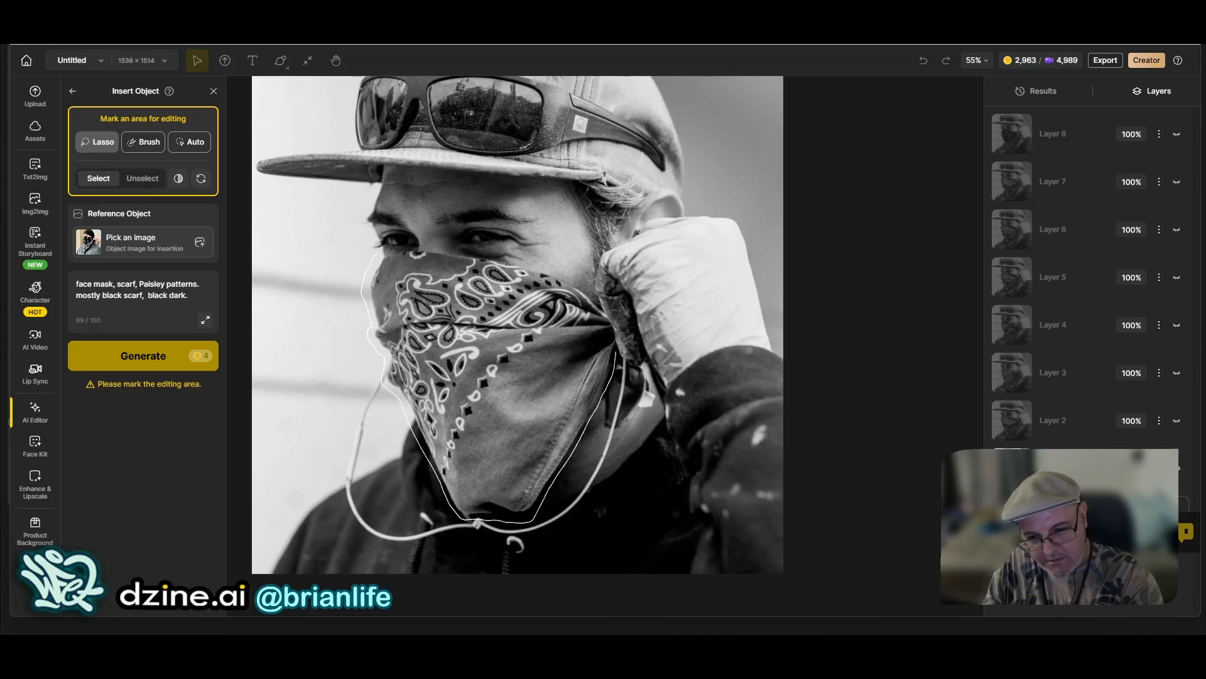
{"action": "left_click_drag", "start_coordinate": [561, 282], "coordinate": [336, 281]}
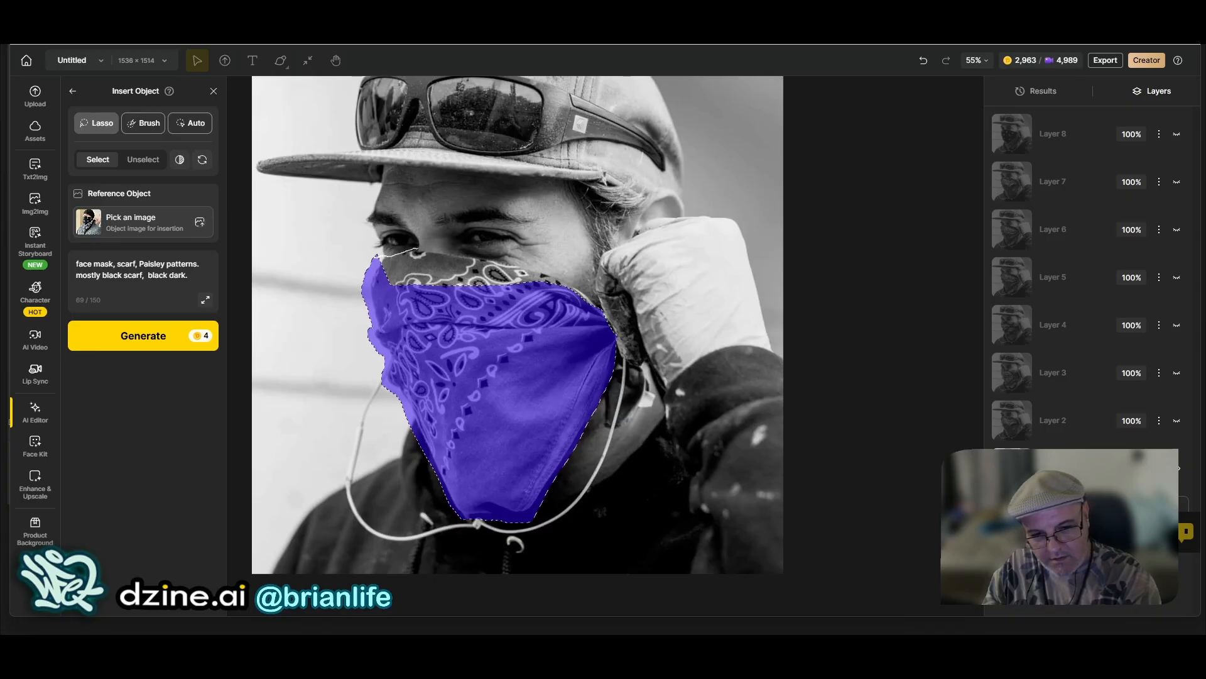
{"action": "mouse_move", "coordinate": [503, 261]}
{"action": "left_mouse_down"}
{"action": "mouse_move", "coordinate": [558, 277]}
{"action": "mouse_move", "coordinate": [603, 309]}
{"action": "mouse_move", "coordinate": [463, 377]}
{"action": "mouse_move", "coordinate": [374, 320]}
{"action": "mouse_move", "coordinate": [375, 277]}
{"action": "left_mouse_up"}
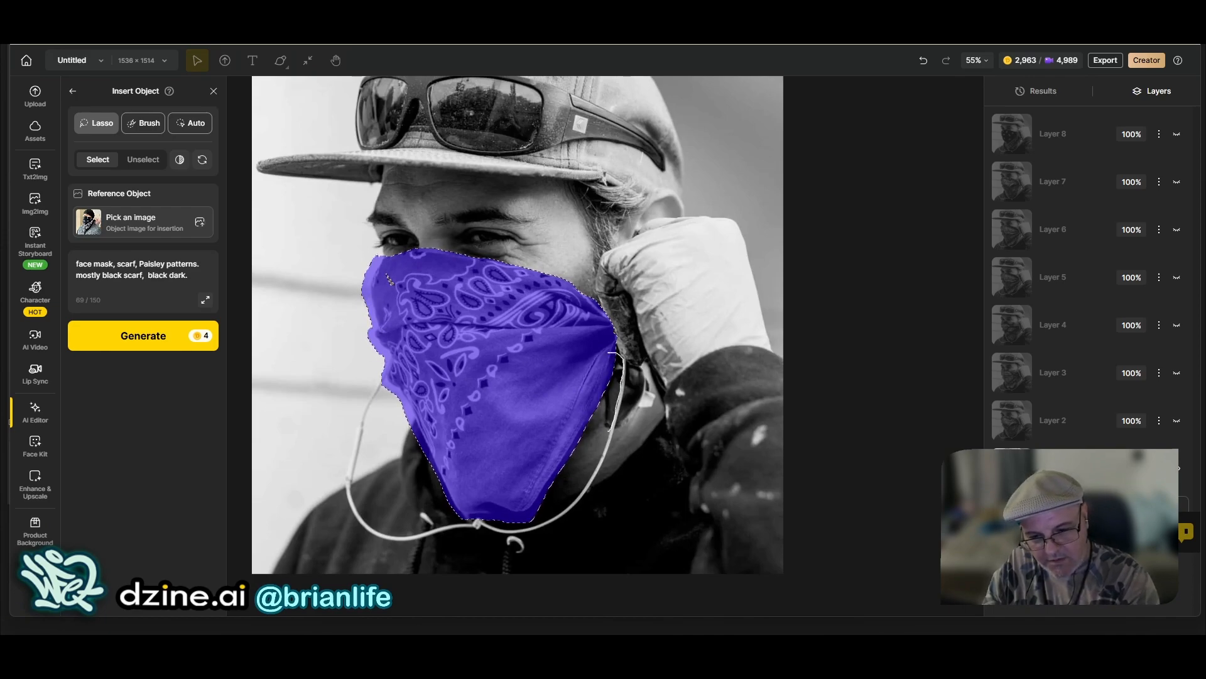
{"action": "left_click_drag", "start_coordinate": [637, 364], "coordinate": [629, 363]}
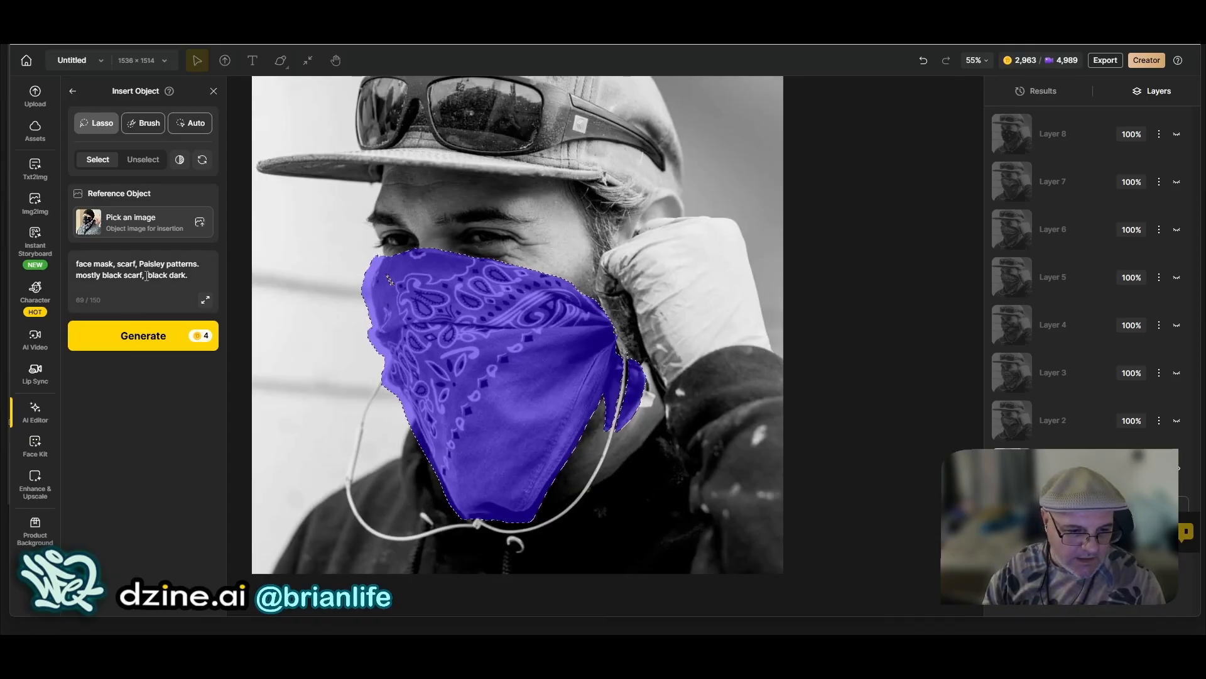
Step: Revise the object description to "face mask, scarf, Paisley patterns. mostly black scarf, charcoal dark gray." and generate the insertion
{"action": "left_click_drag", "start_coordinate": [146, 275], "coordinate": [188, 275]}
{"action": "key", "text": "BackSpace"}
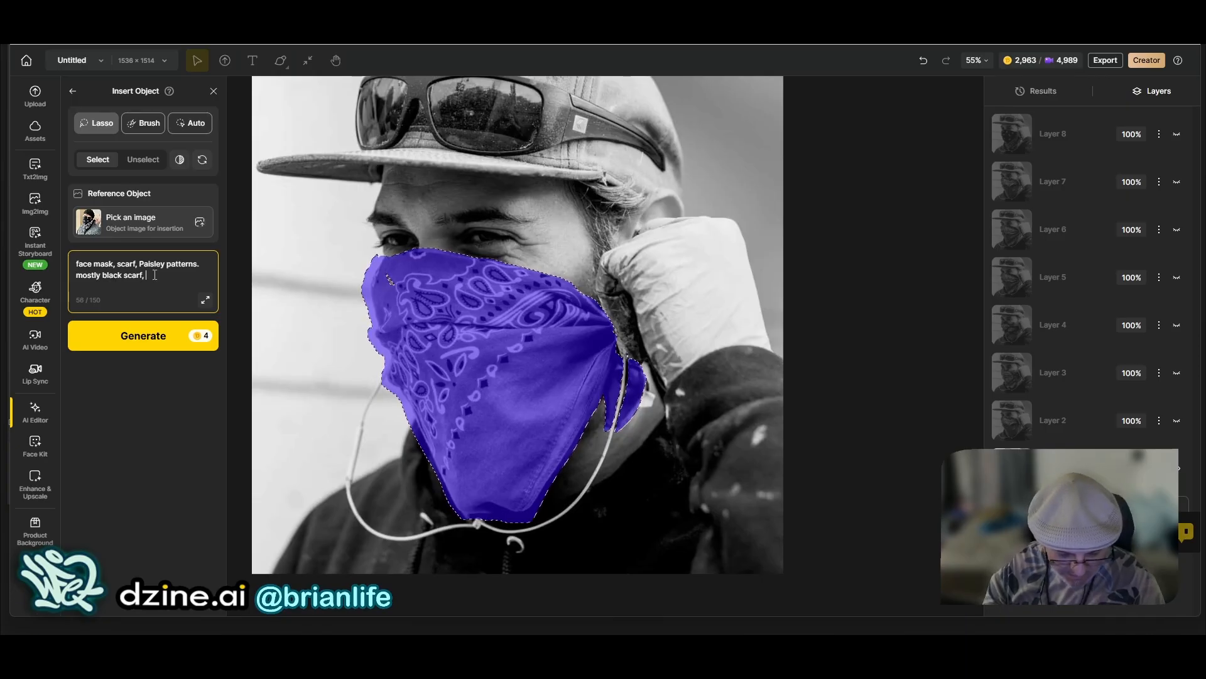
{"action": "type", "text": "charlcol"}
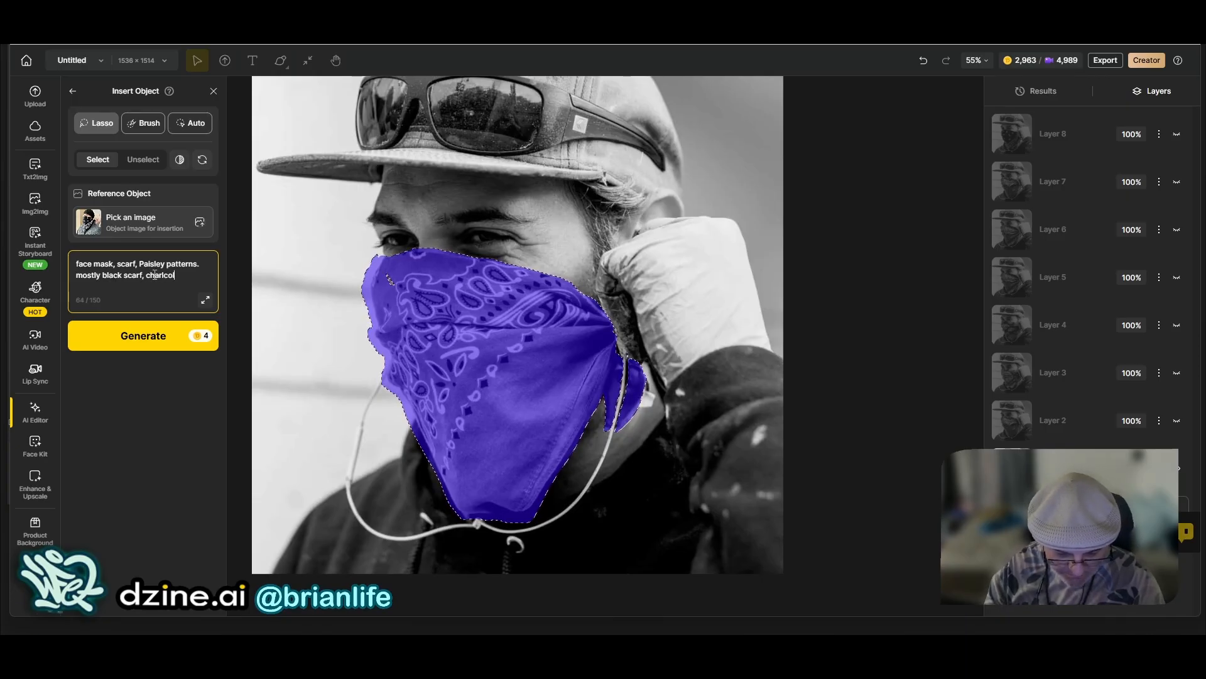
{"action": "type", "text": "e"}
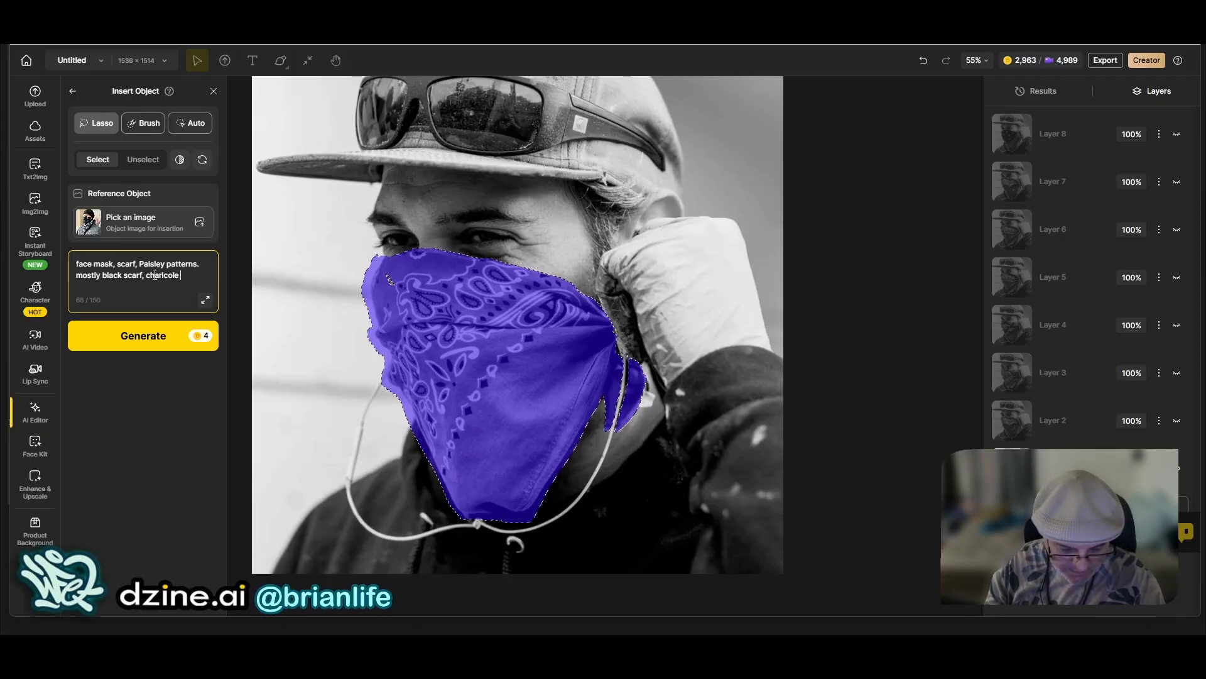
{"action": "type", "text": " dark gray."}
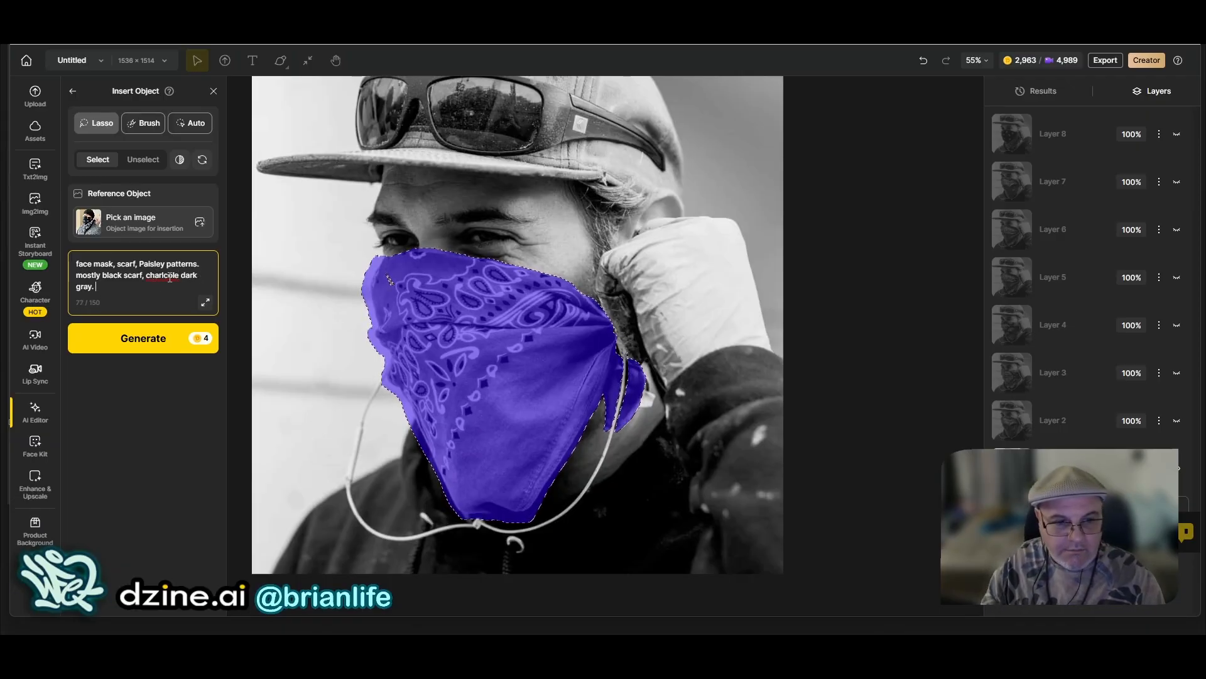
{"action": "right_click", "coordinate": [170, 277]}
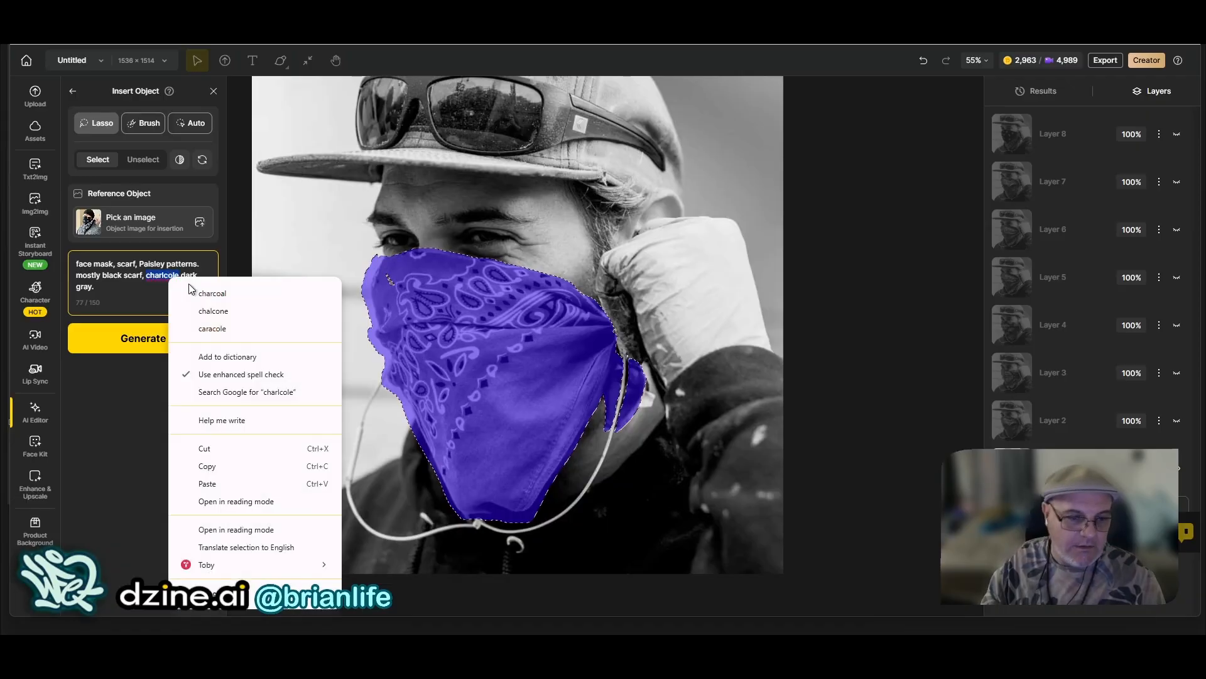
{"action": "left_click", "coordinate": [214, 292]}
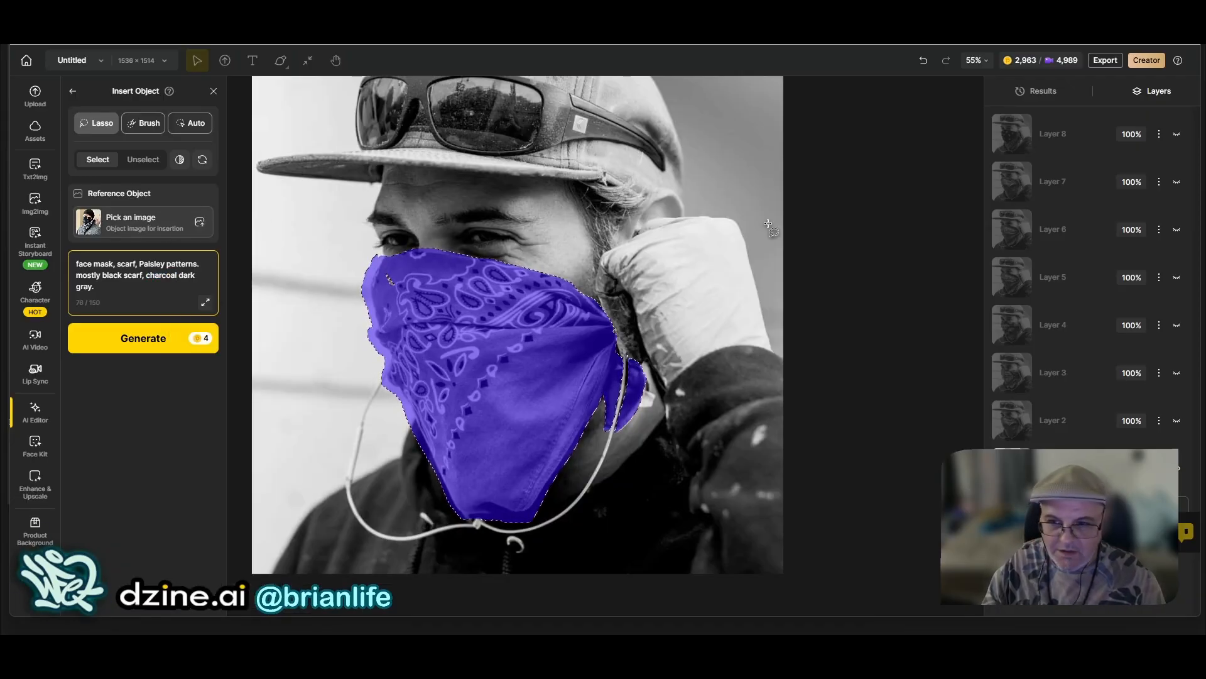
{"action": "left_click", "coordinate": [134, 346]}
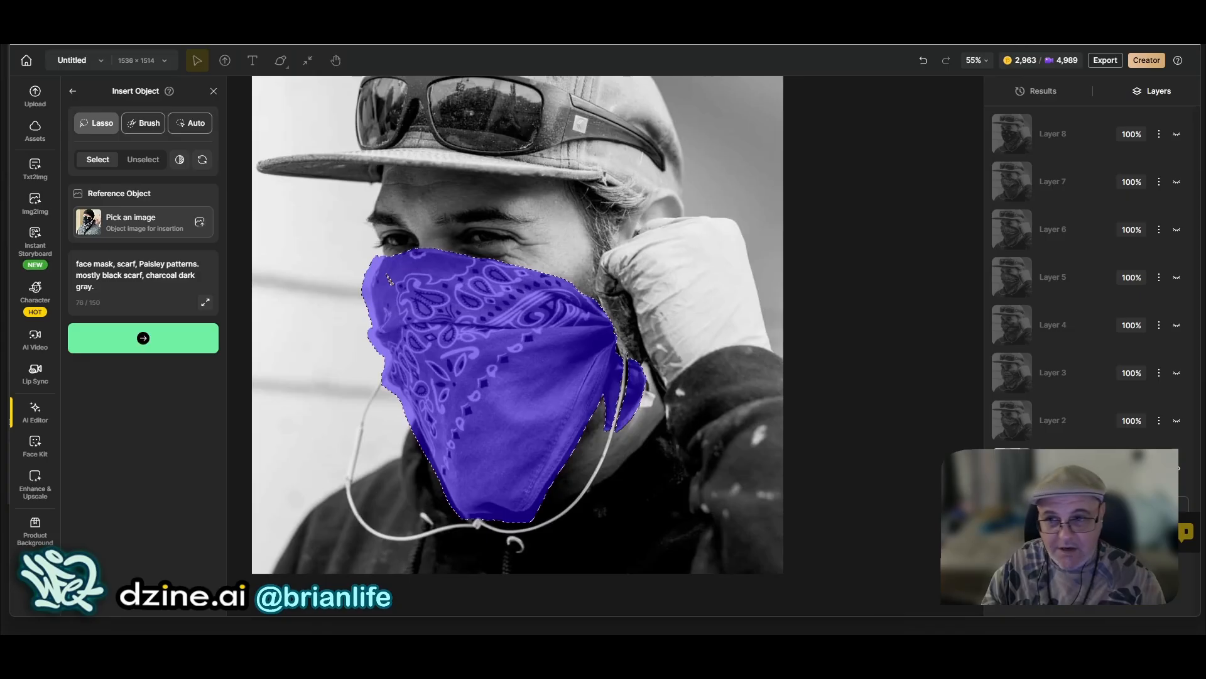
Step: Switch to the Google image results and save the Riah Fashion photo of the blonde woman in a paisley bandana as HDF2859BFS_1024x1024.webp
{"action": "left_click", "coordinate": [535, 20]}
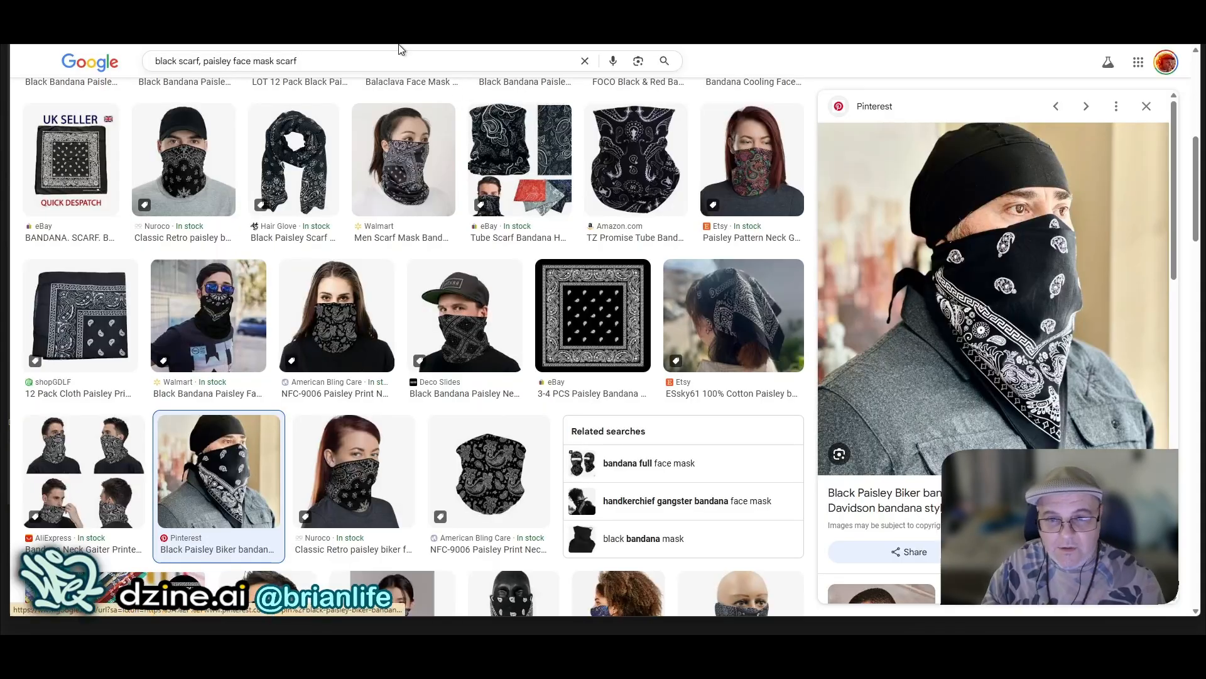
{"action": "scroll", "coordinate": [469, 263], "scroll_direction": "down", "scroll_amount": 5}
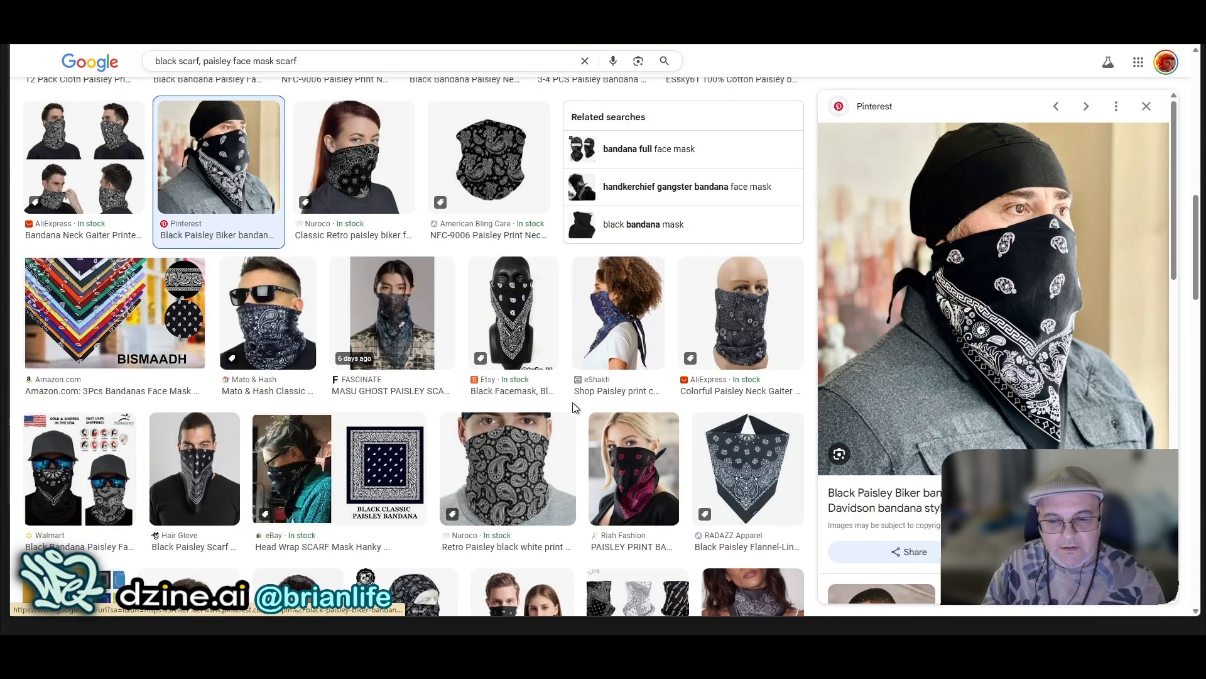
{"action": "scroll", "coordinate": [637, 328], "scroll_direction": "down", "scroll_amount": 2}
{"action": "left_click", "coordinate": [633, 305]}
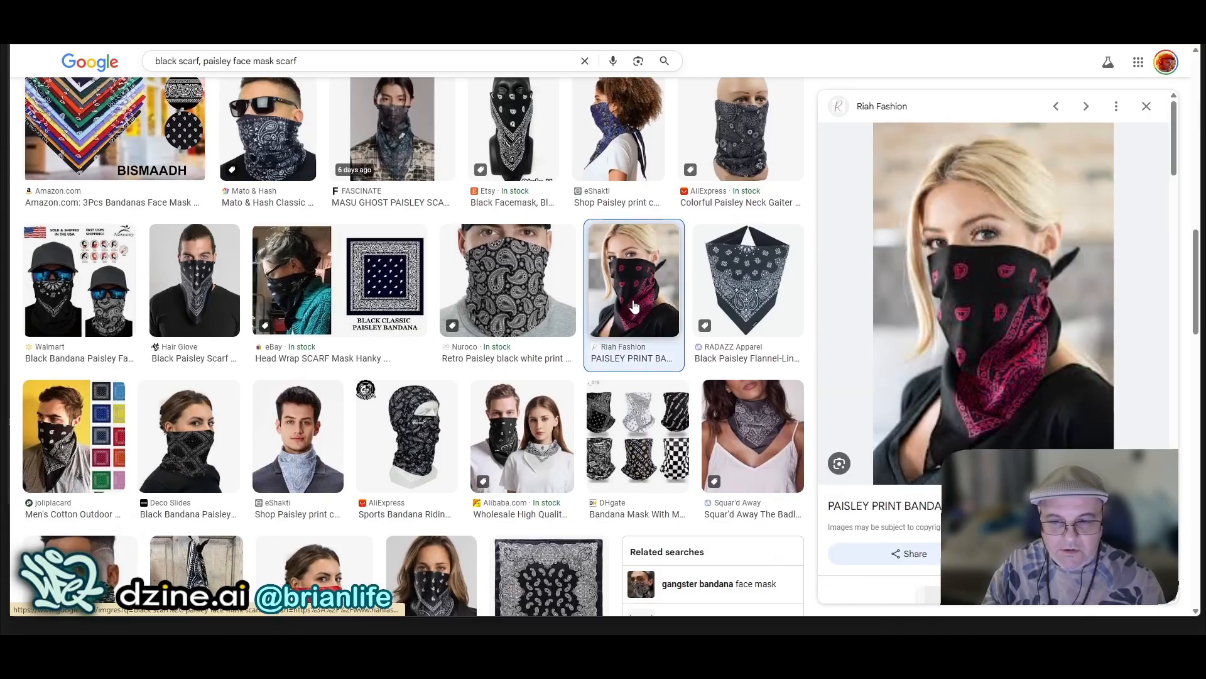
{"action": "right_click", "coordinate": [979, 290]}
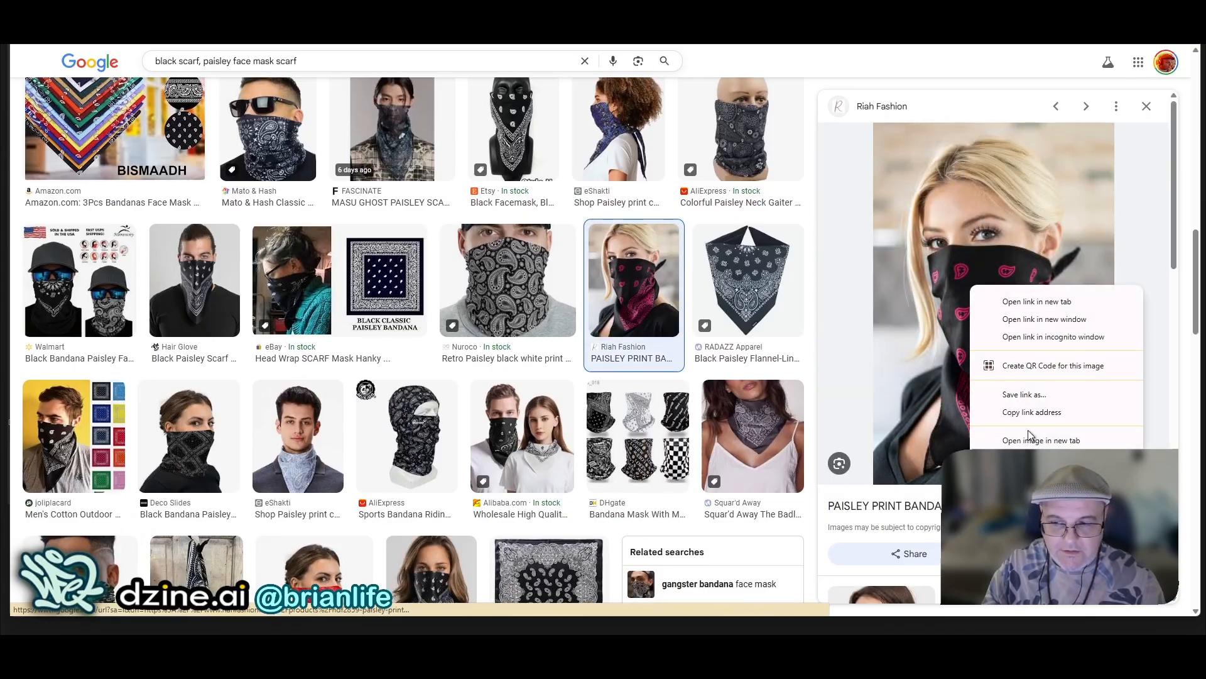
{"action": "left_click", "coordinate": [1019, 475]}
{"action": "left_click", "coordinate": [1010, 331]}
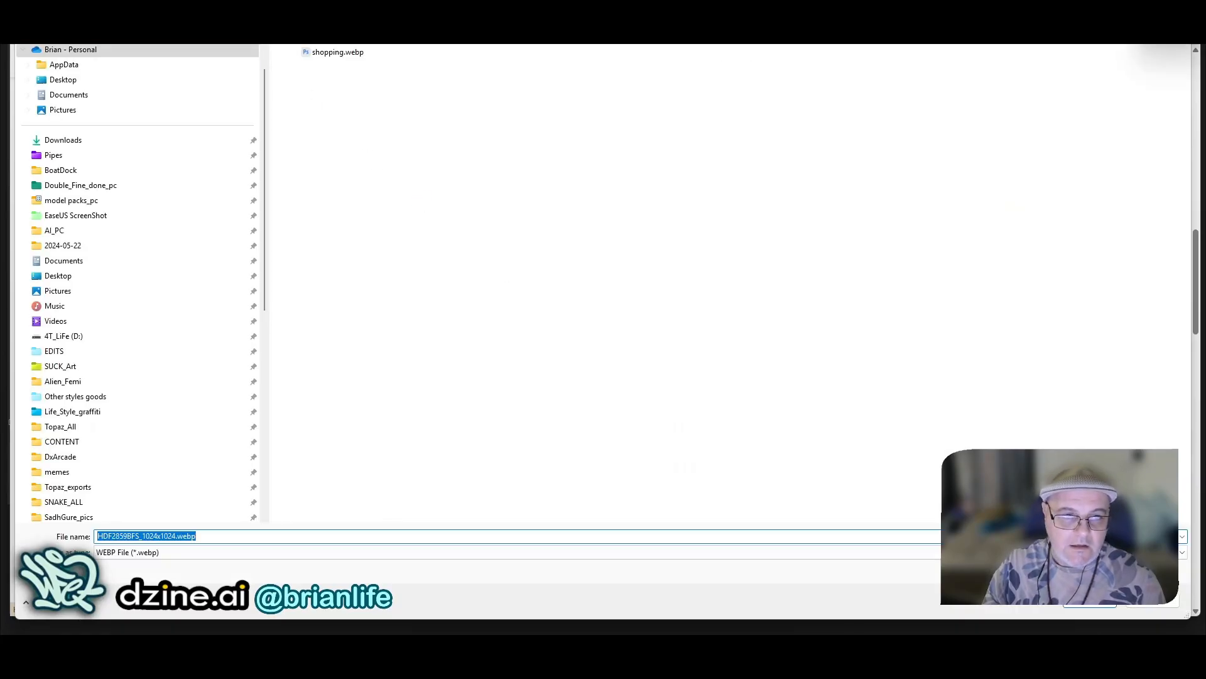
{"action": "left_click", "coordinate": [1076, 605]}
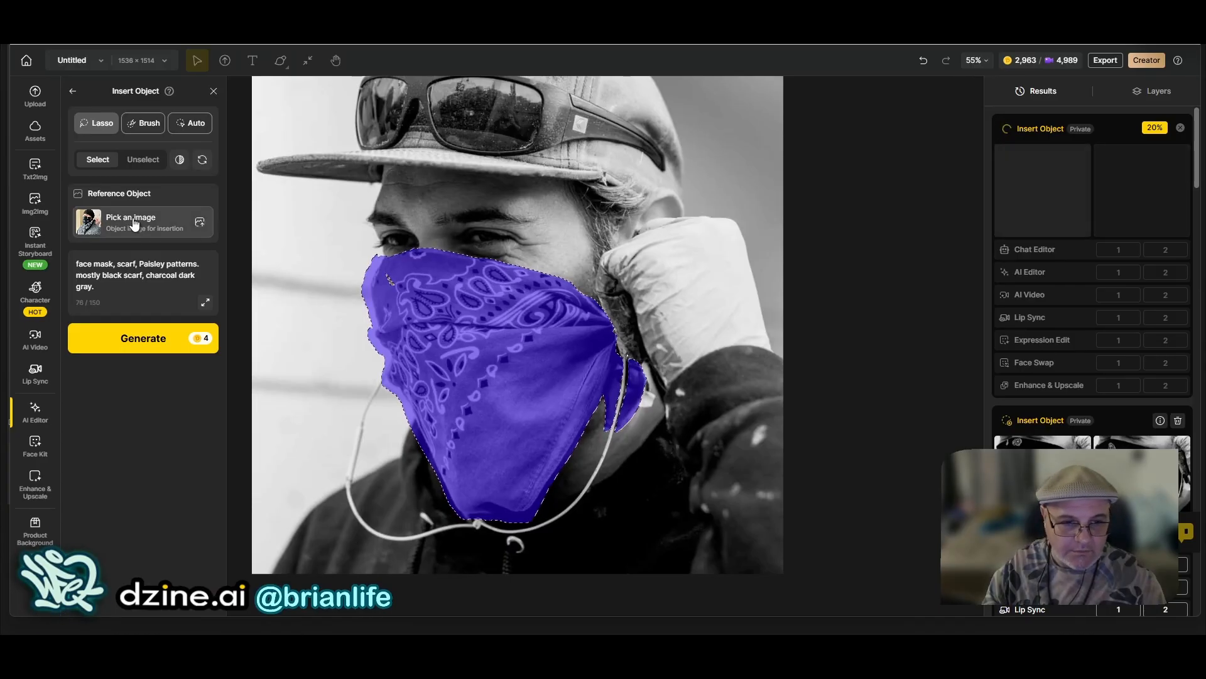
Step: Load HDF2859BFS_1024x1024.webp, the woman in the black and pink paisley bandana, as the reference object and generate another insertion
{"action": "left_click", "coordinate": [133, 221]}
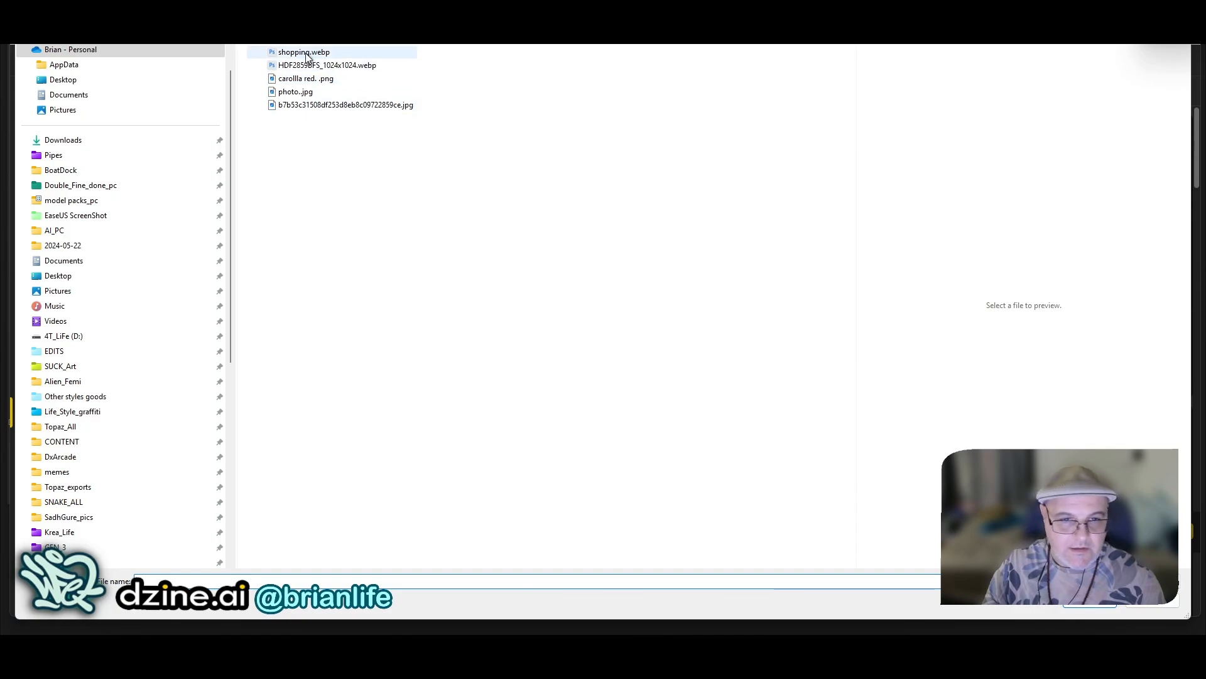
{"action": "left_click", "coordinate": [306, 54]}
{"action": "left_click", "coordinate": [305, 66]}
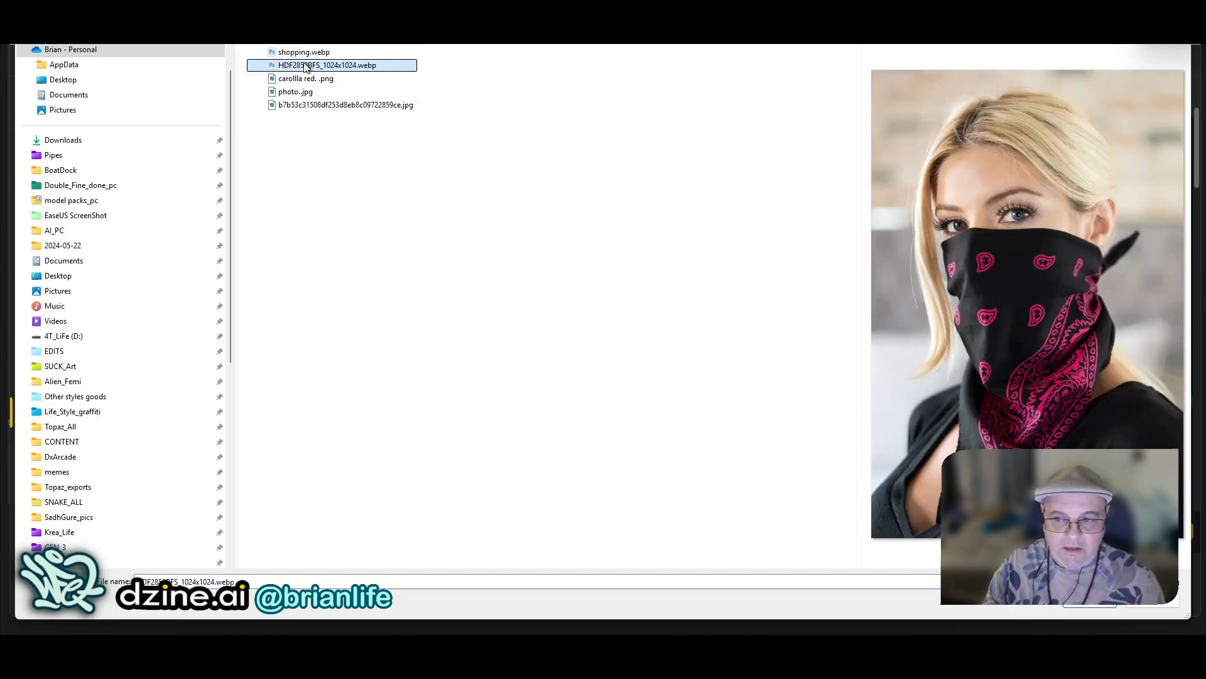
{"action": "double_click", "coordinate": [304, 65]}
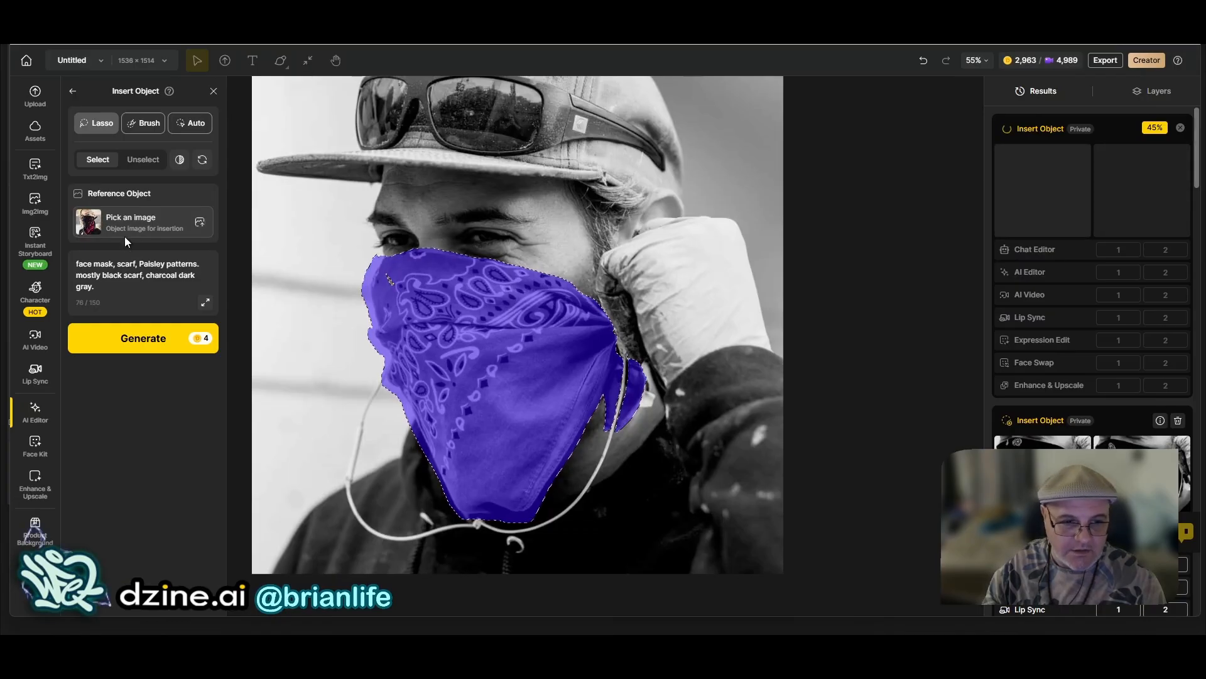
{"action": "left_click", "coordinate": [122, 222]}
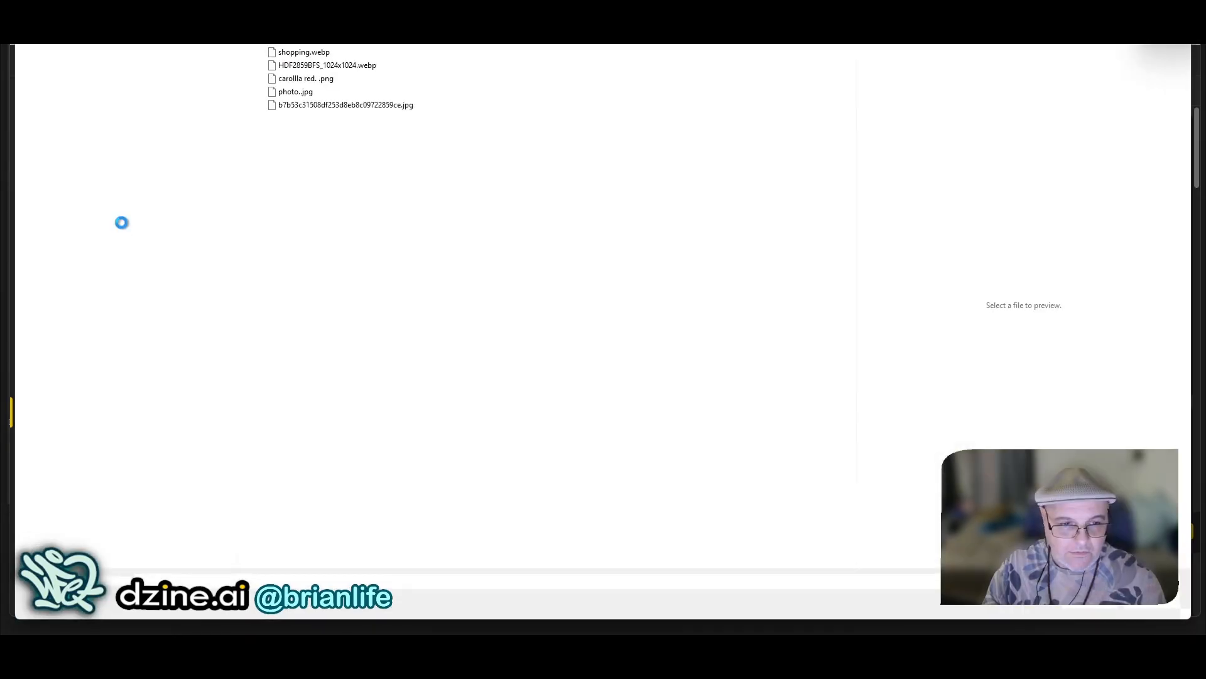
{"action": "left_click", "coordinate": [1131, 608]}
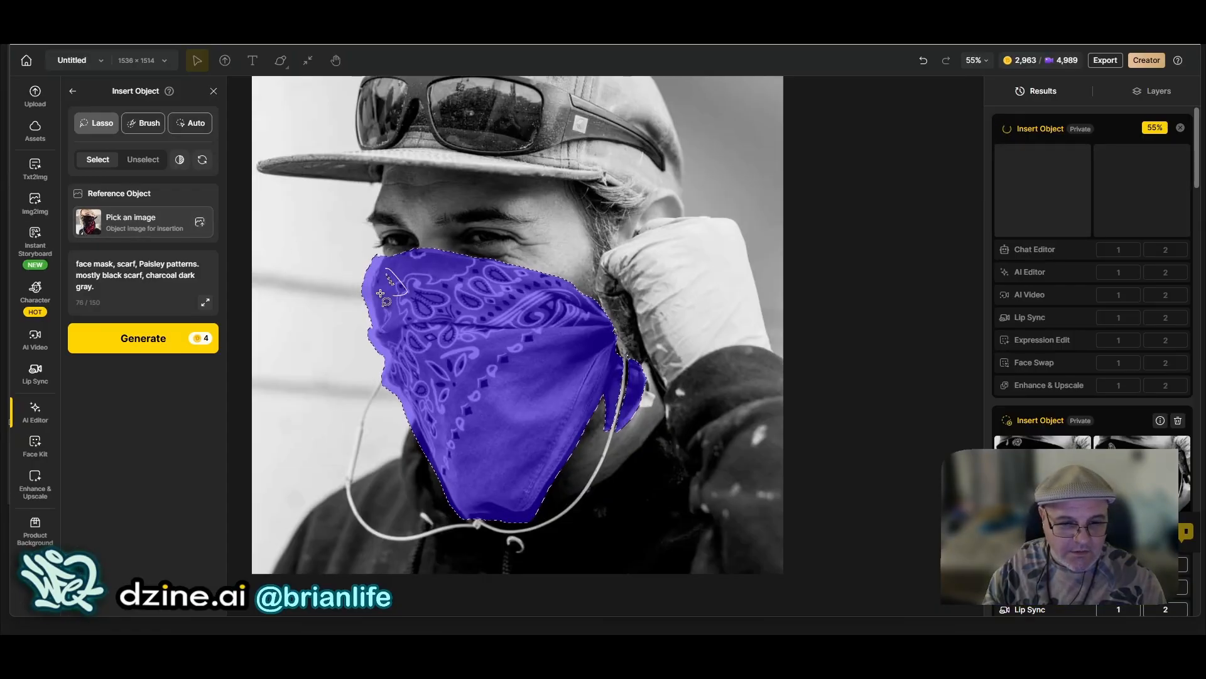
{"action": "left_click_drag", "start_coordinate": [380, 293], "coordinate": [384, 267]}
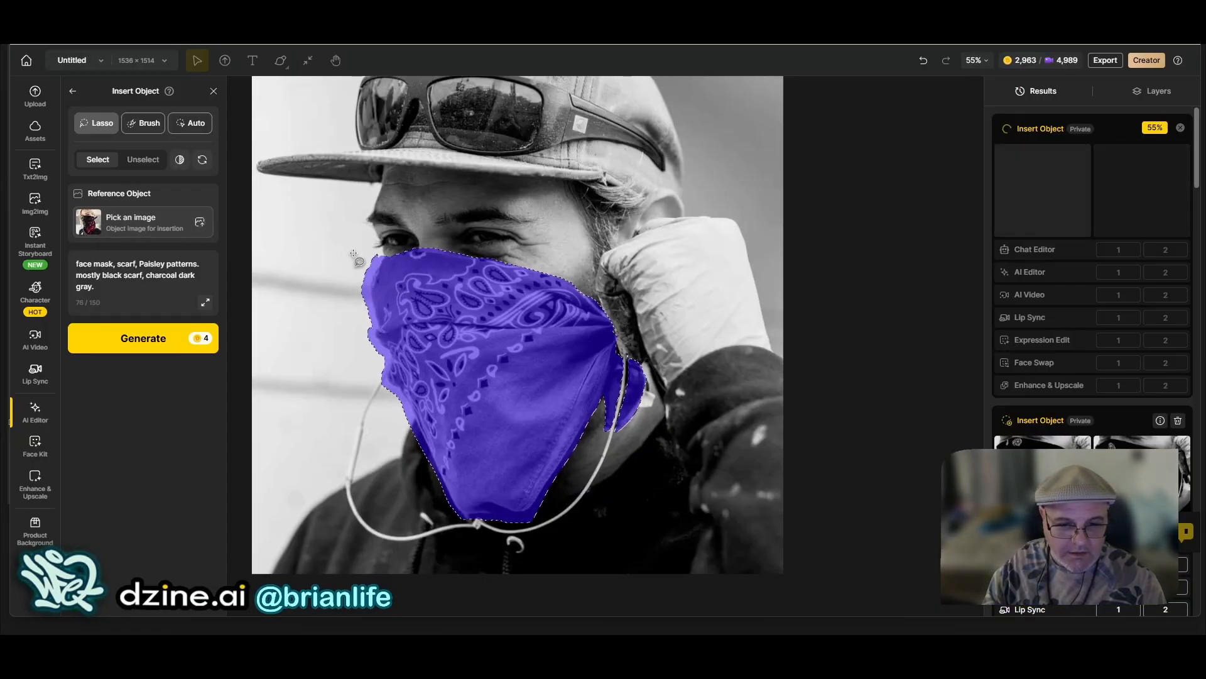
{"action": "left_click", "coordinate": [150, 347]}
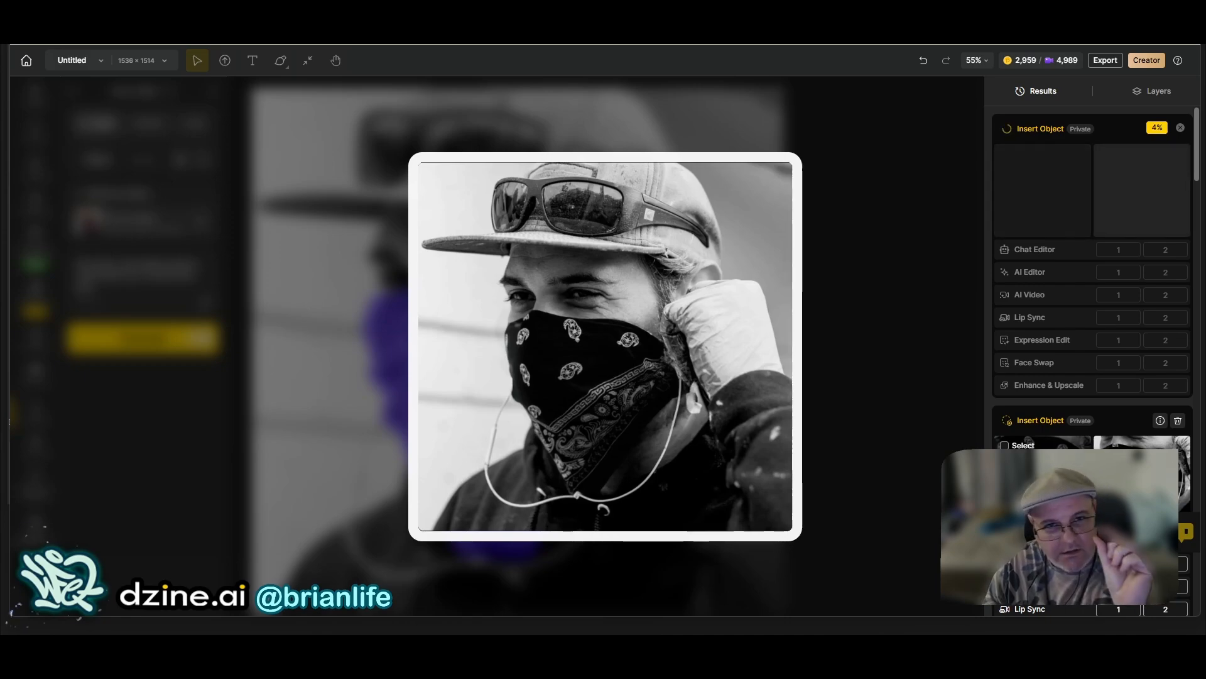
Step: Review the earlier black paisley bandana results from Insert Object, comparing the preview images of both generations
{"action": "mouse_move", "coordinate": [1131, 482]}
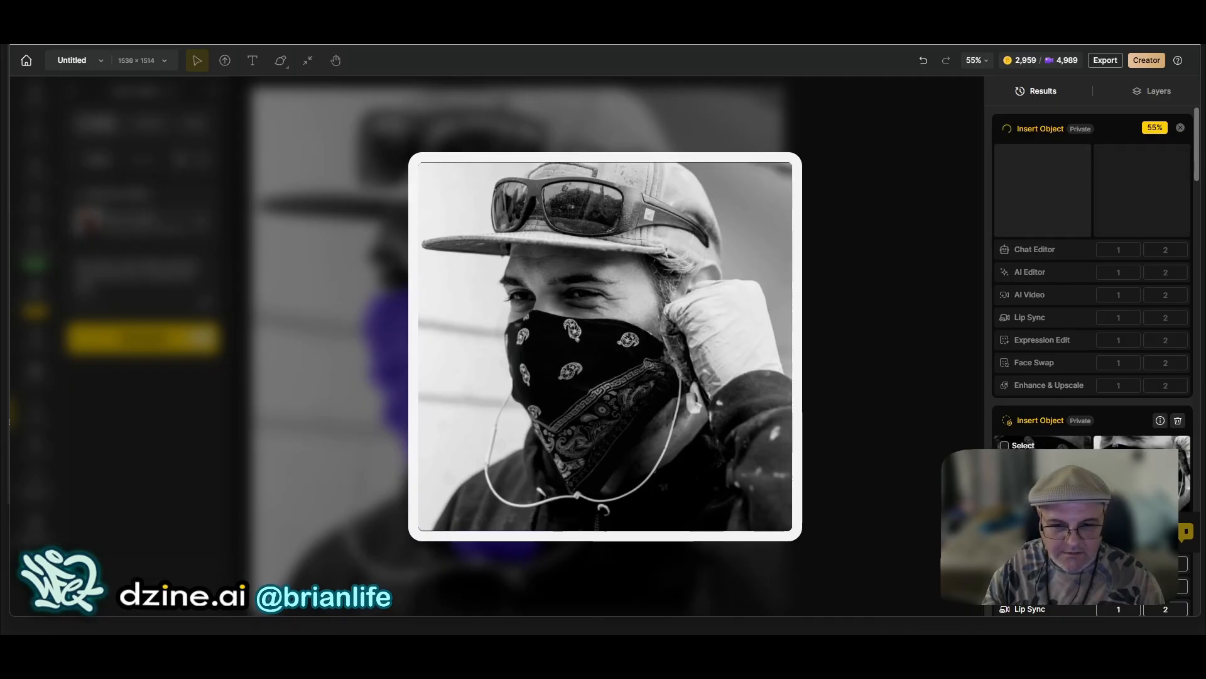
{"action": "scroll", "coordinate": [1043, 477], "scroll_direction": "down", "scroll_amount": 2}
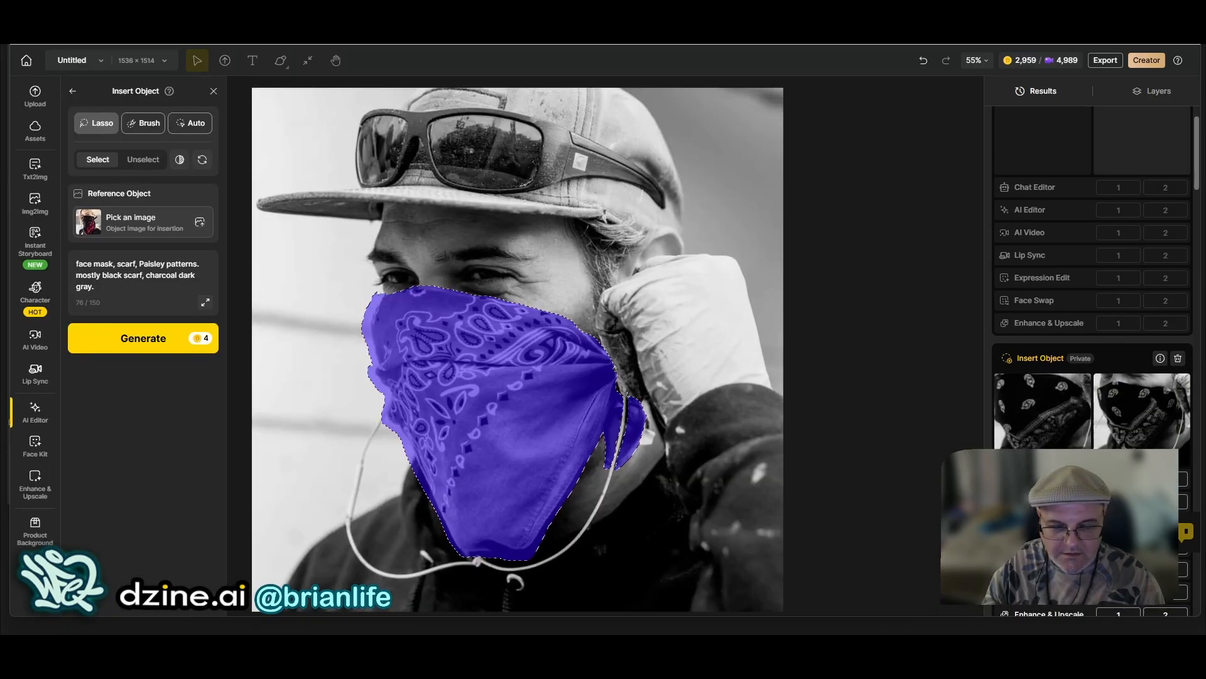
{"action": "scroll", "coordinate": [1031, 364], "scroll_direction": "down", "scroll_amount": 4}
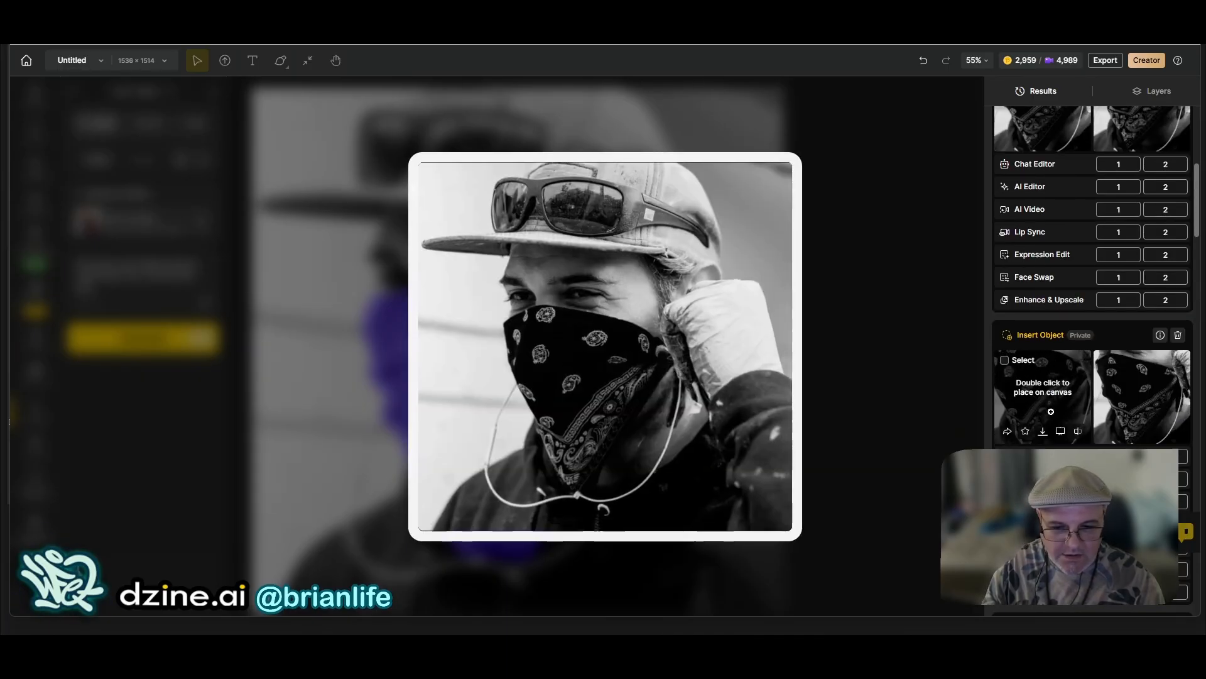
{"action": "scroll", "coordinate": [1050, 412], "scroll_direction": "down", "scroll_amount": 6}
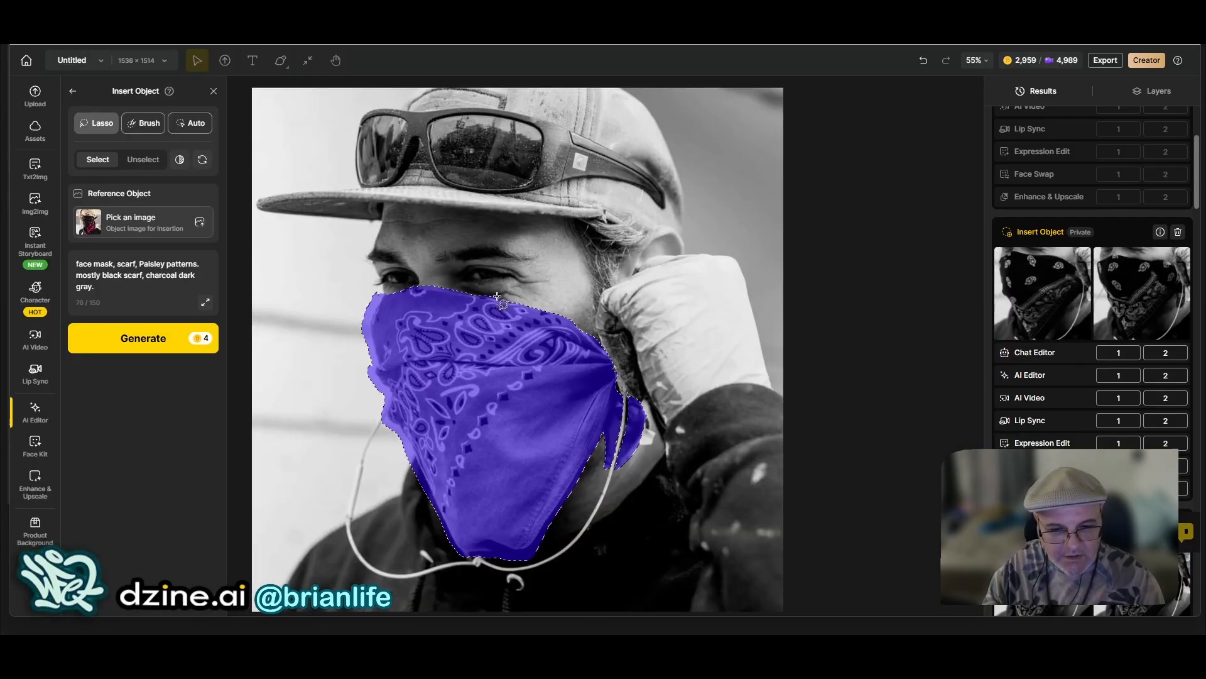
{"action": "mouse_move", "coordinate": [1037, 294]}
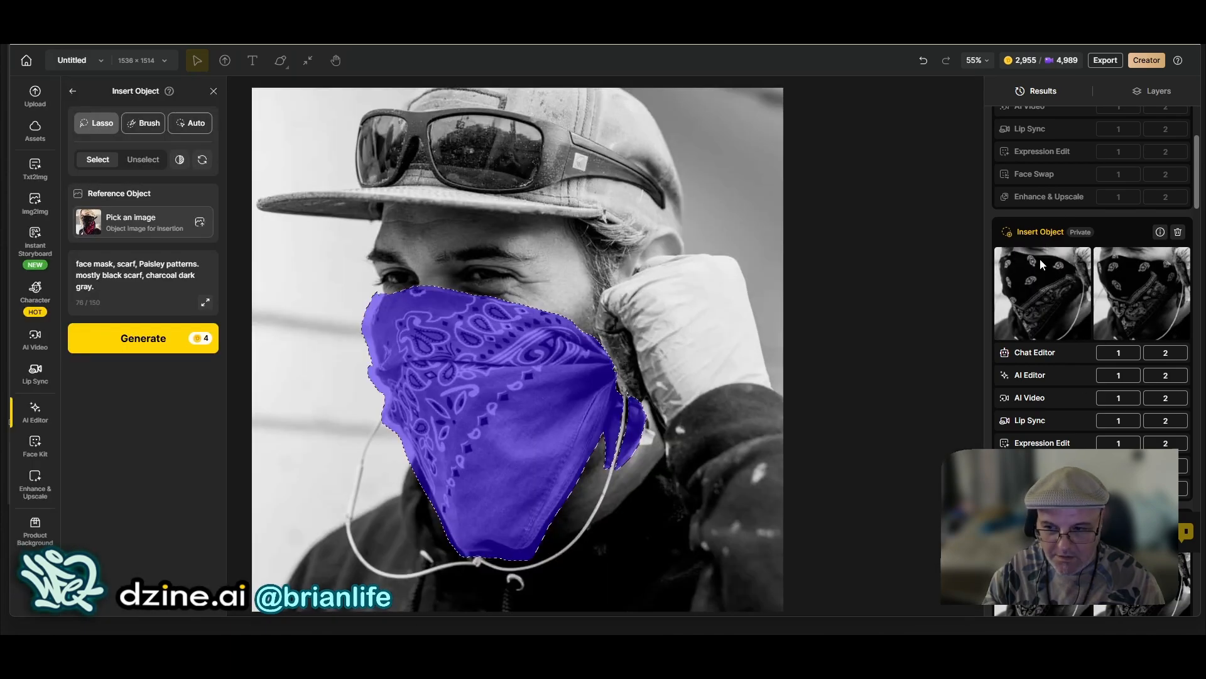
Step: Preview the two black and pink bandana insertions and delete that generation from the results
{"action": "mouse_move", "coordinate": [1069, 213]}
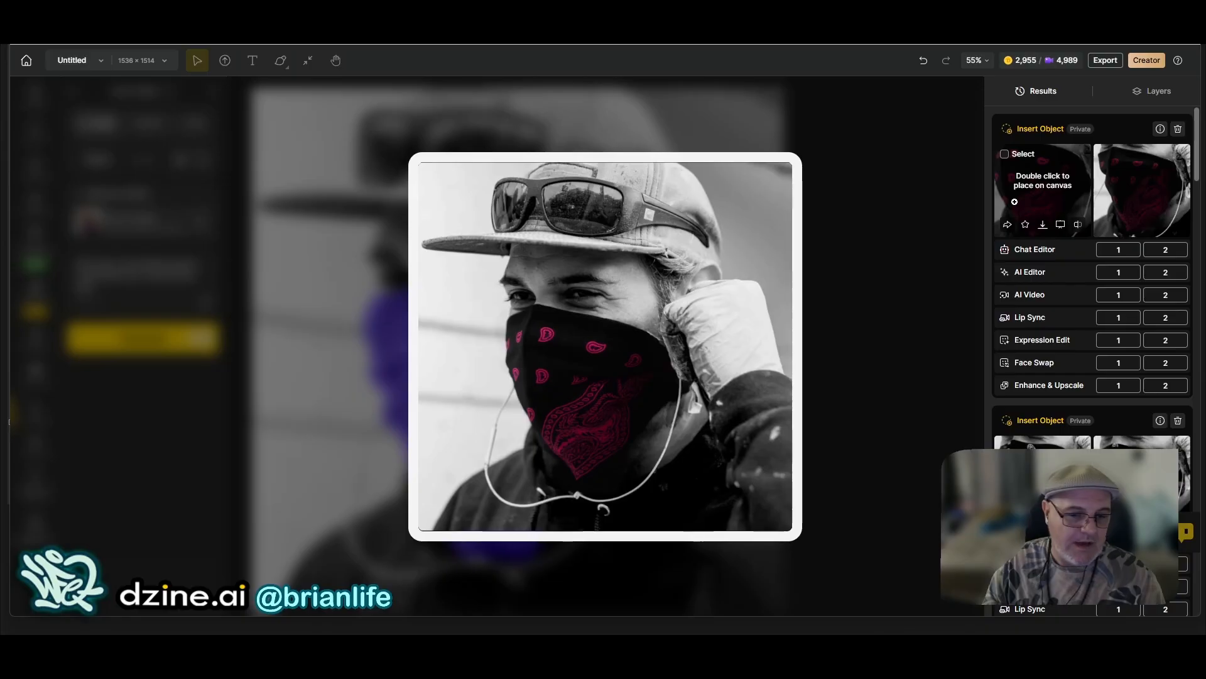
{"action": "mouse_move", "coordinate": [1157, 201]}
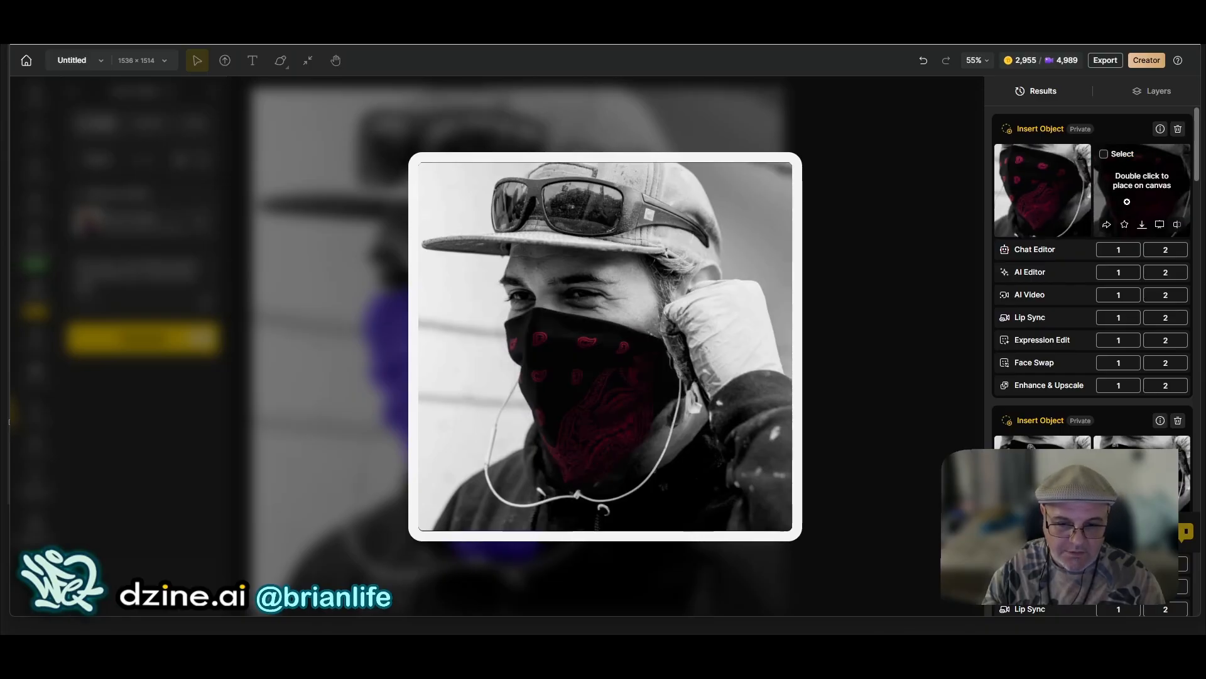
{"action": "mouse_move", "coordinate": [1004, 207]}
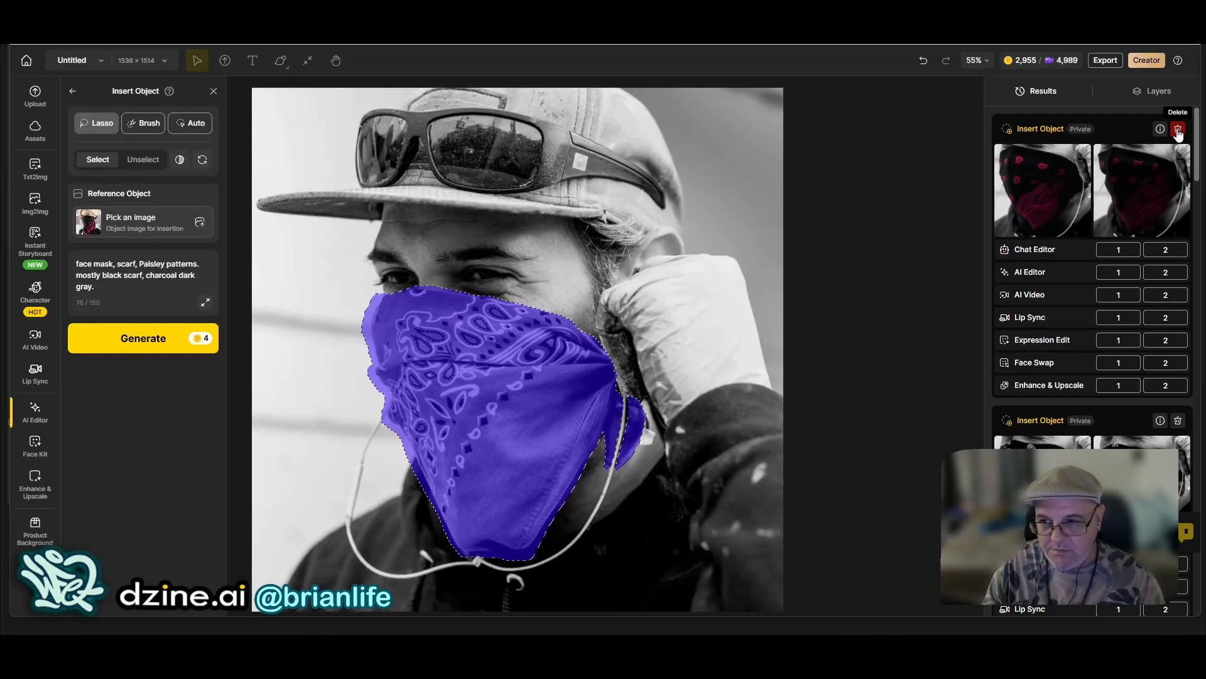
{"action": "left_click", "coordinate": [1178, 129]}
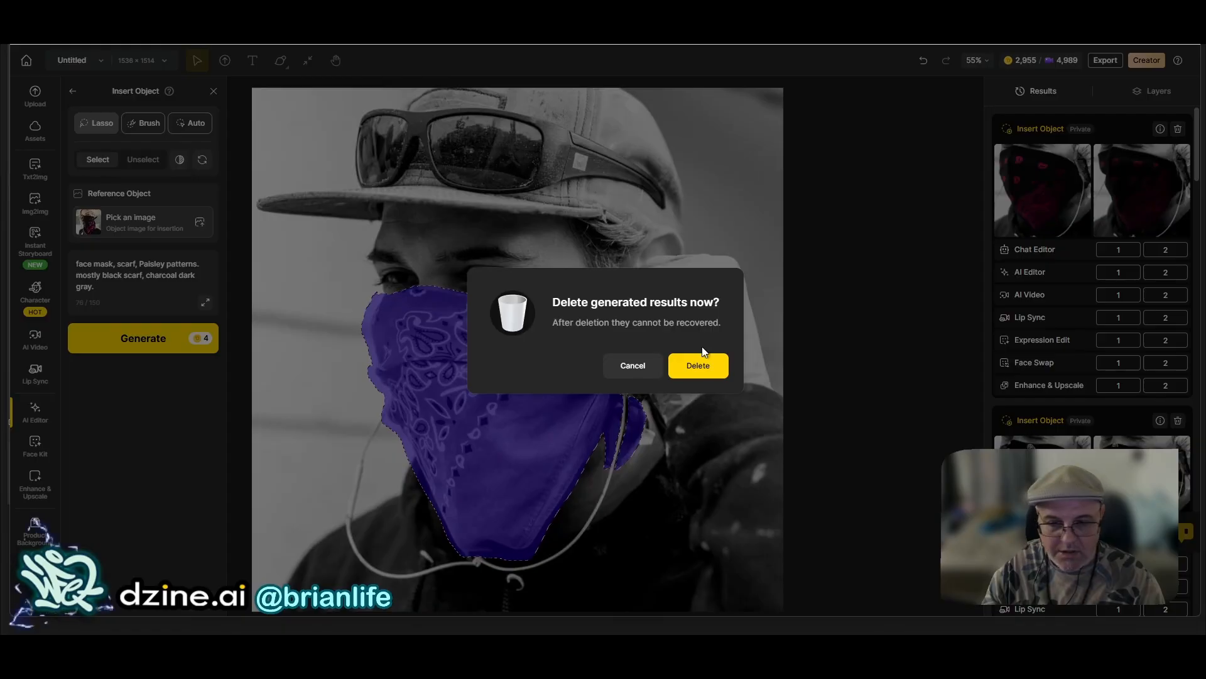
{"action": "left_click", "coordinate": [696, 366]}
Step: Place the first image from each of the two most recent black paisley Insert Object generations on the canvas
{"action": "mouse_move", "coordinate": [1015, 443]}
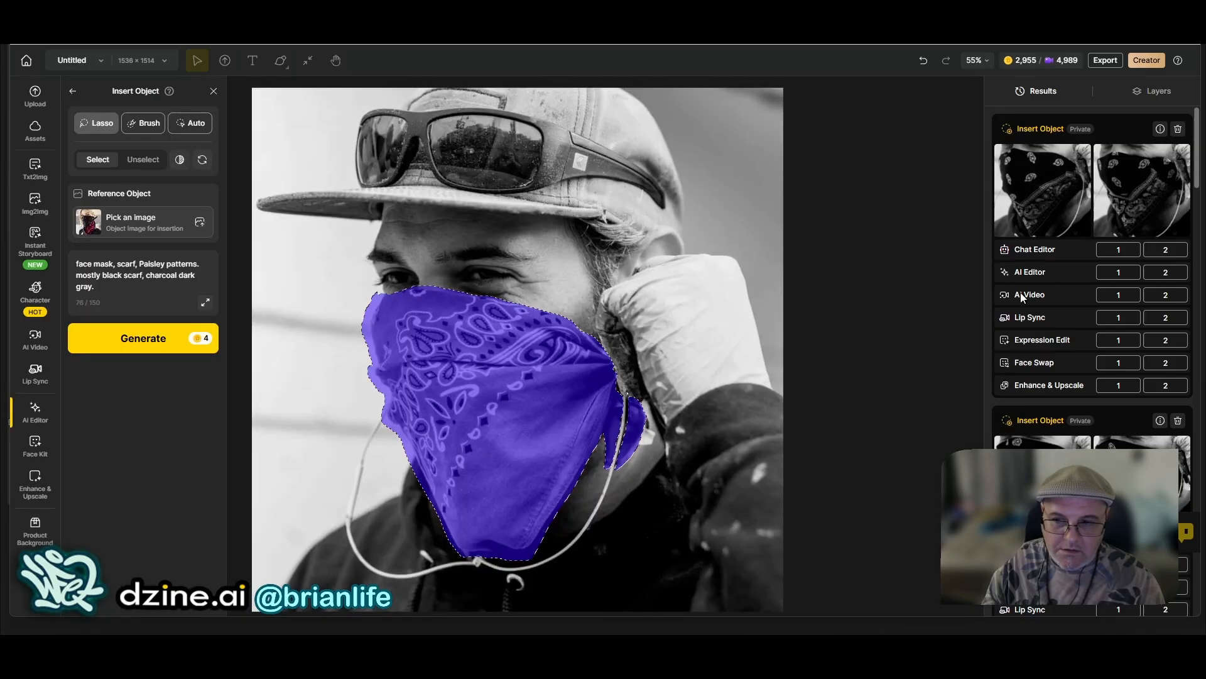
{"action": "mouse_move", "coordinate": [1043, 190]}
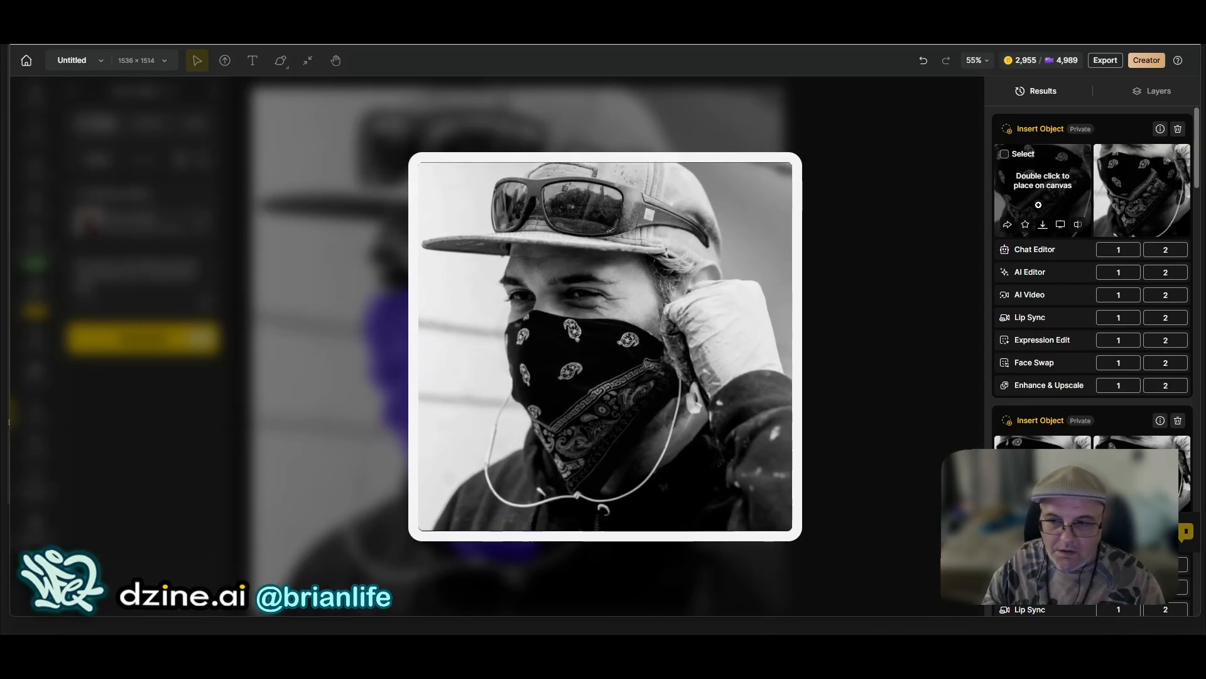
{"action": "mouse_move", "coordinate": [1041, 482]}
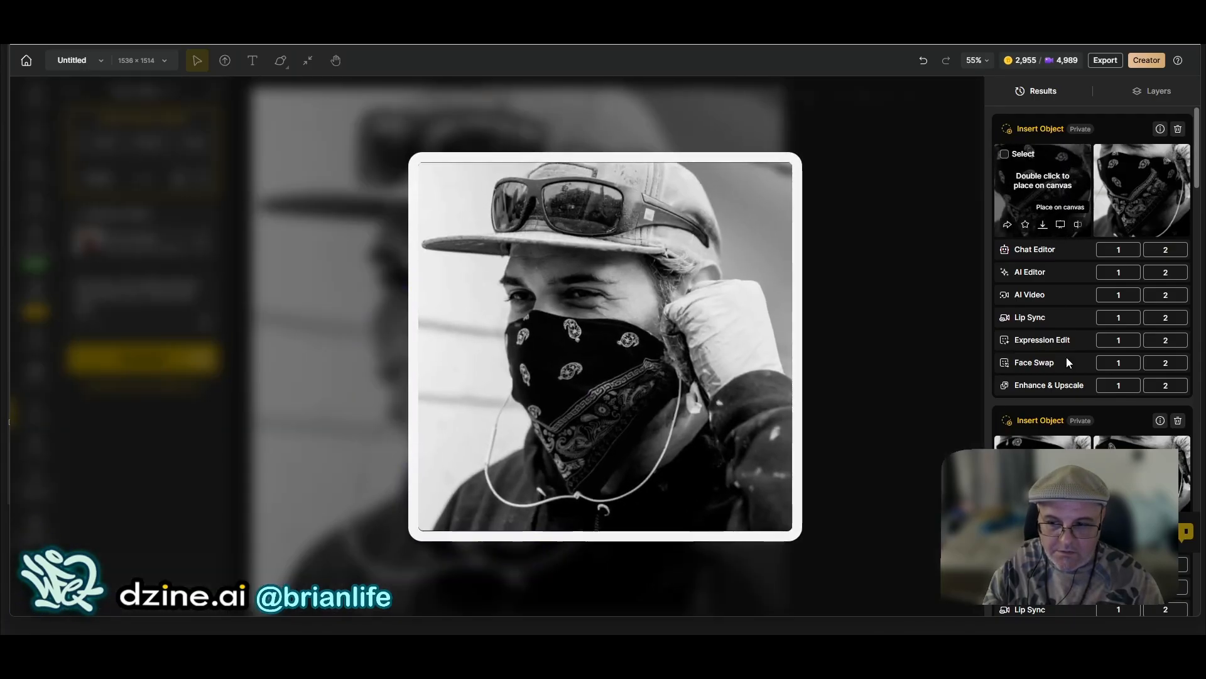
{"action": "mouse_move", "coordinate": [1062, 508]}
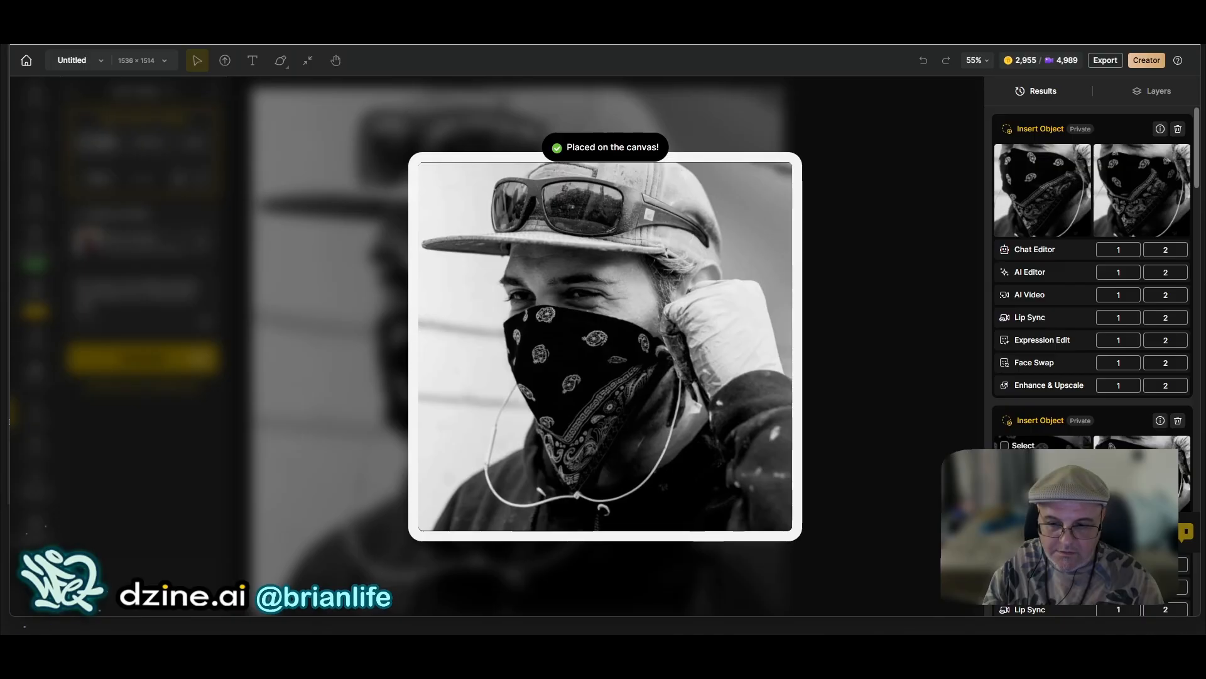
{"action": "mouse_move", "coordinate": [1142, 478]}
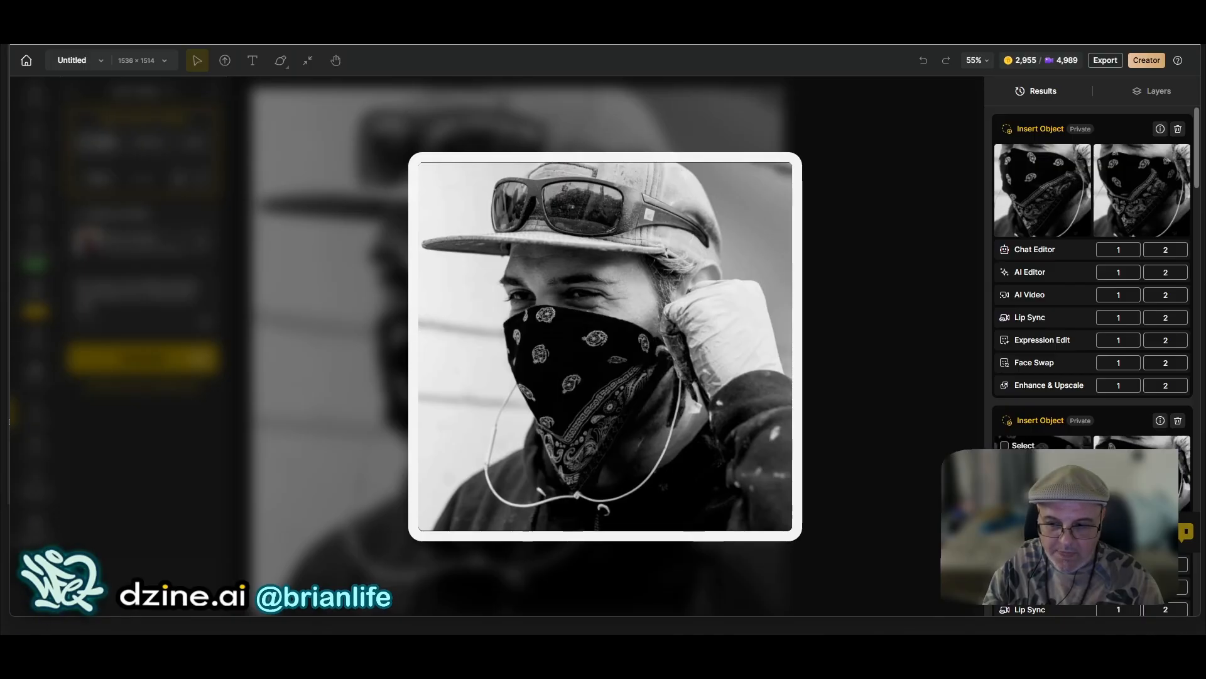
{"action": "left_click", "coordinate": [1044, 483]}
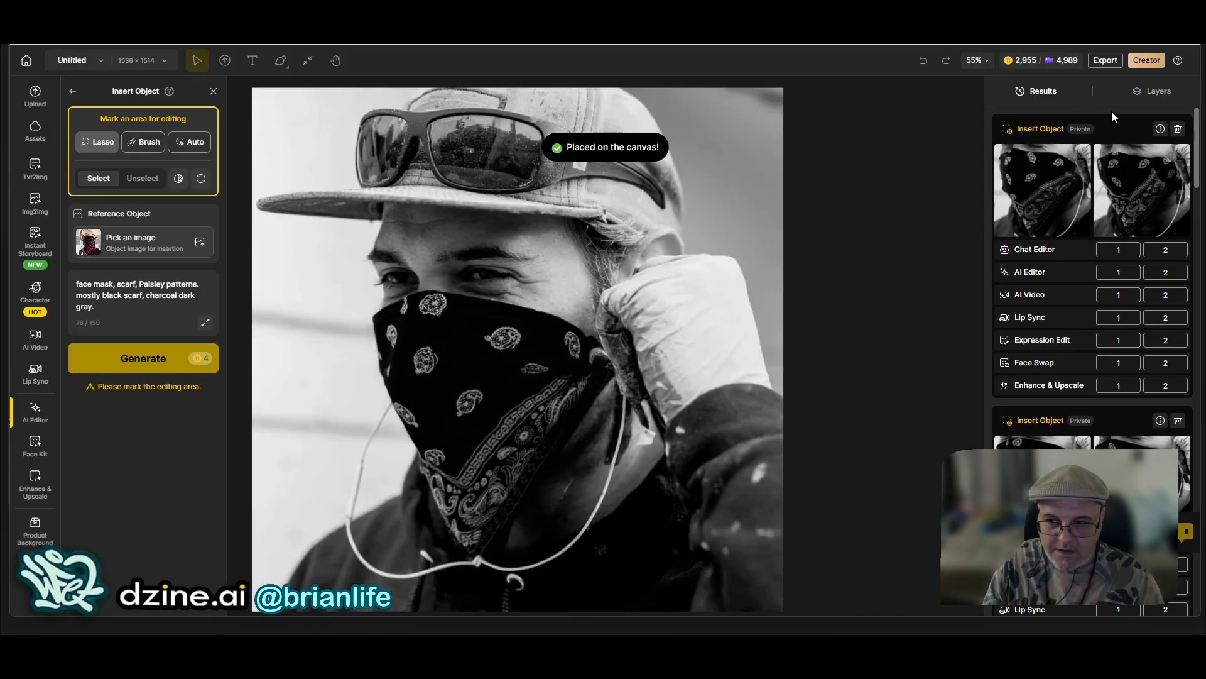
Step: Compare the two placed bandana versions by hiding and showing Layer 10
{"action": "left_click", "coordinate": [1149, 93]}
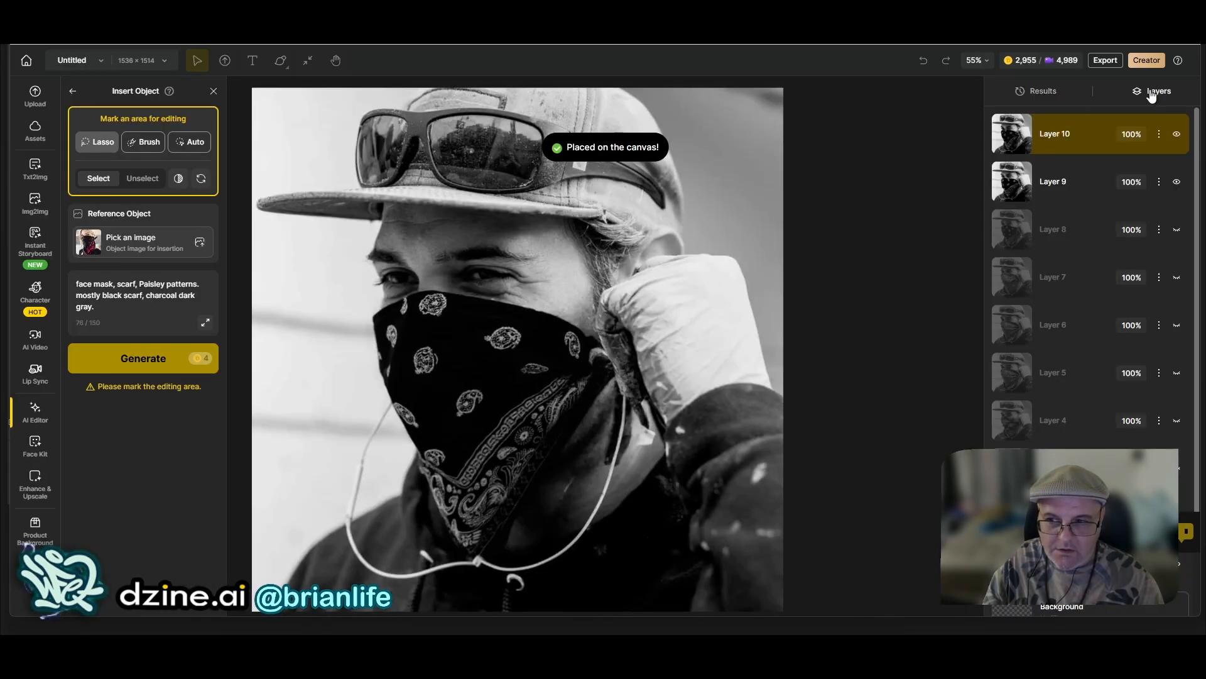
{"action": "left_click", "coordinate": [1177, 135]}
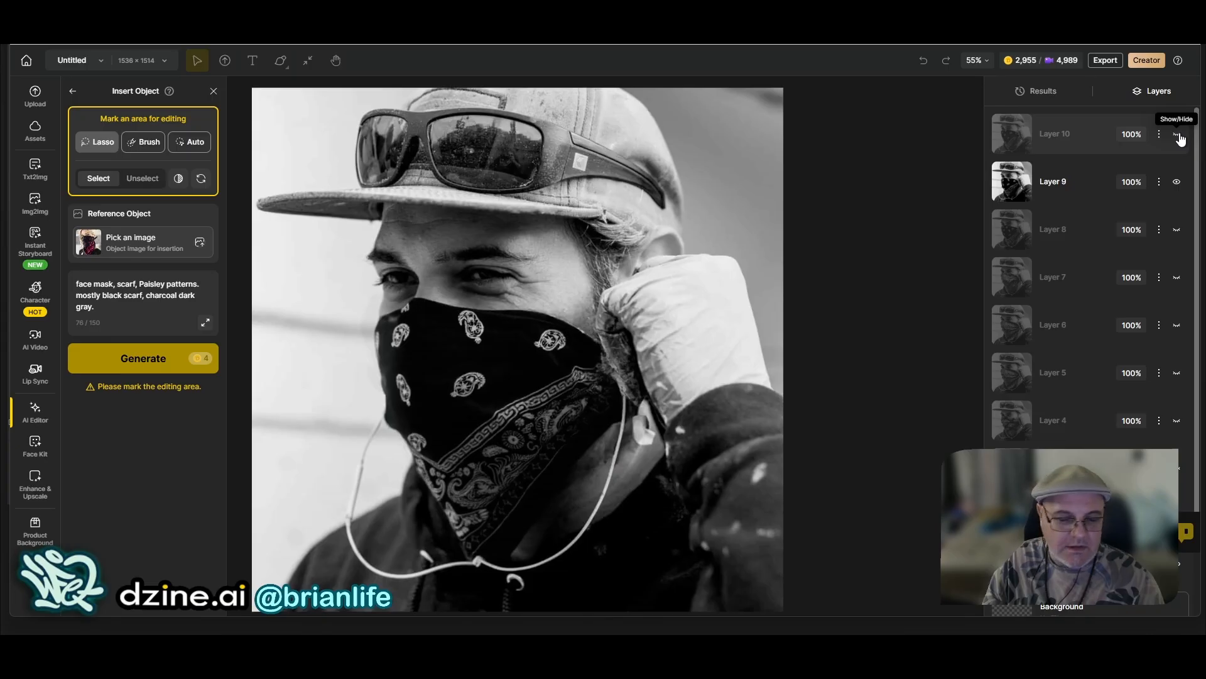
{"action": "left_click", "coordinate": [1178, 135]}
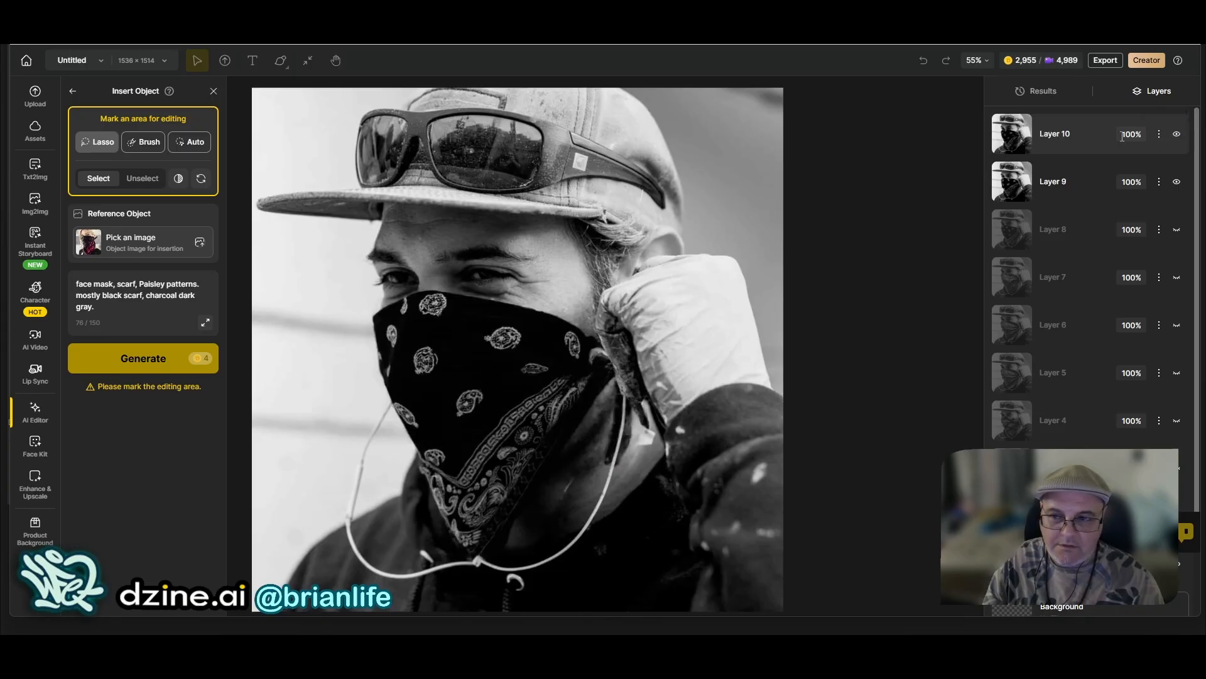
Step: Lasso the lower part of Layer 10, from across the upper bandana downward, and delete that area to reveal Layer 9
{"action": "left_click", "coordinate": [1091, 145]}
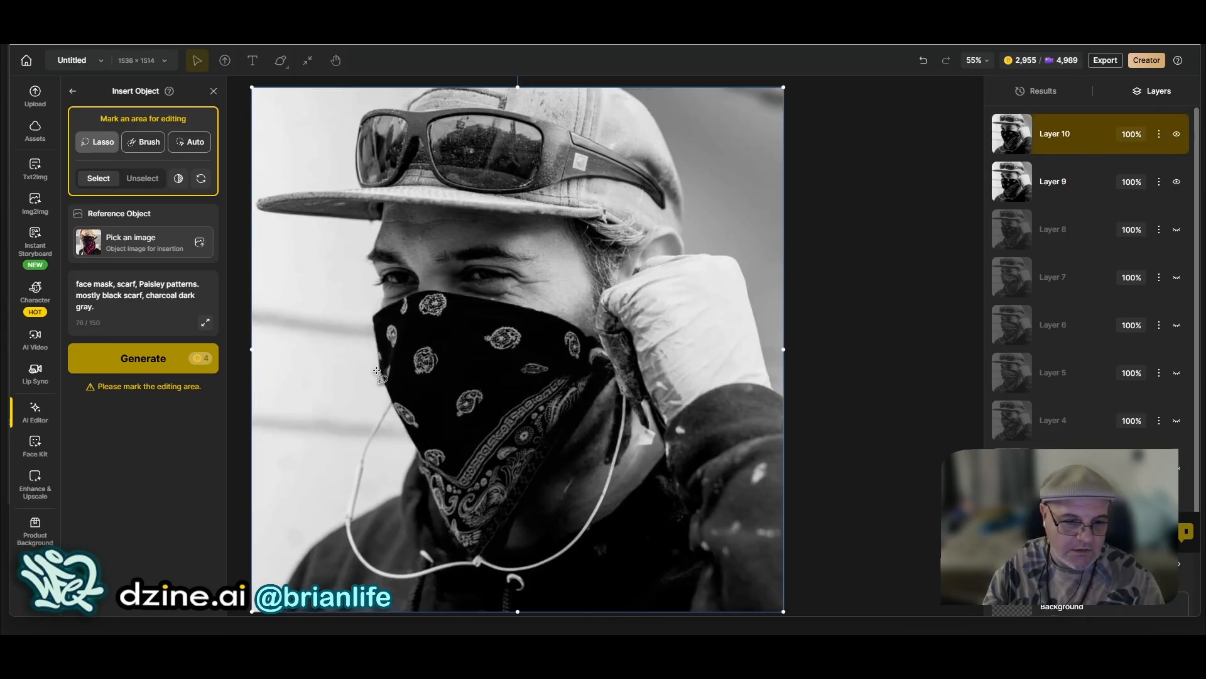
{"action": "left_click", "coordinate": [44, 208]}
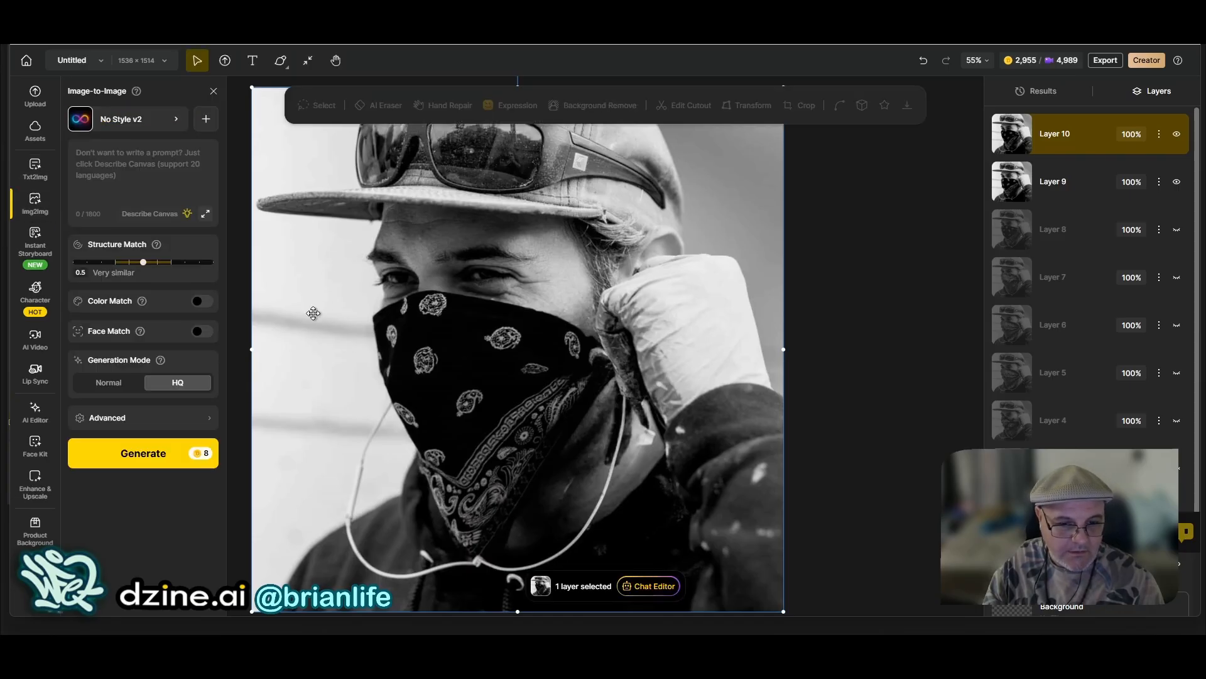
{"action": "left_click", "coordinate": [1059, 192]}
{"action": "left_click", "coordinate": [1070, 136]}
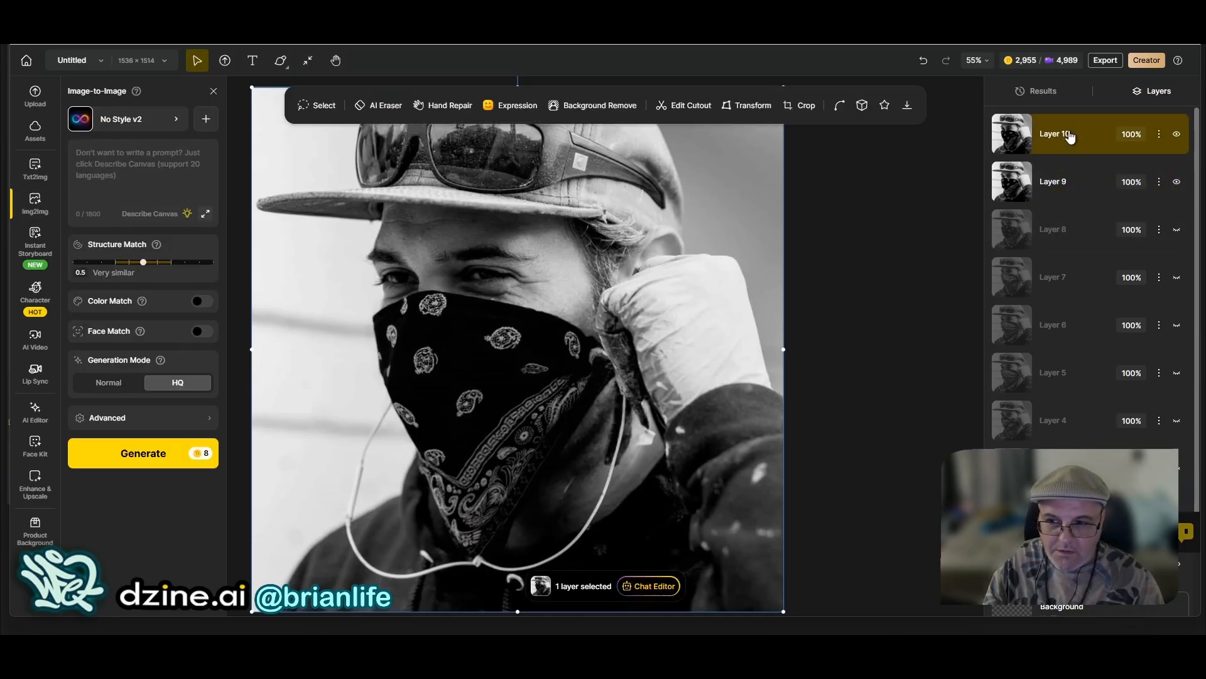
{"action": "left_click", "coordinate": [317, 105]}
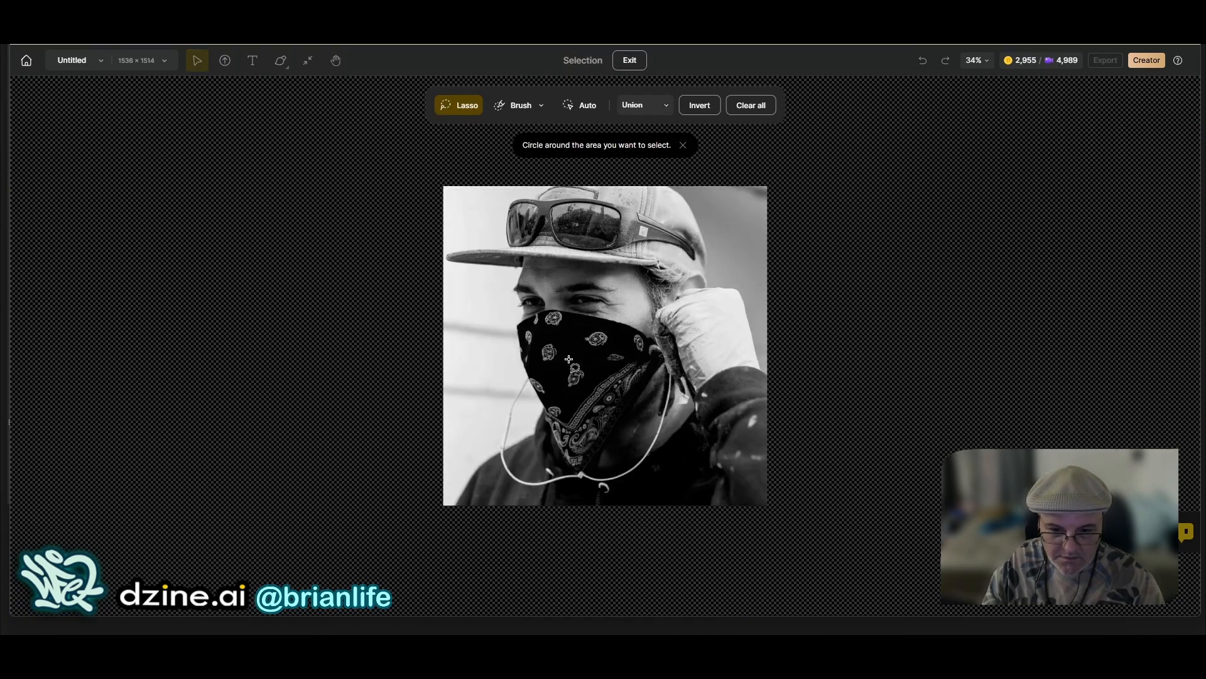
{"action": "scroll", "coordinate": [568, 357], "scroll_direction": "up", "scroll_amount": 5}
{"action": "scroll", "coordinate": [569, 357], "scroll_direction": "up", "scroll_amount": 2}
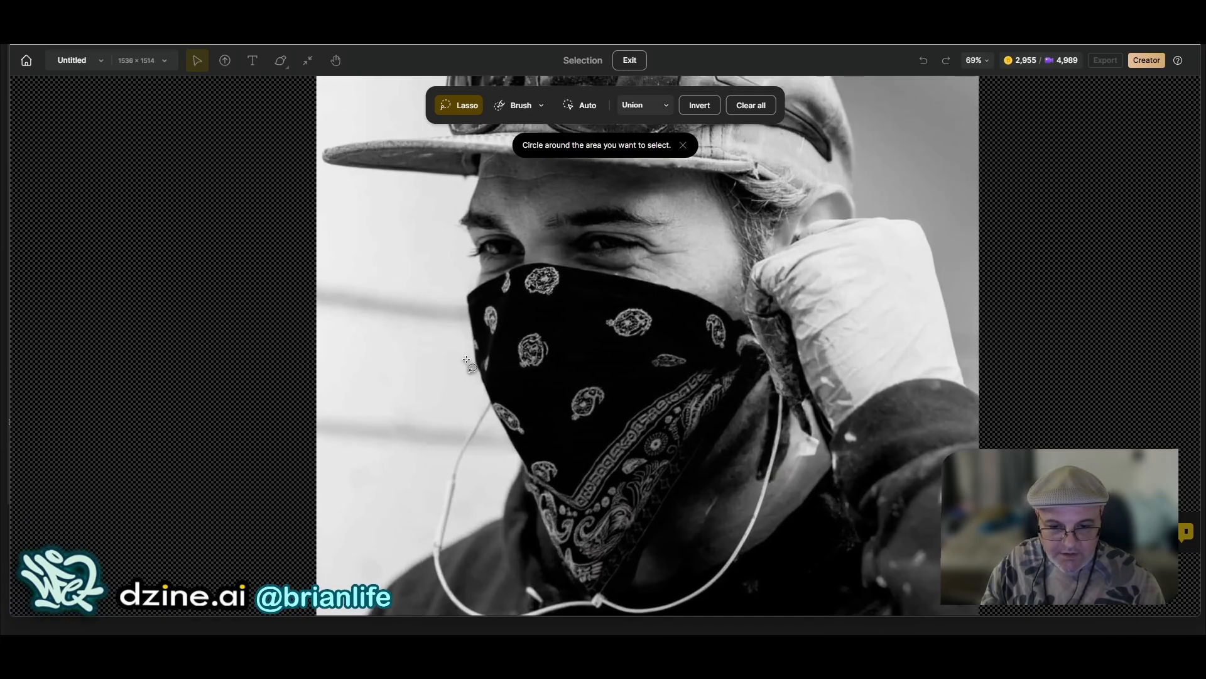
{"action": "left_click_drag", "start_coordinate": [454, 353], "coordinate": [471, 355]}
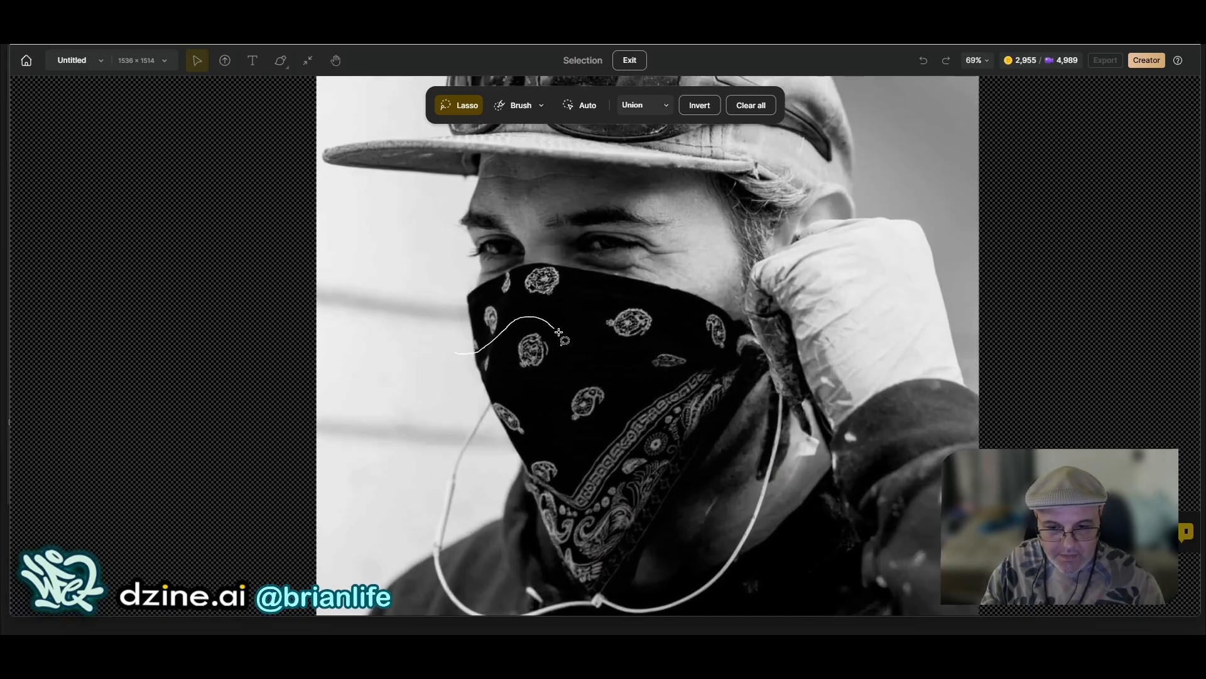
{"action": "mouse_move", "coordinate": [706, 349]}
{"action": "left_mouse_down"}
{"action": "mouse_move", "coordinate": [794, 351]}
{"action": "mouse_move", "coordinate": [1141, 450]}
{"action": "left_mouse_up"}
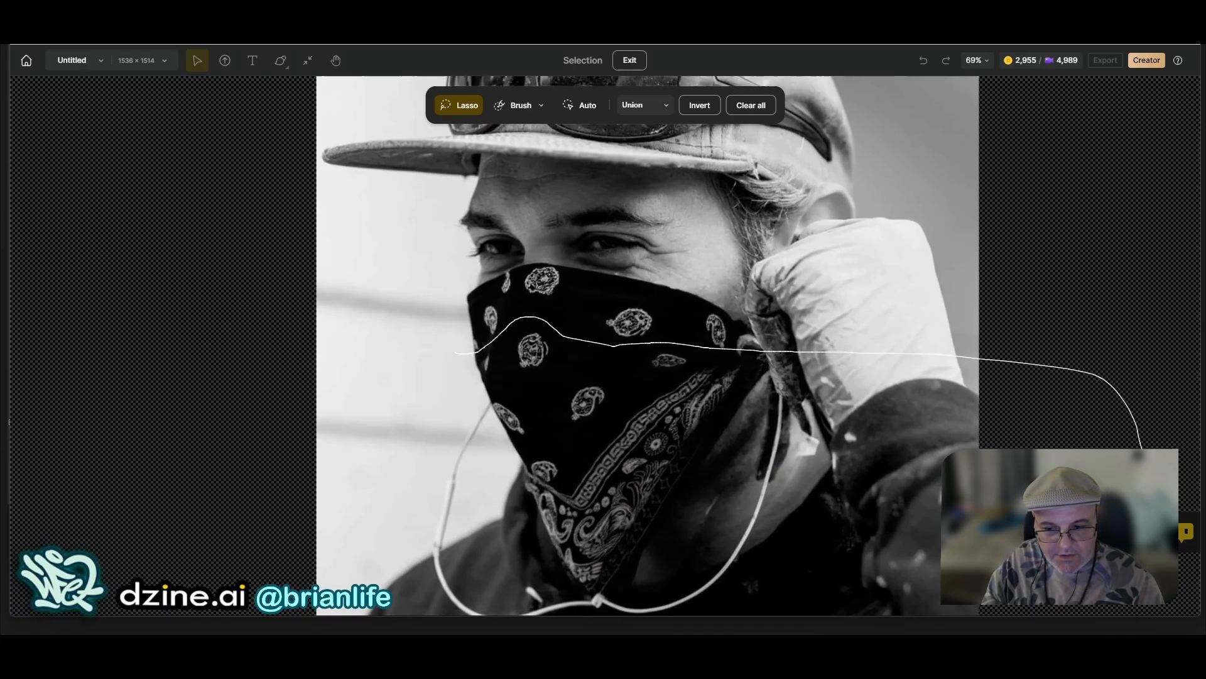
{"action": "mouse_move", "coordinate": [1084, 619]}
{"action": "left_mouse_down"}
{"action": "mouse_move", "coordinate": [372, 446]}
{"action": "mouse_move", "coordinate": [414, 385]}
{"action": "left_mouse_up"}
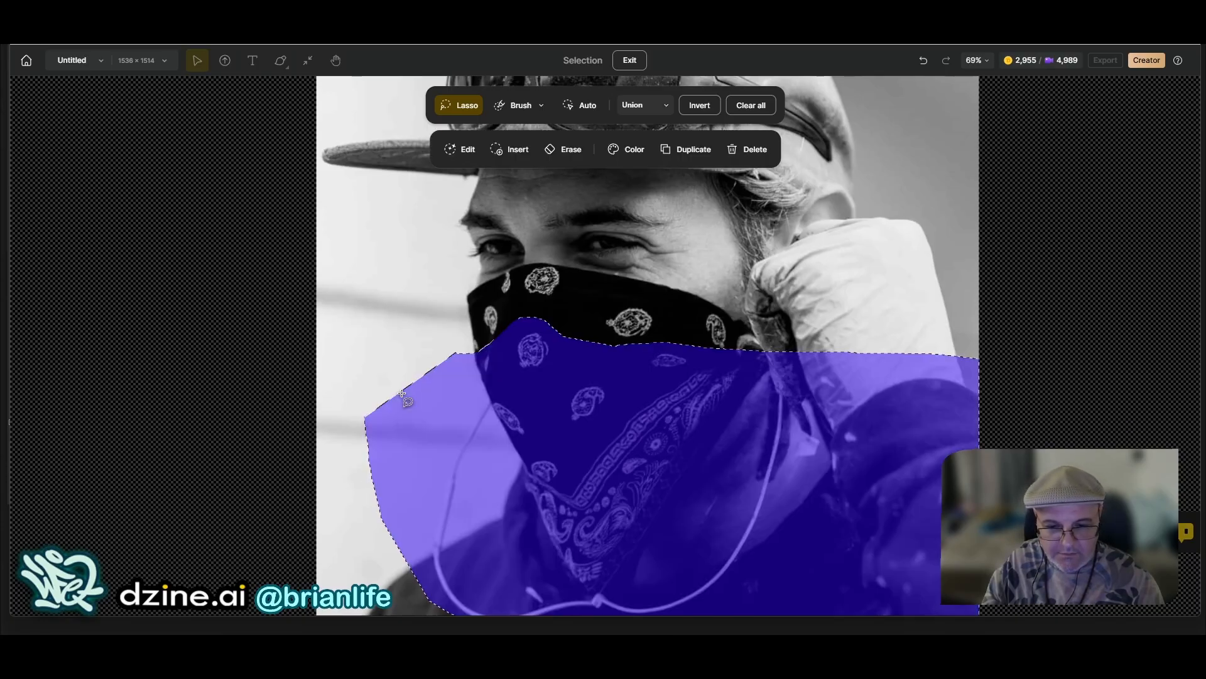
{"action": "left_click", "coordinate": [751, 151]}
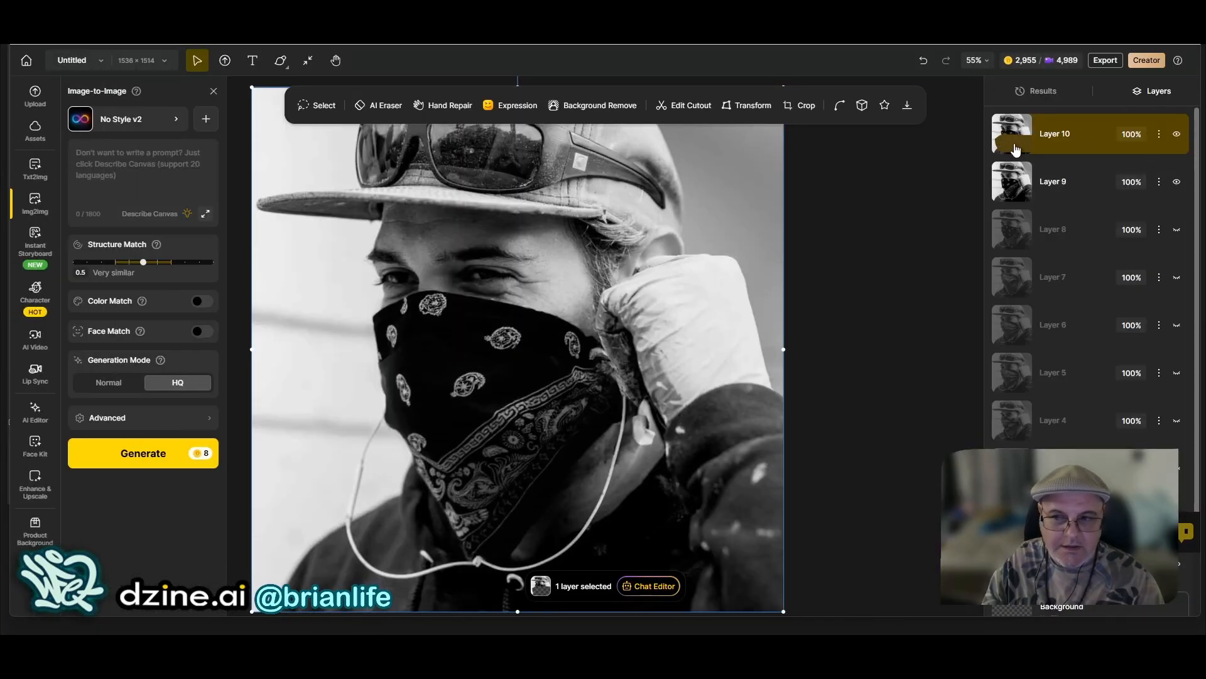
Step: Toggle the visibility of the trimmed Layer 10 repeatedly to compare the blended bandana with Layer 9 alone
{"action": "left_click", "coordinate": [1177, 134]}
{"action": "left_click", "coordinate": [1178, 137]}
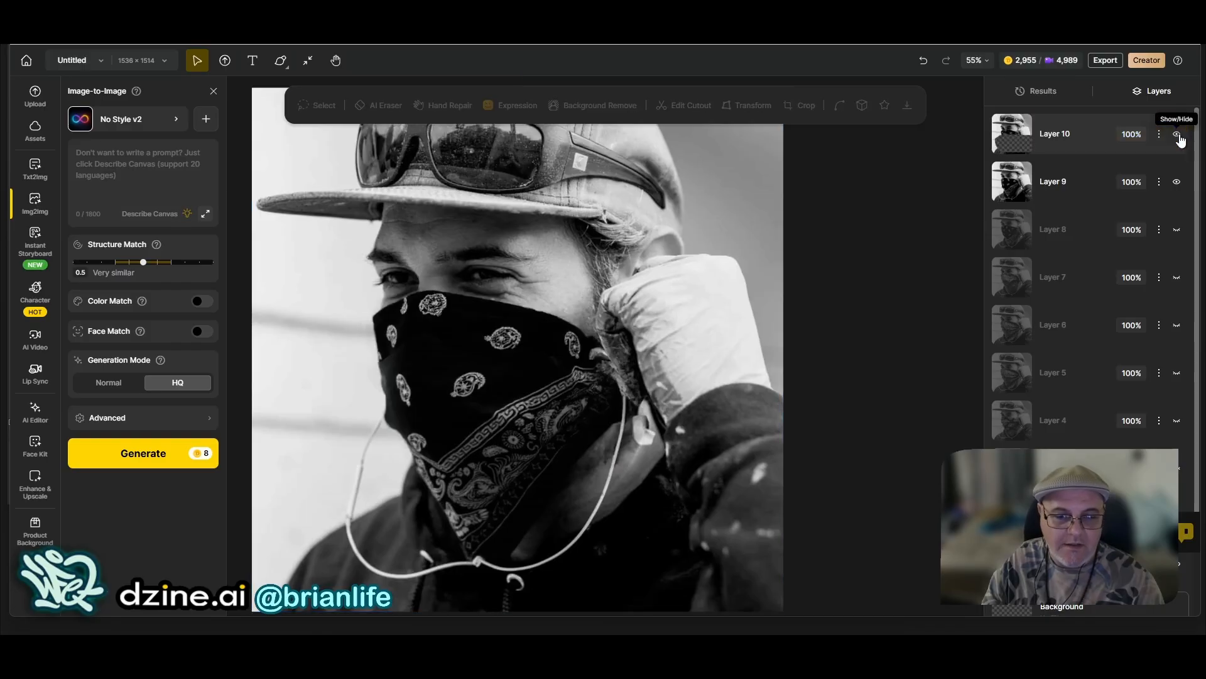
{"action": "left_click", "coordinate": [1179, 136]}
{"action": "left_click", "coordinate": [1178, 136]}
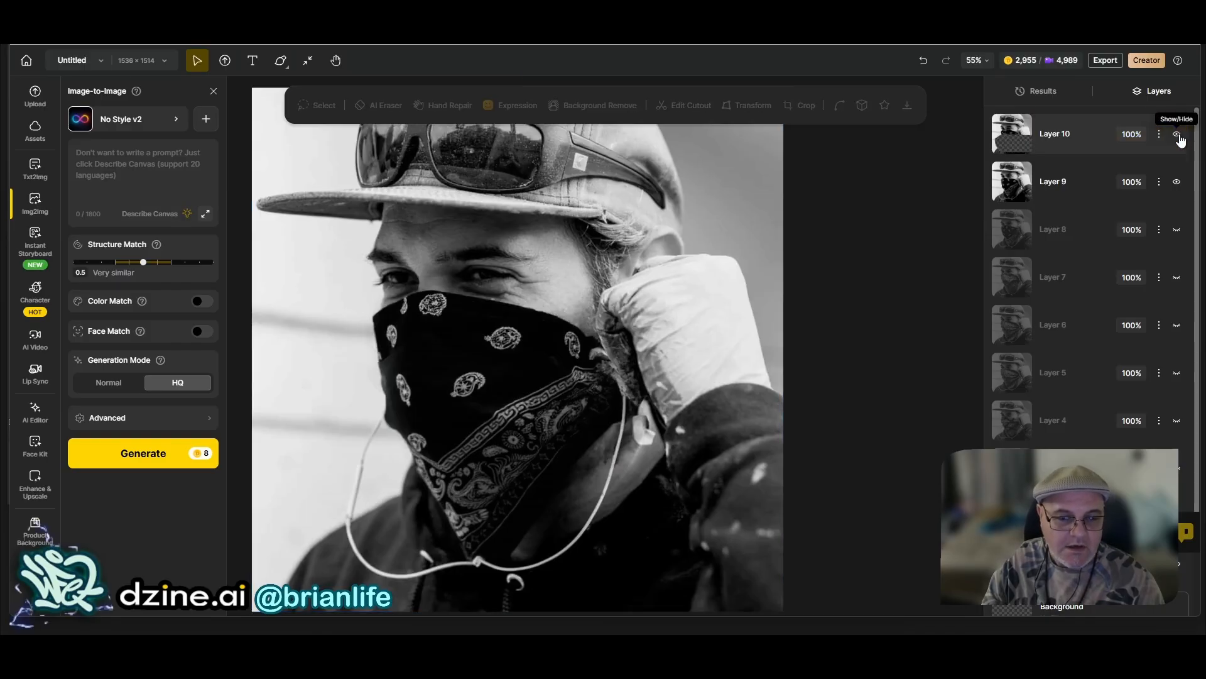
{"action": "left_click", "coordinate": [1178, 137]}
{"action": "left_click", "coordinate": [1179, 136]}
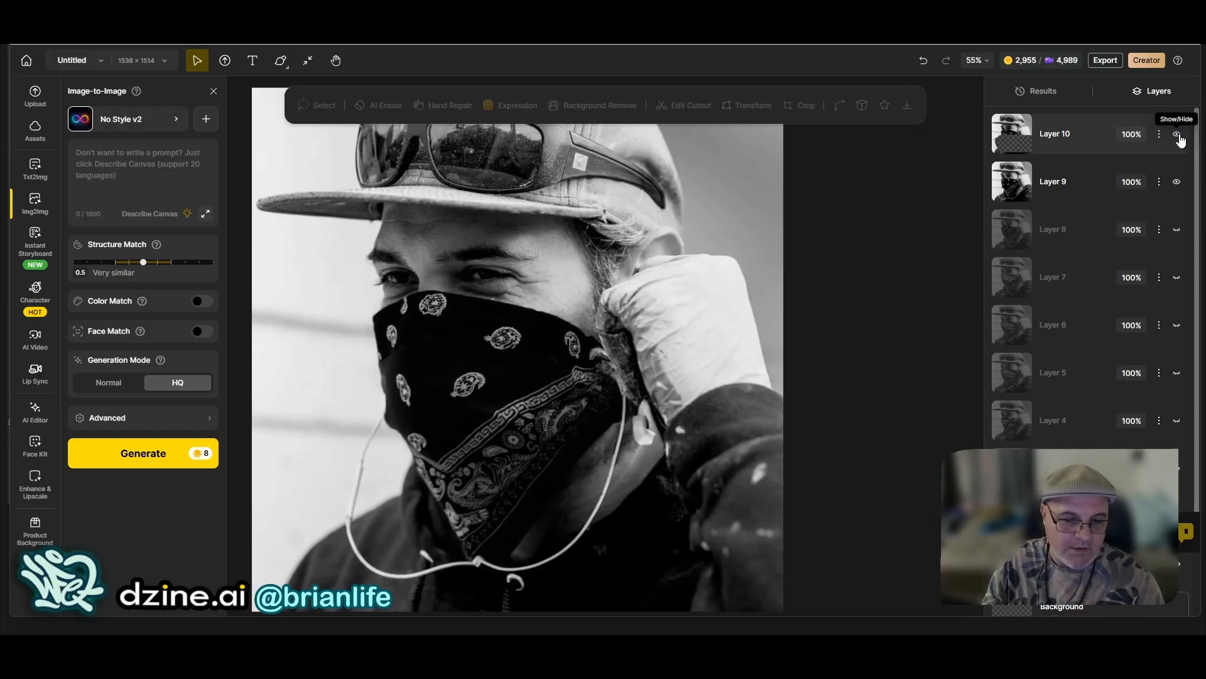
{"action": "left_click", "coordinate": [1179, 136]}
{"action": "left_click", "coordinate": [1179, 136]}
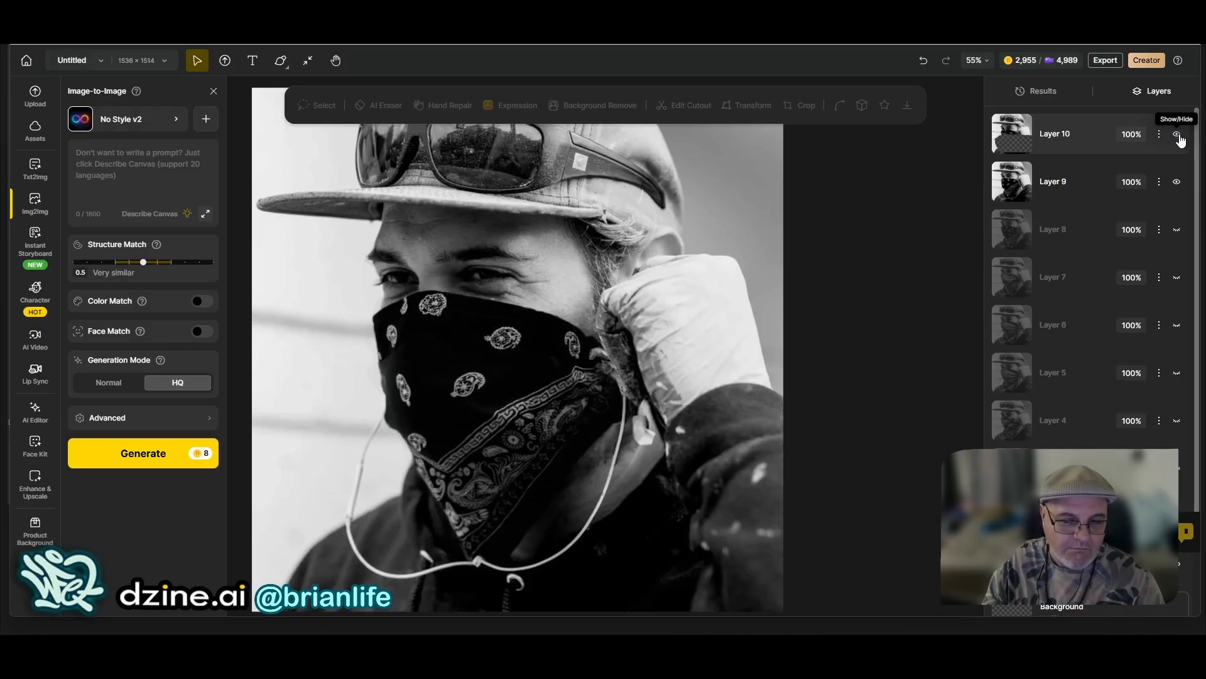
{"action": "left_click", "coordinate": [1179, 136]}
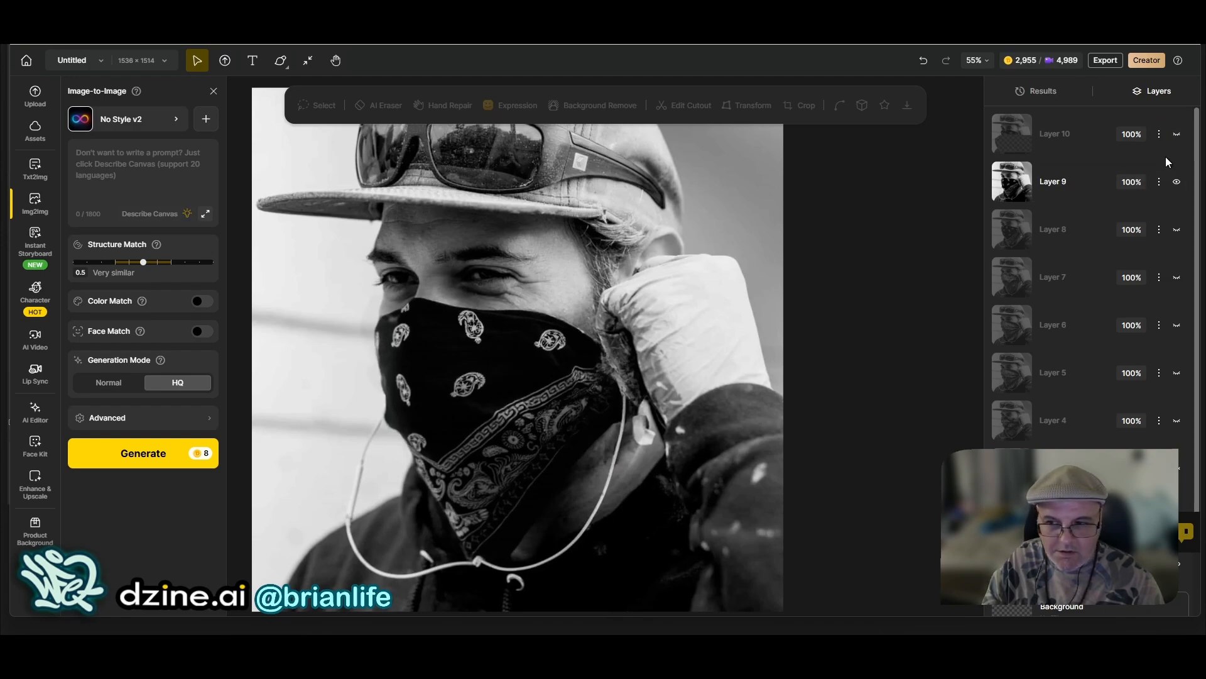
{"action": "left_click", "coordinate": [1176, 135]}
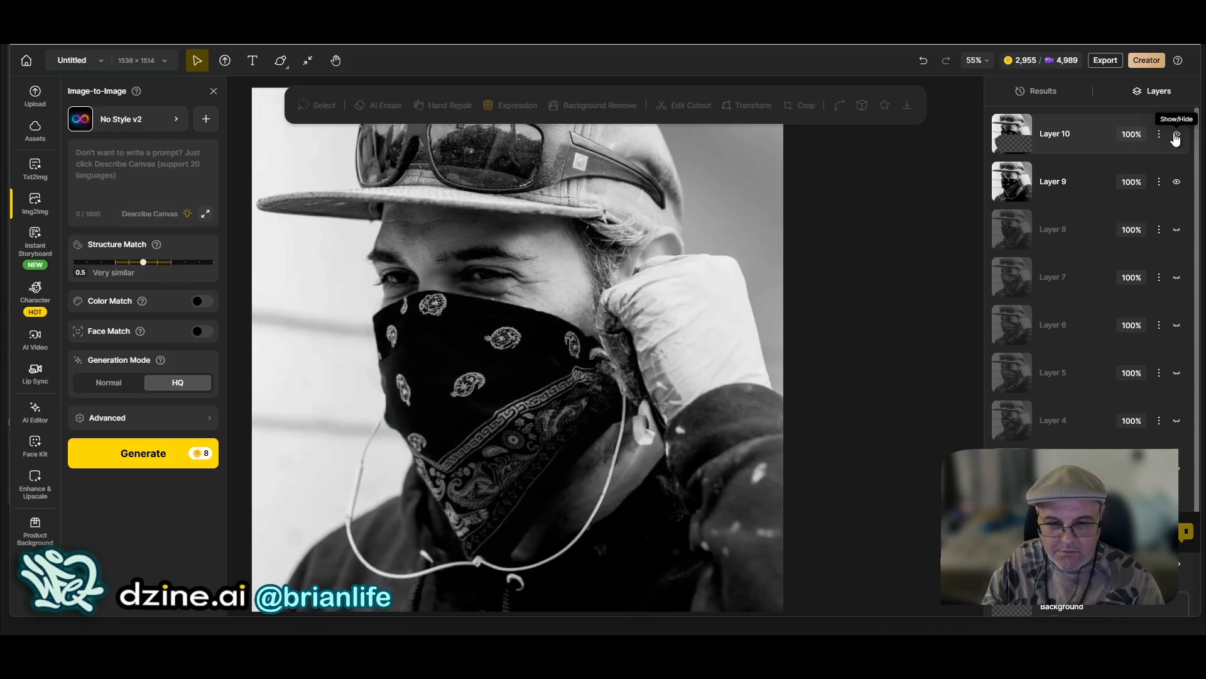
{"action": "left_click", "coordinate": [1177, 135]}
{"action": "left_click", "coordinate": [1176, 135]}
{"action": "left_click", "coordinate": [1176, 136]}
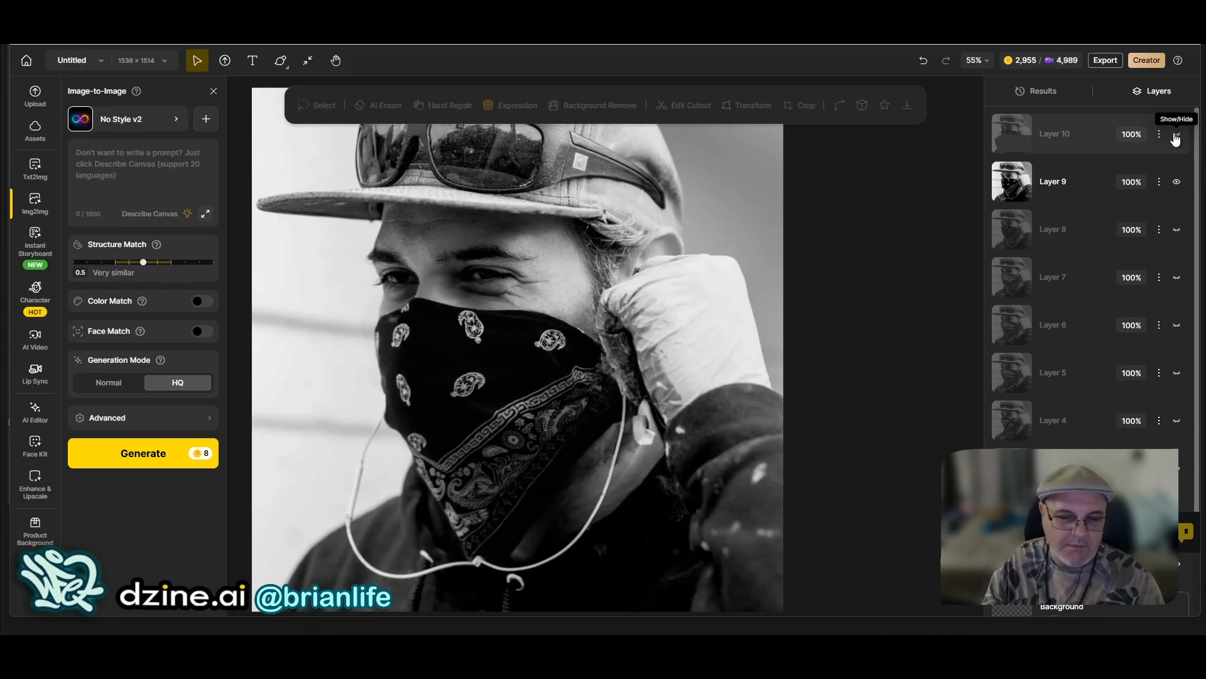
{"action": "left_click", "coordinate": [1176, 136]}
{"action": "left_click", "coordinate": [1176, 136]}
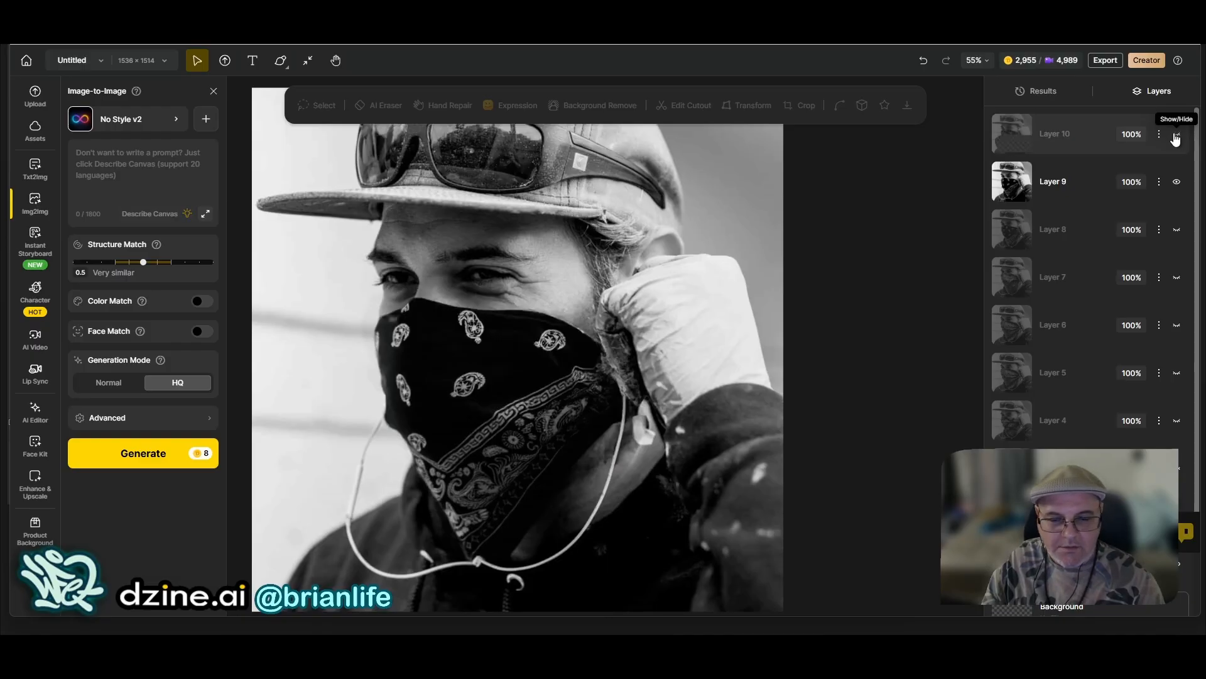
Step: Show Layer 10 again and check the PSD file type in the export options without exporting
{"action": "left_click", "coordinate": [1175, 136]}
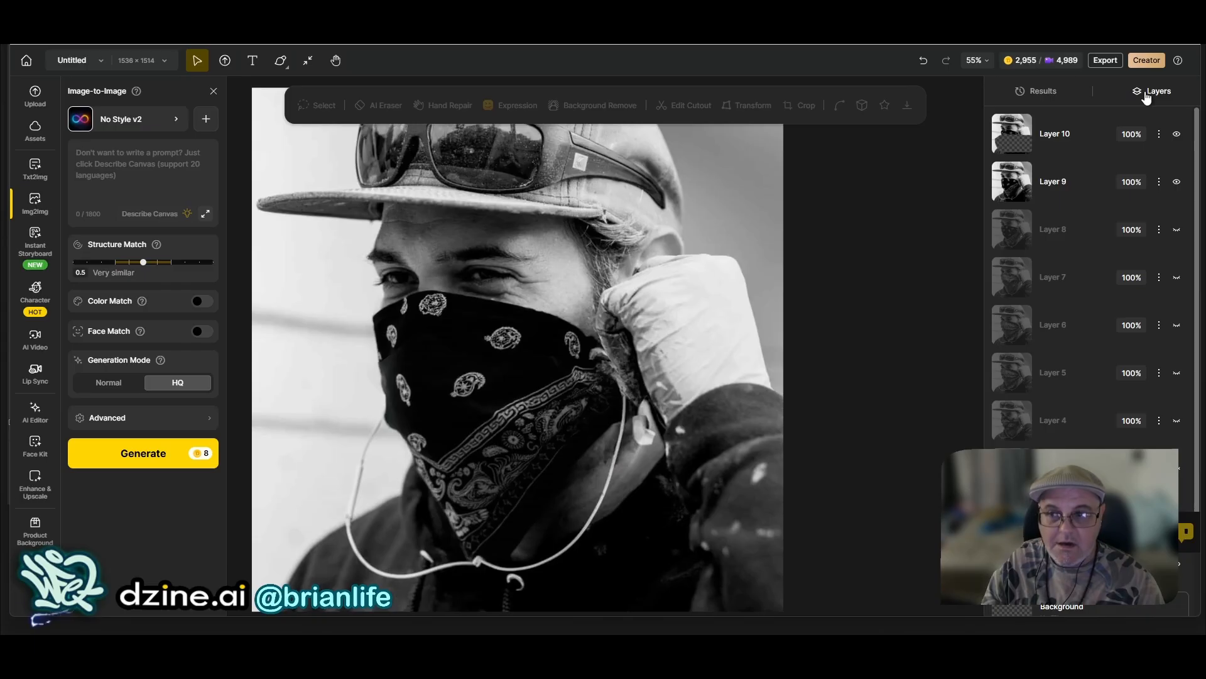
{"action": "left_click", "coordinate": [1105, 62]}
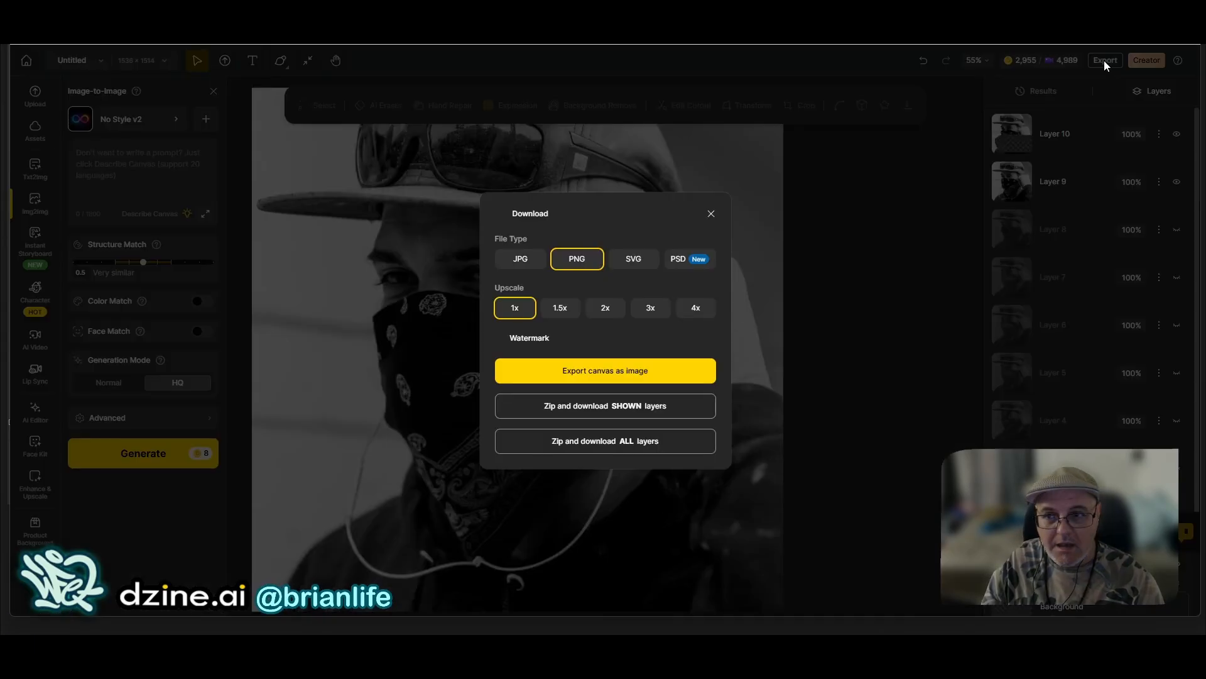
{"action": "left_click", "coordinate": [693, 268]}
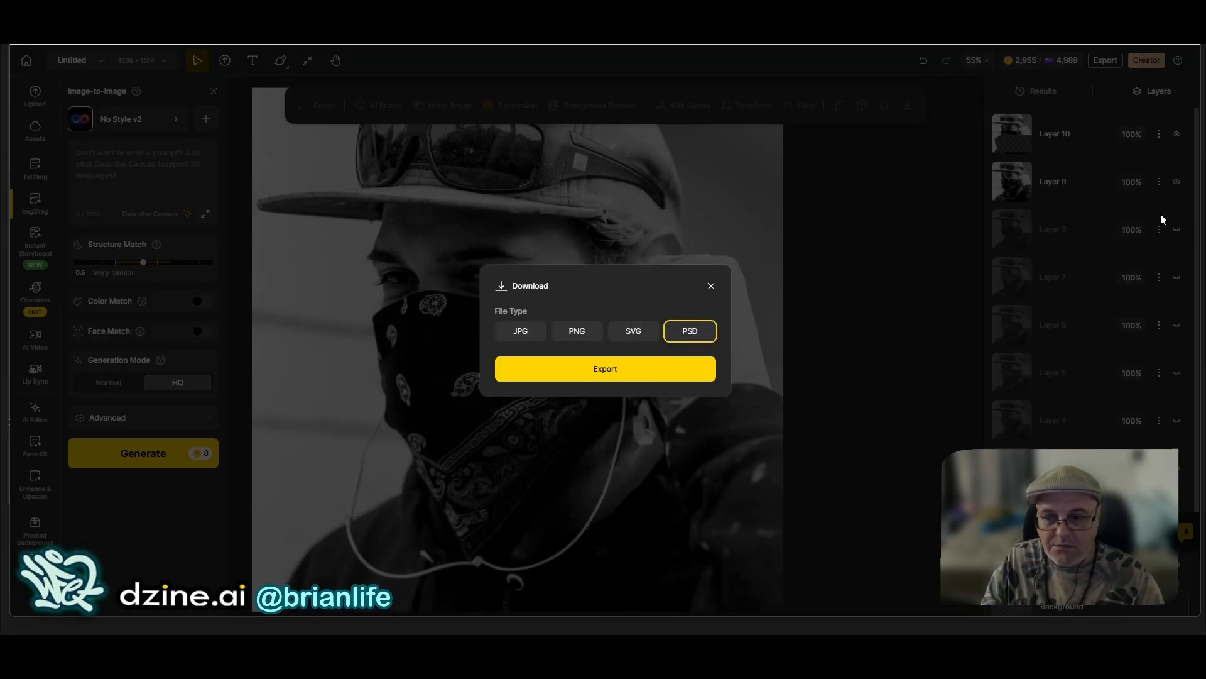
{"action": "left_click", "coordinate": [710, 286]}
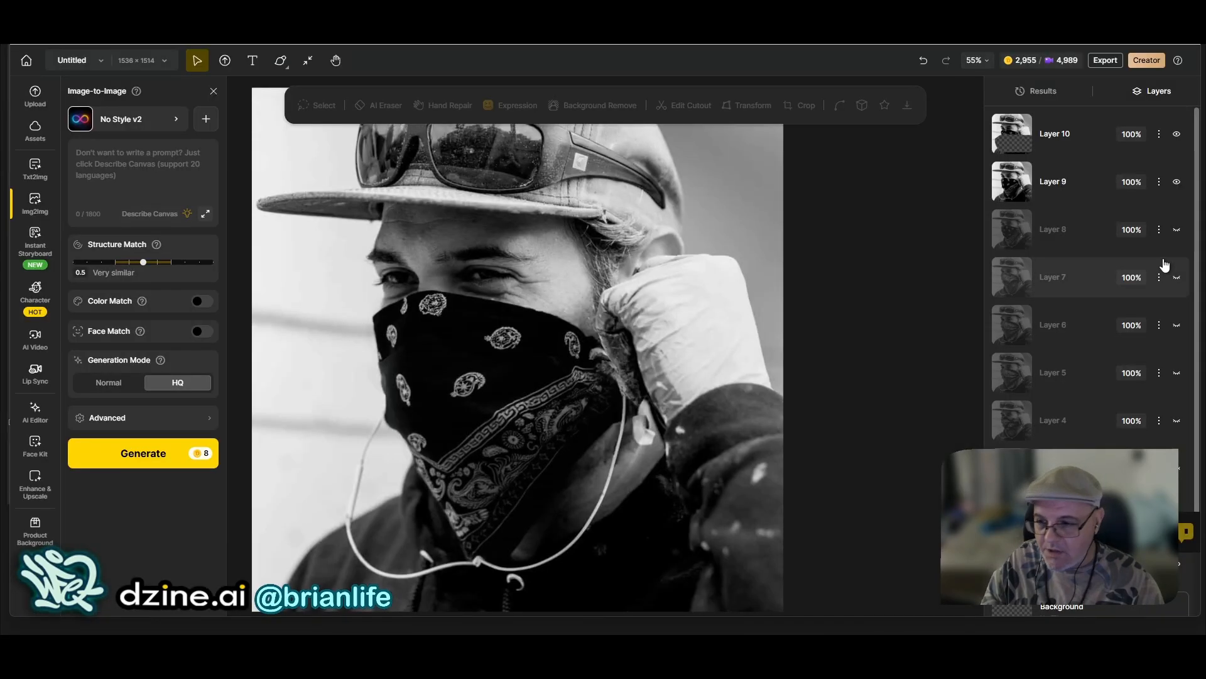
Step: Make all the hidden layers visible, from Layer 8 down through Layer 2
{"action": "left_click", "coordinate": [1176, 229]}
{"action": "left_click", "coordinate": [1177, 277]}
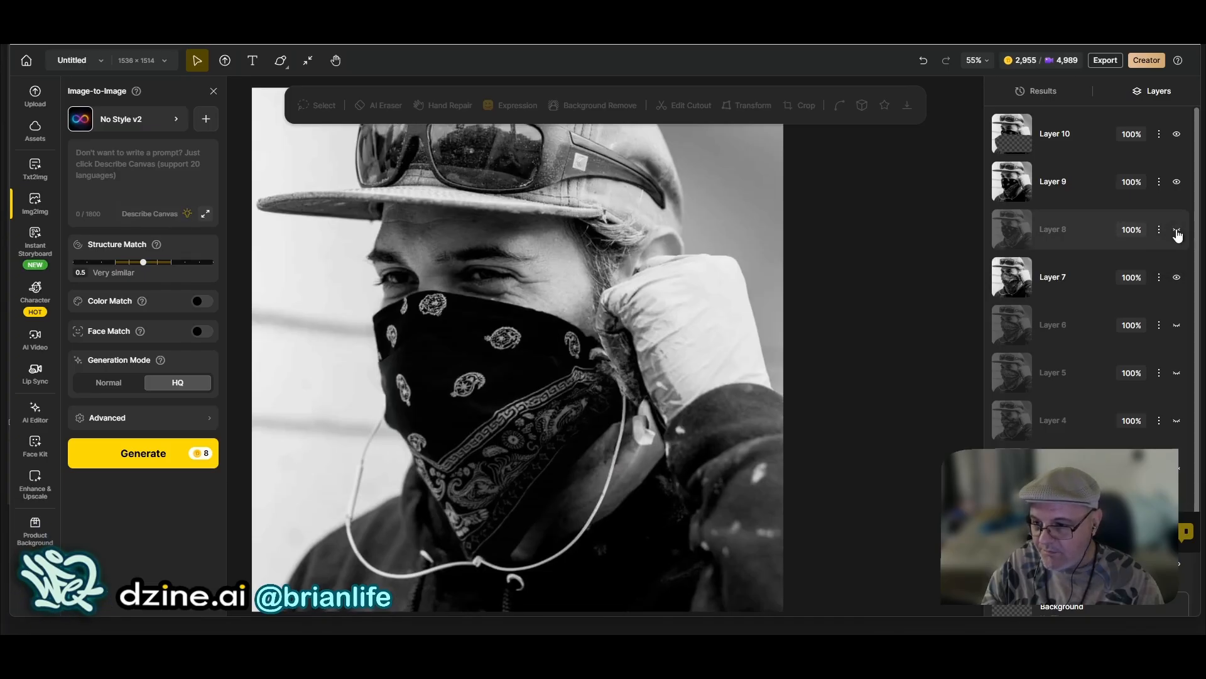
{"action": "left_click", "coordinate": [1177, 230]}
{"action": "left_click", "coordinate": [1177, 231]}
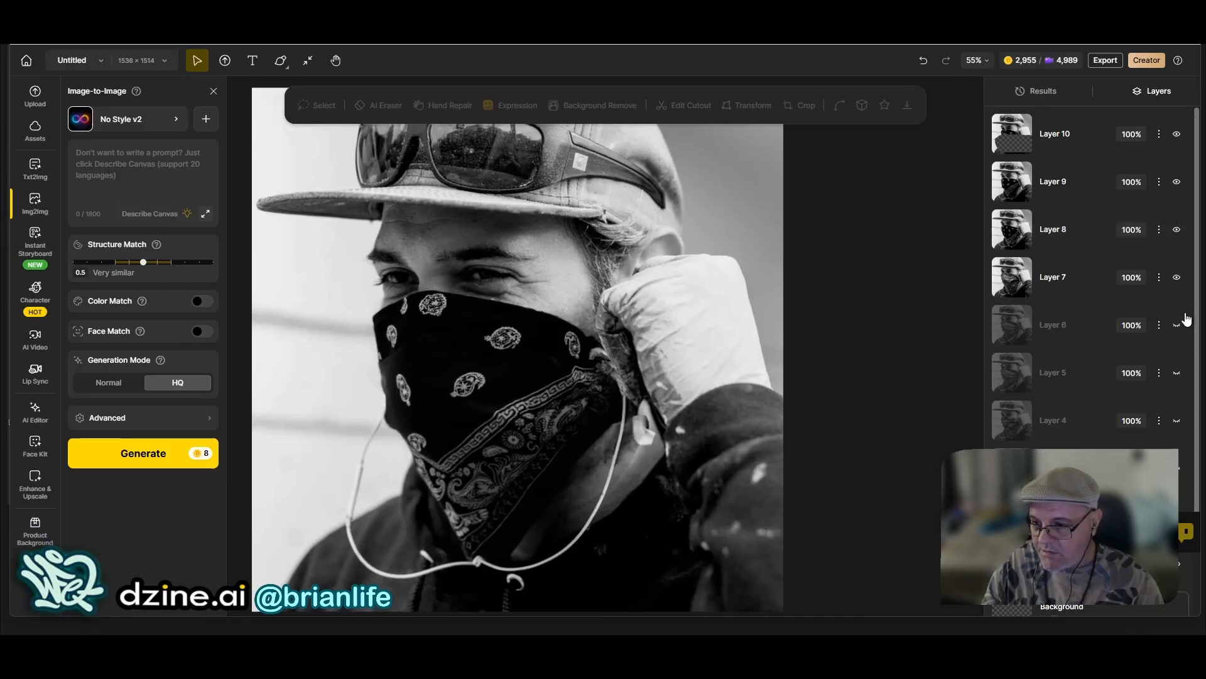
{"action": "left_click", "coordinate": [1177, 324]}
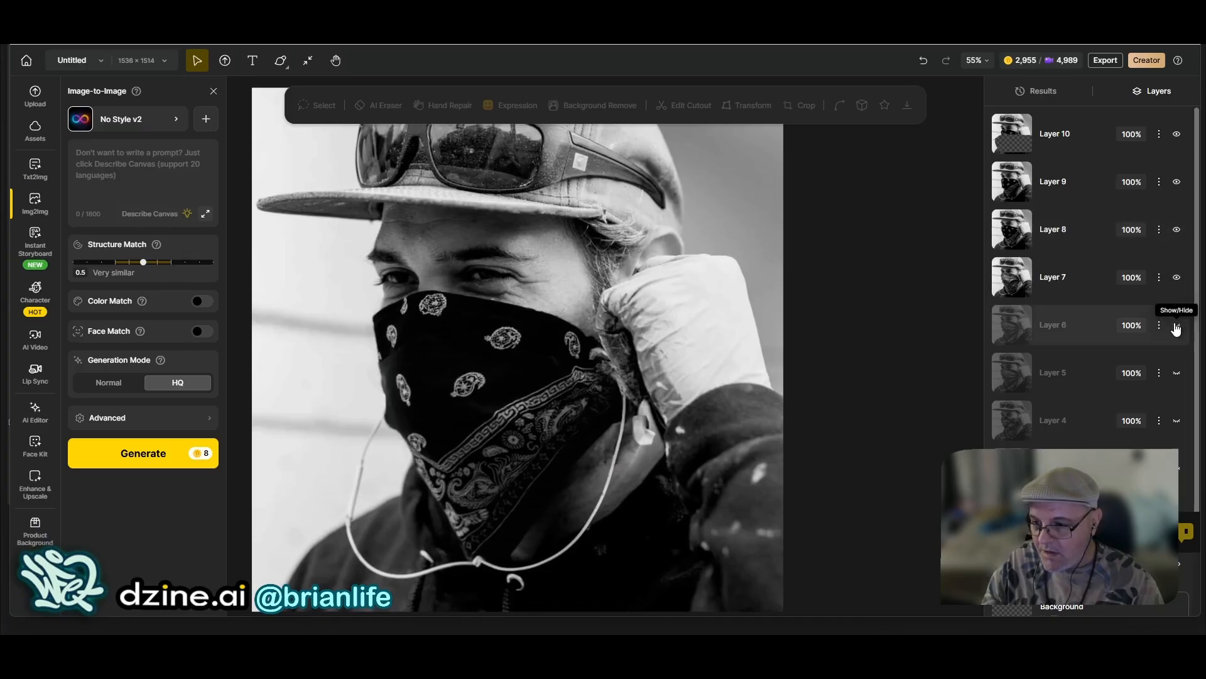
{"action": "left_click", "coordinate": [1176, 372]}
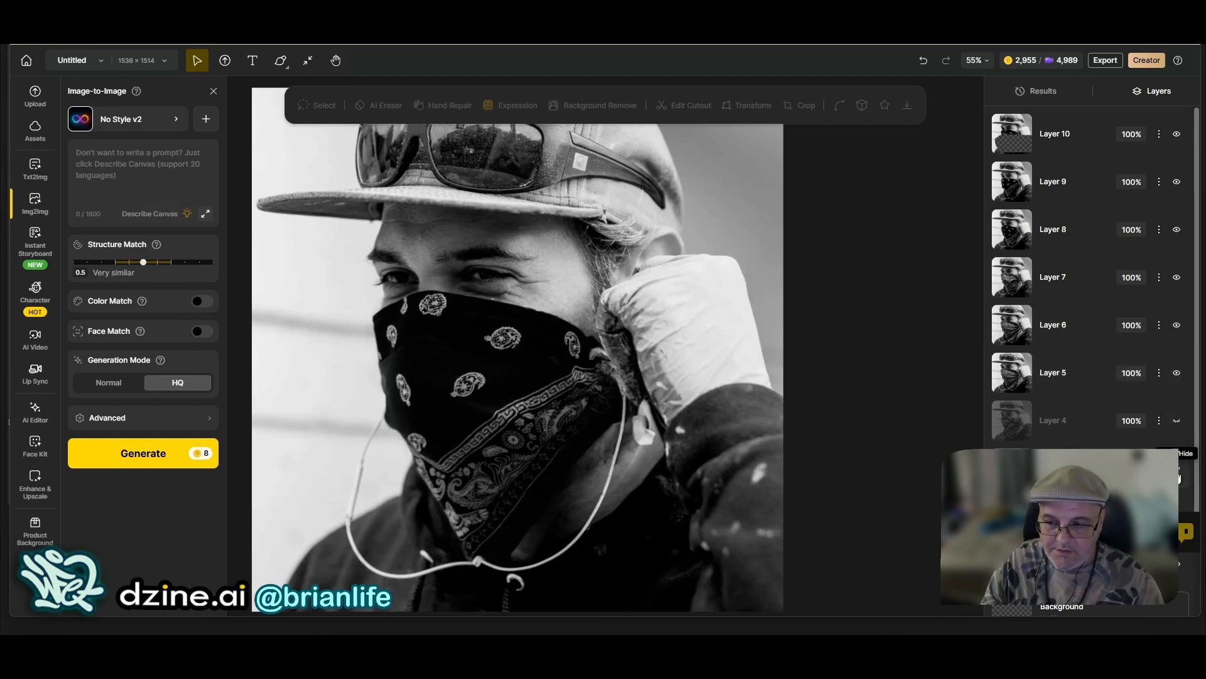
{"action": "left_click", "coordinate": [1177, 424]}
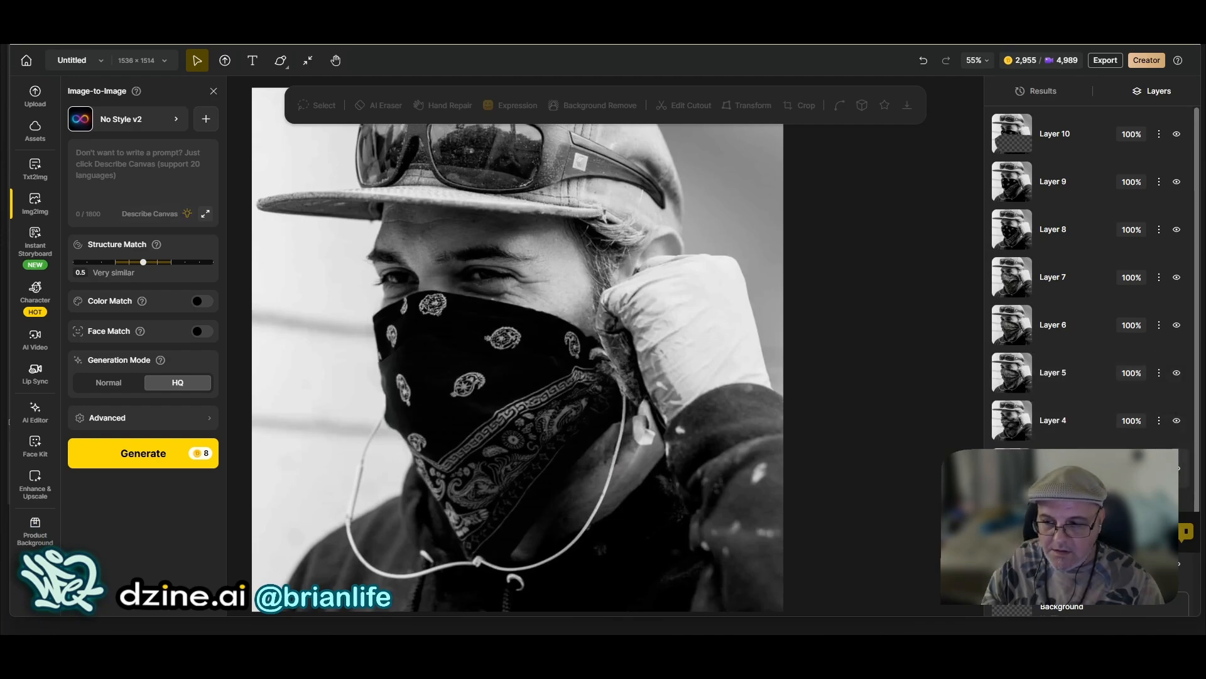
{"action": "scroll", "coordinate": [1177, 427], "scroll_direction": "down", "scroll_amount": 2}
{"action": "left_click", "coordinate": [1177, 431]}
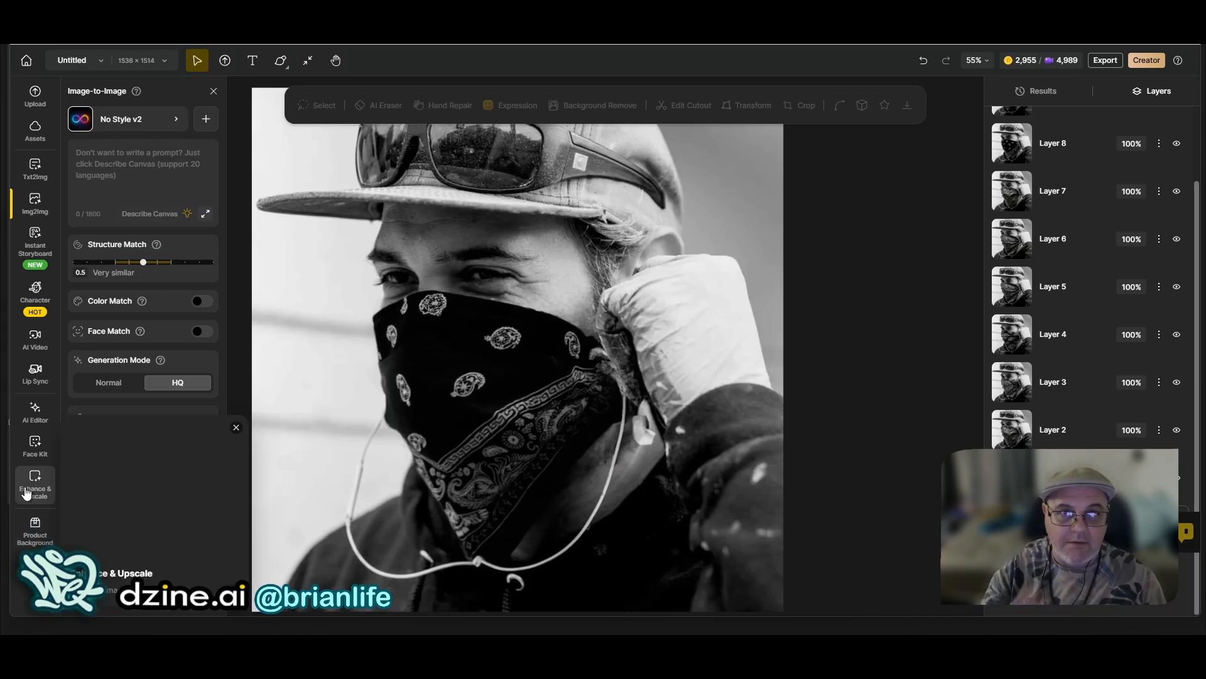
{"action": "mouse_move", "coordinate": [27, 491]}
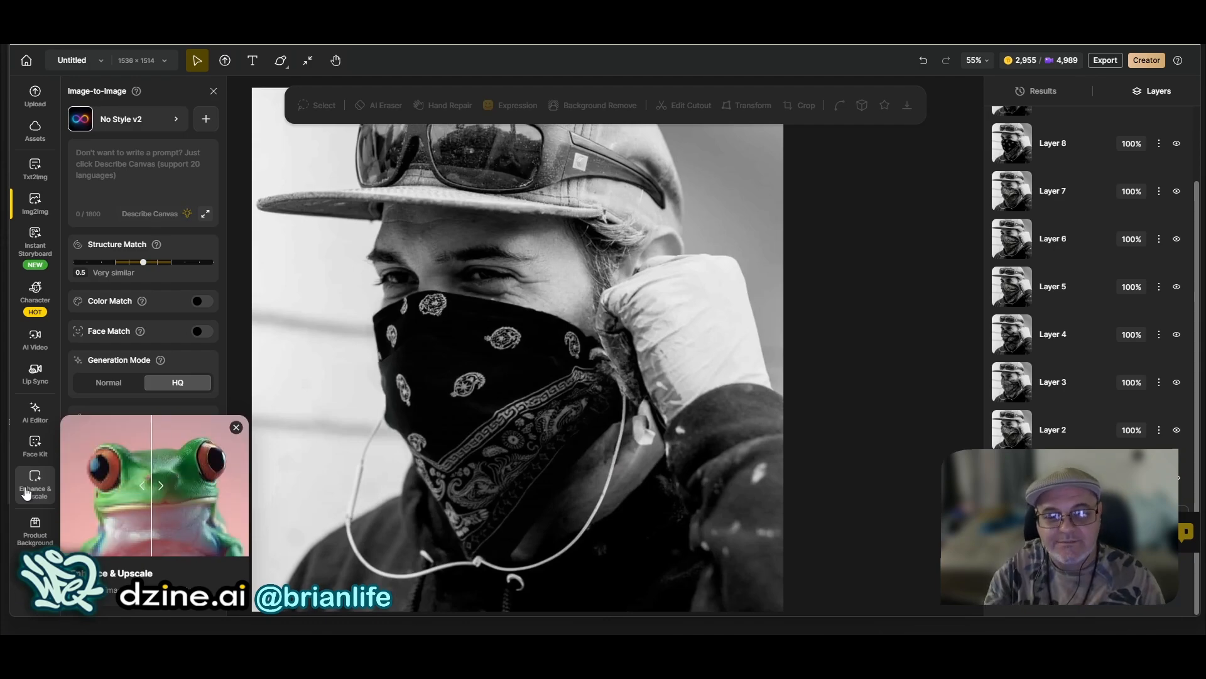
{"action": "mouse_move", "coordinate": [479, 628]}
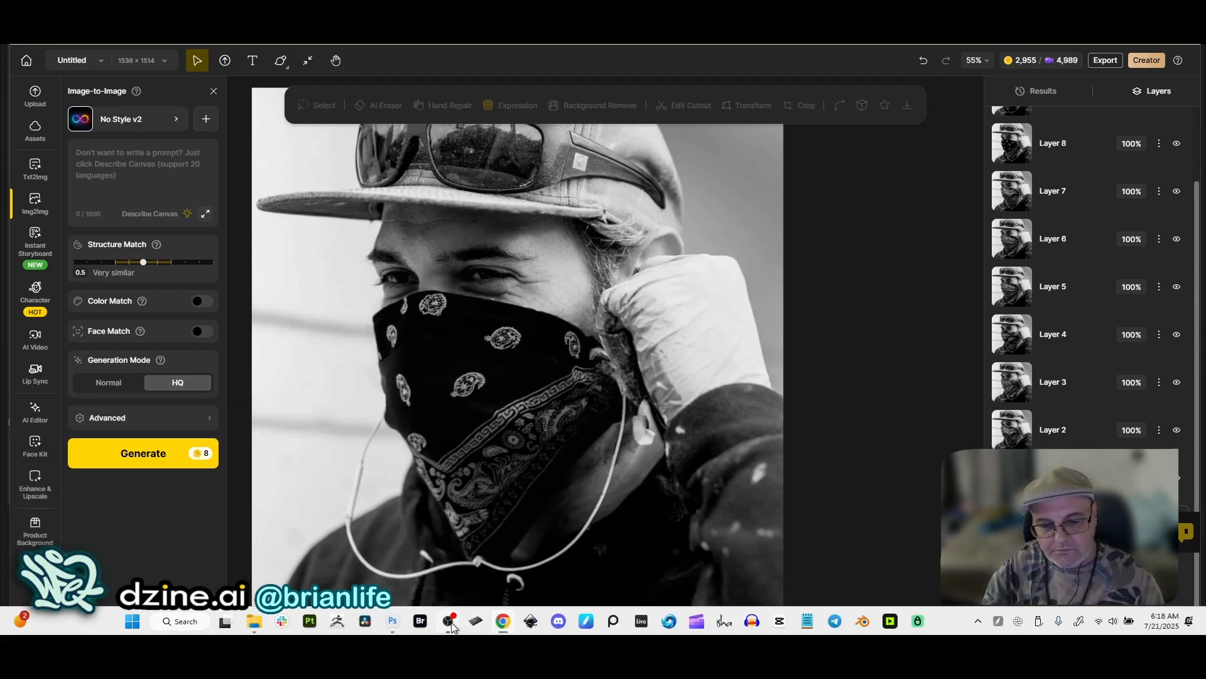